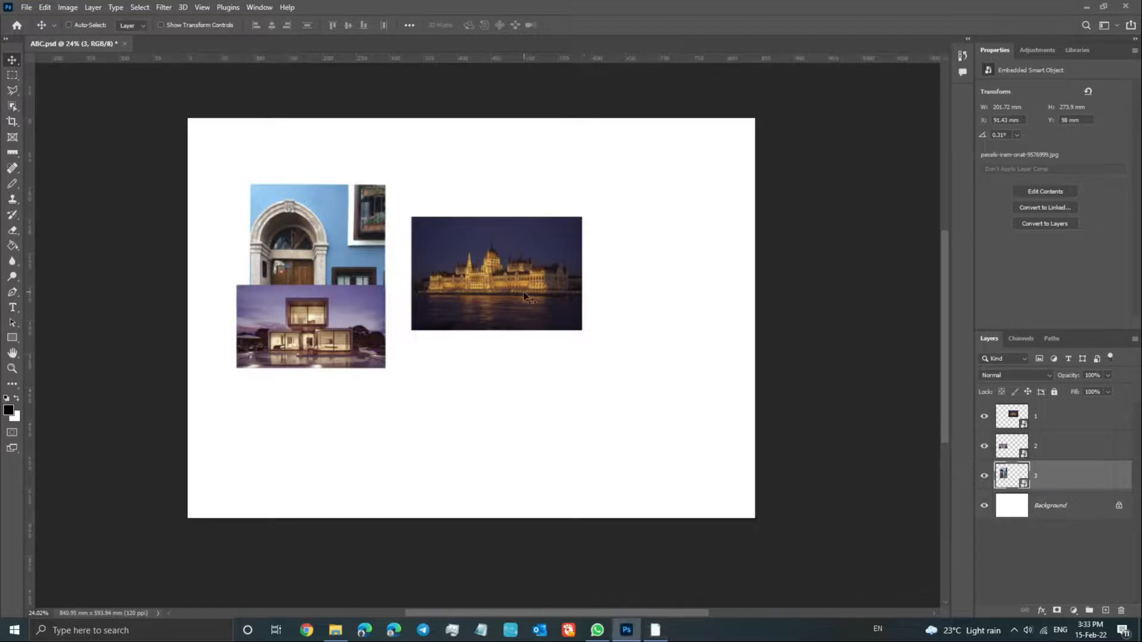
- Try the Eraser tool over the palace photo with layer 3 active, and agree to rasterize that layer's smart object
{"action": "scroll", "coordinate": [535, 249], "scroll_direction": "up", "scroll_amount": 4}
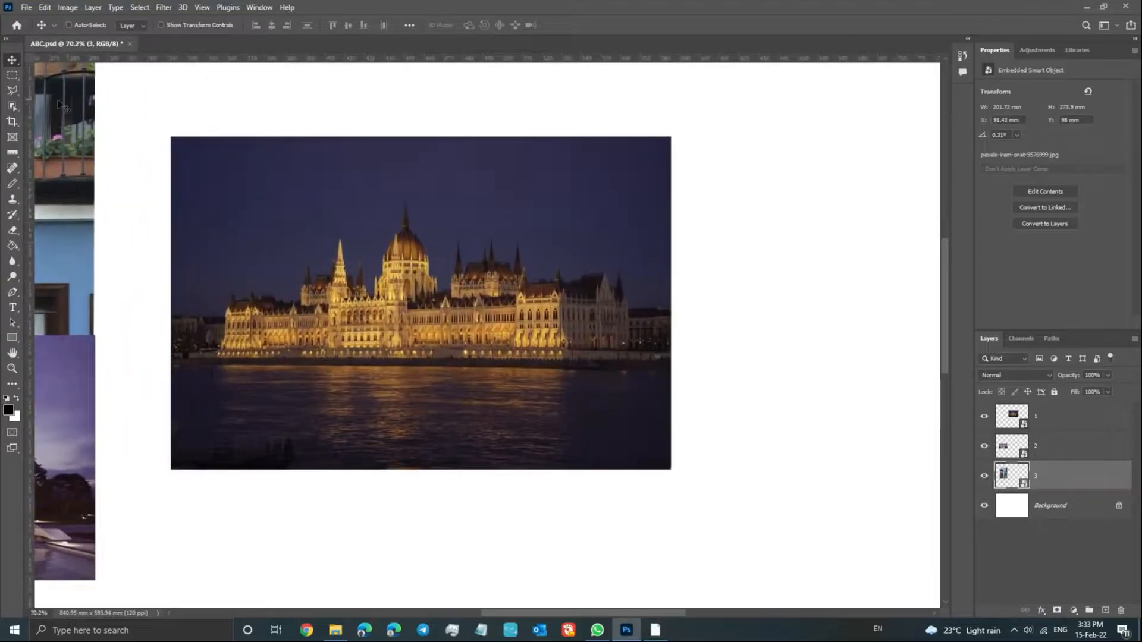
{"action": "left_click", "coordinate": [13, 231]}
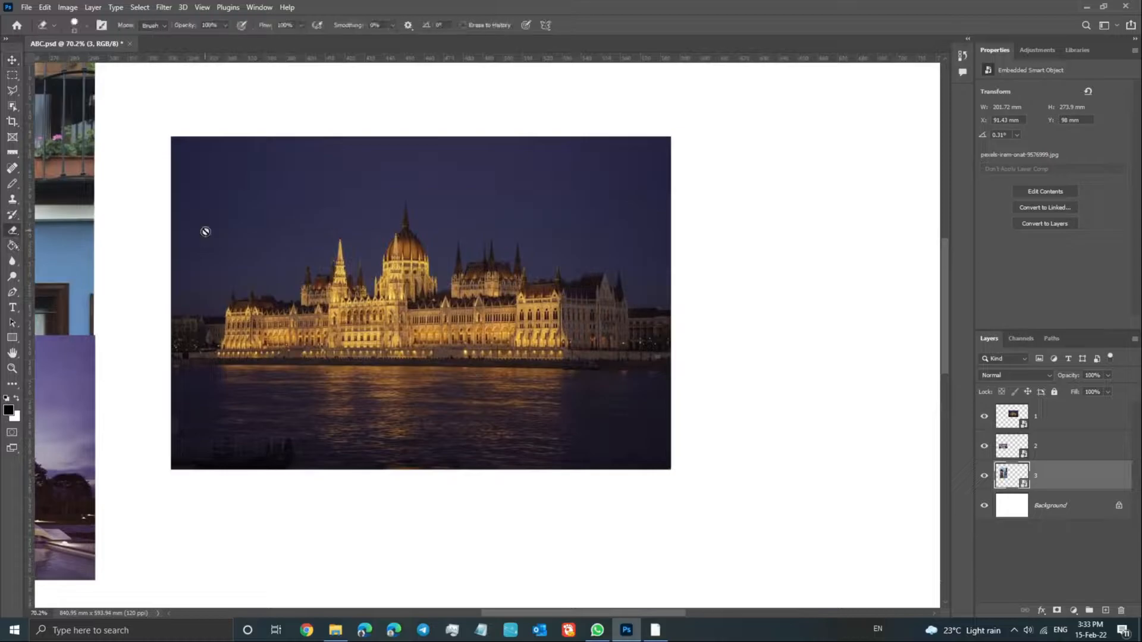
{"action": "left_click", "coordinate": [176, 141]}
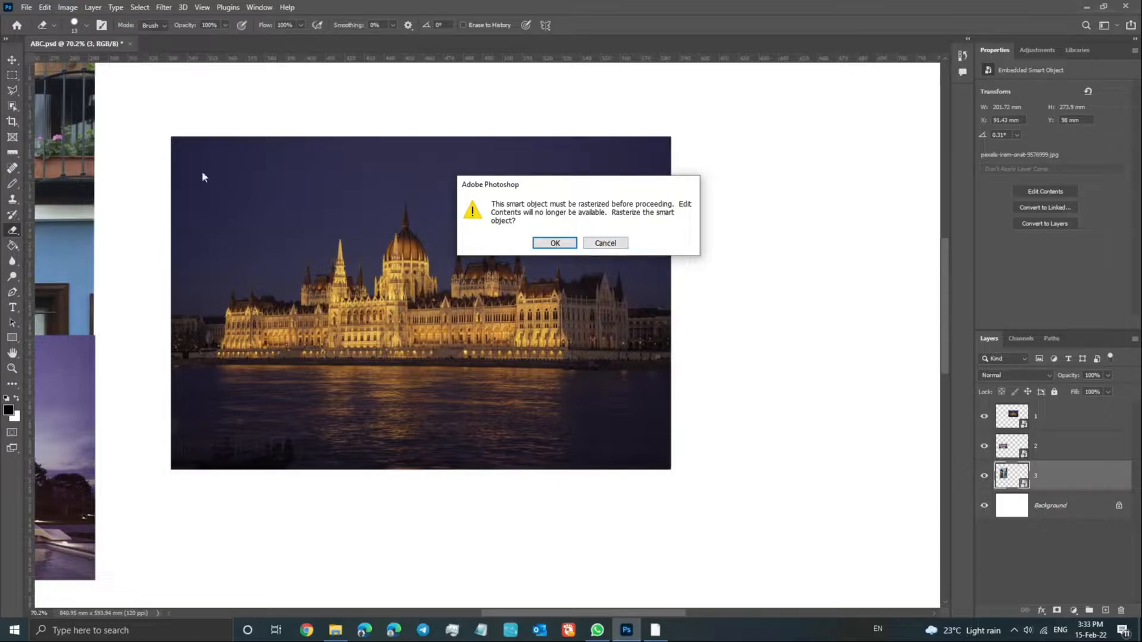
{"action": "left_click", "coordinate": [563, 241]}
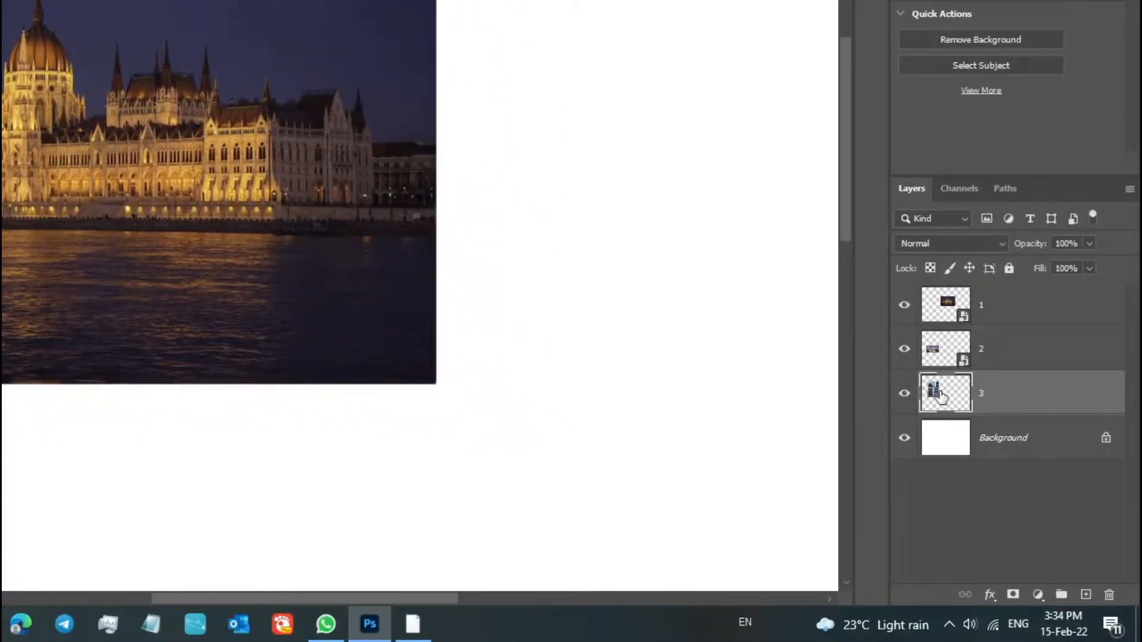
- Find the Rasterize Layer command for layer 2, and compare the properties of smart object layer 2 with those of layer 3
{"action": "left_click", "coordinate": [977, 359]}
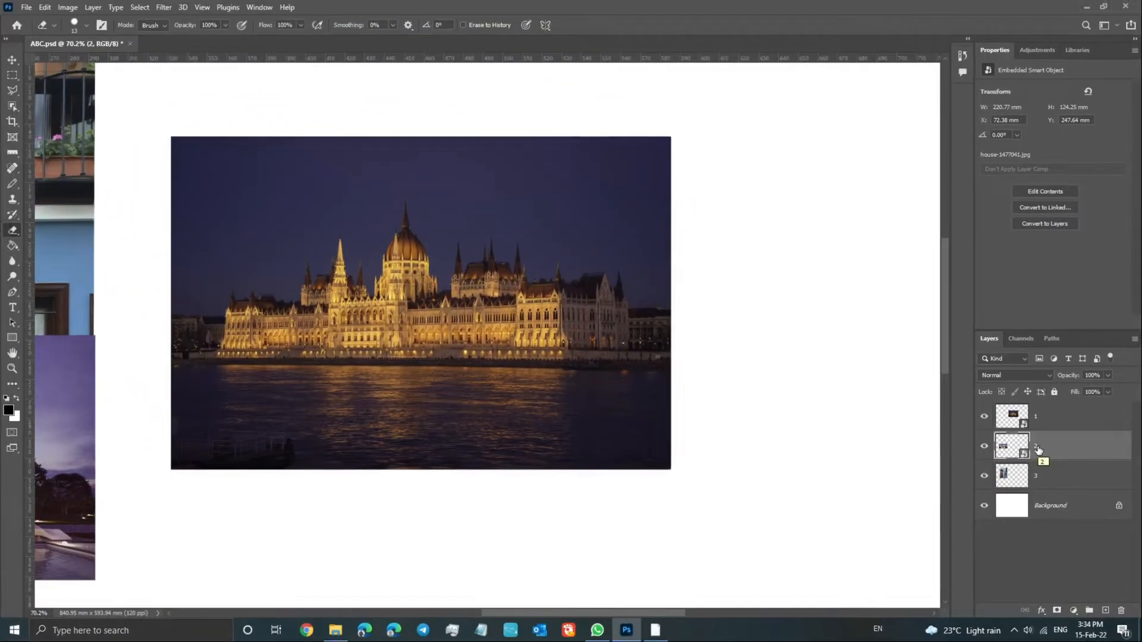
{"action": "right_click", "coordinate": [987, 350]}
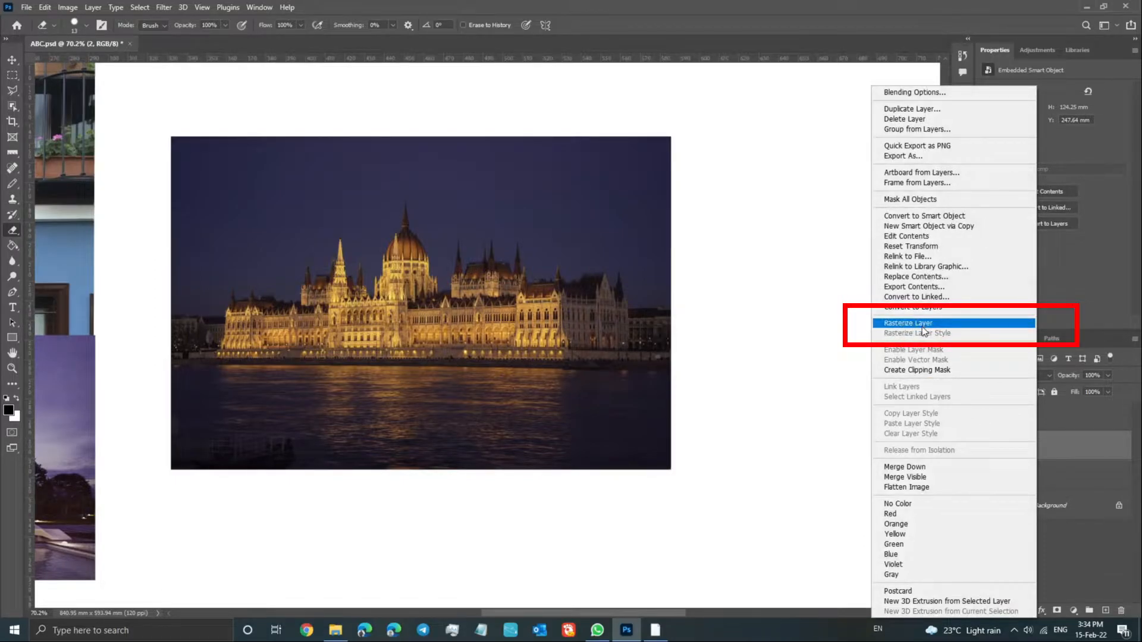
{"action": "left_click", "coordinate": [1076, 287]}
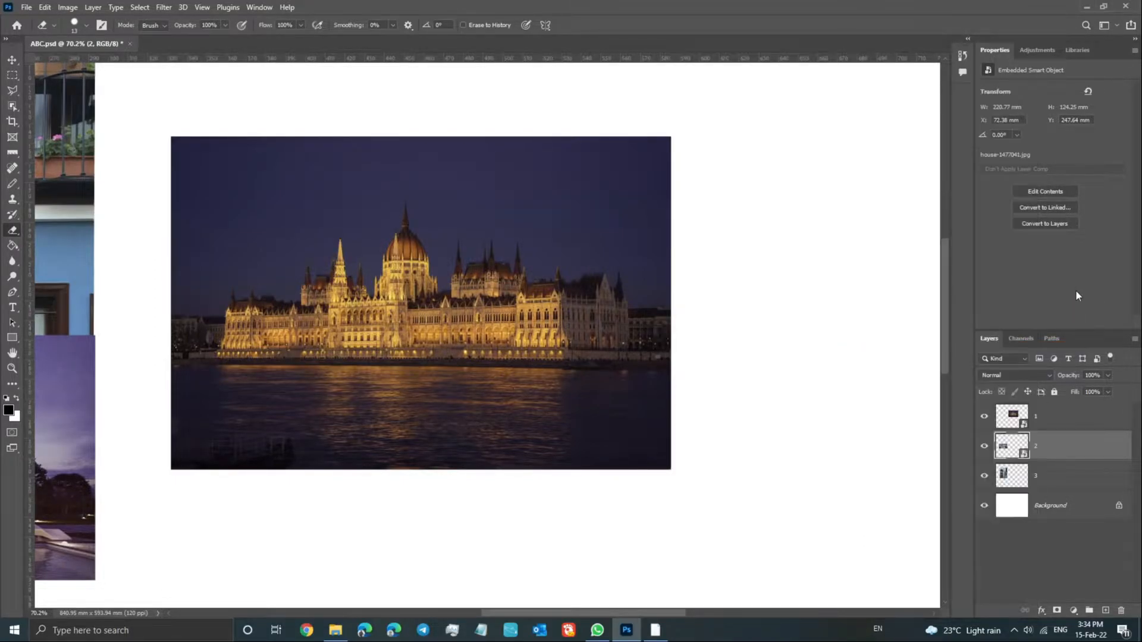
{"action": "right_click", "coordinate": [1038, 446]}
{"action": "left_click", "coordinate": [1066, 486]}
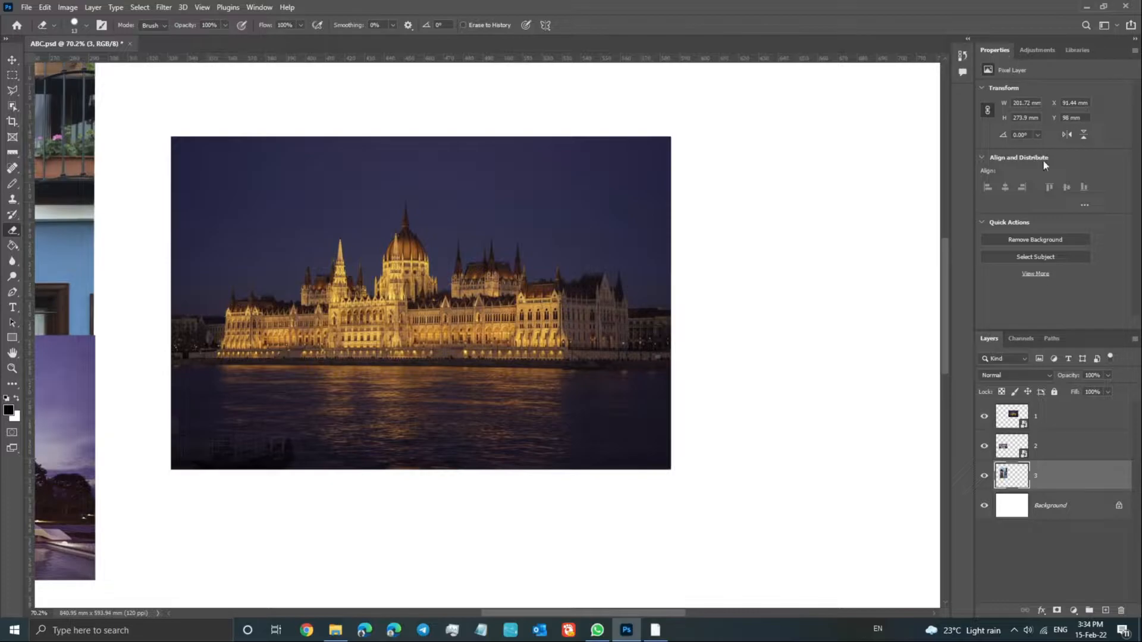
{"action": "left_click", "coordinate": [1052, 445]}
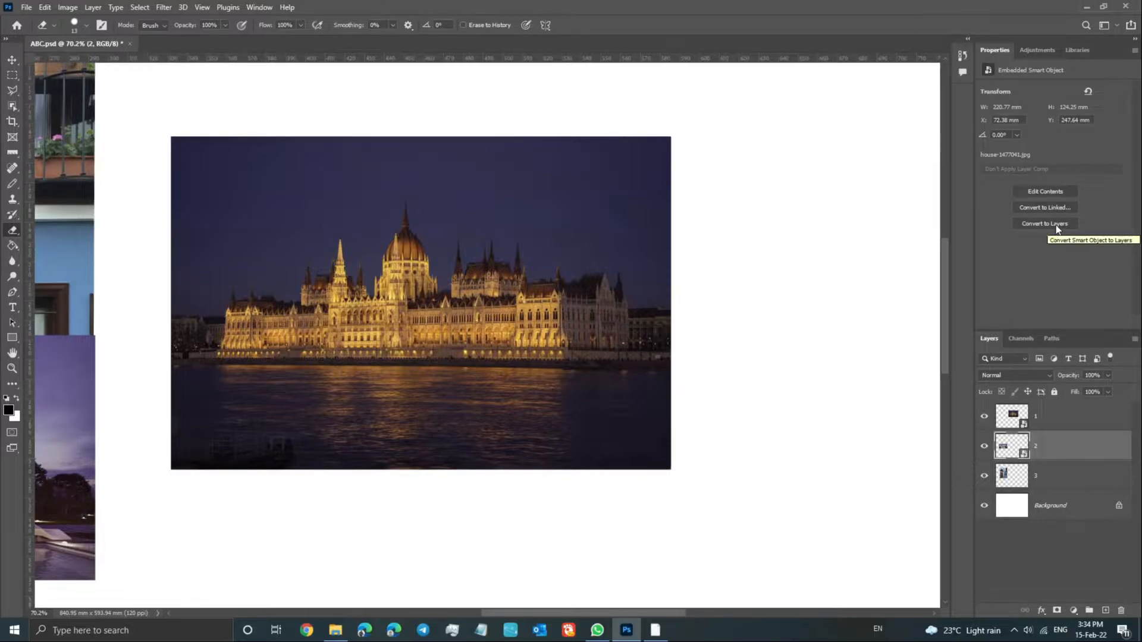
{"action": "left_click", "coordinate": [1078, 477]}
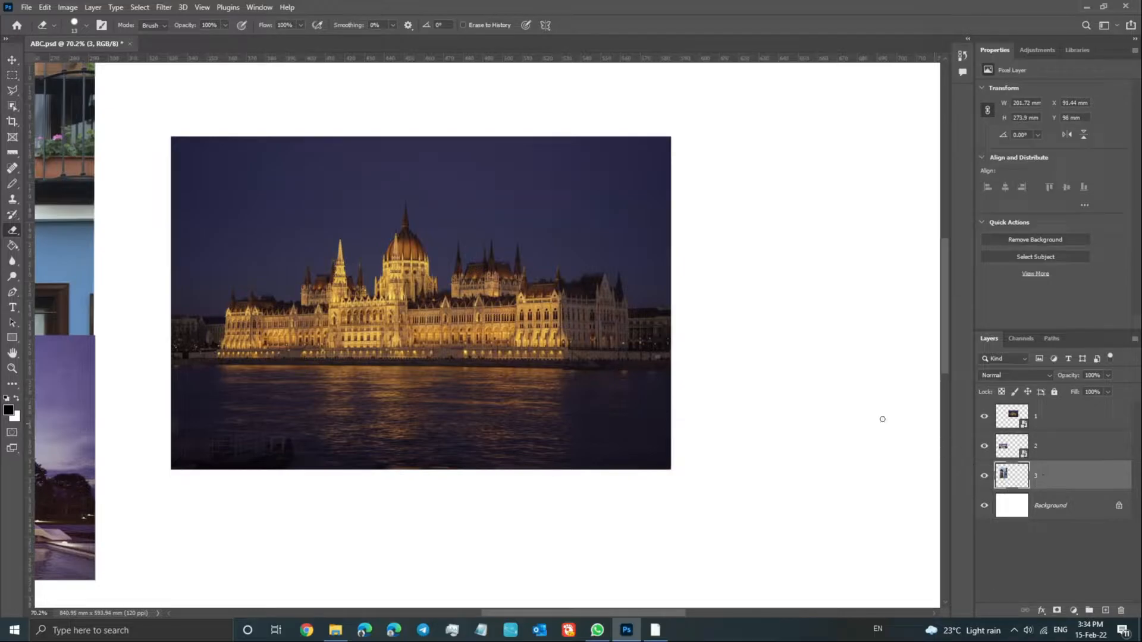
- Toggle the visibility of layer 3 off and back on to identify its photo on the canvas
{"action": "scroll", "coordinate": [660, 361], "scroll_direction": "down", "scroll_amount": 7}
{"action": "scroll", "coordinate": [130, 365], "scroll_direction": "up", "scroll_amount": 6}
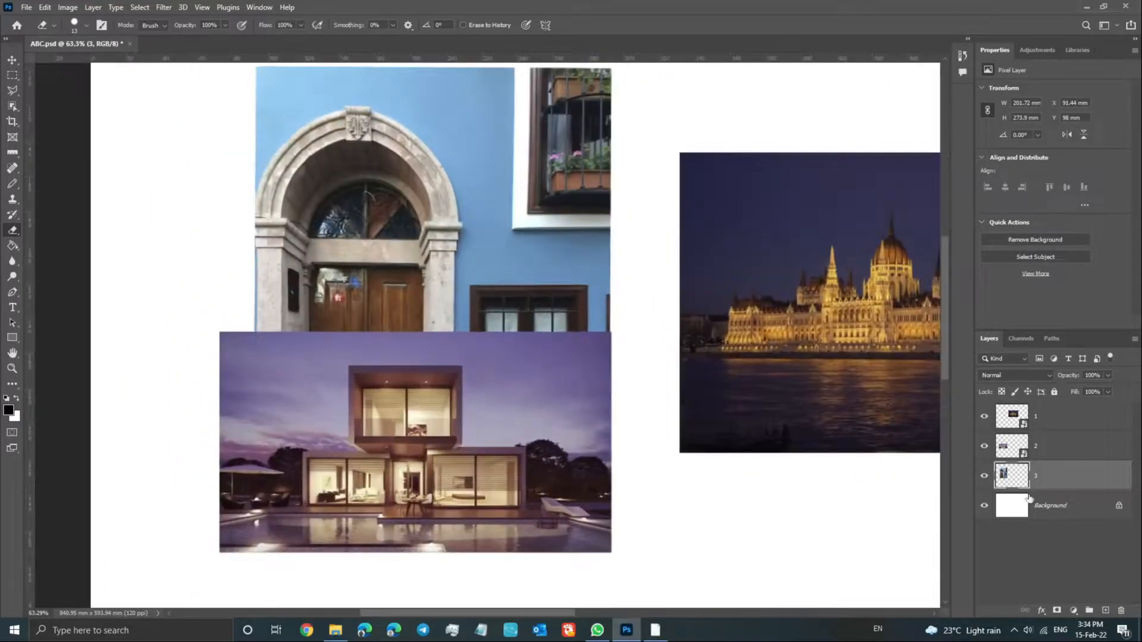
{"action": "left_click", "coordinate": [984, 476]}
{"action": "left_click", "coordinate": [984, 476]}
{"action": "scroll", "coordinate": [536, 317], "scroll_direction": "down", "scroll_amount": 1}
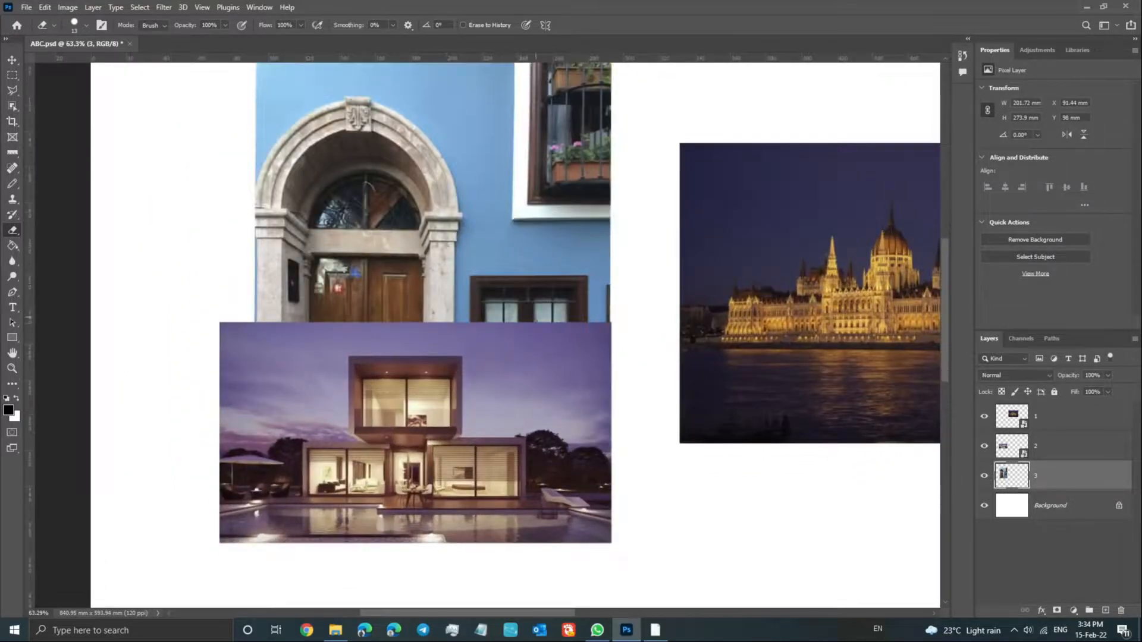
- Move the blue doorway photo on layer 3 to the empty area on the far side of the palace photo
{"action": "scroll", "coordinate": [536, 317], "scroll_direction": "down", "scroll_amount": 7}
{"action": "left_click", "coordinate": [12, 61]}
{"action": "scroll", "coordinate": [297, 209], "scroll_direction": "down", "scroll_amount": 5}
{"action": "scroll", "coordinate": [488, 287], "scroll_direction": "up", "scroll_amount": 1}
{"action": "left_click_drag", "start_coordinate": [538, 293], "coordinate": [833, 321]}
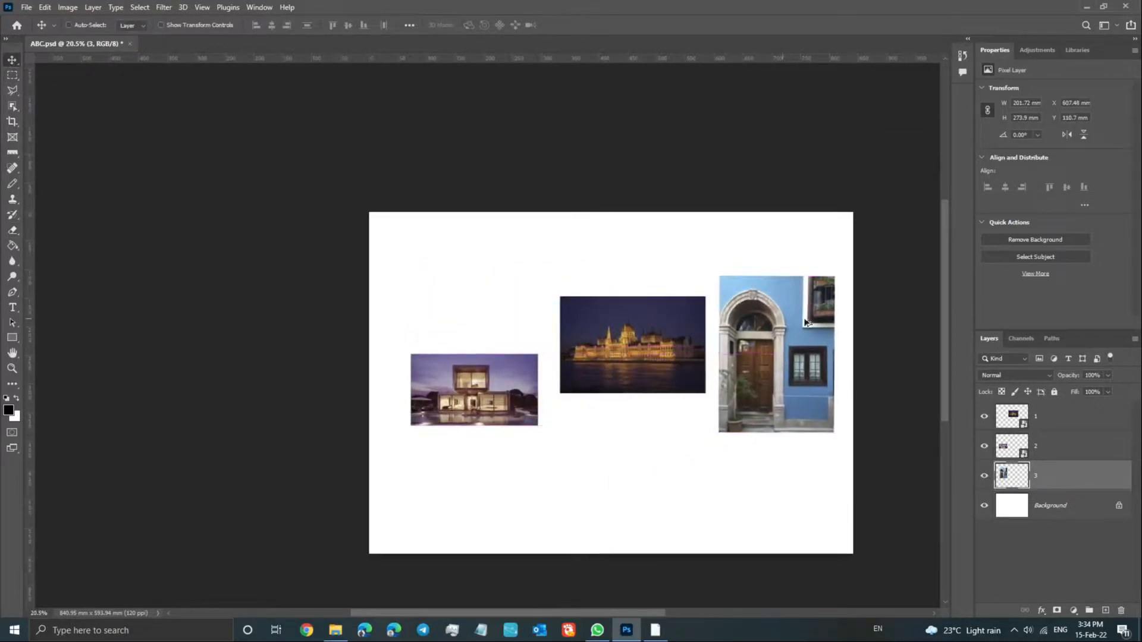
- Try the Remove Background quick action on the doorway photo in layer 3, and undo it
{"action": "scroll", "coordinate": [784, 321], "scroll_direction": "up", "scroll_amount": 3}
{"action": "scroll", "coordinate": [74, 255], "scroll_direction": "down", "scroll_amount": 2}
{"action": "scroll", "coordinate": [890, 328], "scroll_direction": "down", "scroll_amount": 1}
{"action": "scroll", "coordinate": [889, 368], "scroll_direction": "up", "scroll_amount": 4}
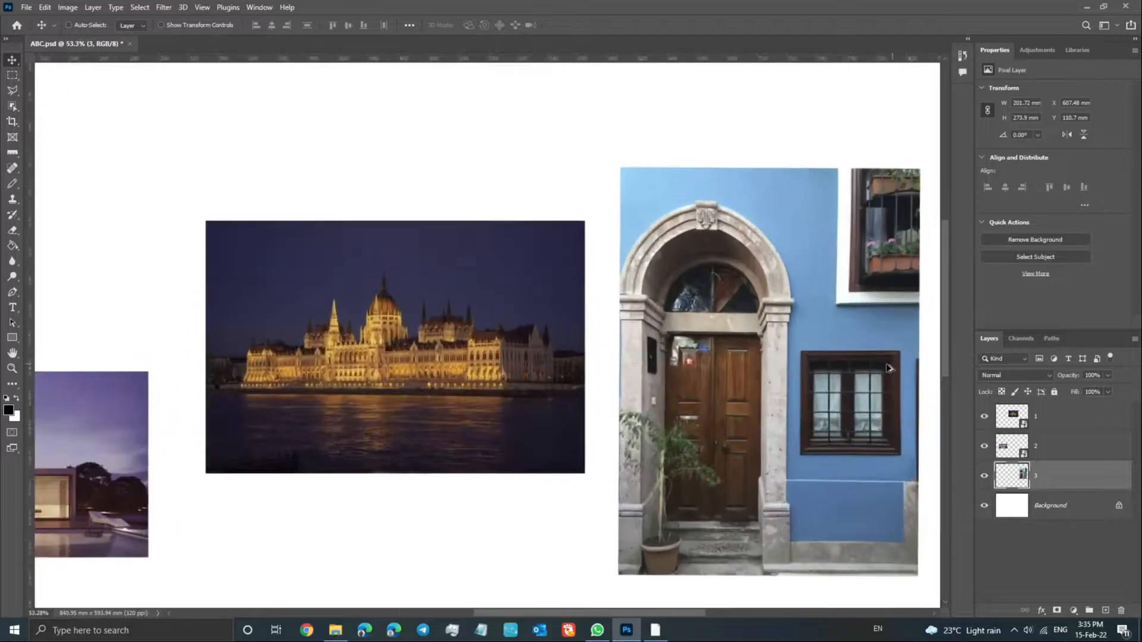
{"action": "scroll", "coordinate": [889, 368], "scroll_direction": "up", "scroll_amount": 1}
{"action": "left_click_drag", "start_coordinate": [565, 613], "coordinate": [630, 622]}
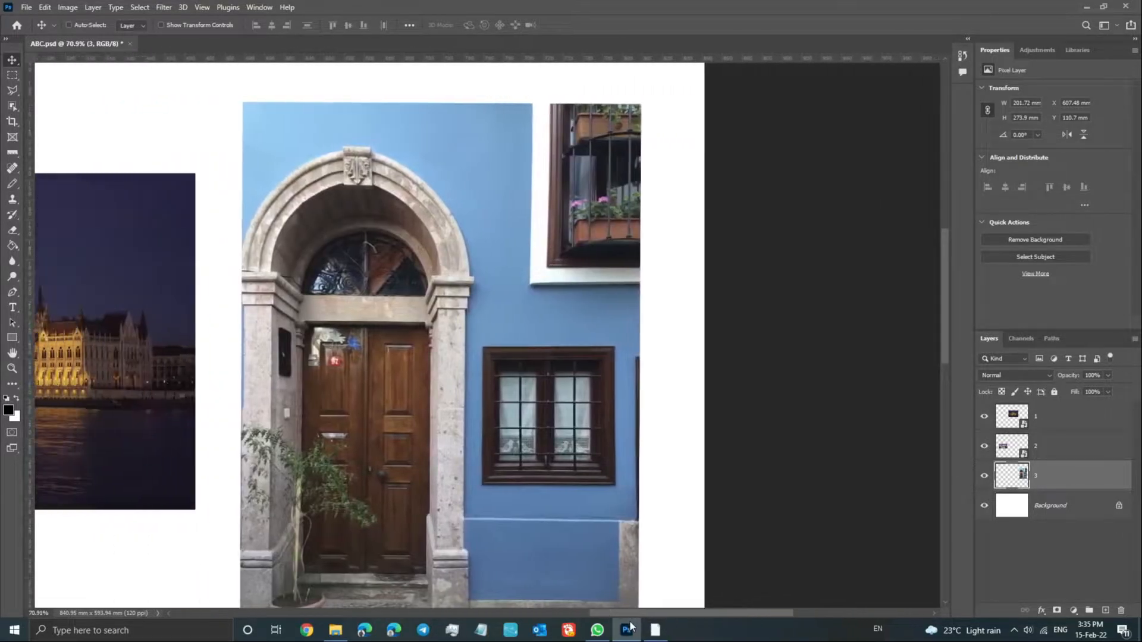
{"action": "scroll", "coordinate": [565, 466], "scroll_direction": "down", "scroll_amount": 2}
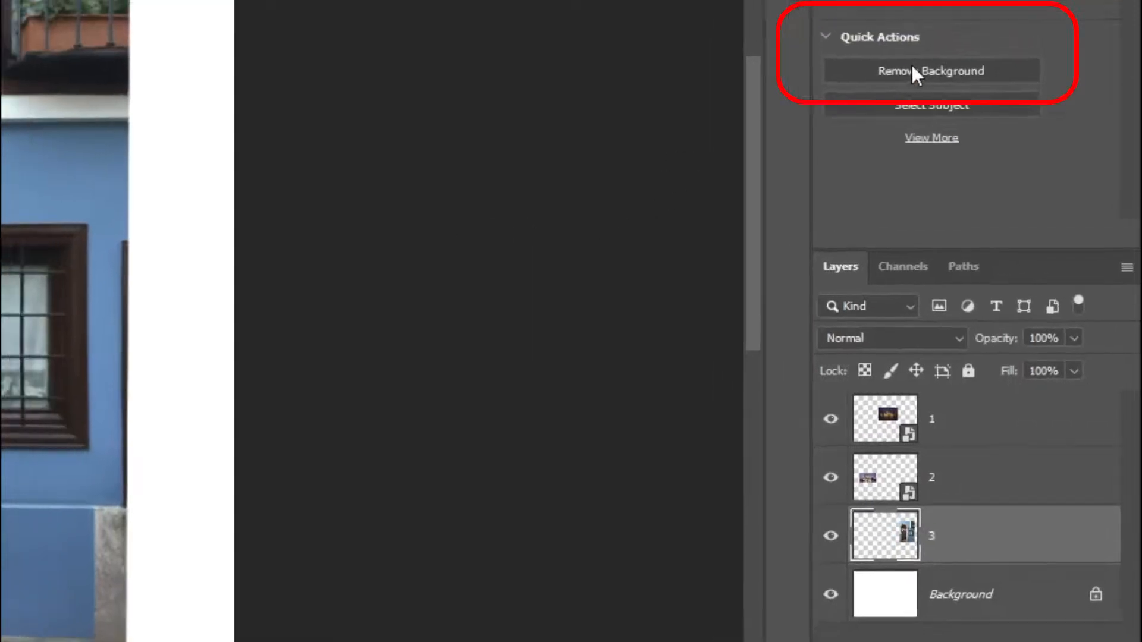
{"action": "left_click", "coordinate": [908, 46]}
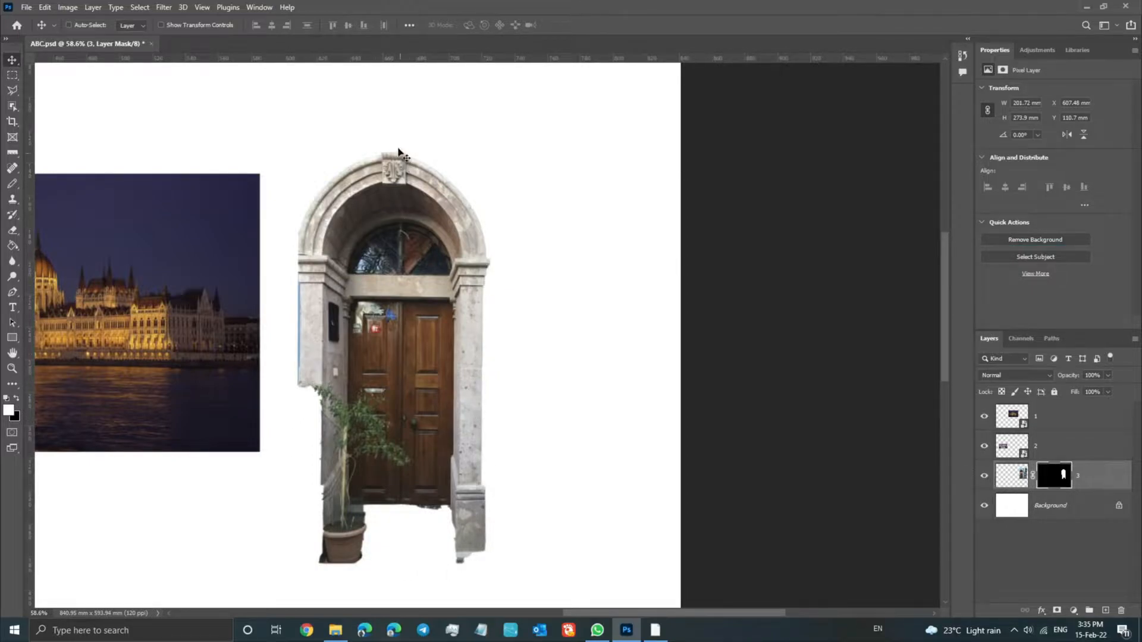
{"action": "key", "text": "ctrl+z"}
- Select the palace photo on layer 1, try removing its background automatically, and undo the removal
{"action": "key", "text": "ctrl+0"}
{"action": "right_click", "coordinate": [659, 364]}
{"action": "left_click", "coordinate": [672, 375]}
{"action": "scroll", "coordinate": [672, 372], "scroll_direction": "up", "scroll_amount": 5}
{"action": "scroll", "coordinate": [521, 341], "scroll_direction": "up", "scroll_amount": 2}
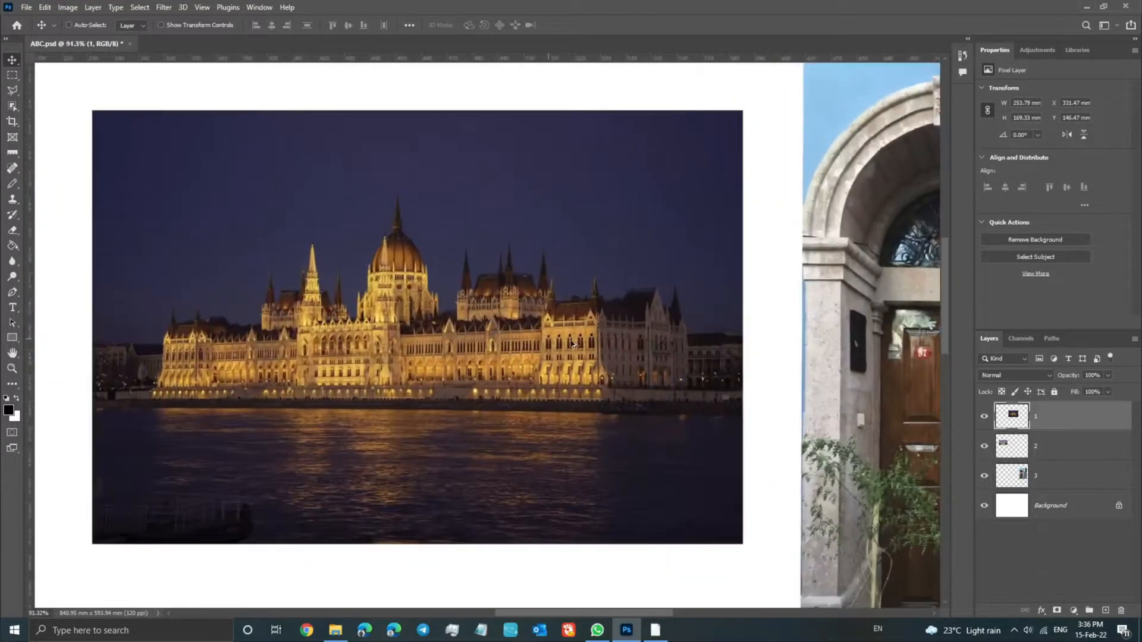
{"action": "scroll", "coordinate": [337, 330], "scroll_direction": "up", "scroll_amount": 1}
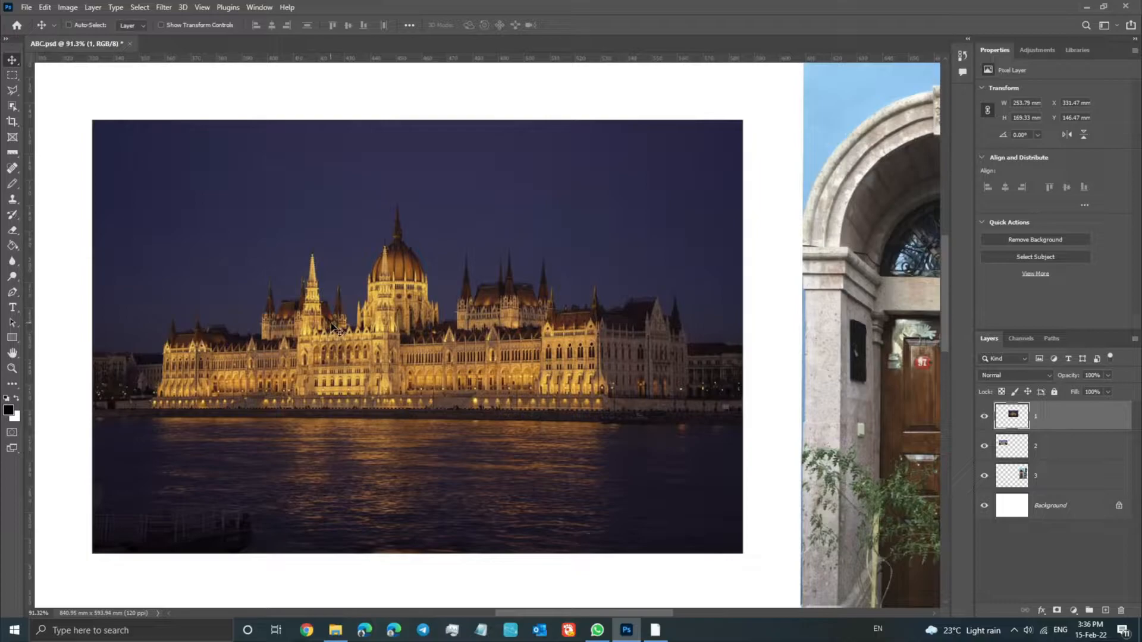
{"action": "left_click", "coordinate": [1046, 239]}
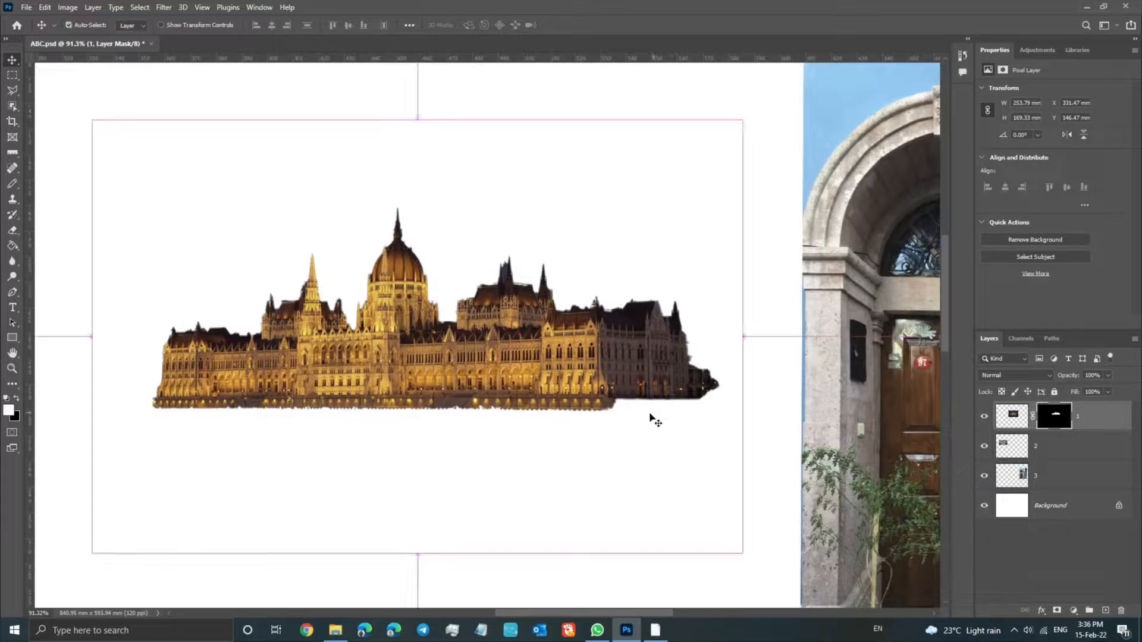
{"action": "key", "text": "ctrl+z"}
{"action": "key", "text": "ctrl"}
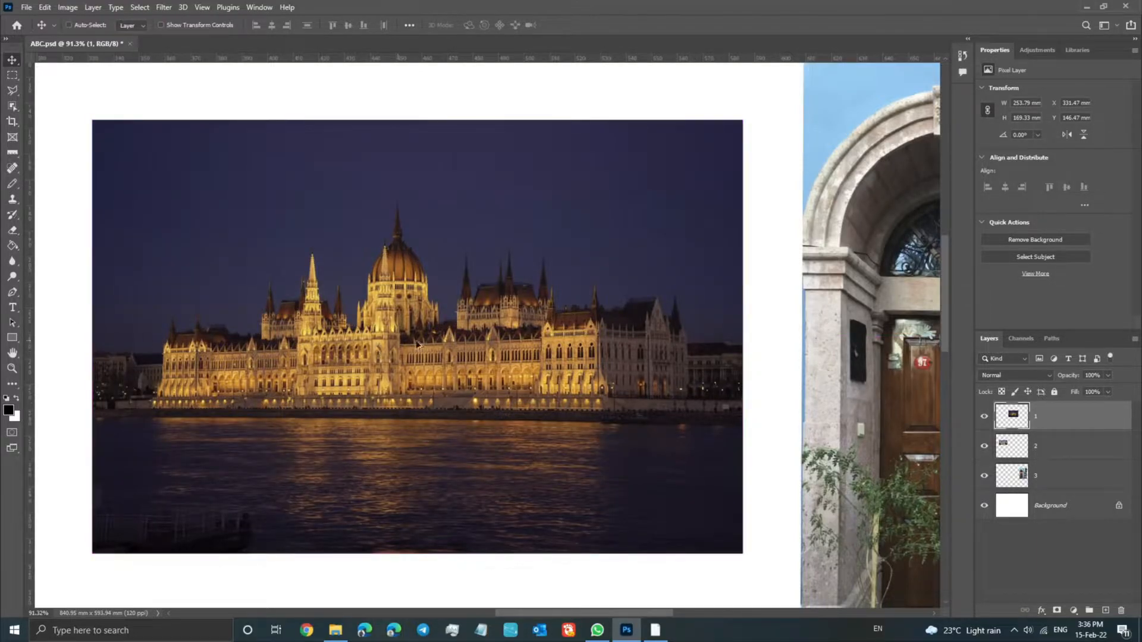
- Activate the Artboard tool in place of the Move tool and review its size presets, keeping Custom
{"action": "scroll", "coordinate": [714, 270], "scroll_direction": "down", "scroll_amount": 5}
{"action": "scroll", "coordinate": [715, 270], "scroll_direction": "down", "scroll_amount": 3}
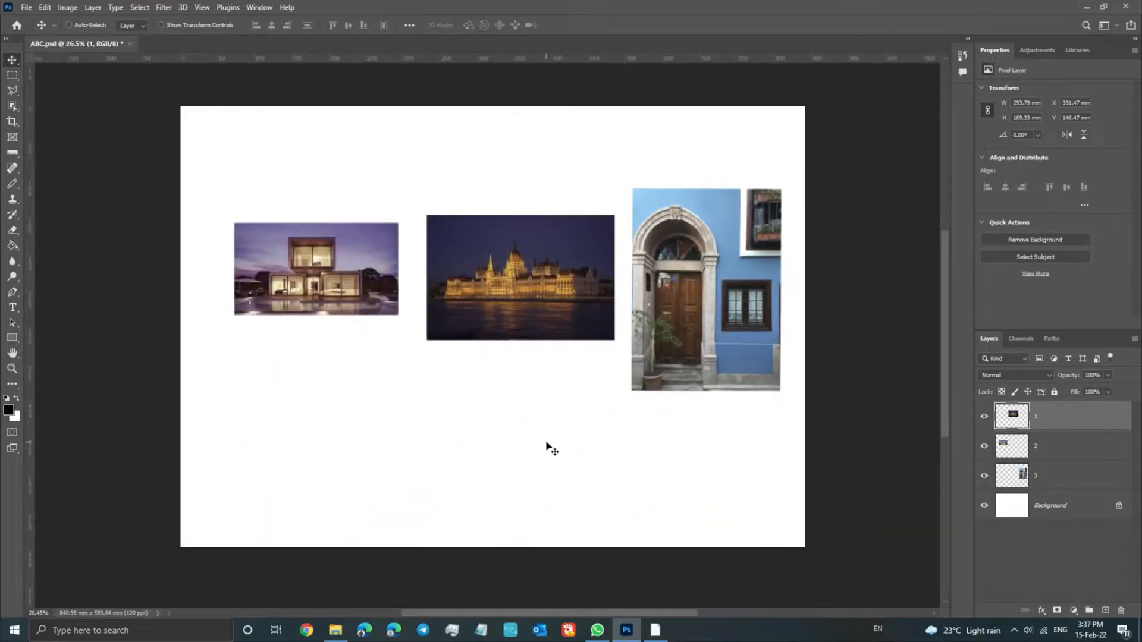
{"action": "scroll", "coordinate": [546, 446], "scroll_direction": "down", "scroll_amount": 2}
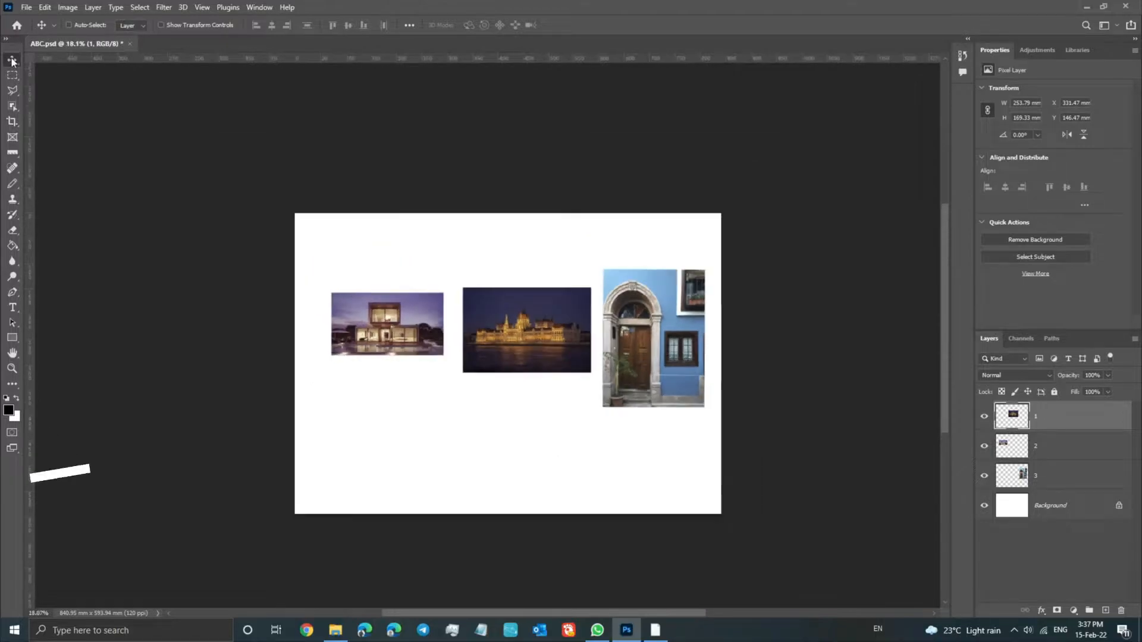
{"action": "right_click", "coordinate": [12, 60]}
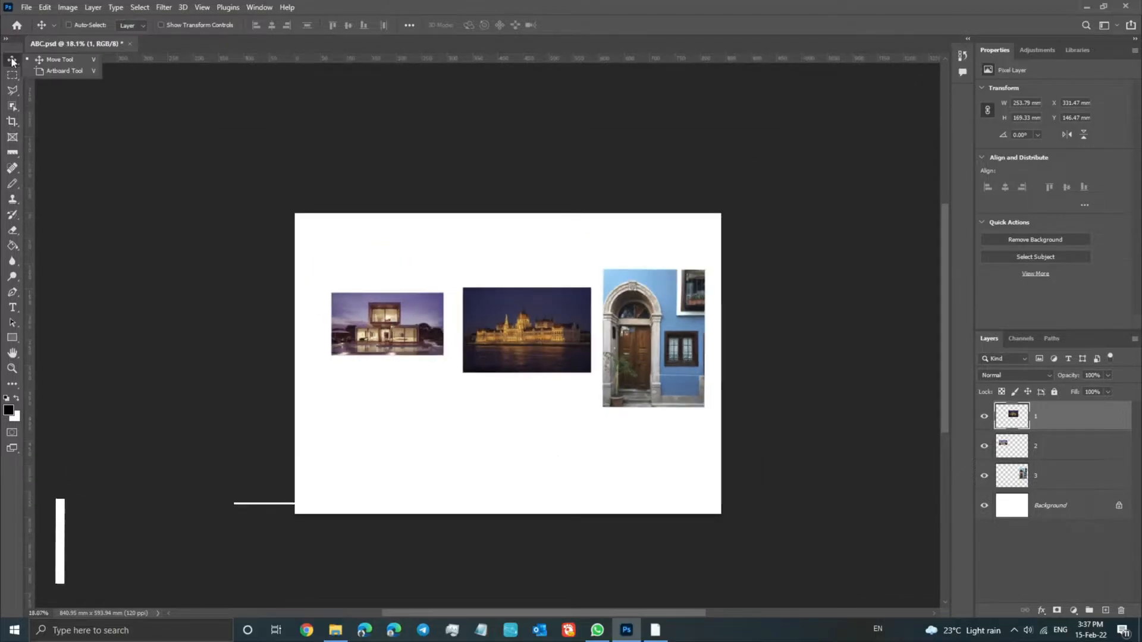
{"action": "left_click", "coordinate": [72, 70]}
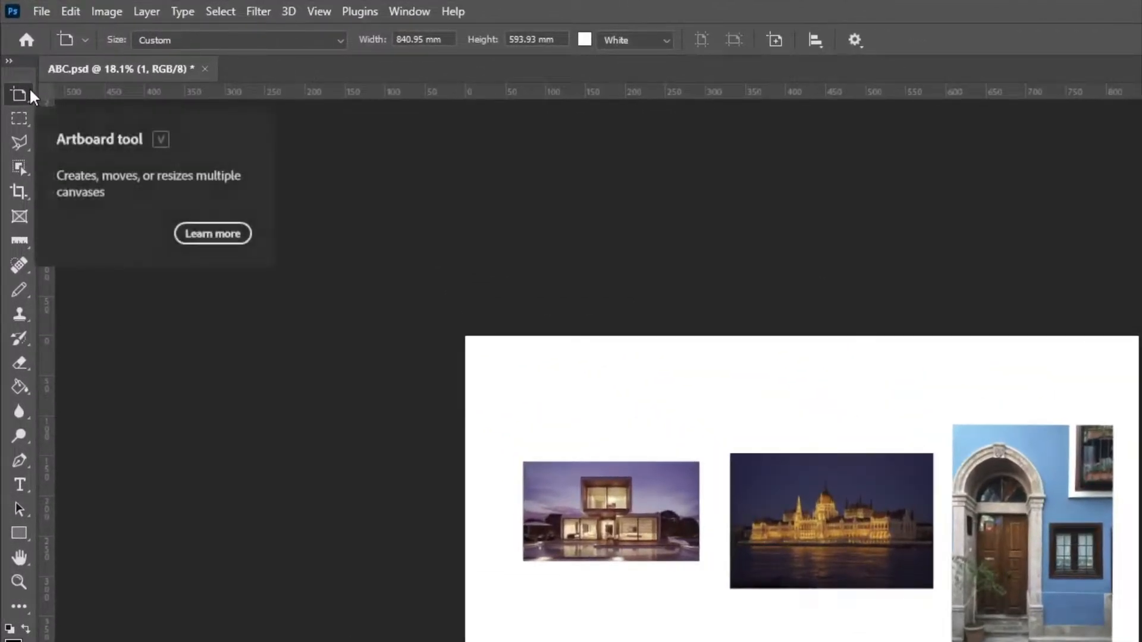
{"action": "right_click", "coordinate": [23, 90]}
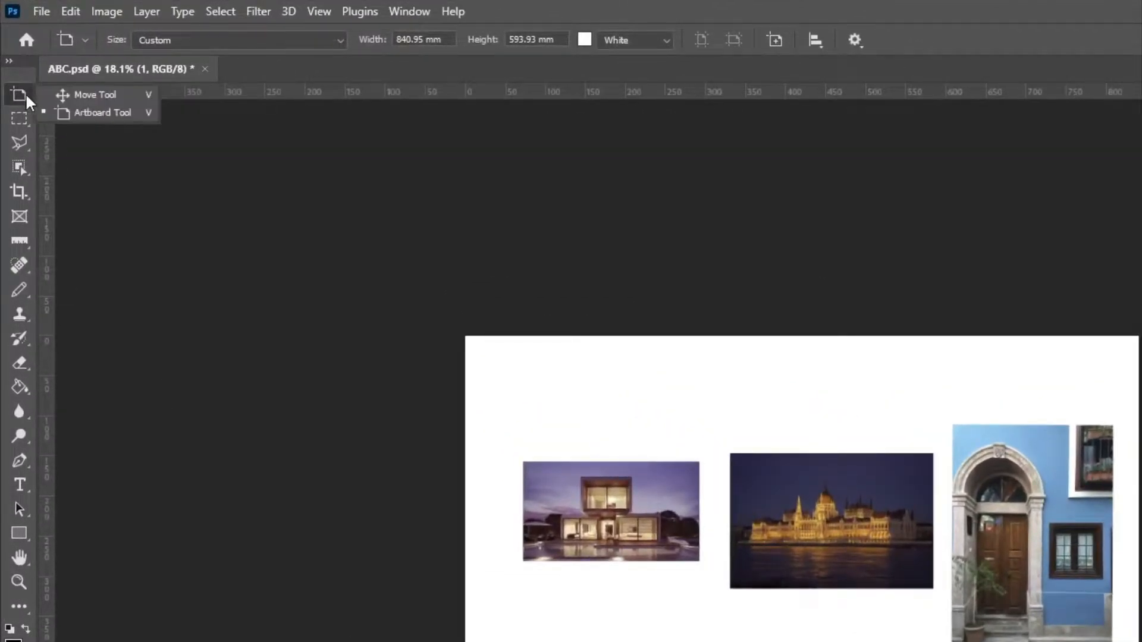
{"action": "left_click", "coordinate": [48, 94]}
{"action": "right_click", "coordinate": [19, 95]}
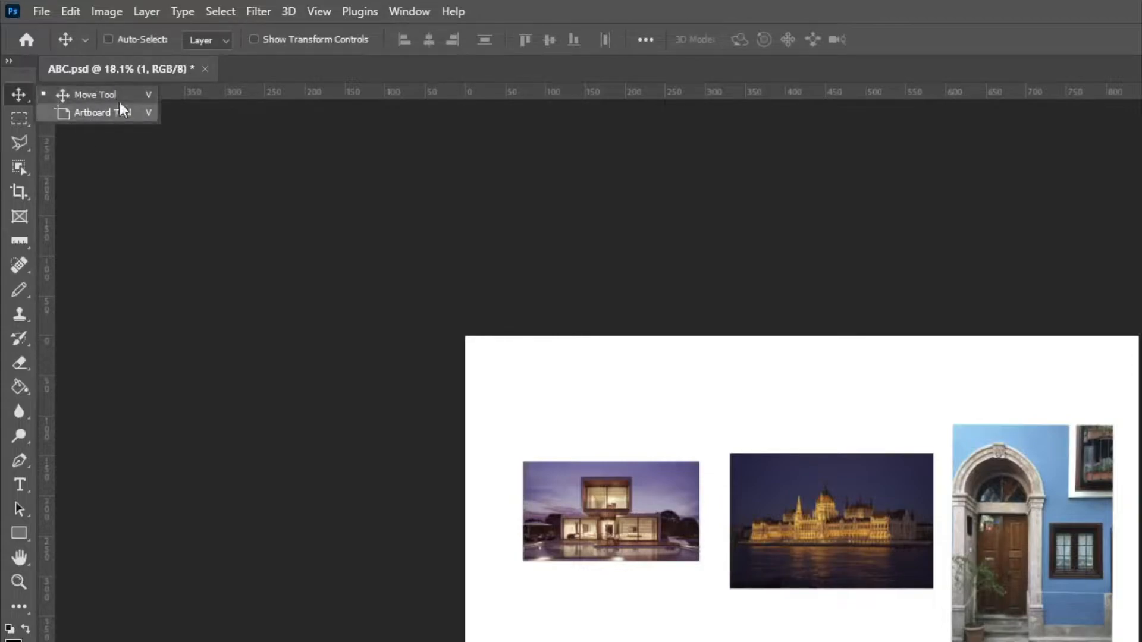
{"action": "left_click", "coordinate": [72, 111]}
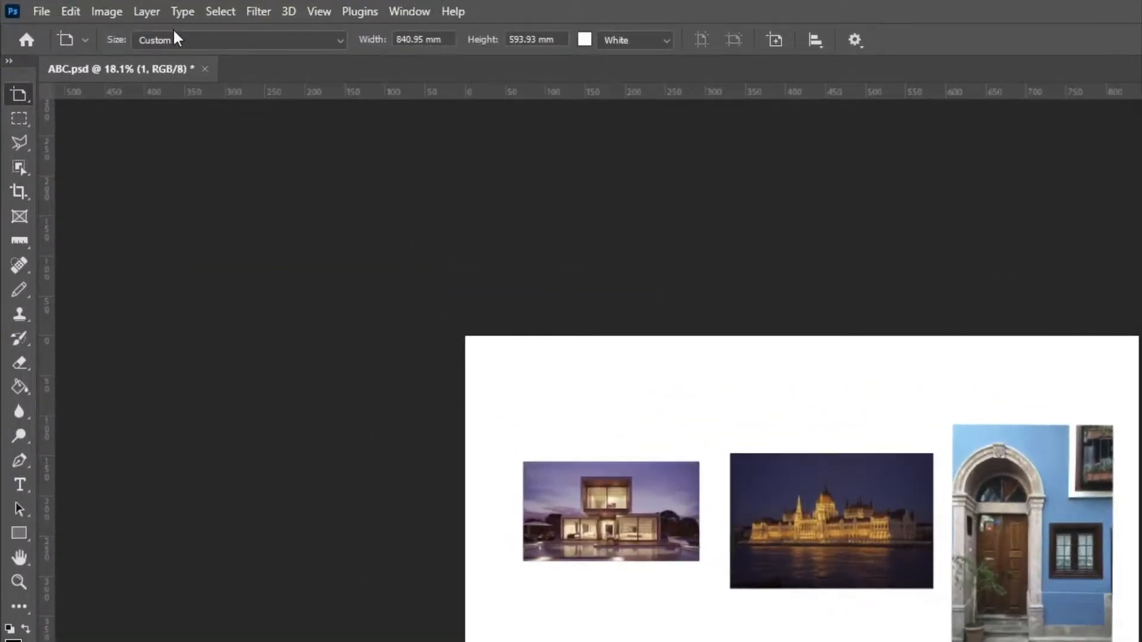
{"action": "left_click", "coordinate": [174, 39]}
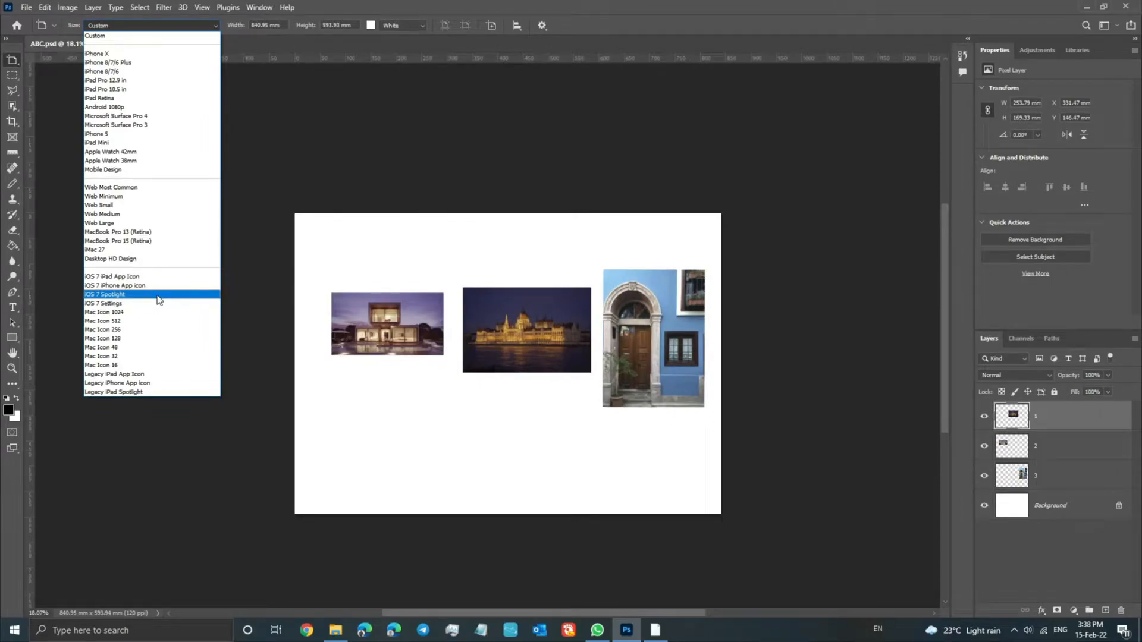
{"action": "left_click", "coordinate": [431, 2]}
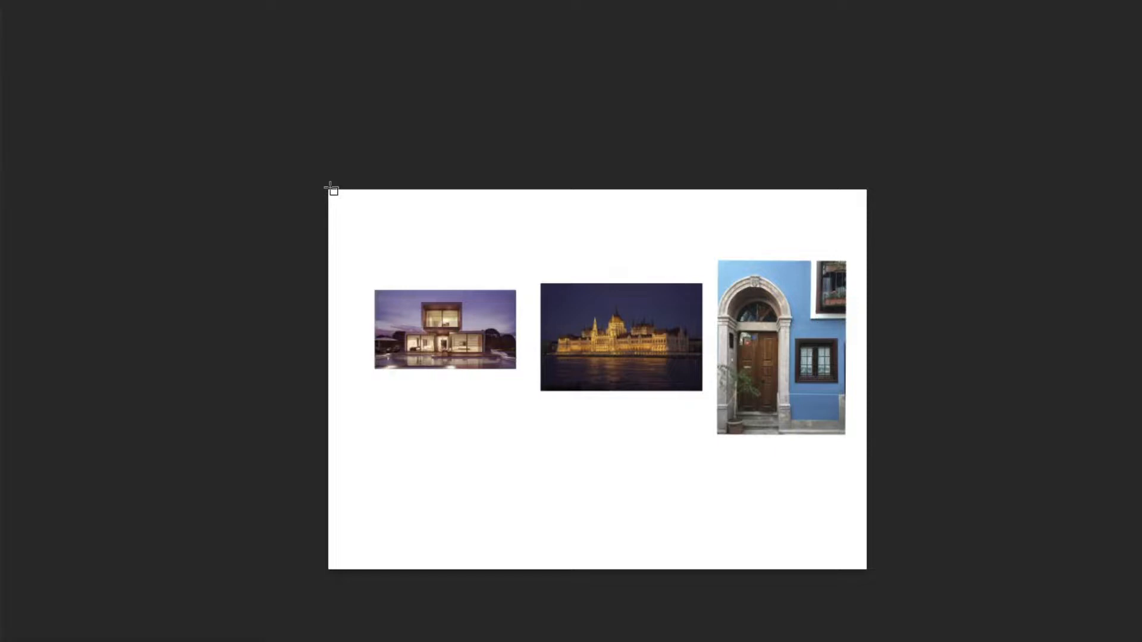
- Draw an artboard about 841 mm wide and 594 mm high over the full canvas
{"action": "left_click_drag", "start_coordinate": [329, 189], "coordinate": [866, 574]}
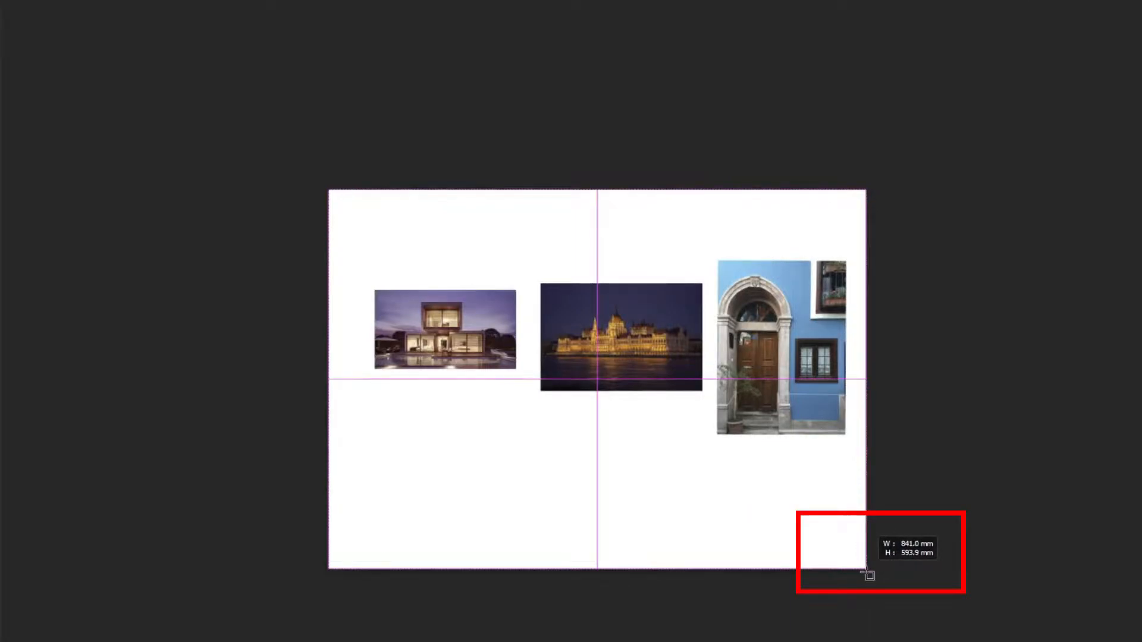
{"action": "left_click_drag", "start_coordinate": [866, 574], "coordinate": [866, 573]}
{"action": "left_click_drag", "start_coordinate": [866, 574], "coordinate": [868, 574]}
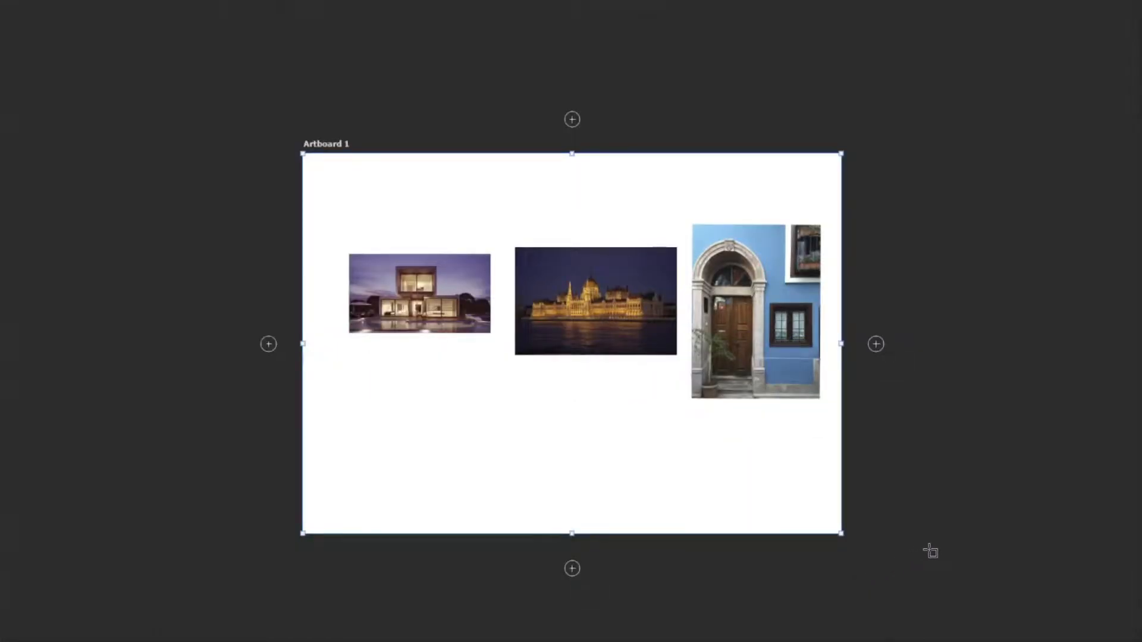
- Reactivate the Artboard tool and draw a single artboard from corner to corner of the canvas, about 841 by 594 mm
{"action": "key", "text": "v"}
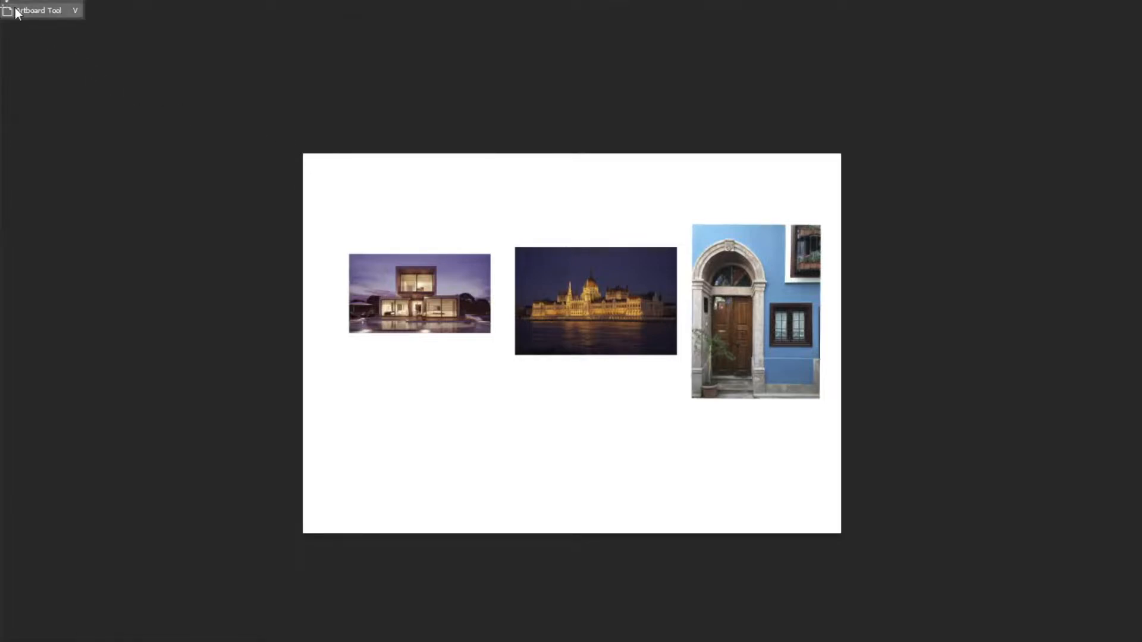
{"action": "left_click_drag", "start_coordinate": [302, 153], "coordinate": [841, 534]}
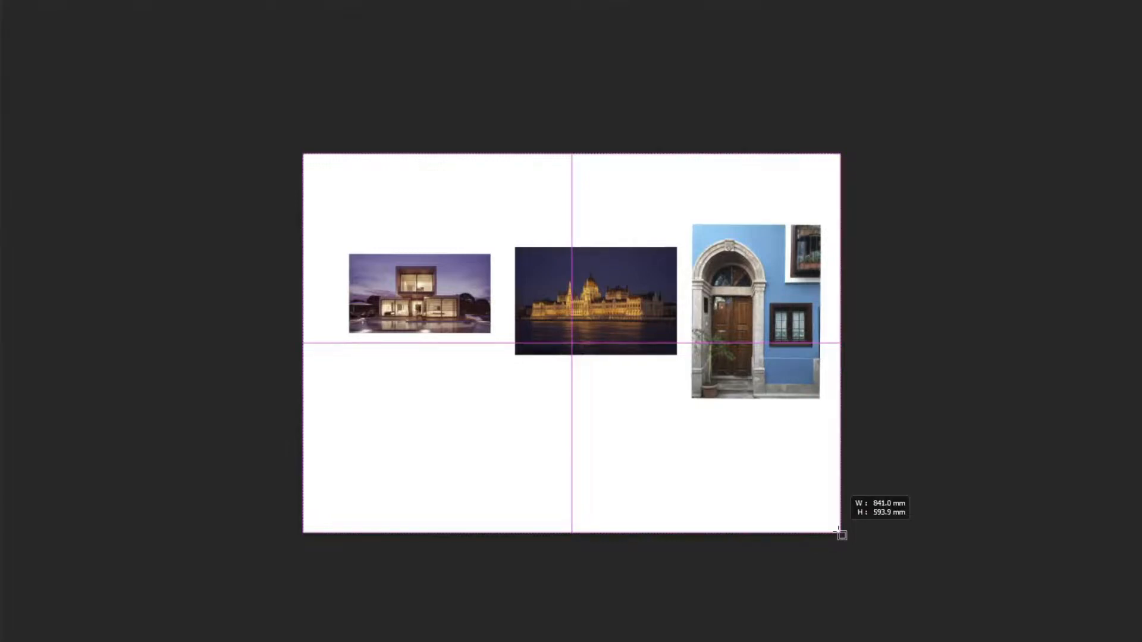
{"action": "left_click_drag", "start_coordinate": [841, 534], "coordinate": [840, 534]}
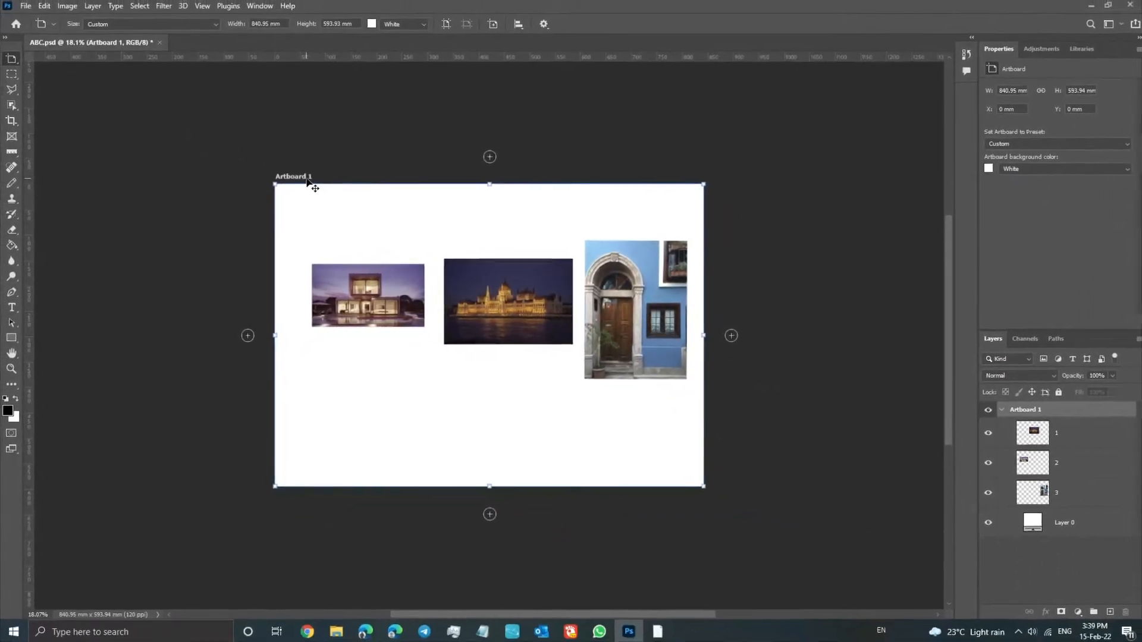
- Rename the artboard as sheet 1
{"action": "double_click", "coordinate": [1028, 412]}
{"action": "type", "text": "1"}
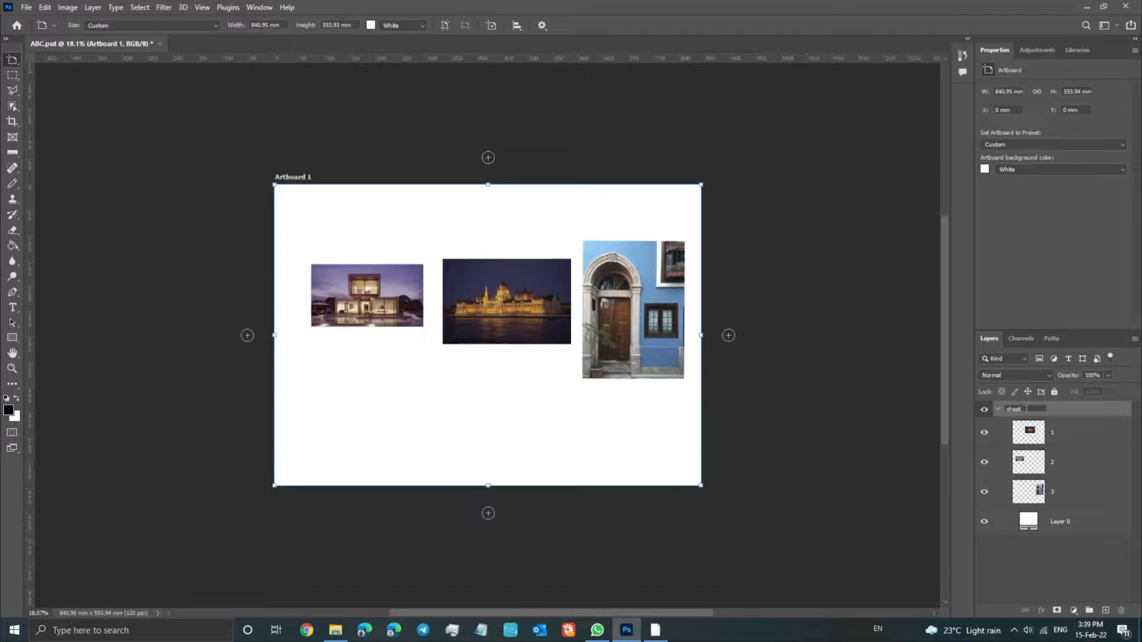
{"action": "key", "text": "Return"}
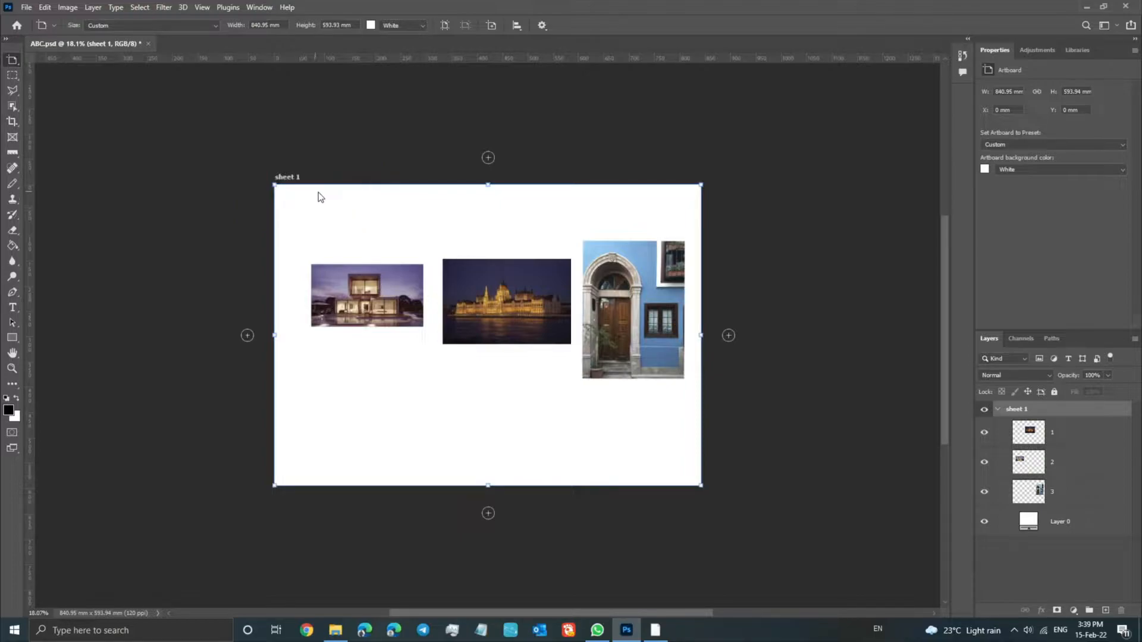
- Add a blank artboard of the same size directly above sheet 1 and reactivate the Artboard tool
{"action": "scroll", "coordinate": [507, 197], "scroll_direction": "down", "scroll_amount": 5}
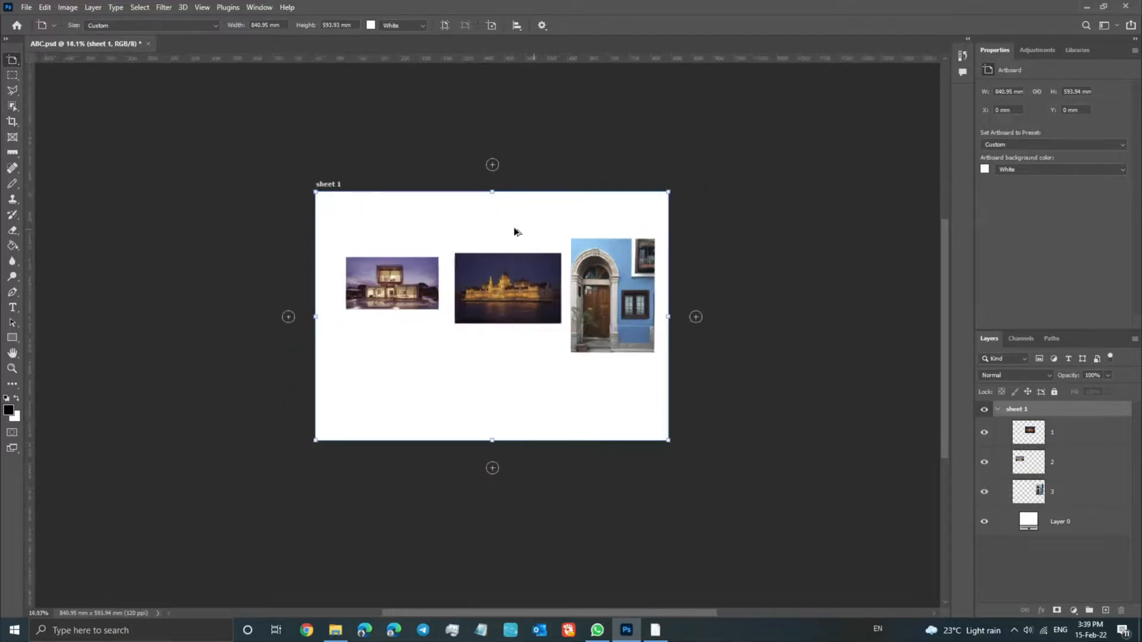
{"action": "scroll", "coordinate": [515, 248], "scroll_direction": "up", "scroll_amount": 2}
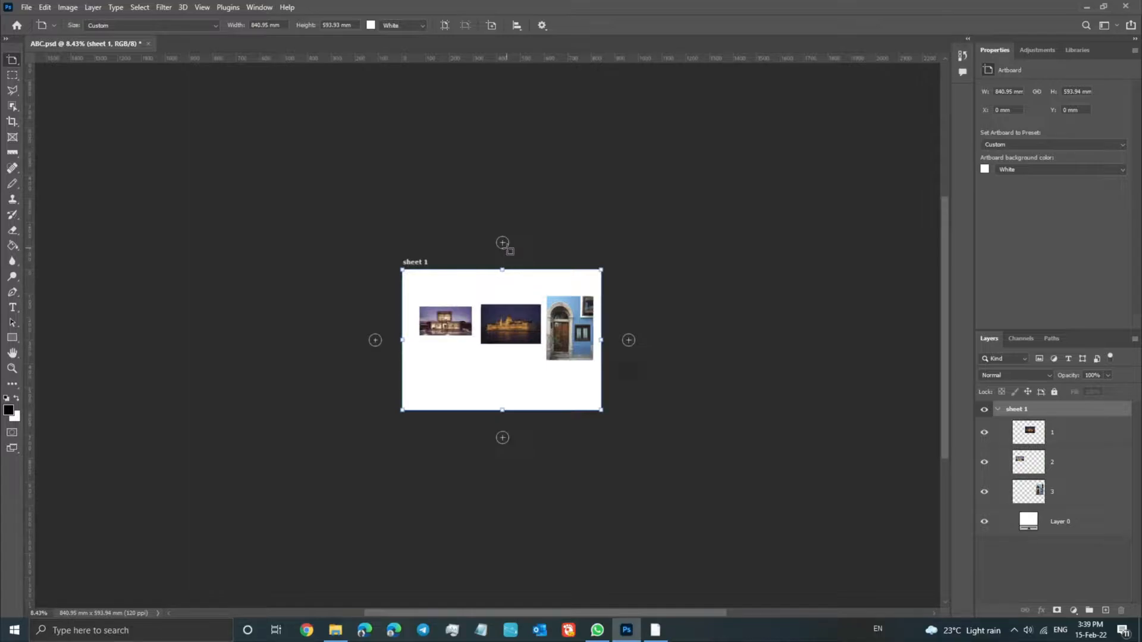
{"action": "left_click", "coordinate": [502, 243]}
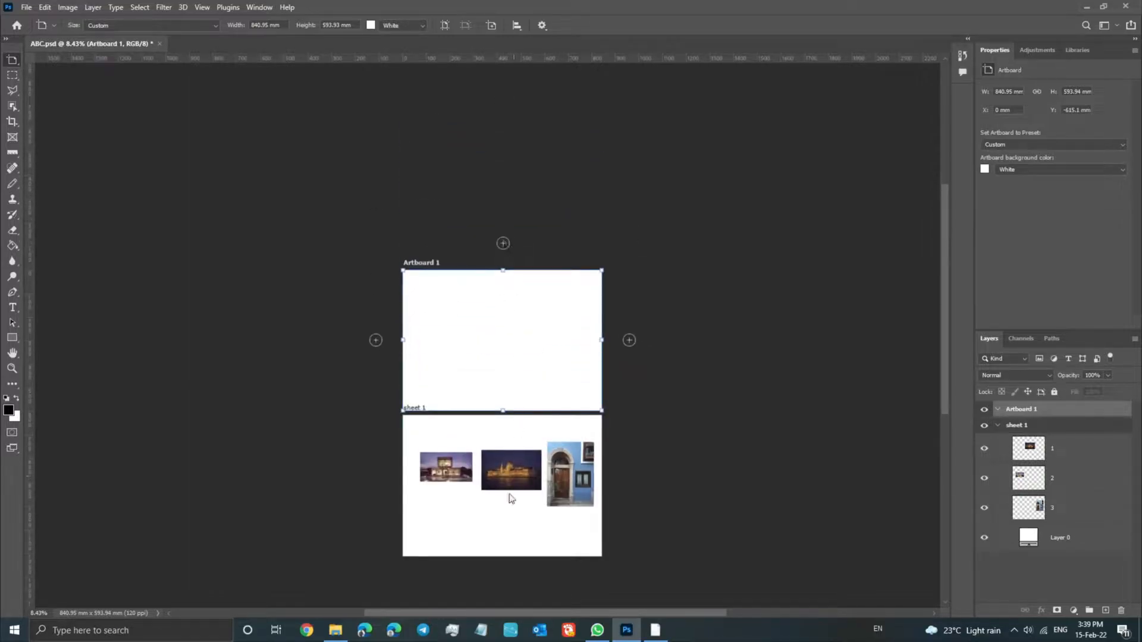
{"action": "key", "text": "shift+v"}
{"action": "right_click", "coordinate": [12, 60]}
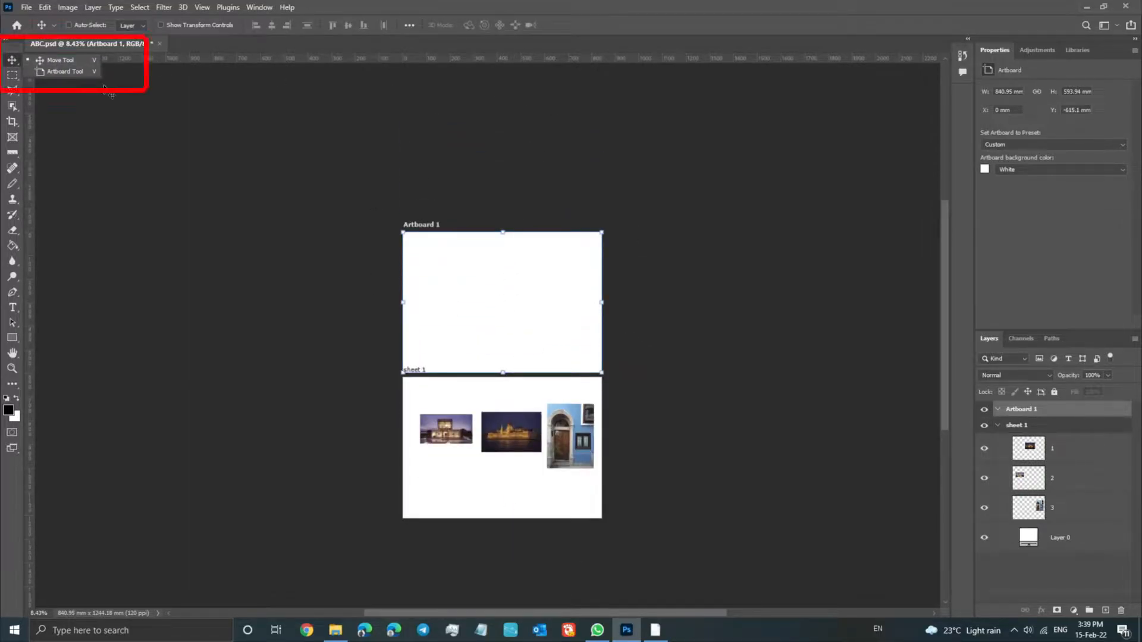
{"action": "left_click", "coordinate": [71, 71]}
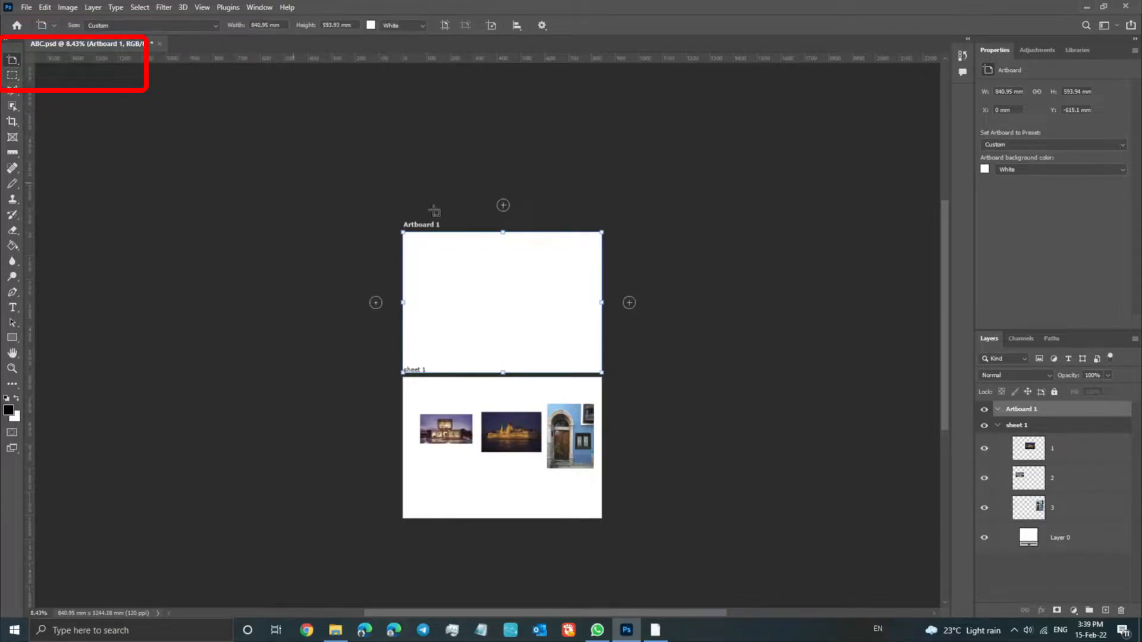
- Add six more adjoining blank artboards to complete a grid of two rows and four columns
{"action": "left_click", "coordinate": [630, 303]}
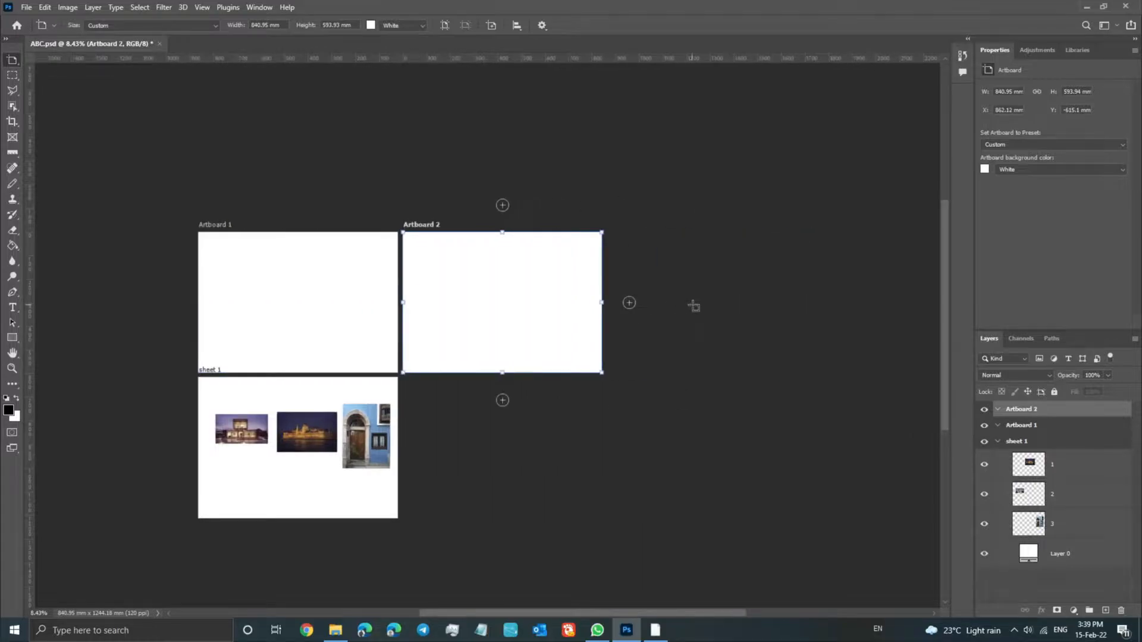
{"action": "left_click", "coordinate": [502, 400]}
{"action": "left_click", "coordinate": [629, 303]}
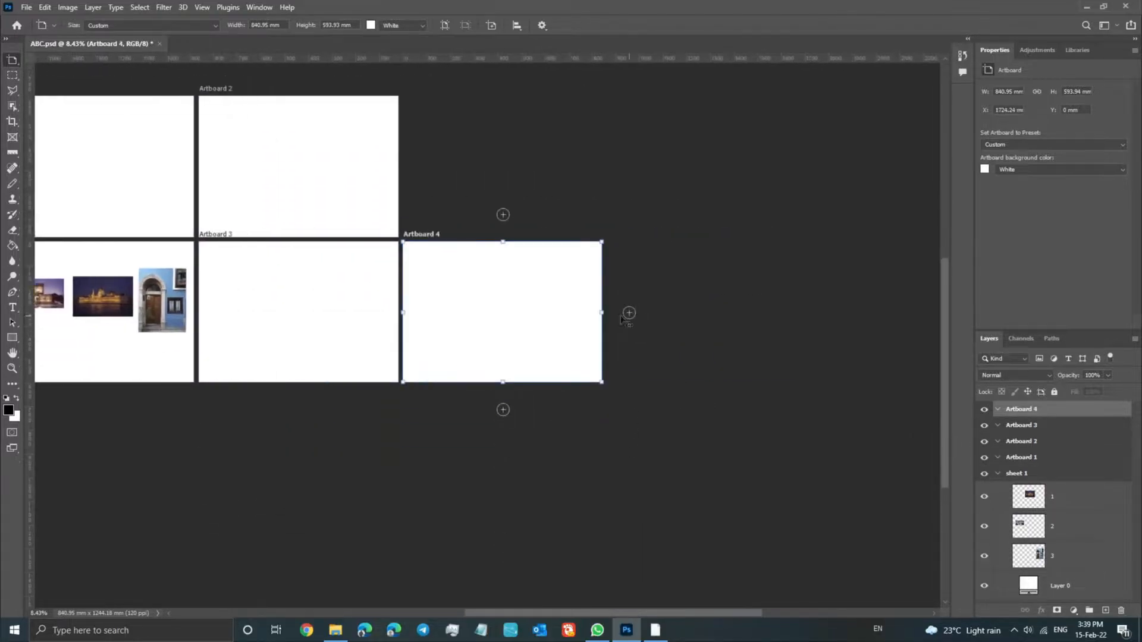
{"action": "left_click", "coordinate": [503, 217]}
{"action": "left_click", "coordinate": [628, 314]}
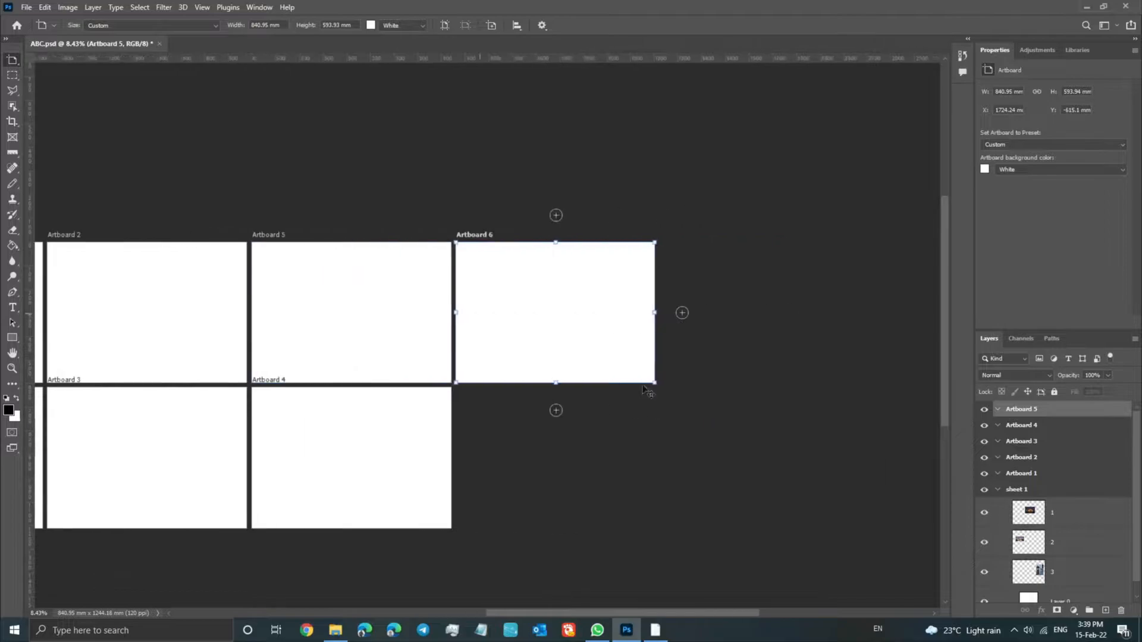
{"action": "left_click", "coordinate": [504, 411]}
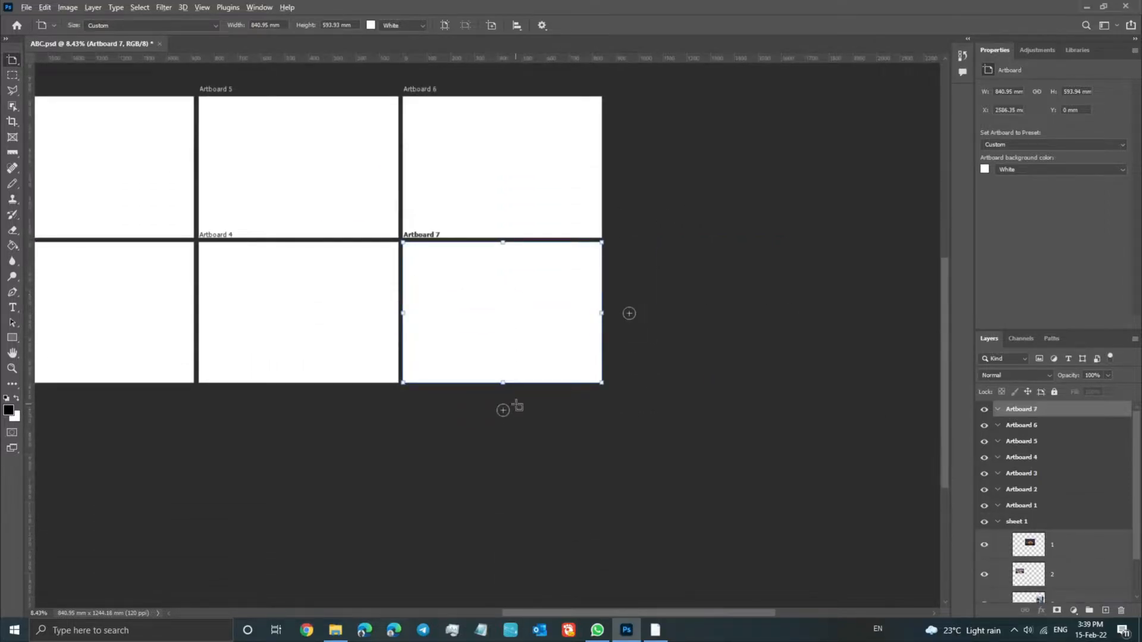
- Rename the blank artboard directly above sheet 1 as sheet 2
{"action": "scroll", "coordinate": [506, 416], "scroll_direction": "down", "scroll_amount": 3}
{"action": "scroll", "coordinate": [218, 337], "scroll_direction": "up", "scroll_amount": 3}
{"action": "left_click", "coordinate": [217, 337]}
{"action": "key", "text": "v"}
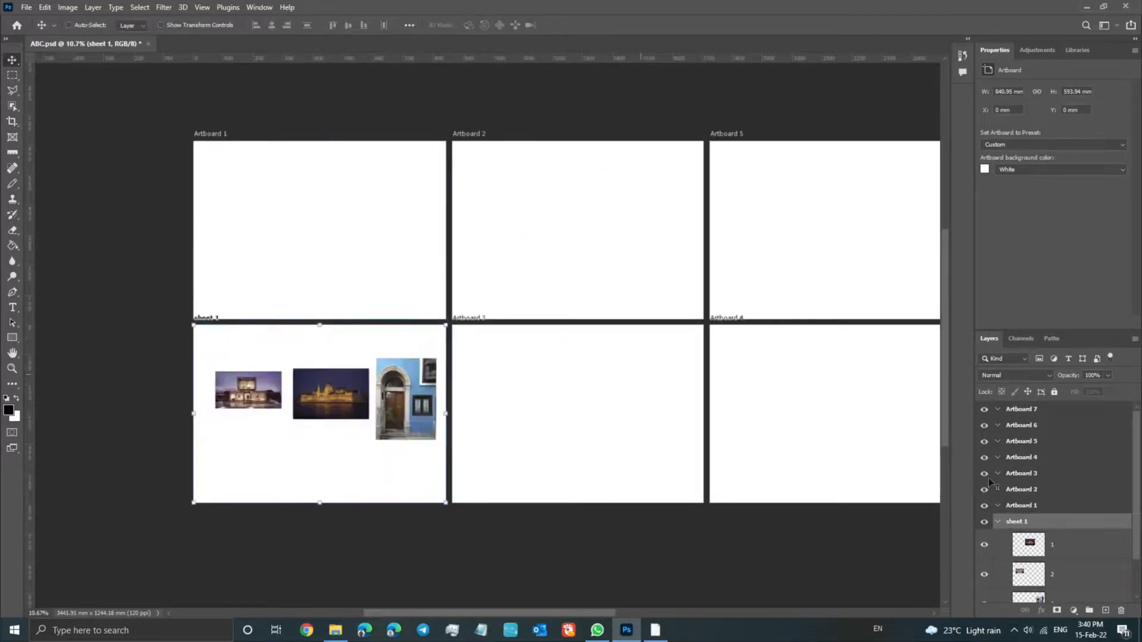
{"action": "right_click", "coordinate": [252, 181]}
{"action": "left_click", "coordinate": [265, 170]}
{"action": "key", "text": "shift+v"}
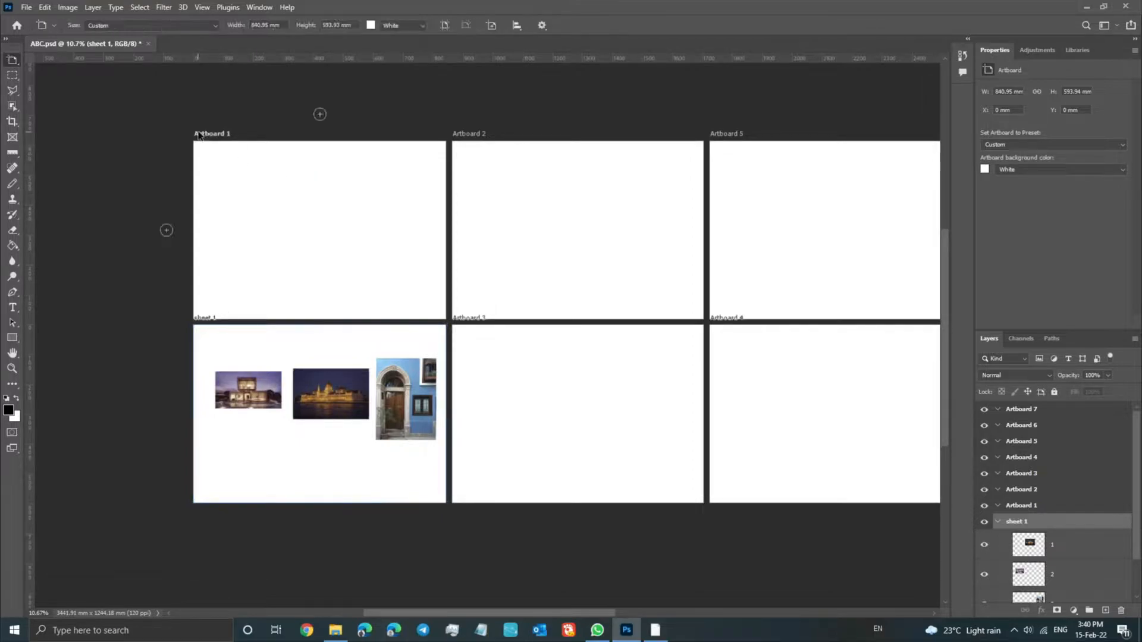
{"action": "left_click", "coordinate": [279, 170]}
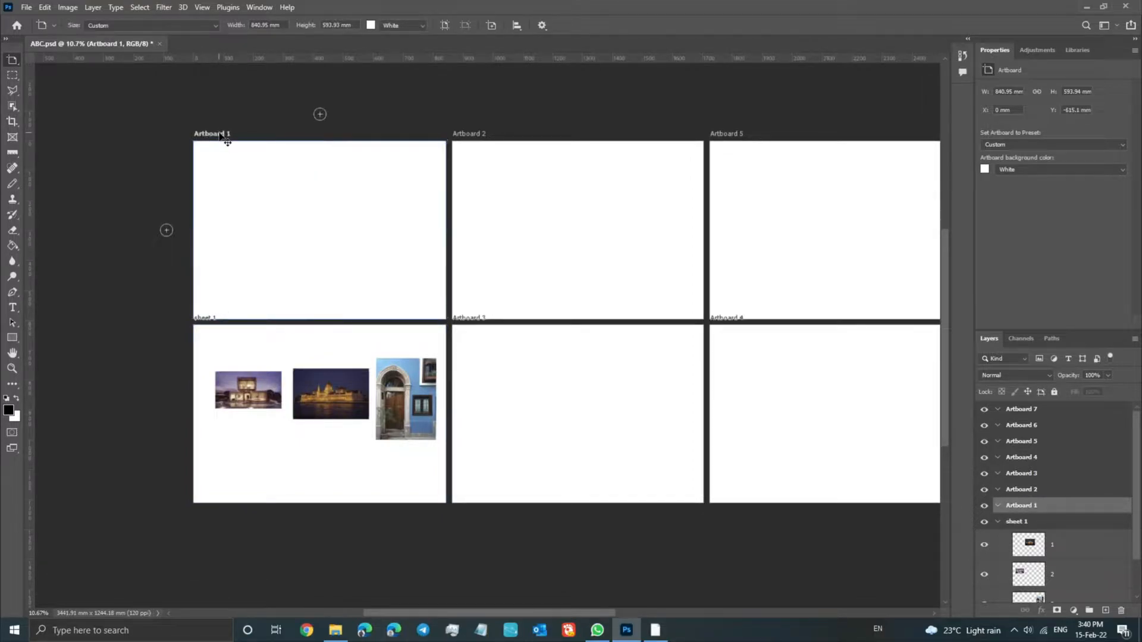
{"action": "left_click", "coordinate": [459, 134]}
{"action": "left_click", "coordinate": [213, 135]}
{"action": "double_click", "coordinate": [1022, 505]}
{"action": "type", "text": "sheet 2"}
{"action": "key", "text": "Return"}
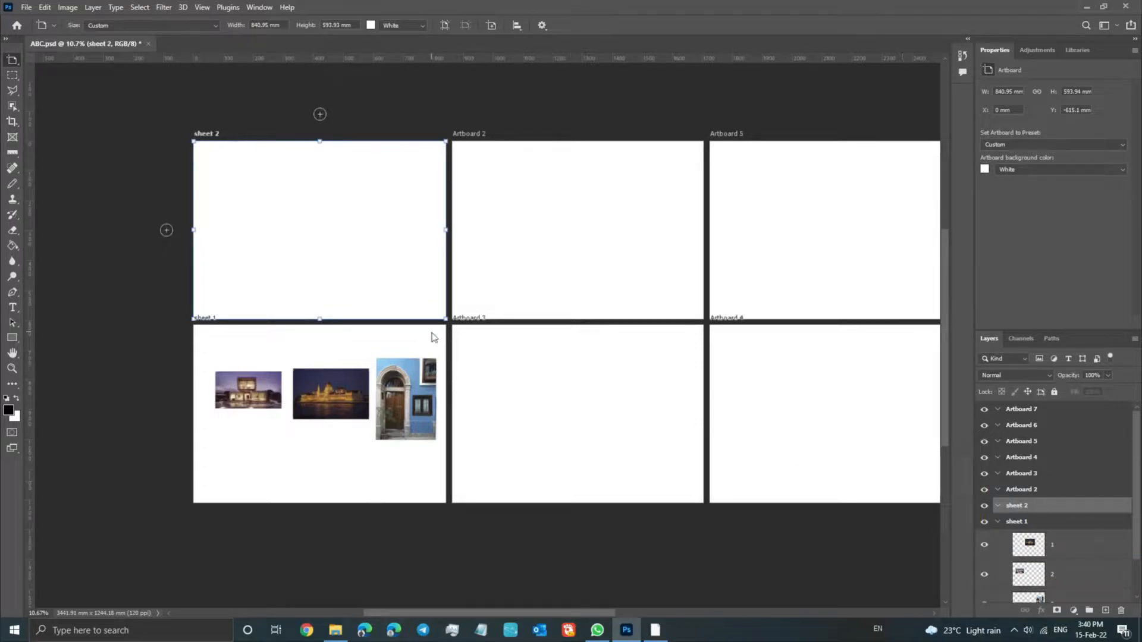
- Activate the Move tool and select the sheet 1 artboard
{"action": "scroll", "coordinate": [320, 326], "scroll_direction": "down", "scroll_amount": 3}
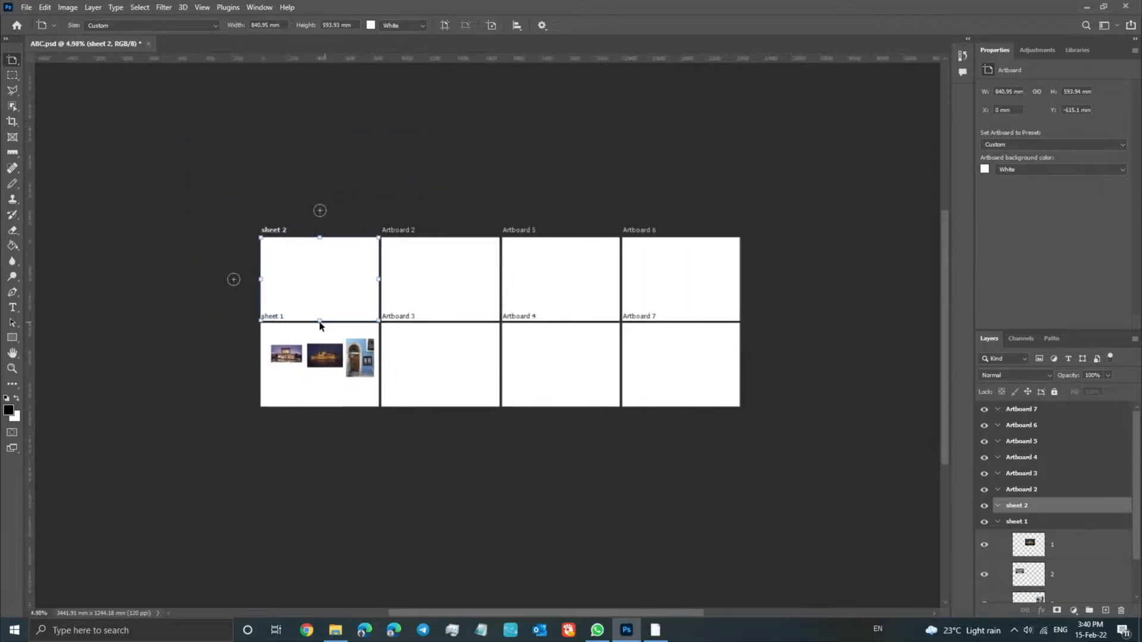
{"action": "scroll", "coordinate": [523, 277], "scroll_direction": "up", "scroll_amount": 2}
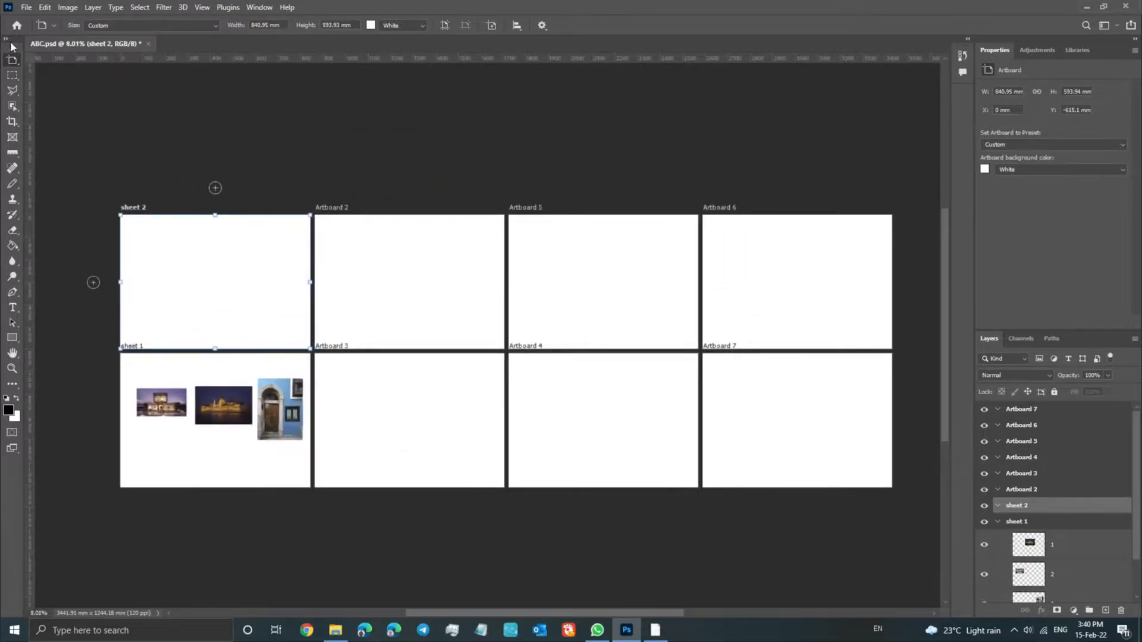
{"action": "right_click", "coordinate": [9, 61]}
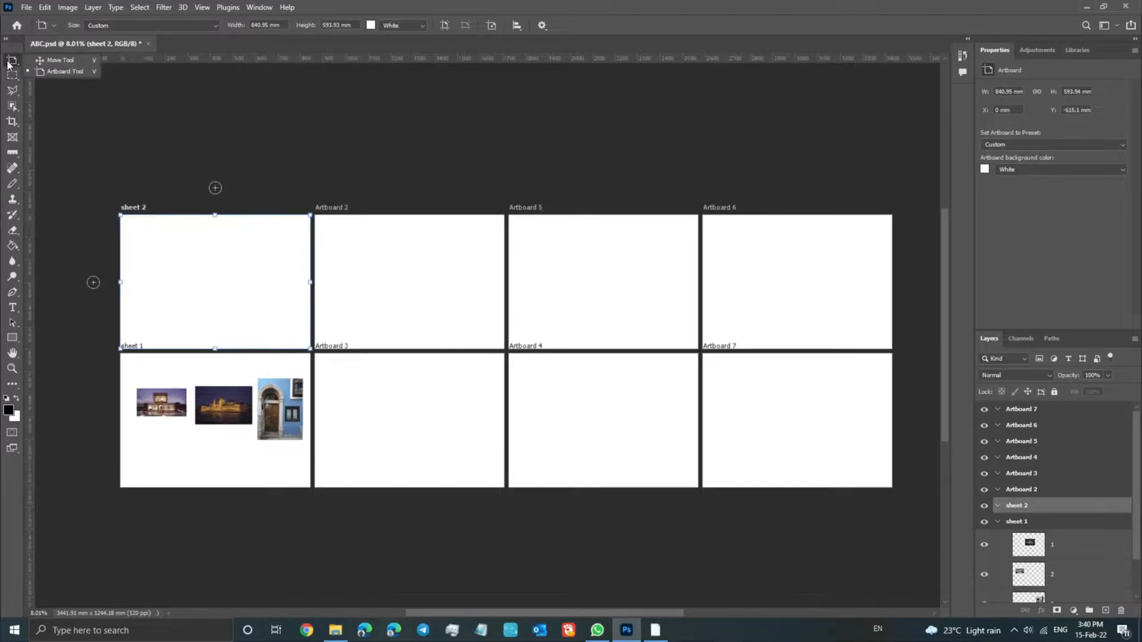
{"action": "left_click", "coordinate": [73, 59]}
{"action": "right_click", "coordinate": [156, 408]}
{"action": "left_click", "coordinate": [173, 410]}
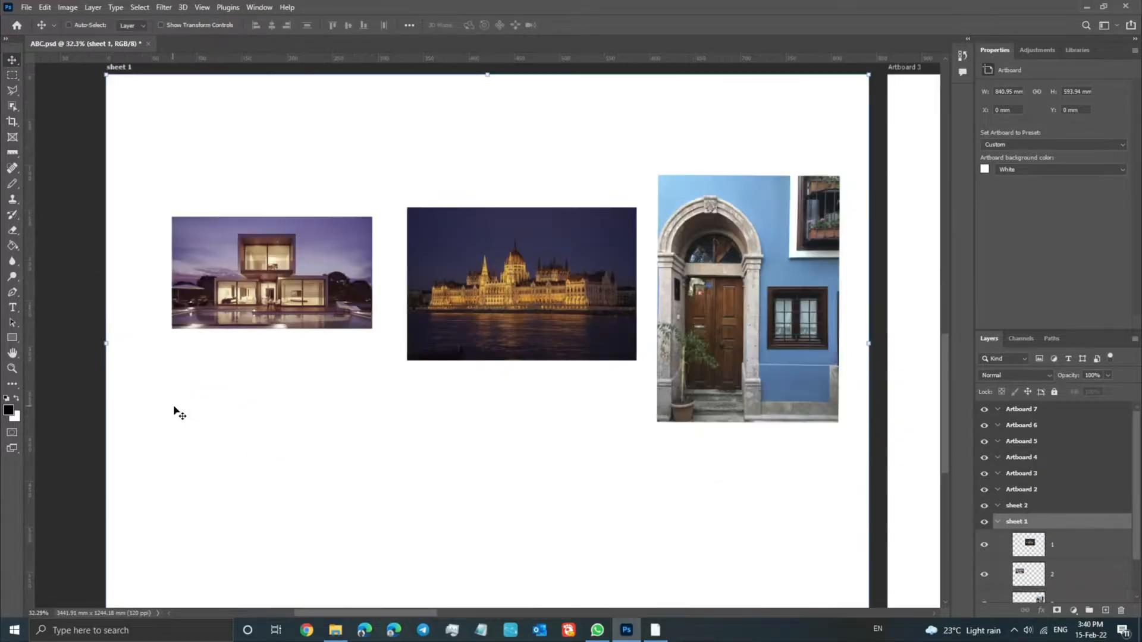
{"action": "scroll", "coordinate": [334, 334], "scroll_direction": "down", "scroll_amount": 5}
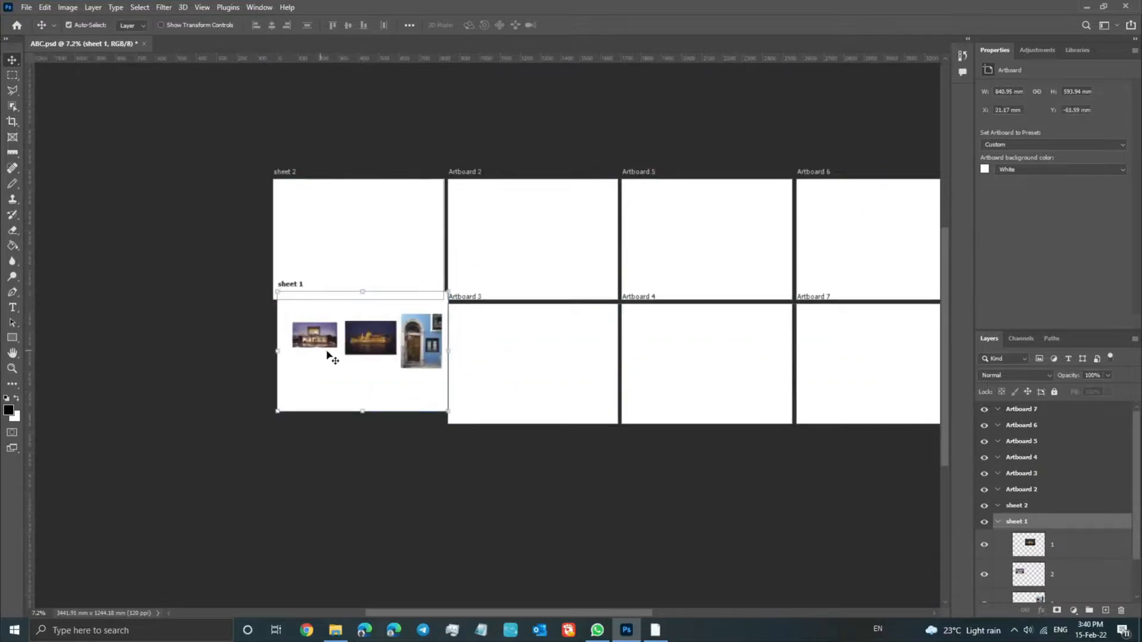
- Try moving the house photo from sheet 1 onto sheet 2, and undo the move
{"action": "right_click", "coordinate": [311, 350]}
{"action": "left_click", "coordinate": [337, 366]}
{"action": "left_click_drag", "start_coordinate": [329, 362], "coordinate": [383, 249]}
{"action": "key", "text": "ctrl+t"}
{"action": "key", "text": "Return"}
{"action": "key", "text": "ctrl+z"}
{"action": "key", "text": "ctrl+z"}
- Duplicate the house photo onto sheet 2 and enlarge the copy to fill most of that sheet
{"action": "left_click_drag", "start_coordinate": [320, 357], "coordinate": [336, 233]}
{"action": "key", "text": "ctrl+t"}
{"action": "mouse_move", "coordinate": [350, 237]}
{"action": "left_mouse_down"}
{"action": "mouse_move", "coordinate": [447, 284]}
{"action": "mouse_move", "coordinate": [356, 237]}
{"action": "left_mouse_up"}
{"action": "key", "text": "Return"}
- Move the palace photo from sheet 1 onto Artboard 2 and the door photo onto Artboard 3
{"action": "right_click", "coordinate": [364, 344]}
{"action": "left_click", "coordinate": [375, 364]}
{"action": "left_click_drag", "start_coordinate": [387, 365], "coordinate": [537, 256]}
{"action": "right_click", "coordinate": [412, 364]}
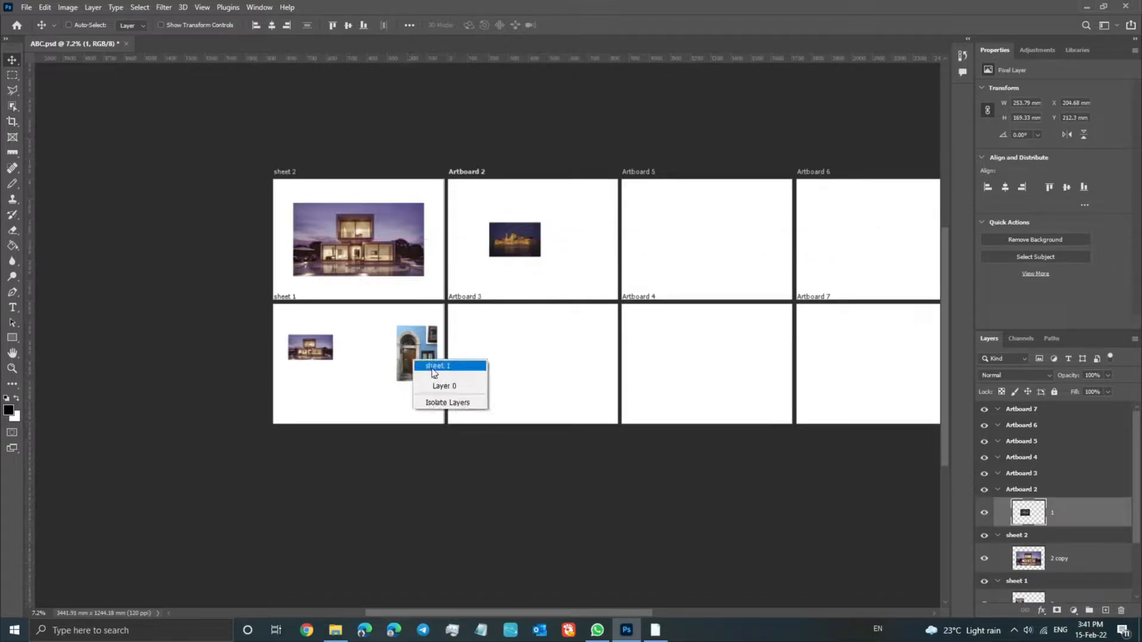
{"action": "left_click", "coordinate": [473, 380]}
{"action": "left_click_drag", "start_coordinate": [472, 380], "coordinate": [606, 387]}
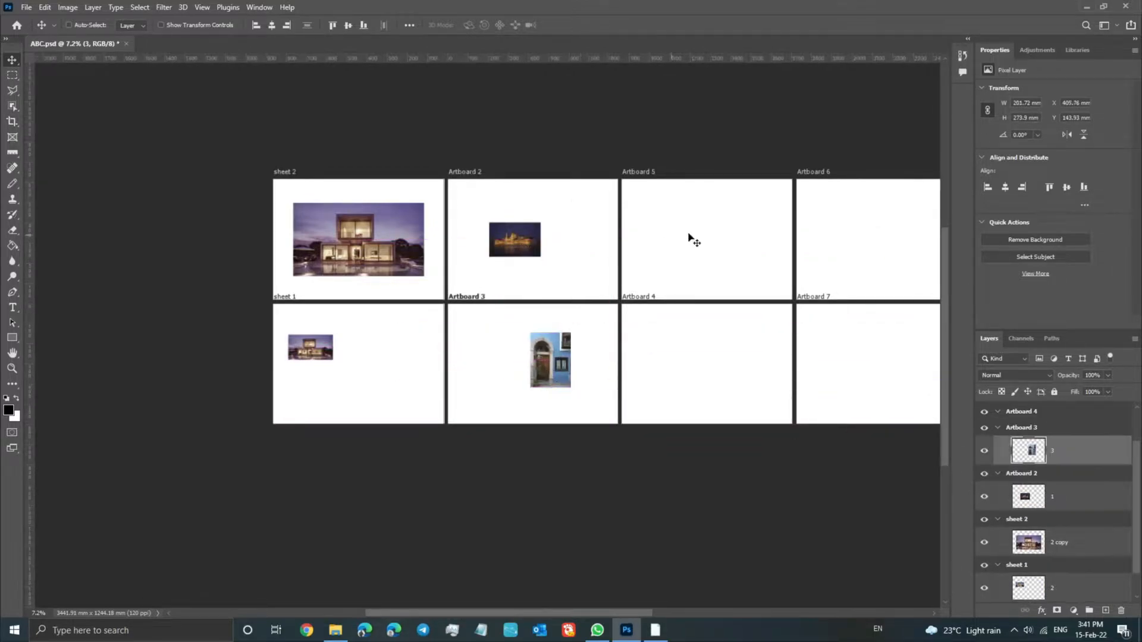
- Delete the unused Artboards 4 through 7
{"action": "scroll", "coordinate": [1051, 461], "scroll_direction": "up", "scroll_amount": 2}
{"action": "left_click", "coordinate": [1039, 456]}
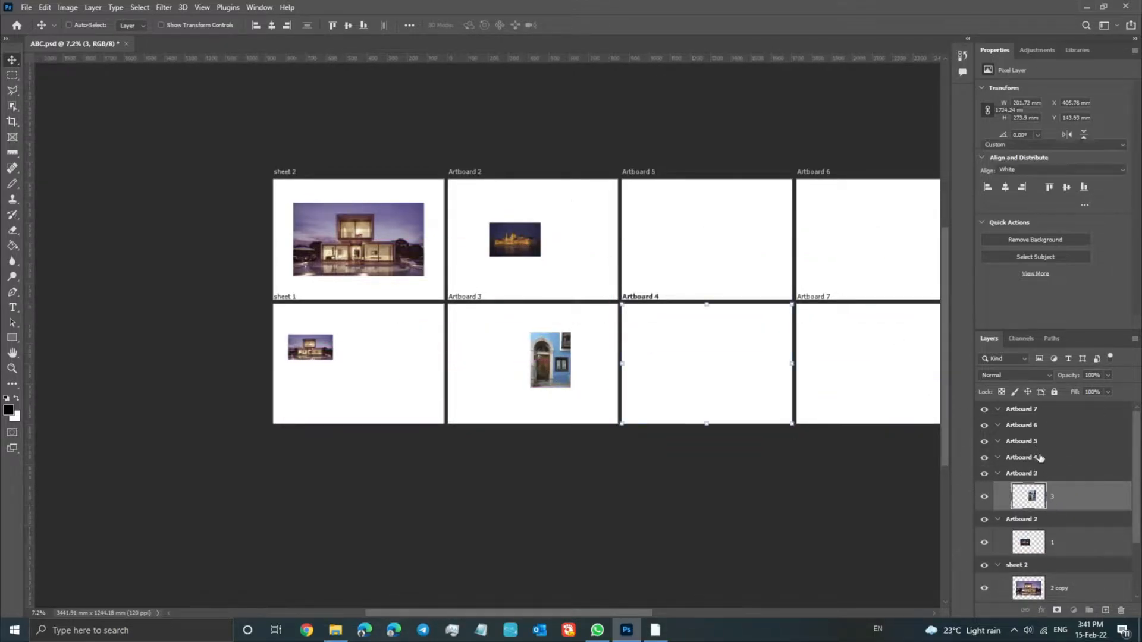
{"action": "left_click", "coordinate": [1046, 412], "text": "shift"}
{"action": "key", "text": "Delete"}
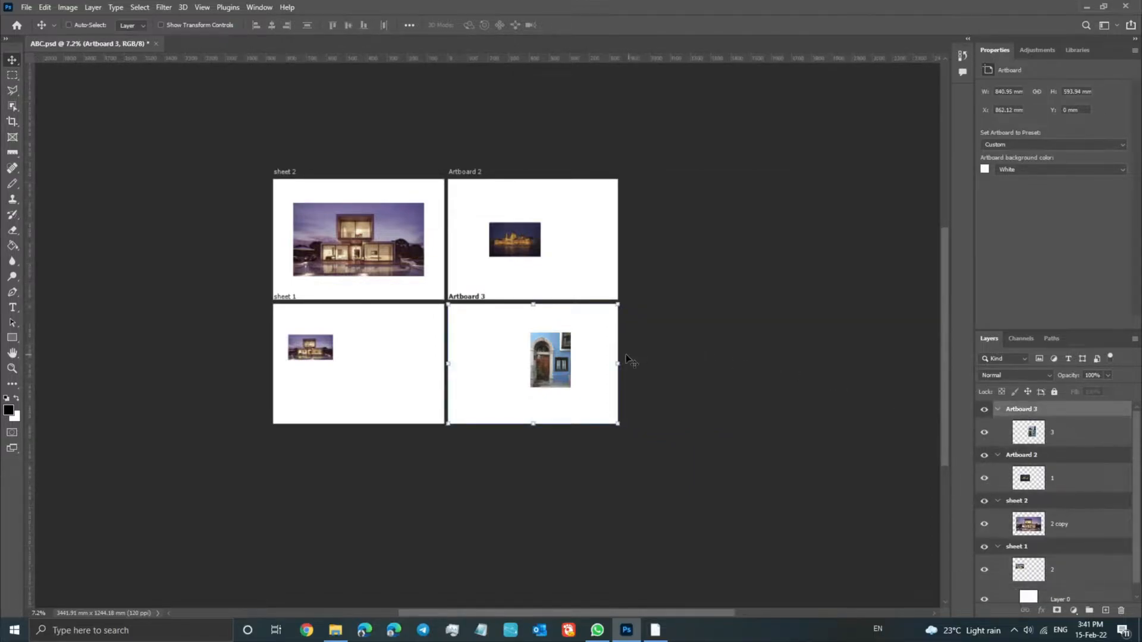
- Rename Artboard 2 as sheet 3 and Artboard 3 as sheet 4
{"action": "scroll", "coordinate": [361, 241], "scroll_direction": "up", "scroll_amount": 2}
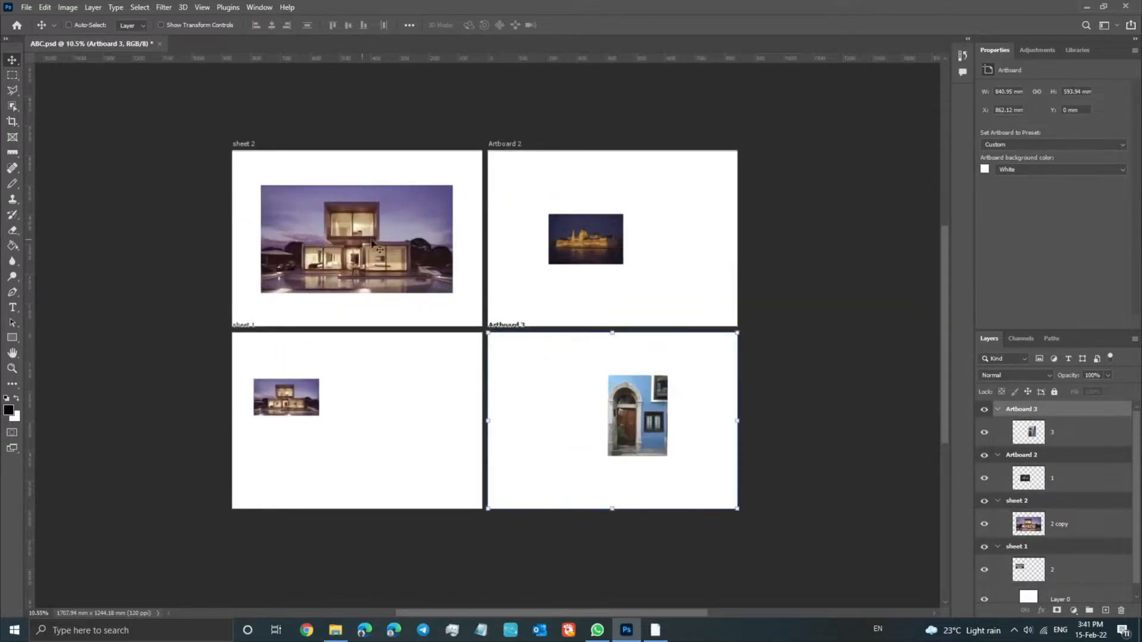
{"action": "double_click", "coordinate": [1021, 455]}
{"action": "type", "text": "sheet 3"}
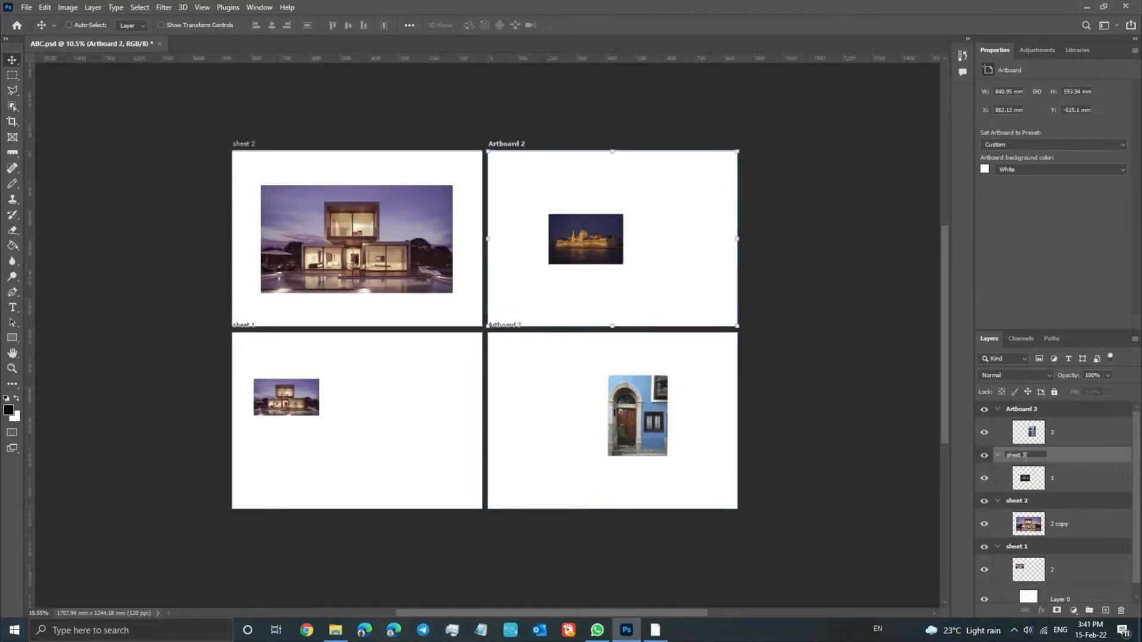
{"action": "key", "text": "Return"}
{"action": "double_click", "coordinate": [1032, 410]}
{"action": "type", "text": "sheet 4"}
{"action": "key", "text": "Return"}
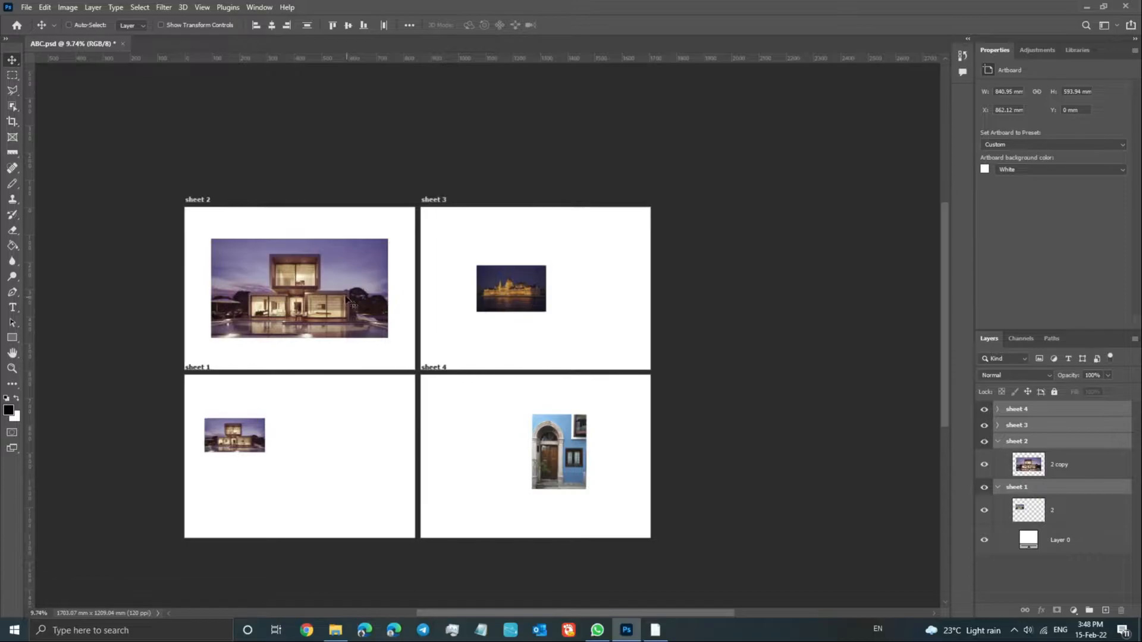
- Open the Artboards to PDF export and check its destination folder and file name prefix
{"action": "left_click", "coordinate": [32, 12]}
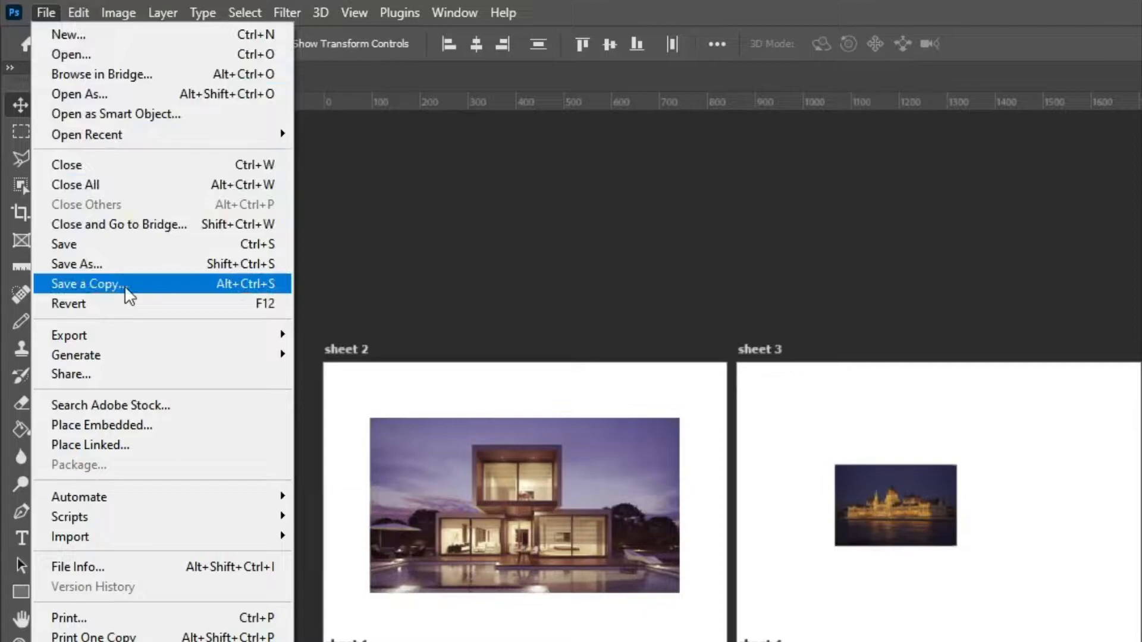
{"action": "mouse_move", "coordinate": [224, 335]}
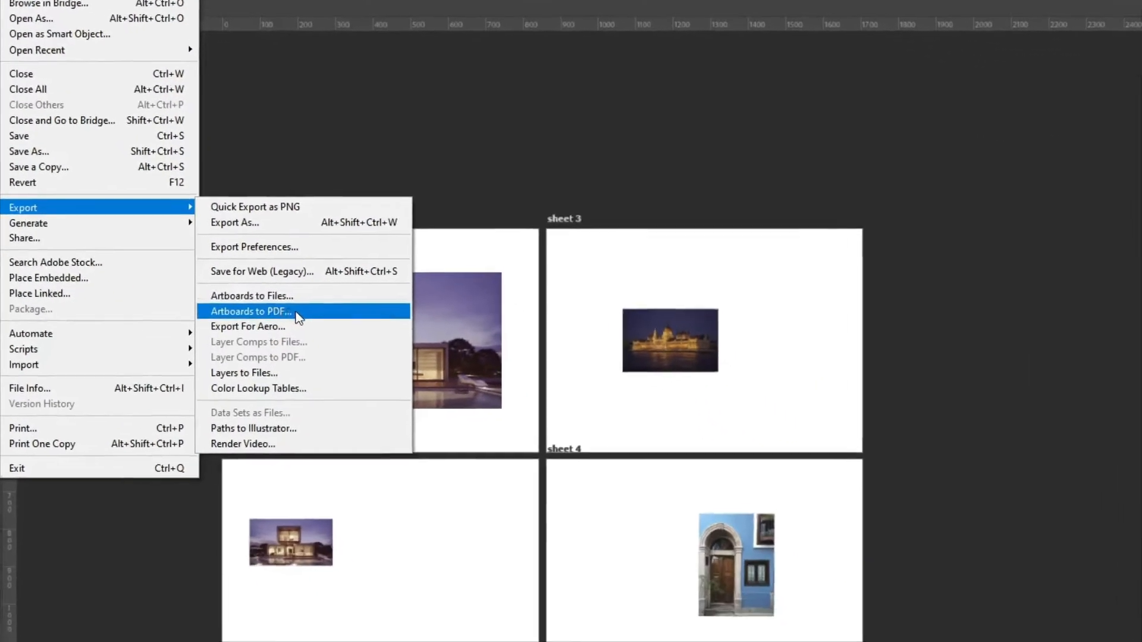
{"action": "left_click", "coordinate": [409, 471]}
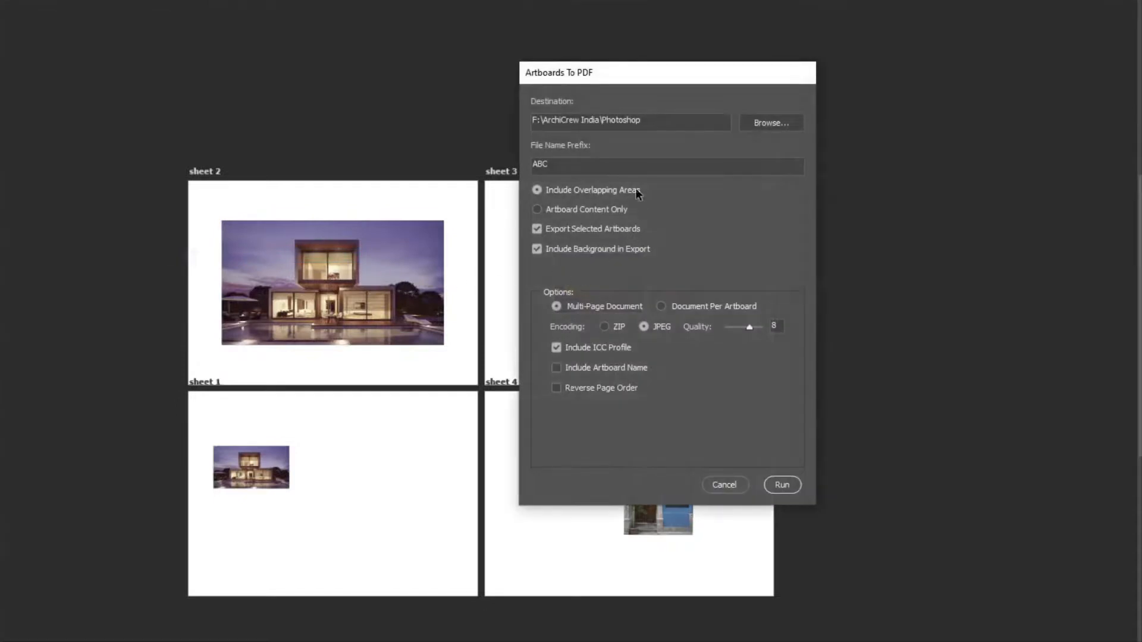
{"action": "left_click_drag", "start_coordinate": [662, 122], "coordinate": [507, 122]}
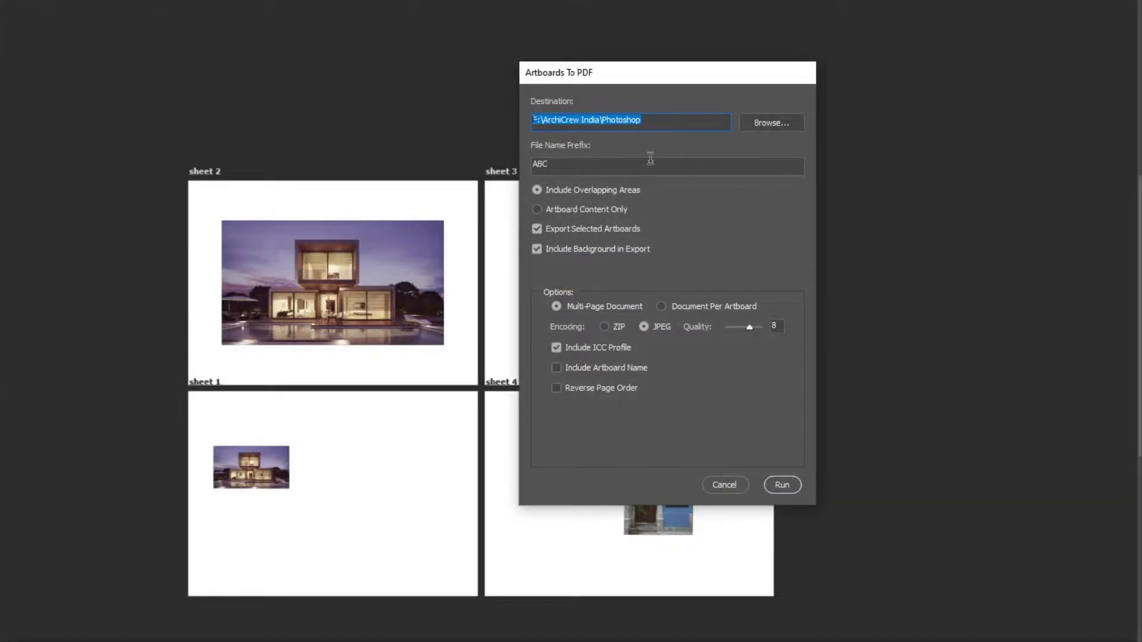
{"action": "left_click_drag", "start_coordinate": [599, 164], "coordinate": [512, 166]}
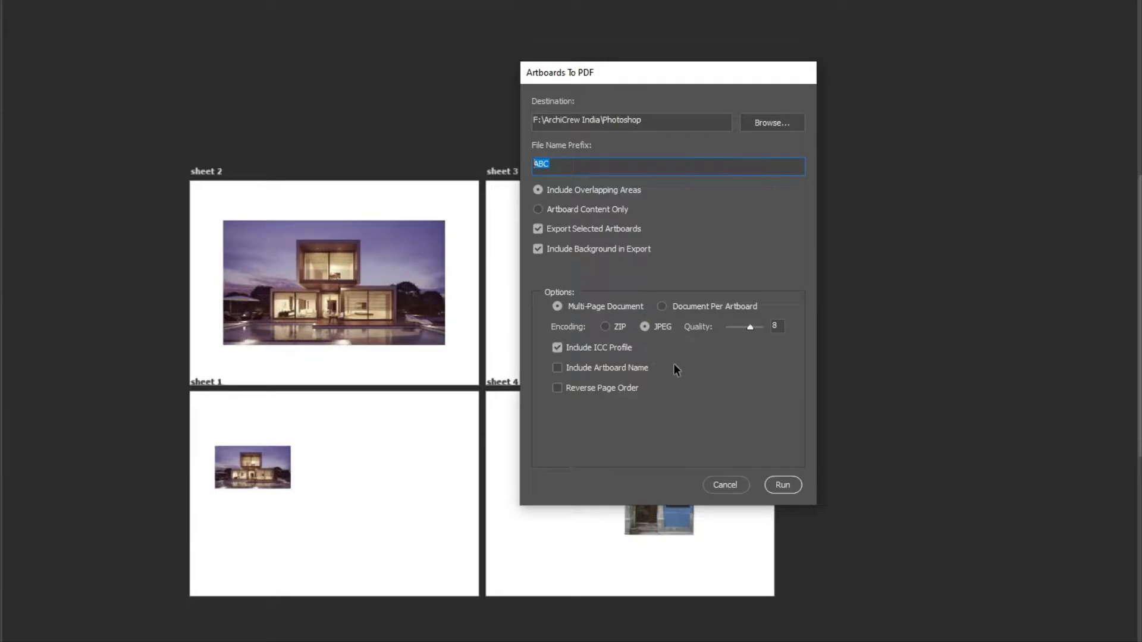
- Set the export to a multi-page document with JPEG encoding at quality 12 and artboard names included
{"action": "left_click", "coordinate": [558, 306]}
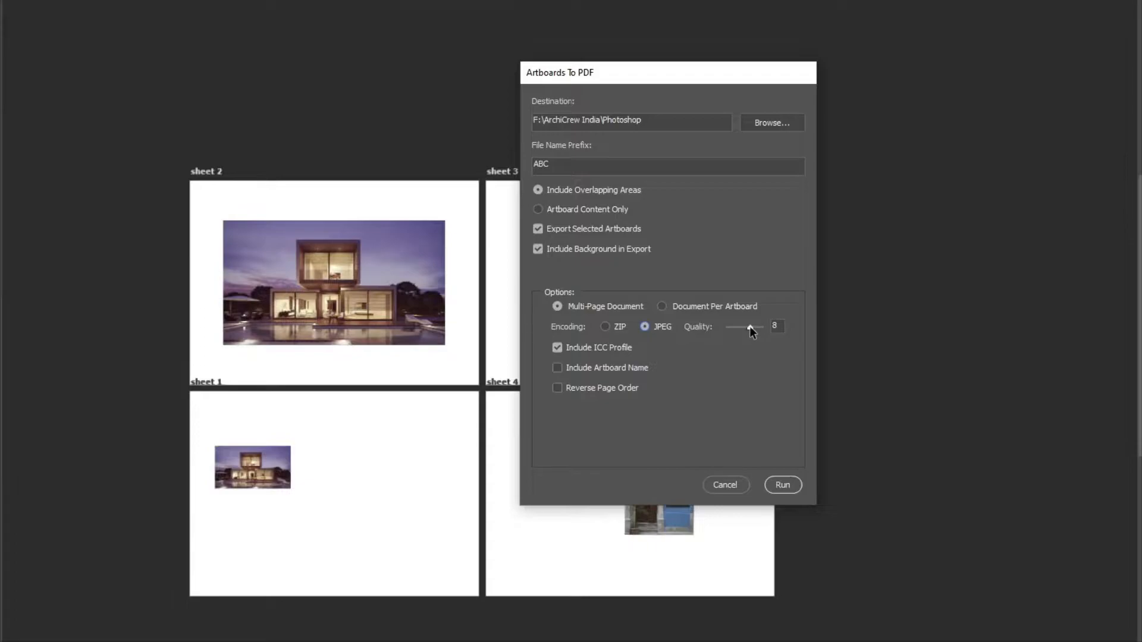
{"action": "left_click_drag", "start_coordinate": [750, 327], "coordinate": [753, 328]}
{"action": "left_click", "coordinate": [615, 365]}
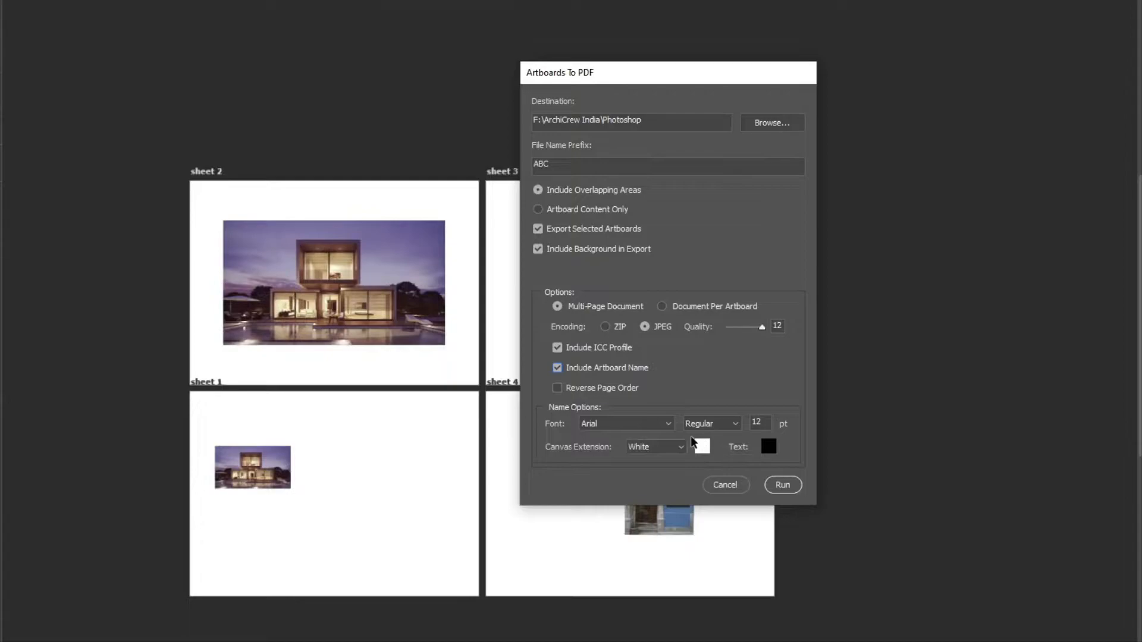
- Set the artboard name text to Arial Narrow at 8 pt and run the PDF export
{"action": "left_click", "coordinate": [630, 427]}
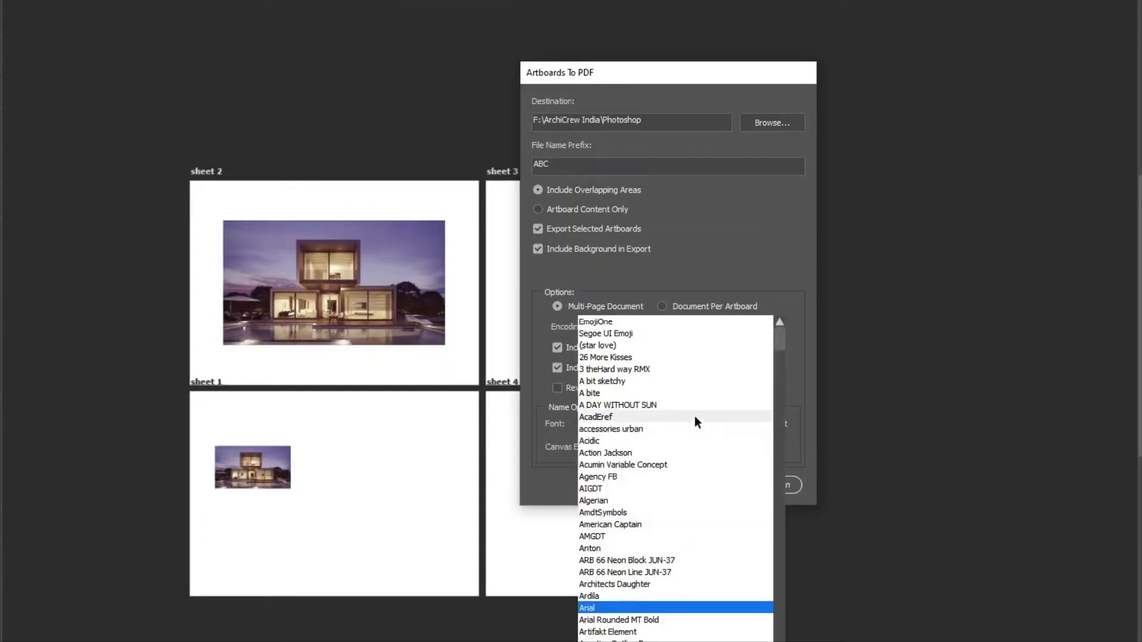
{"action": "left_click", "coordinate": [634, 609]}
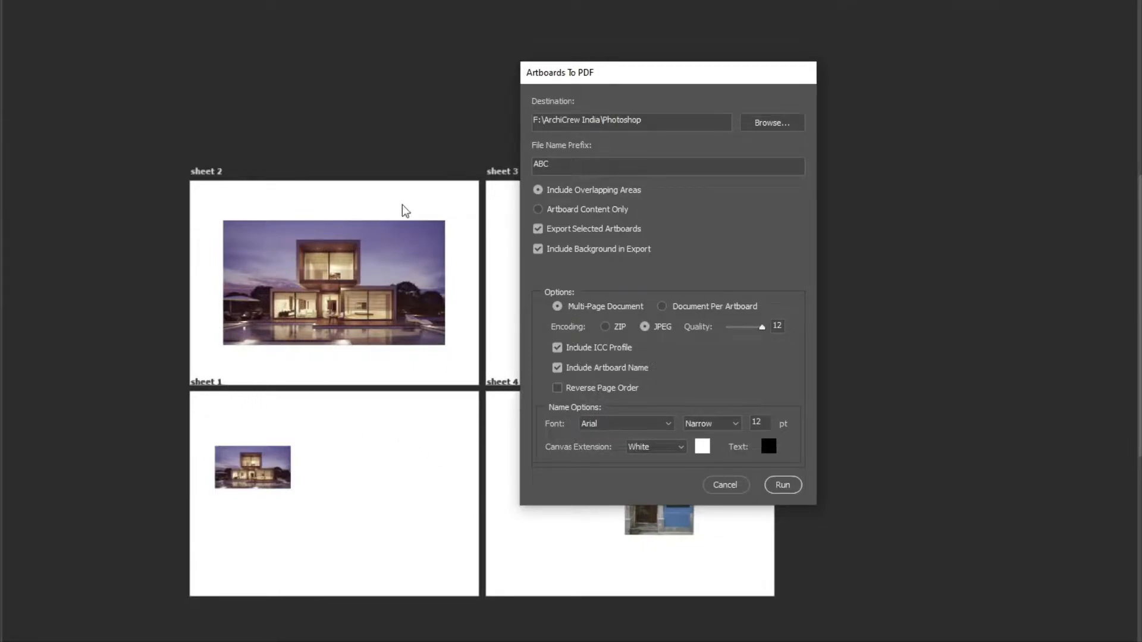
{"action": "left_click", "coordinate": [722, 423]}
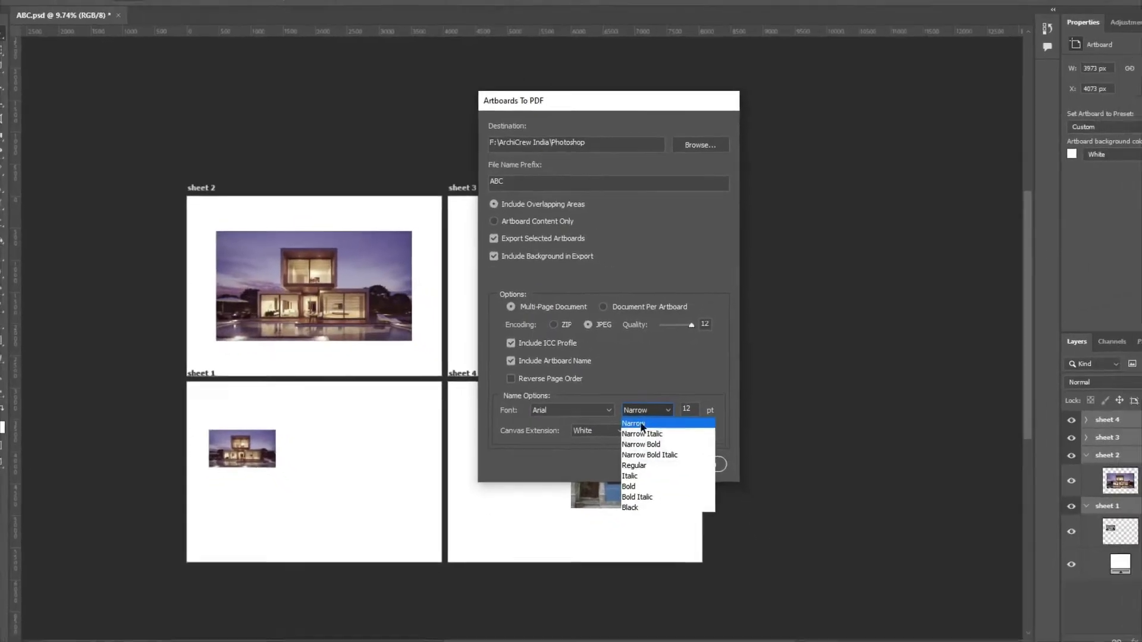
{"action": "left_click", "coordinate": [732, 425]}
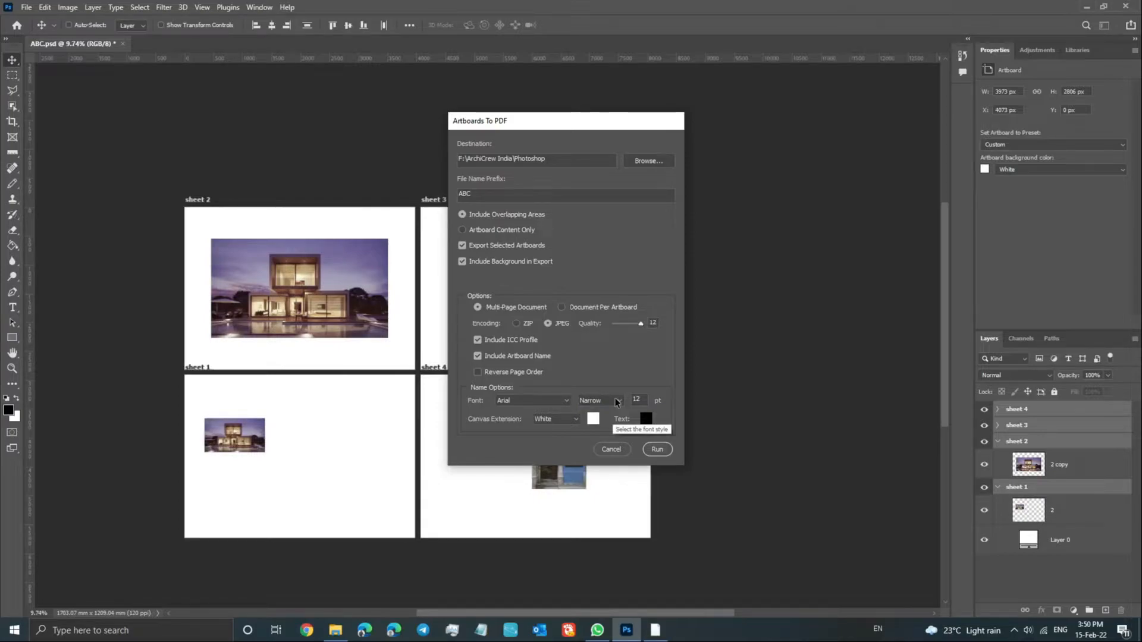
{"action": "left_click", "coordinate": [616, 402]}
{"action": "left_click", "coordinate": [615, 402]}
{"action": "left_click", "coordinate": [645, 402]}
{"action": "type", "text": "8"}
{"action": "left_click", "coordinate": [656, 449]}
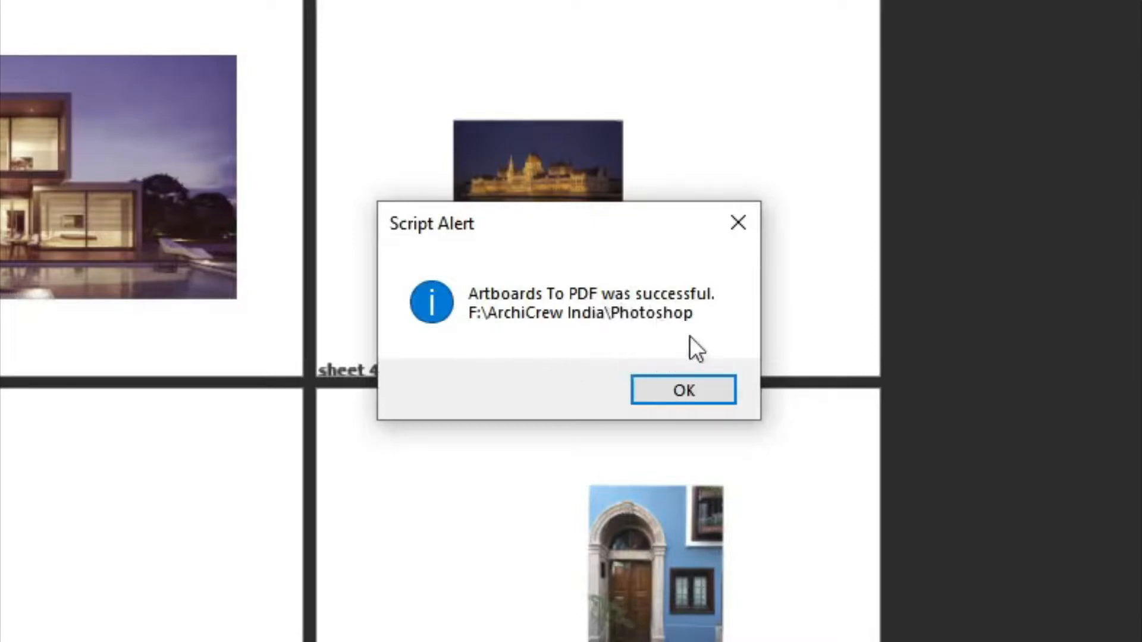
{"action": "left_click", "coordinate": [687, 387]}
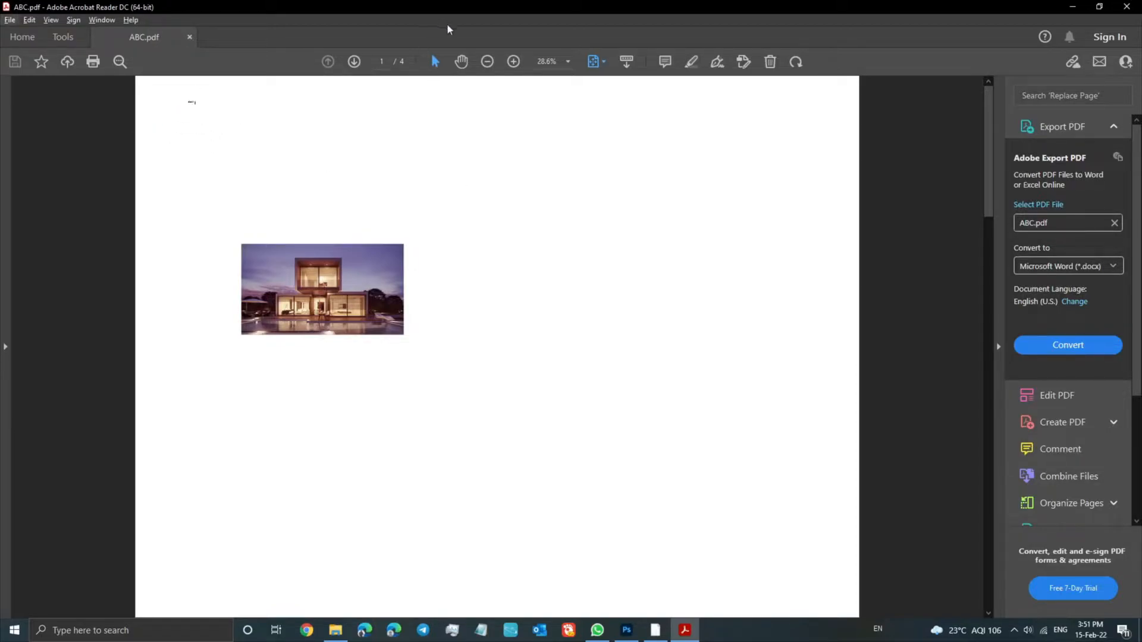
- Switch to the exported ABC.pdf in Acrobat Reader and inspect the artboard name label on the first page
{"action": "left_click", "coordinate": [513, 61]}
{"action": "left_click", "coordinate": [513, 62]}
{"action": "left_click", "coordinate": [513, 61]}
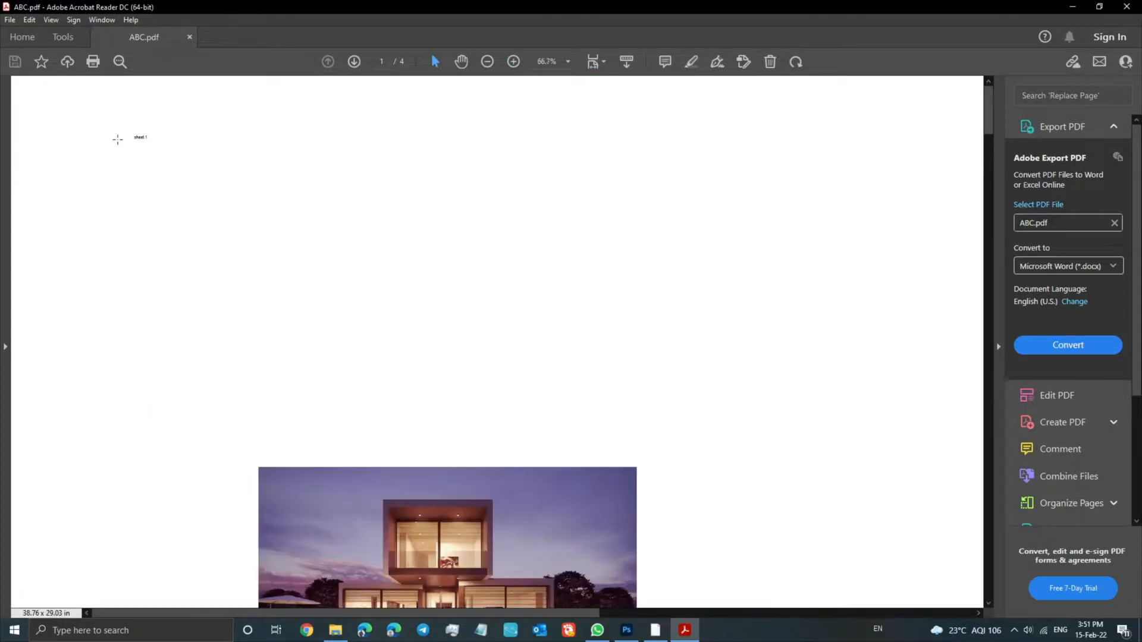
{"action": "mouse_move", "coordinate": [135, 139]}
{"action": "left_mouse_down"}
{"action": "mouse_move", "coordinate": [152, 138]}
{"action": "mouse_move", "coordinate": [122, 137]}
{"action": "left_mouse_up"}
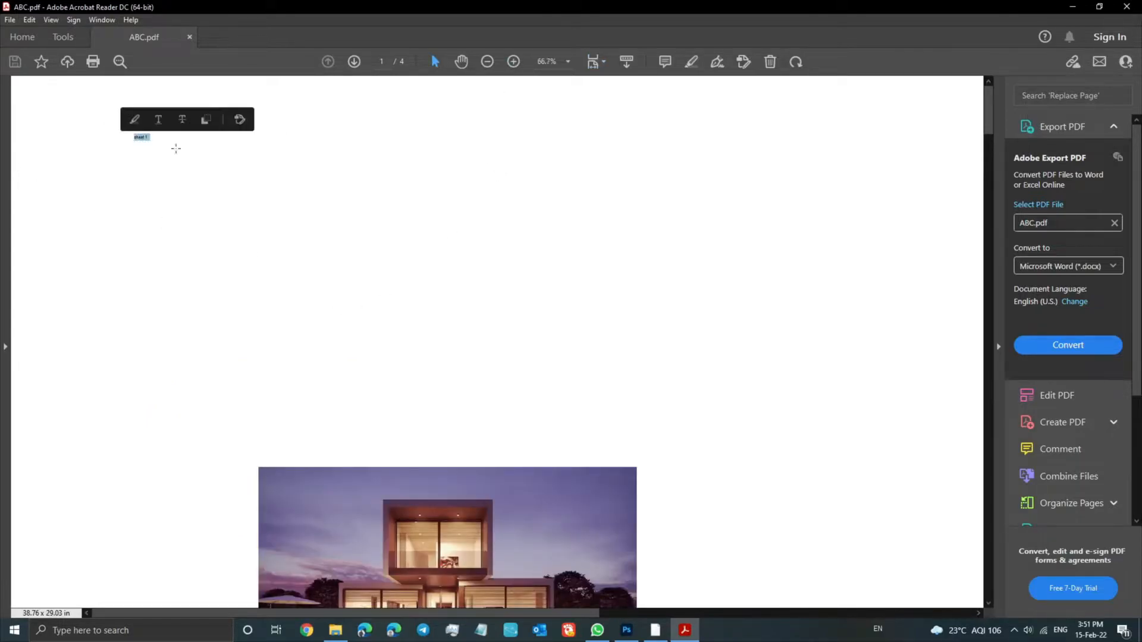
{"action": "left_click", "coordinate": [487, 61]}
{"action": "left_click", "coordinate": [487, 61]}
{"action": "left_click", "coordinate": [487, 61]}
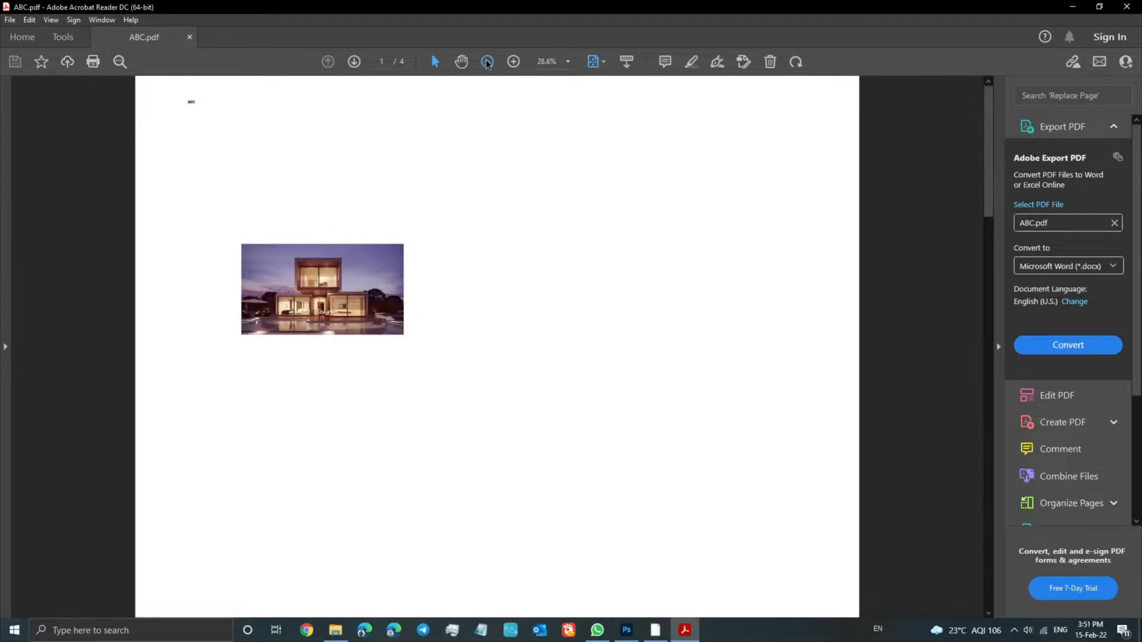
{"action": "left_click", "coordinate": [487, 61]}
{"action": "left_click", "coordinate": [513, 61]}
- Page through the rest of ABC.pdf and compare its page order with the artboards in Photoshop
{"action": "scroll", "coordinate": [392, 261], "scroll_direction": "down", "scroll_amount": 1}
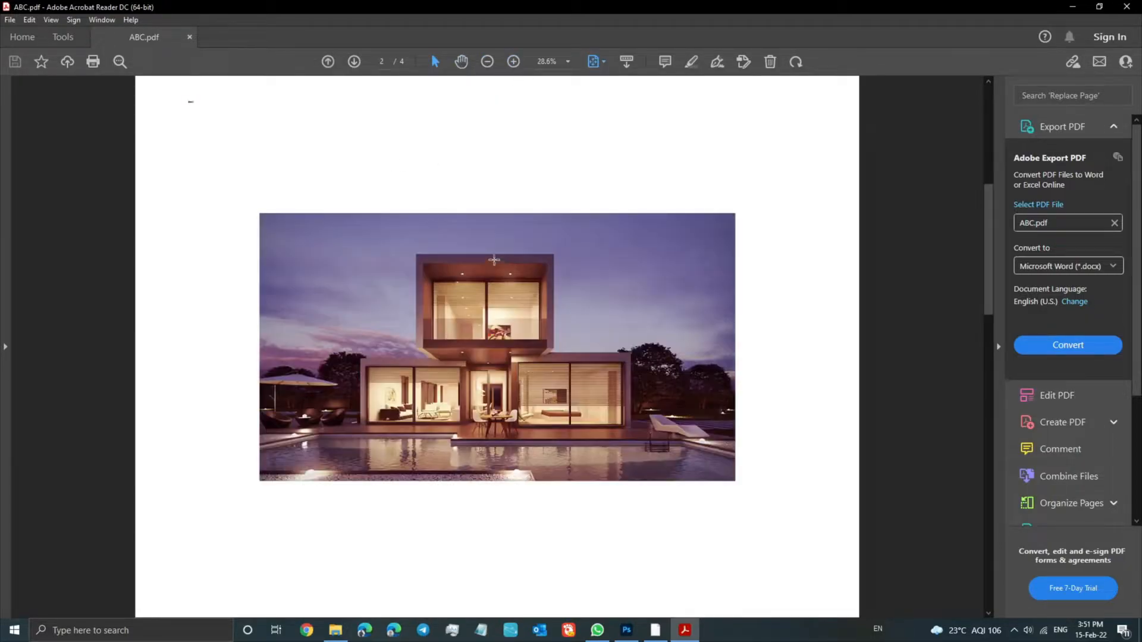
{"action": "scroll", "coordinate": [470, 206], "scroll_direction": "down", "scroll_amount": 1}
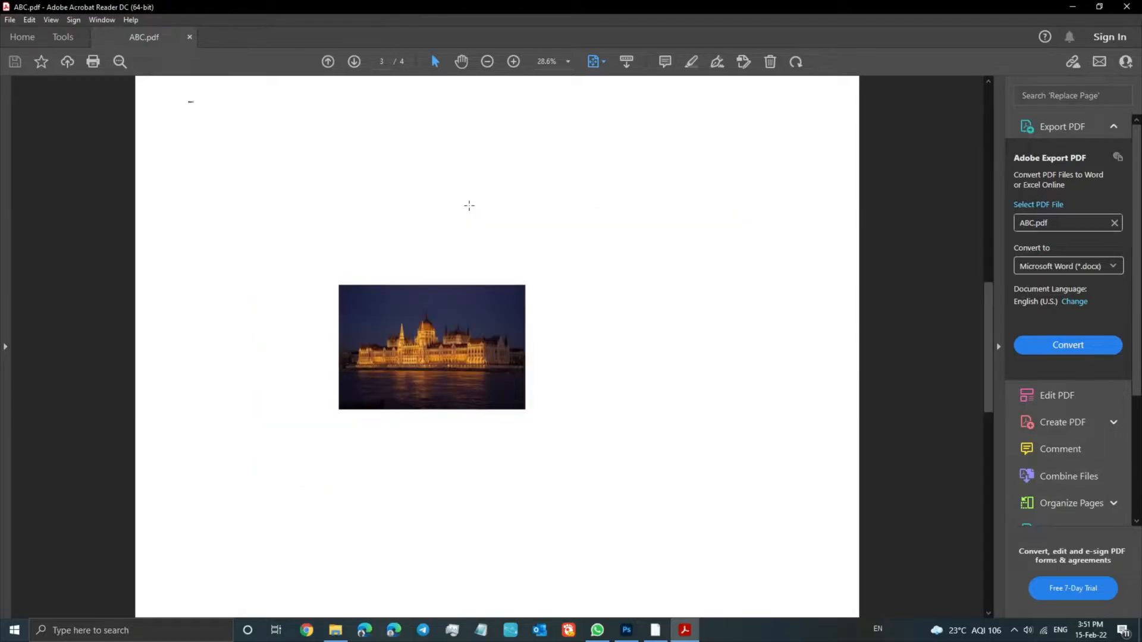
{"action": "scroll", "coordinate": [469, 206], "scroll_direction": "down", "scroll_amount": 1}
{"action": "left_click", "coordinate": [1075, 5]}
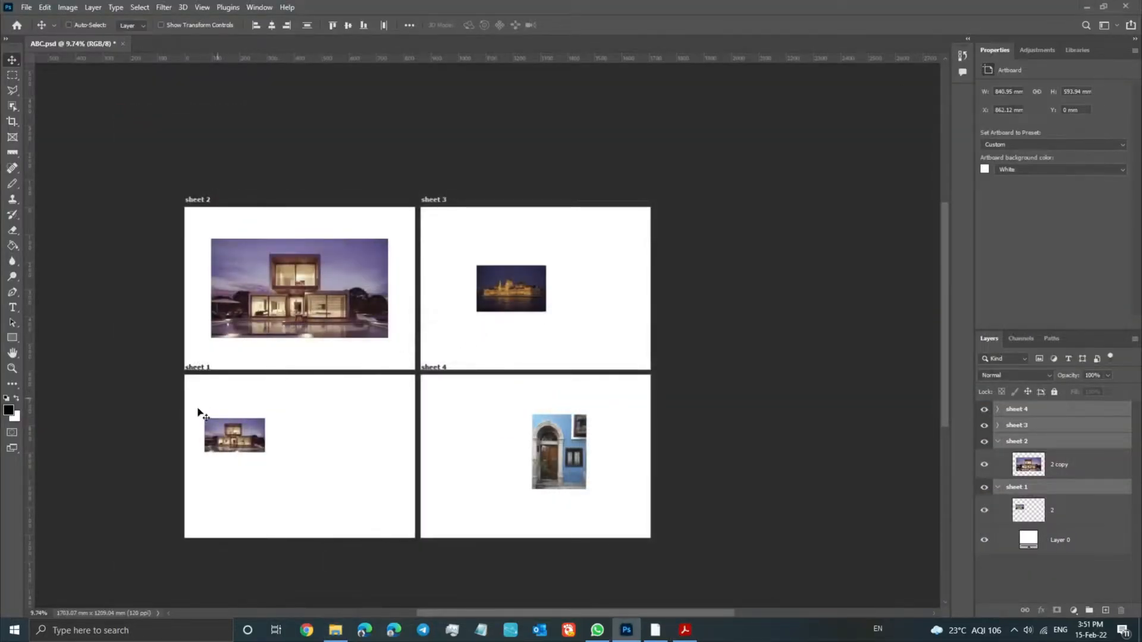
{"action": "left_click", "coordinate": [684, 630]}
{"action": "scroll", "coordinate": [597, 343], "scroll_direction": "up", "scroll_amount": 2}
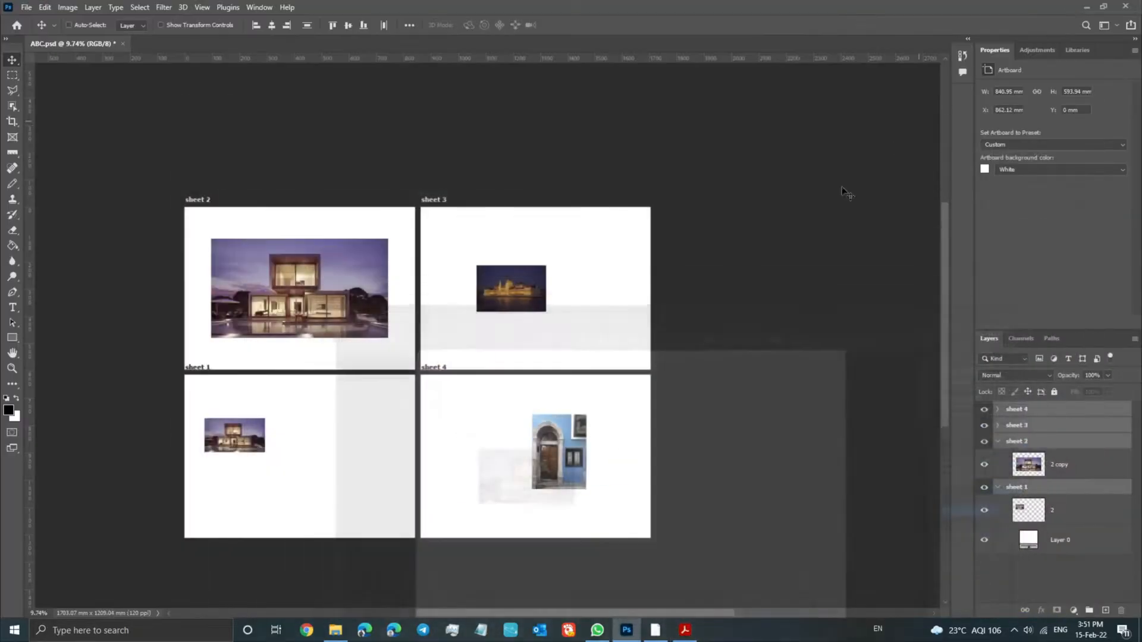
{"action": "left_click", "coordinate": [1073, 7]}
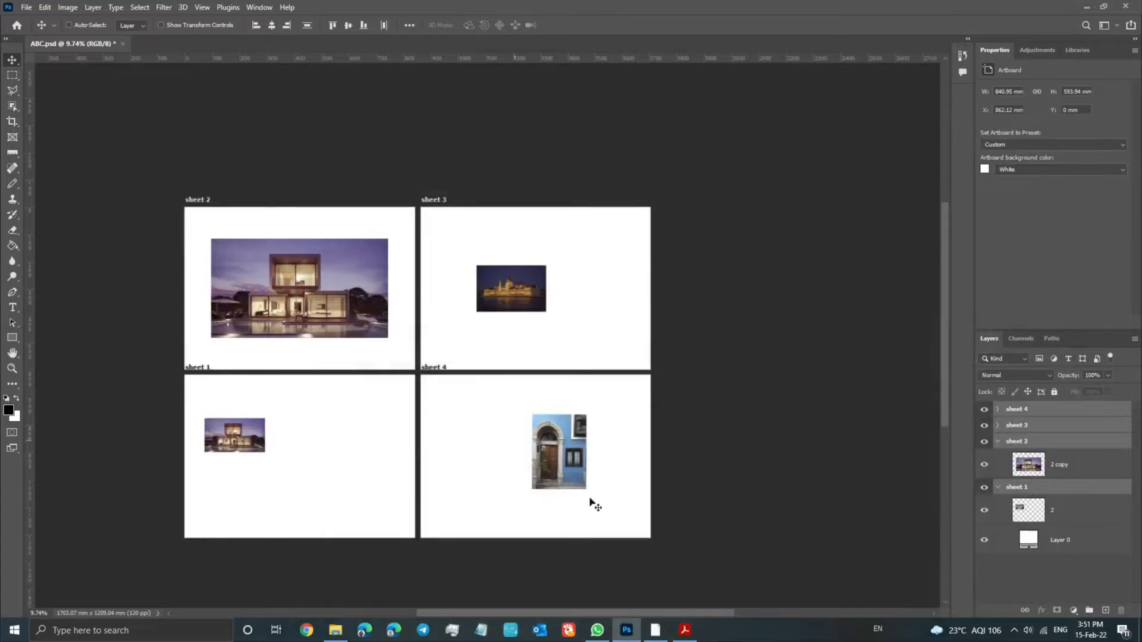
{"action": "left_click", "coordinate": [685, 630]}
{"action": "scroll", "coordinate": [633, 392], "scroll_direction": "down", "scroll_amount": 2}
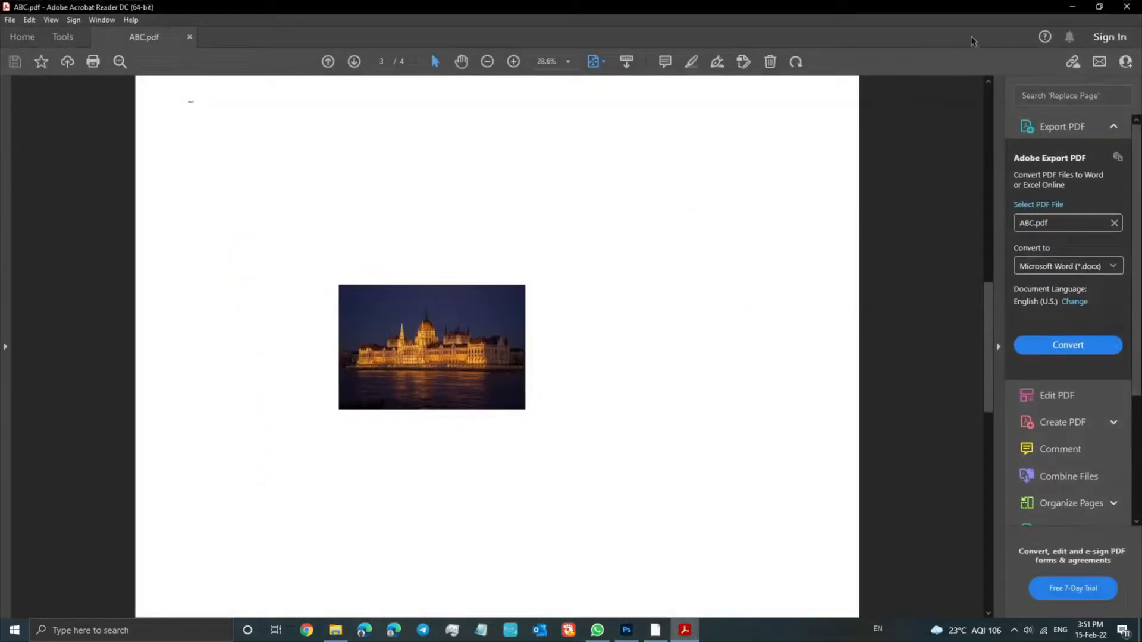
{"action": "left_click", "coordinate": [1072, 7]}
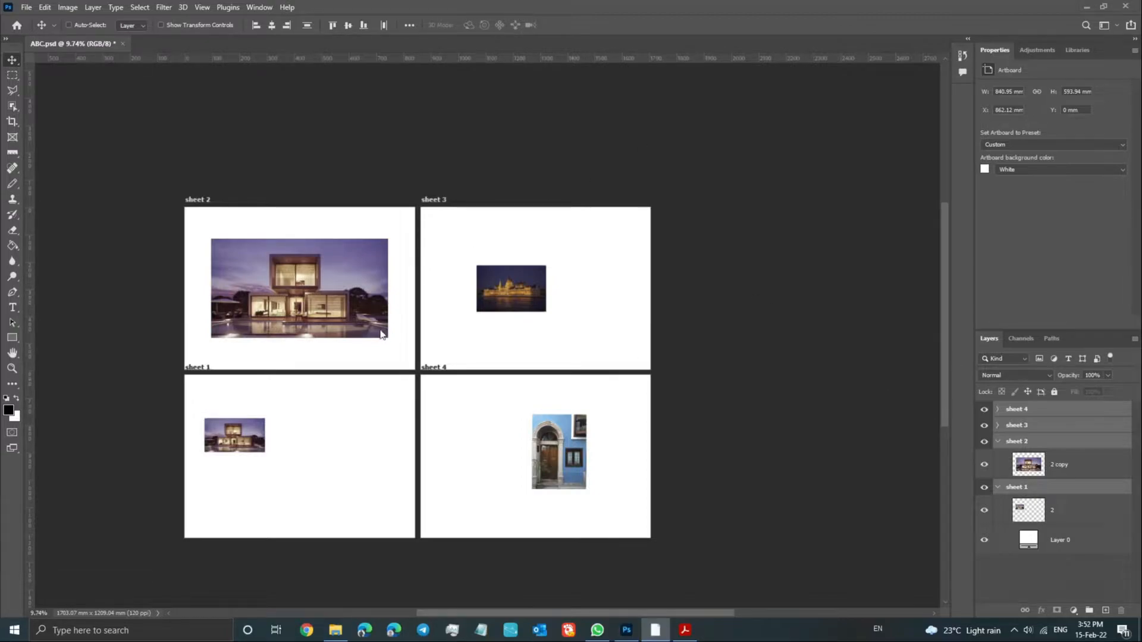
{"action": "key", "text": "Delete"}
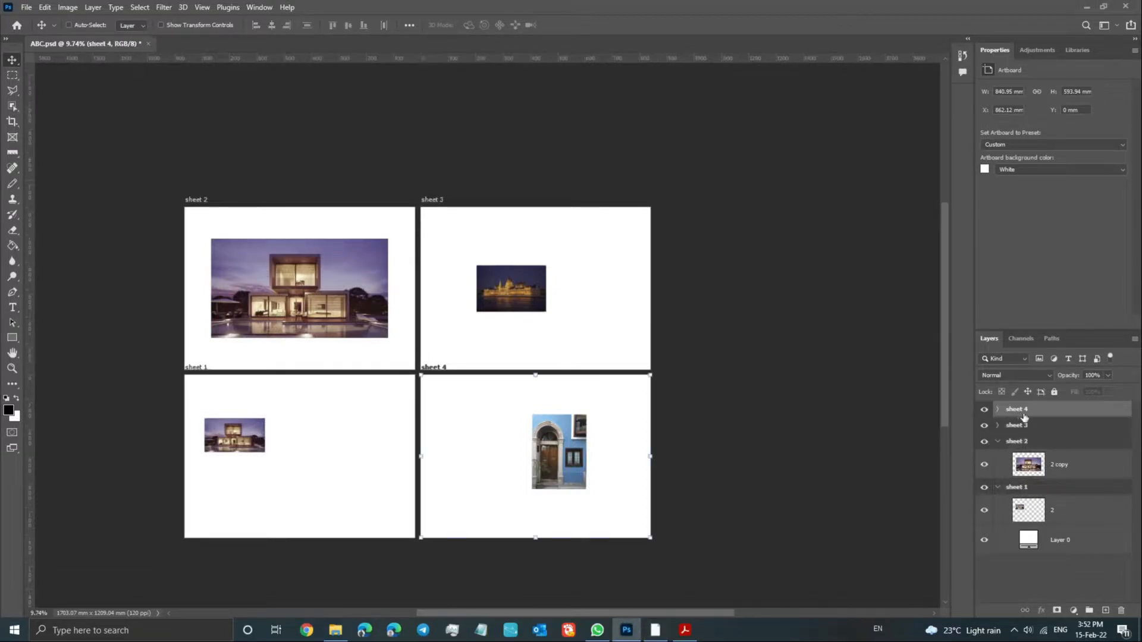
{"action": "key", "text": "ctrl+z"}
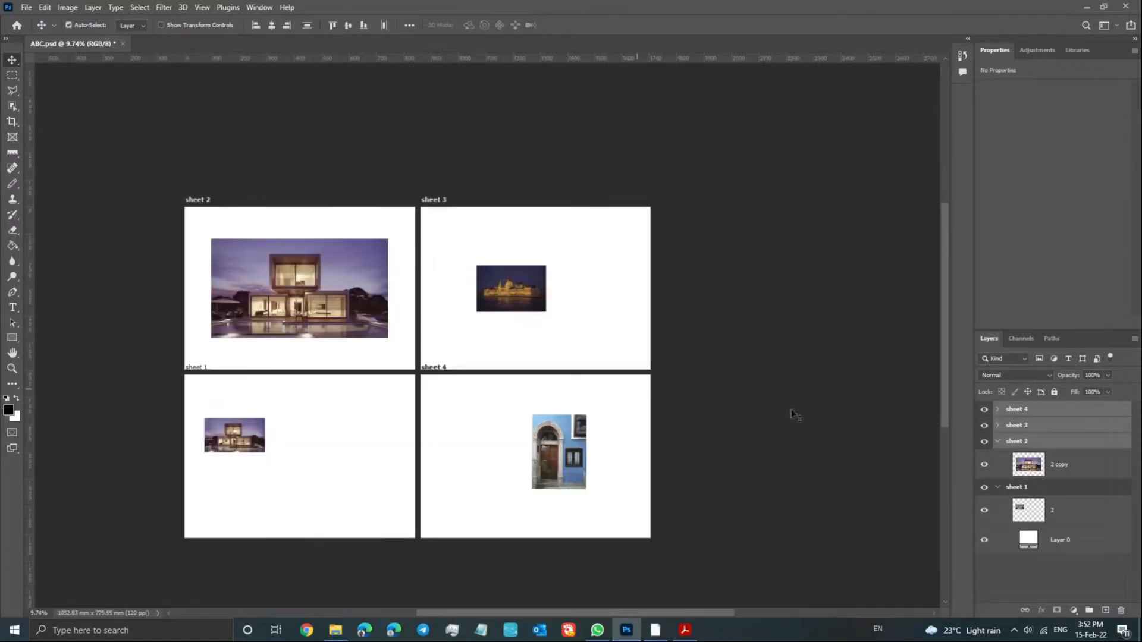
{"action": "left_click", "coordinate": [1040, 410]}
{"action": "right_click", "coordinate": [1032, 408]}
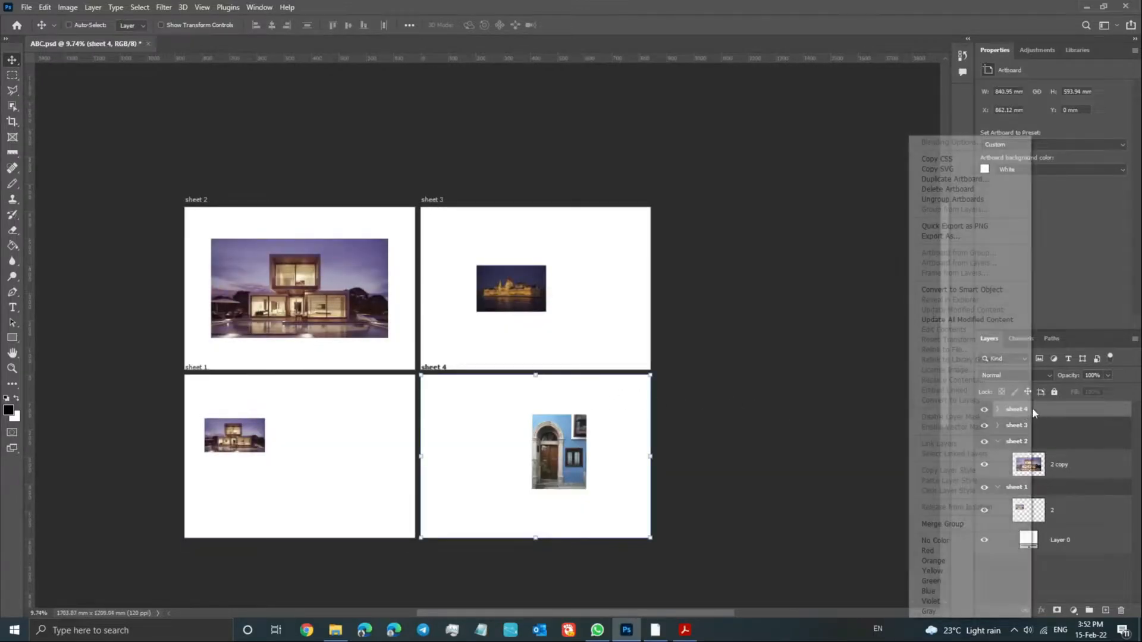
{"action": "left_click", "coordinate": [958, 189]}
{"action": "left_click_drag", "start_coordinate": [586, 183], "coordinate": [665, 105]}
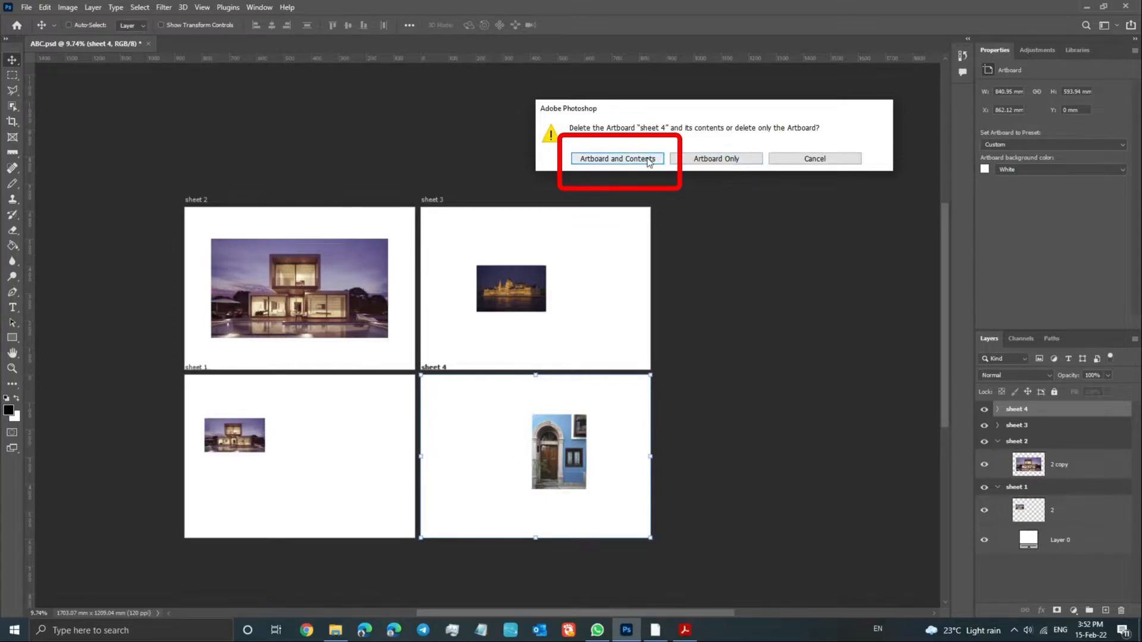
{"action": "left_click", "coordinate": [843, 159]}
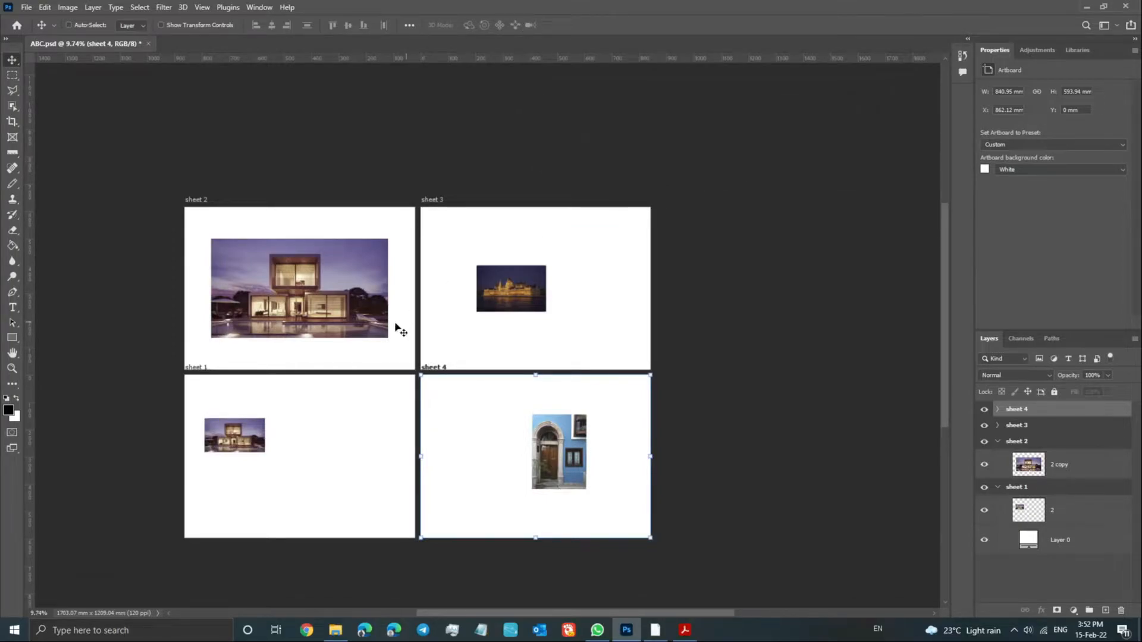
- Delete only the sheet 2 artboard, keeping its large house photo on the canvas
{"action": "right_click", "coordinate": [279, 309]}
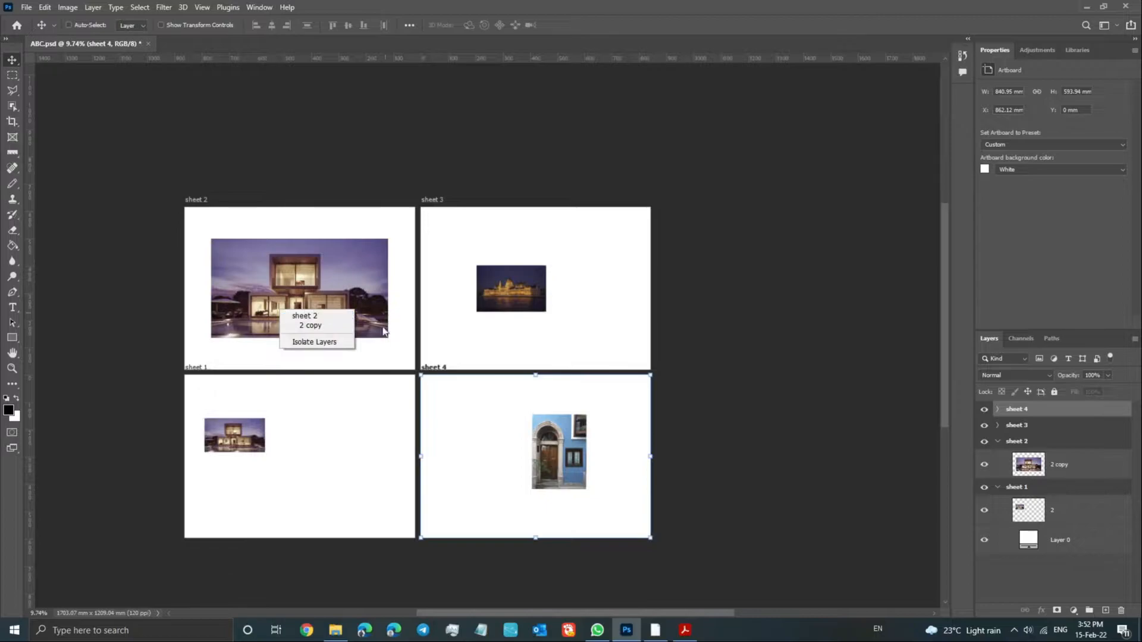
{"action": "left_click", "coordinate": [1010, 462]}
{"action": "left_click", "coordinate": [1023, 443]}
{"action": "right_click", "coordinate": [1024, 447]}
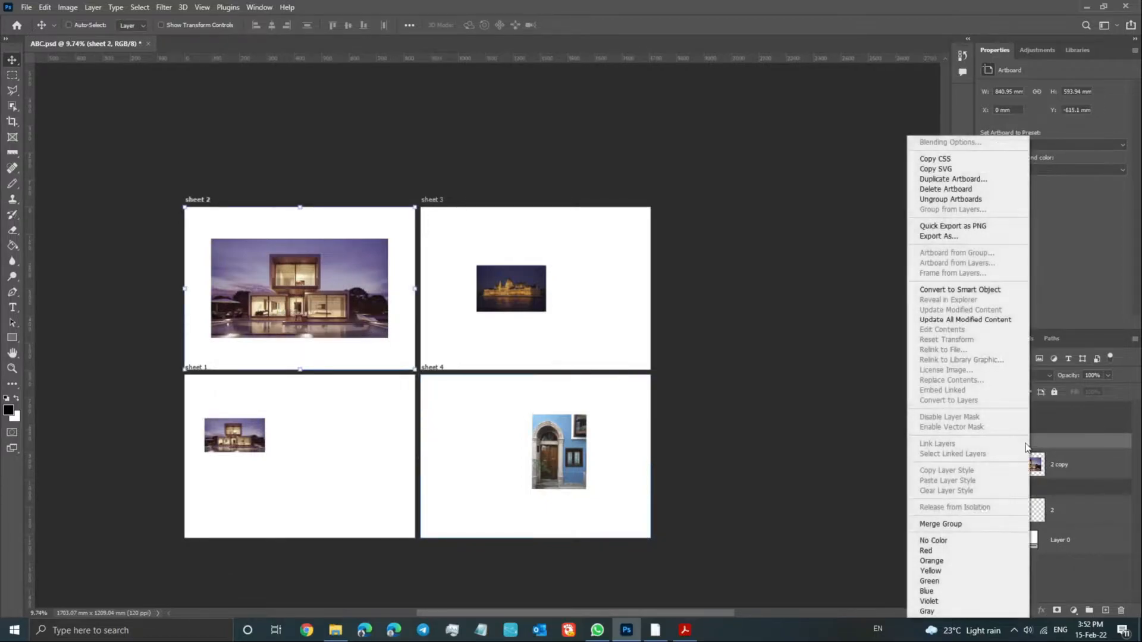
{"action": "left_click", "coordinate": [945, 189]}
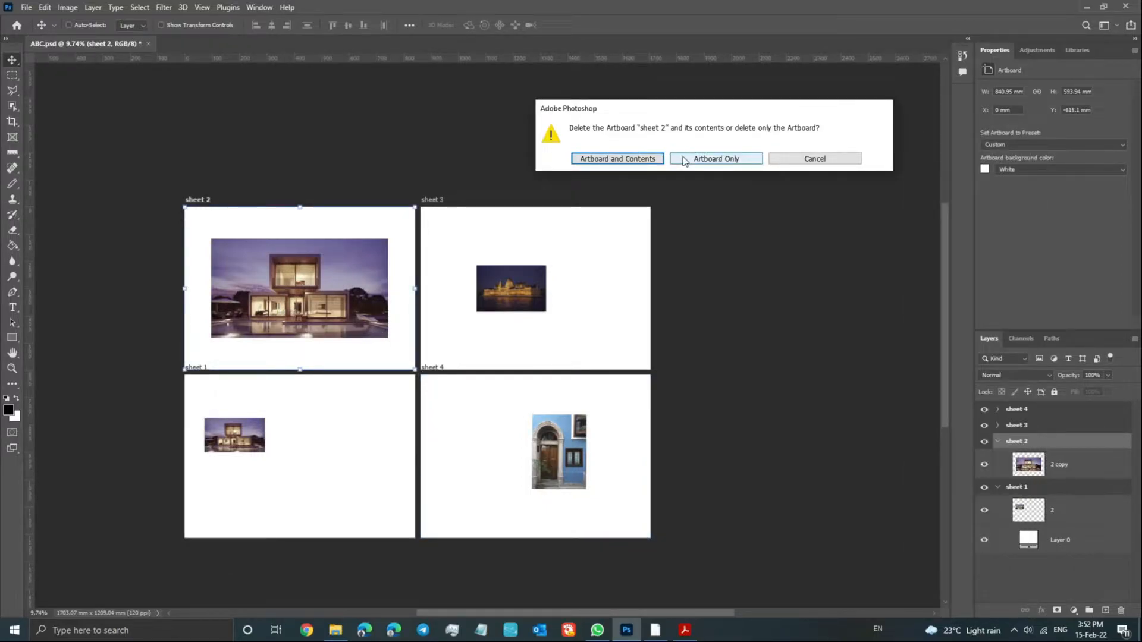
{"action": "left_click", "coordinate": [684, 160]}
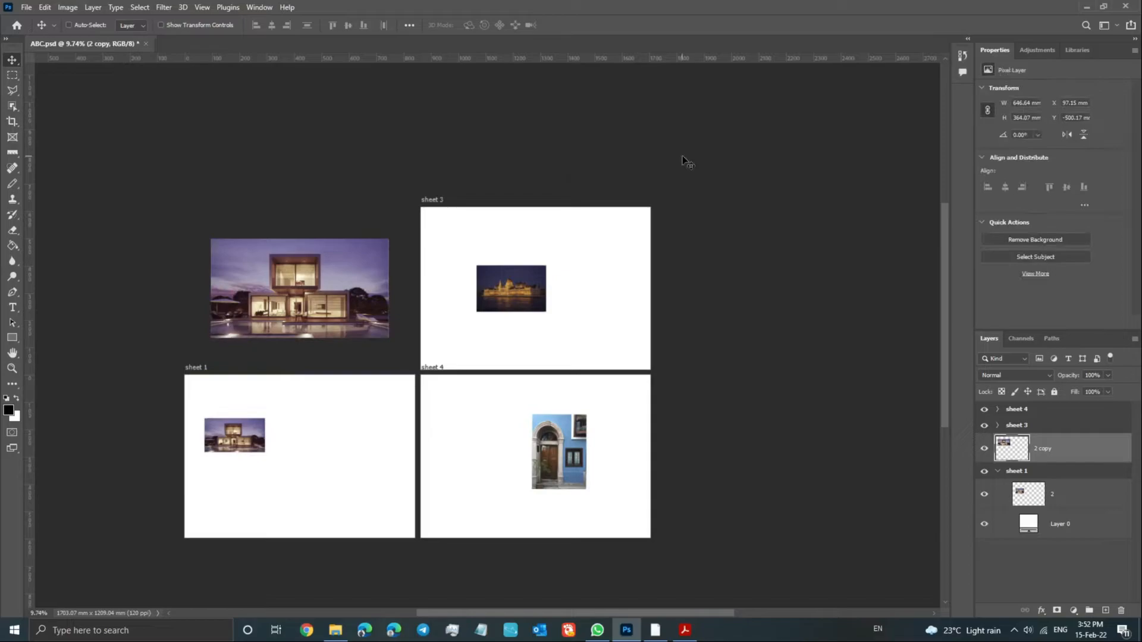
- Move the loose large house photo onto sheet 1
{"action": "right_click", "coordinate": [293, 300]}
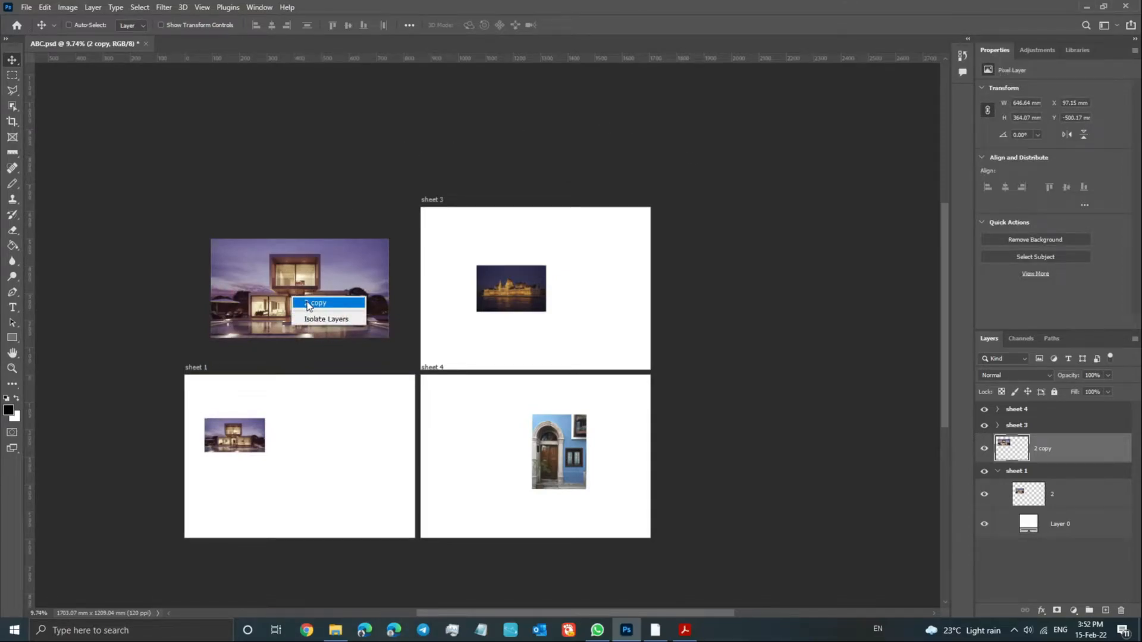
{"action": "left_click", "coordinate": [308, 302]}
{"action": "left_click_drag", "start_coordinate": [308, 298], "coordinate": [316, 482]}
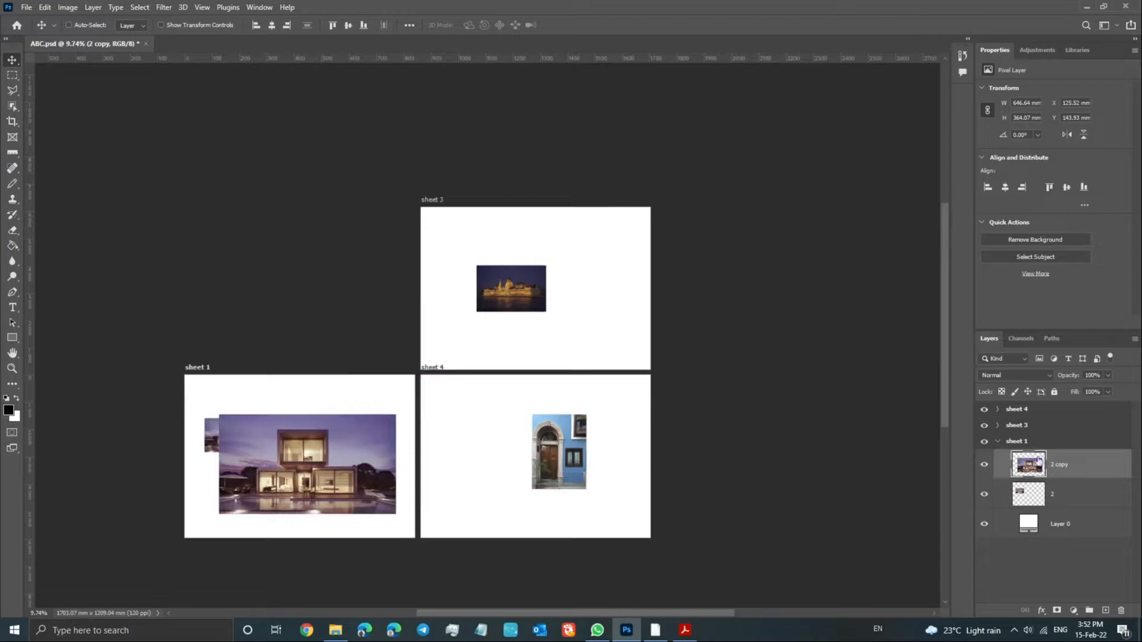
- Delete the sheet 3 artboard together with its contents
{"action": "left_click", "coordinate": [1029, 429]}
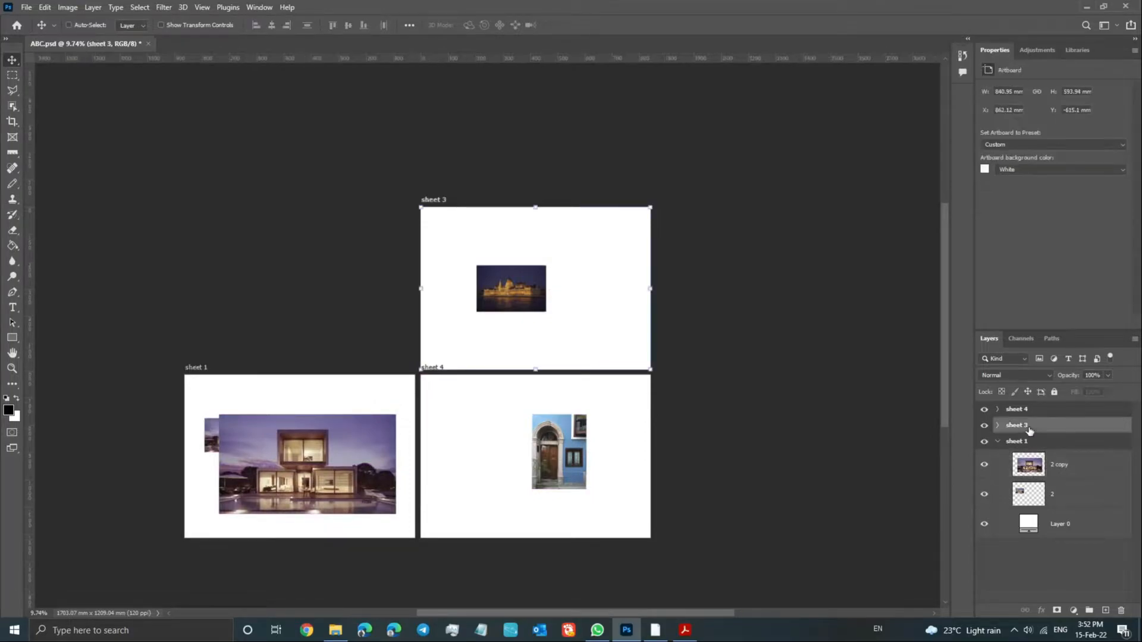
{"action": "right_click", "coordinate": [1028, 427]}
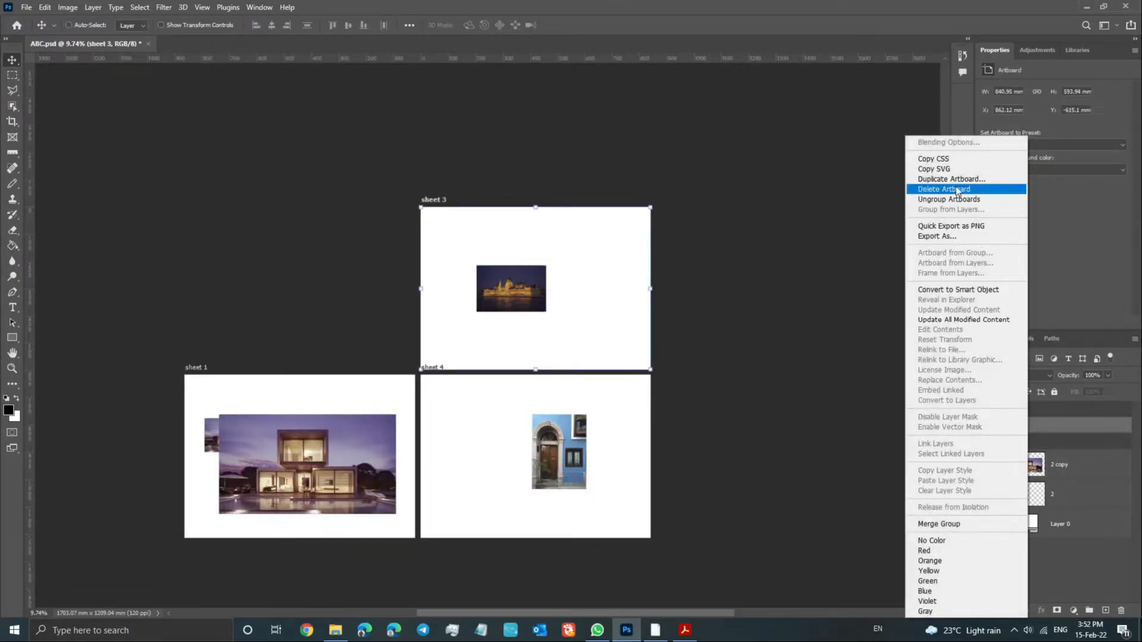
{"action": "left_click", "coordinate": [956, 189]}
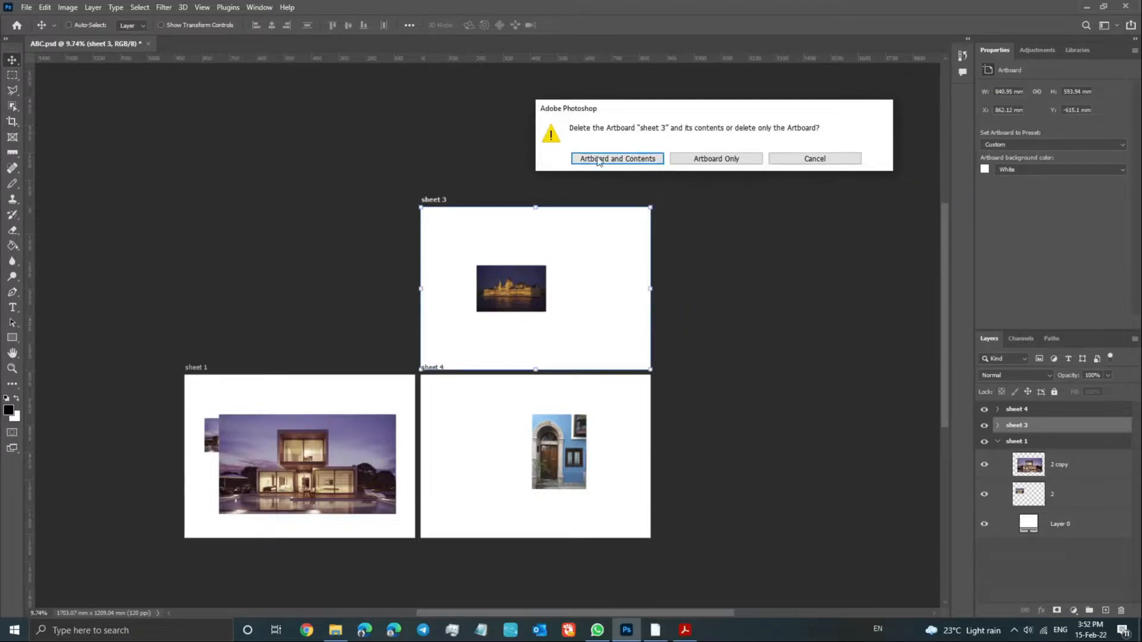
{"action": "left_click", "coordinate": [634, 164]}
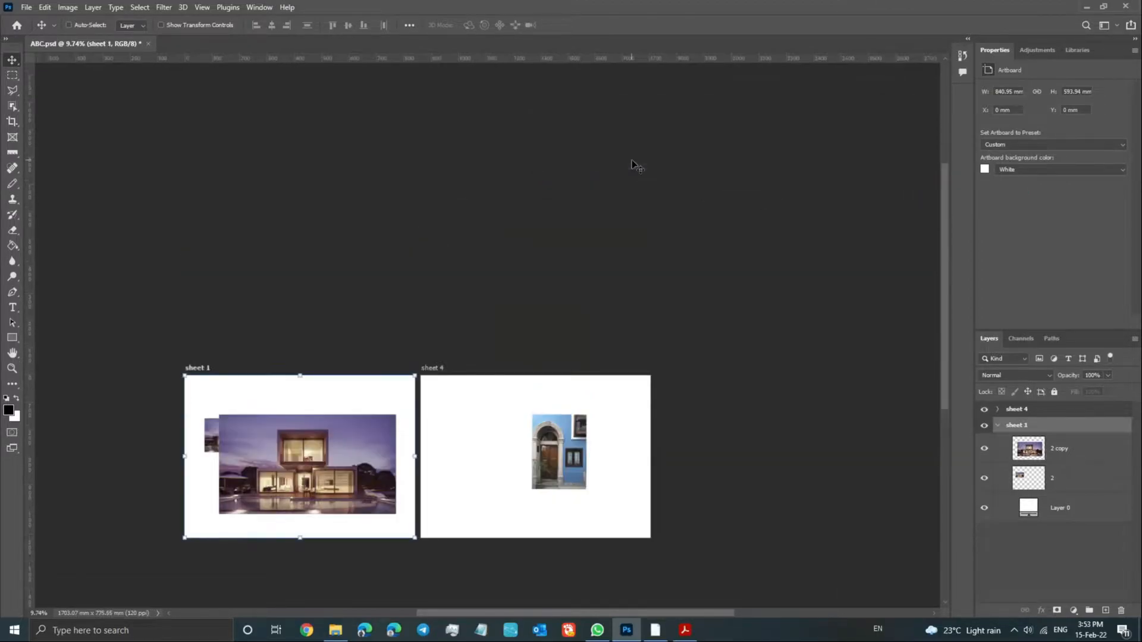
- Undo the deletion of sheet 3 and its palace photo
{"action": "right_click", "coordinate": [576, 446]}
{"action": "key", "text": "ctrl+0"}
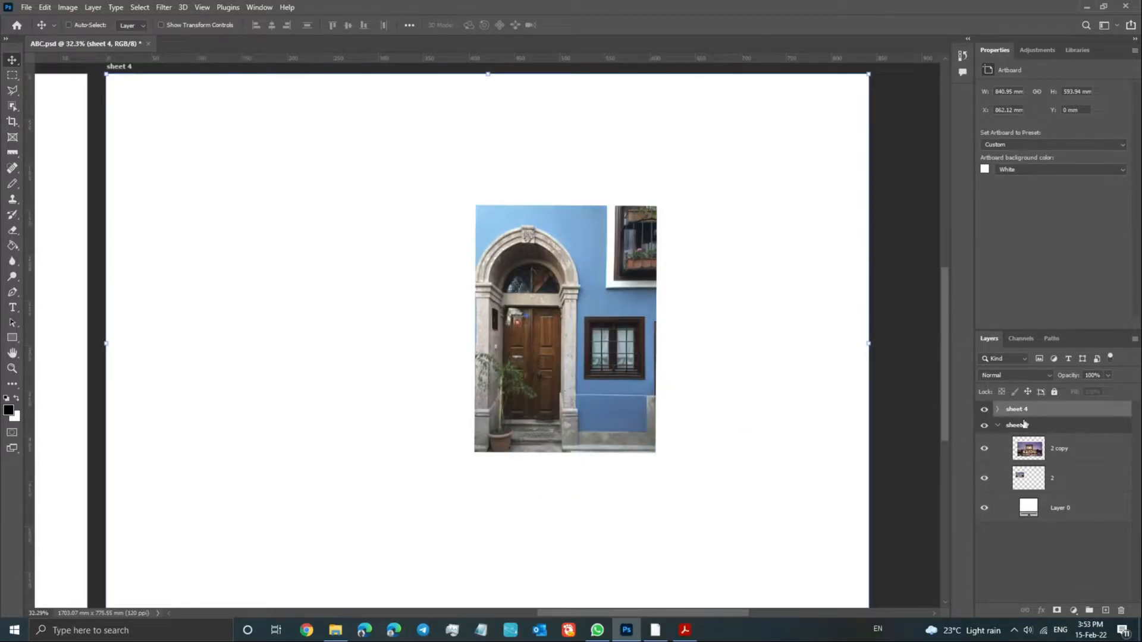
{"action": "key", "text": "ctrl+z"}
- Move the palace and door photos onto the same sheet as the small house photo
{"action": "left_click_drag", "start_coordinate": [619, 398], "coordinate": [452, 244]}
{"action": "scroll", "coordinate": [452, 243], "scroll_direction": "down", "scroll_amount": 5}
{"action": "right_click", "coordinate": [504, 333]}
{"action": "left_click", "coordinate": [531, 348]}
{"action": "left_click_drag", "start_coordinate": [524, 339], "coordinate": [361, 486]}
{"action": "right_click", "coordinate": [608, 470]}
{"action": "left_click", "coordinate": [615, 472]}
{"action": "left_click_drag", "start_coordinate": [606, 470], "coordinate": [371, 435]}
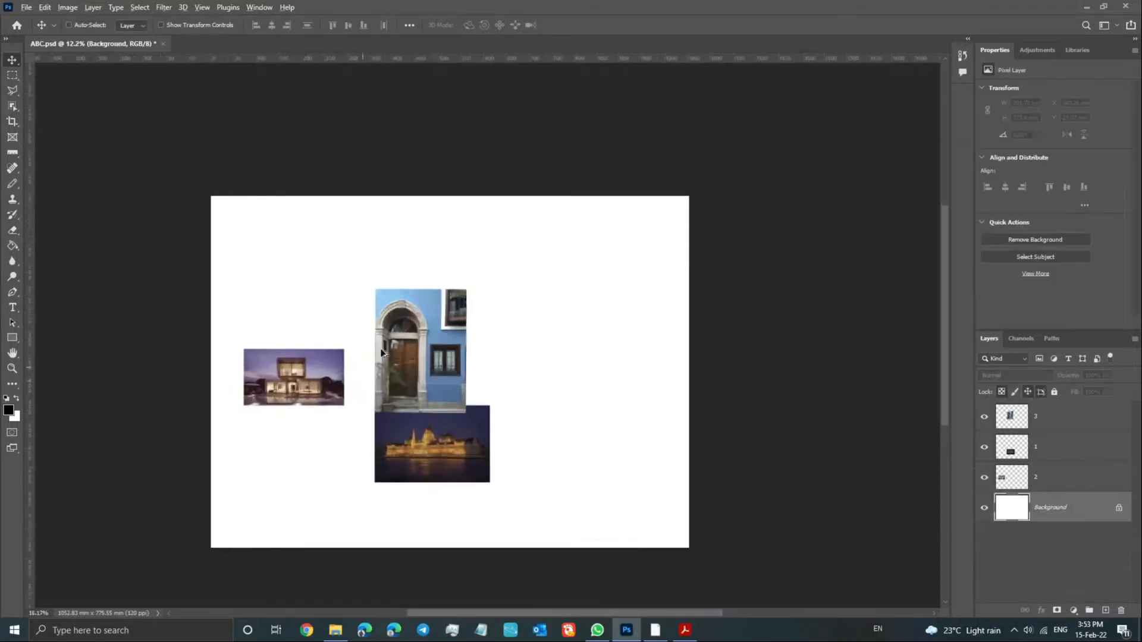
- Move the door photo away from the palace photo to open white space, at about X 614 mm, Y 114 mm
{"action": "right_click", "coordinate": [410, 326]}
{"action": "left_click", "coordinate": [425, 331]}
{"action": "left_click_drag", "start_coordinate": [424, 357], "coordinate": [574, 331]}
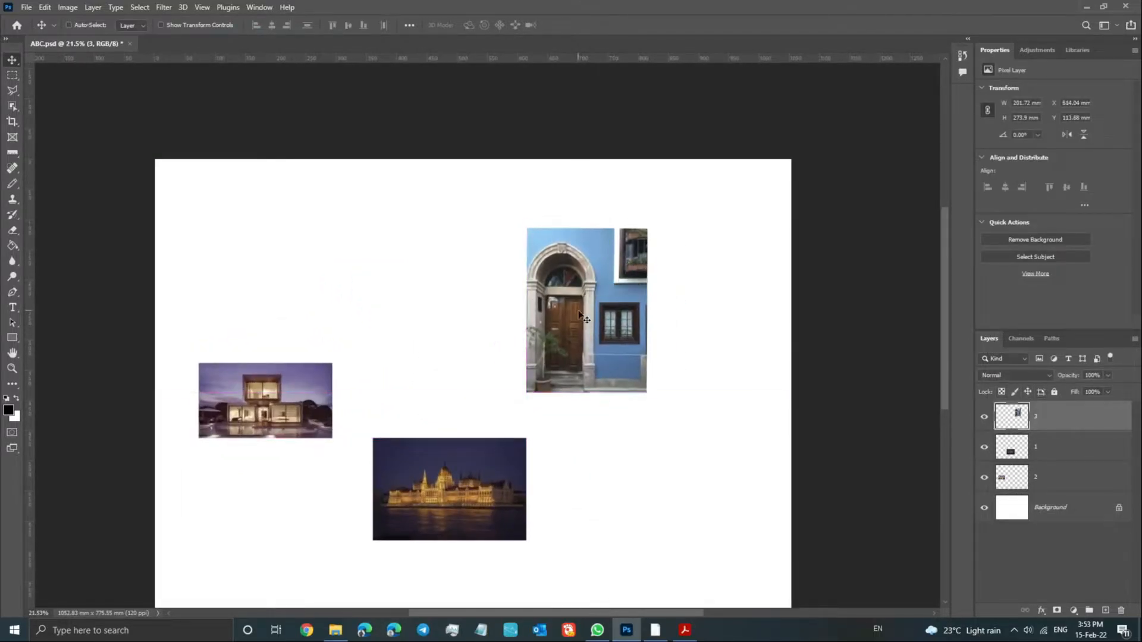
- With the Rectangular Marquee, select a blue wall area about 22 × 16 mm, and replace it with a rectangle nearer the balcony window
{"action": "scroll", "coordinate": [575, 331], "scroll_direction": "down", "scroll_amount": 1}
{"action": "scroll", "coordinate": [572, 317], "scroll_direction": "down", "scroll_amount": 1}
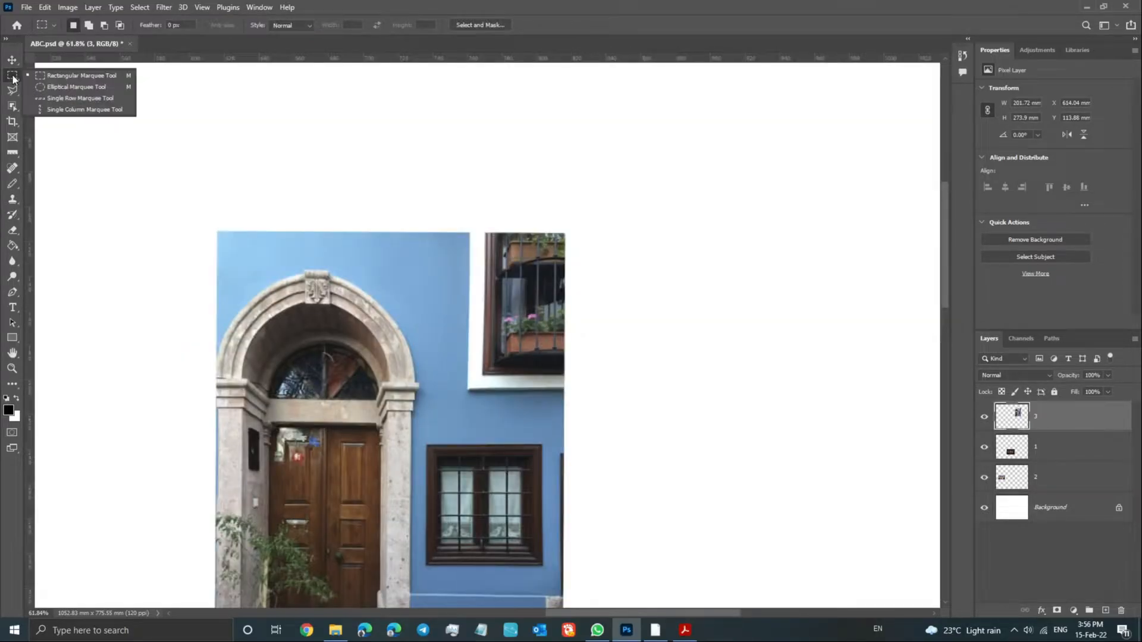
{"action": "left_click", "coordinate": [13, 76]}
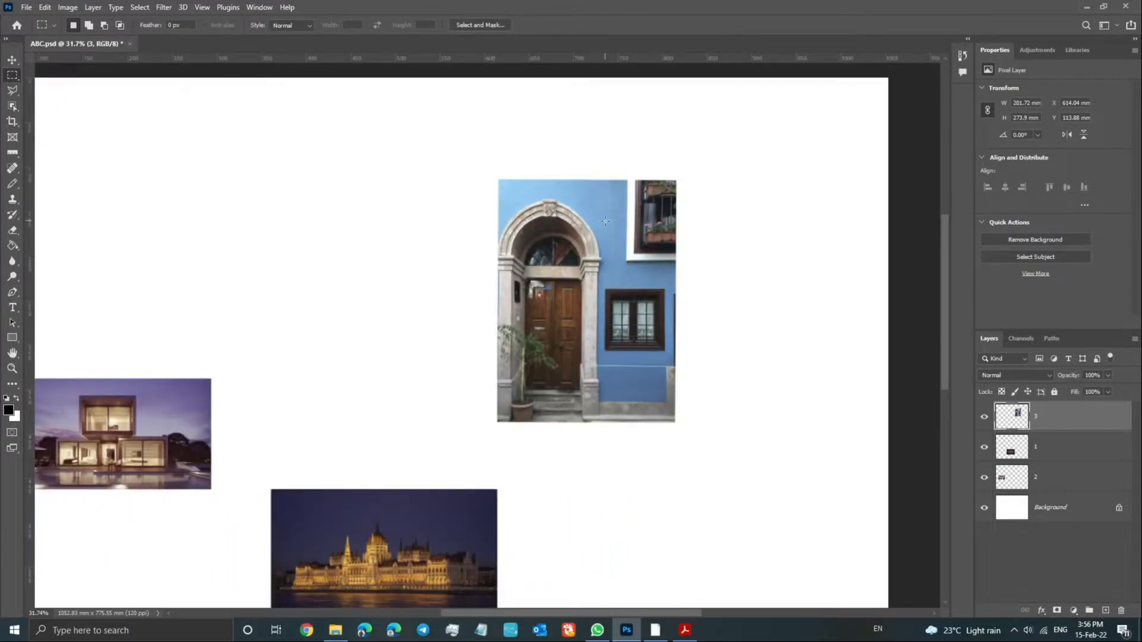
{"action": "scroll", "coordinate": [609, 237], "scroll_direction": "up", "scroll_amount": 5}
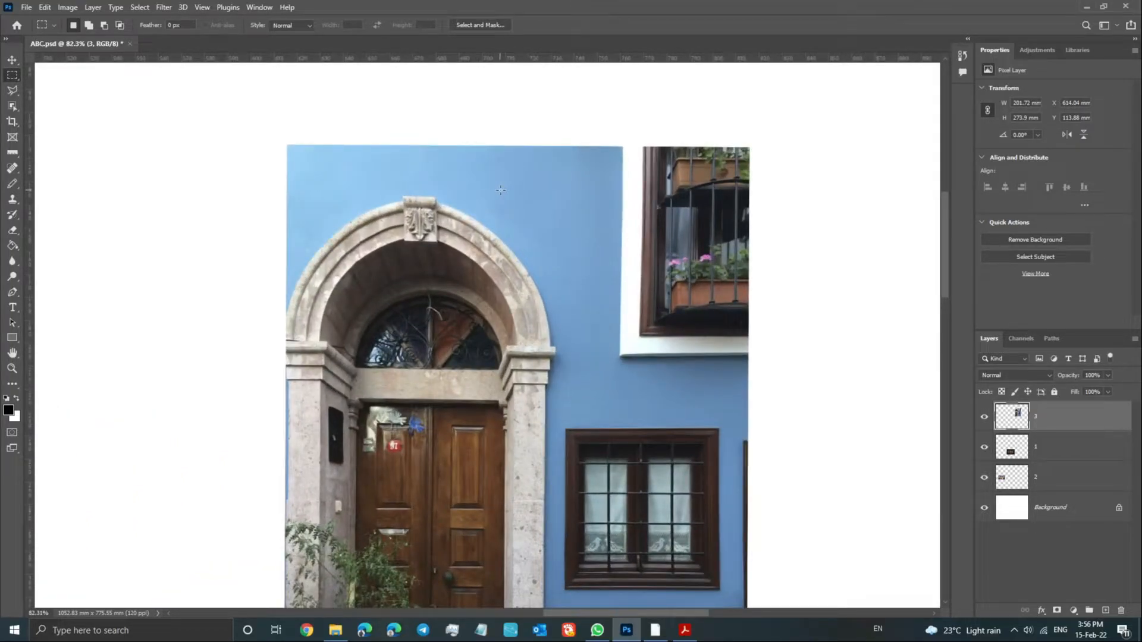
{"action": "left_click_drag", "start_coordinate": [500, 190], "coordinate": [552, 227]}
{"action": "scroll", "coordinate": [542, 224], "scroll_direction": "up", "scroll_amount": 3}
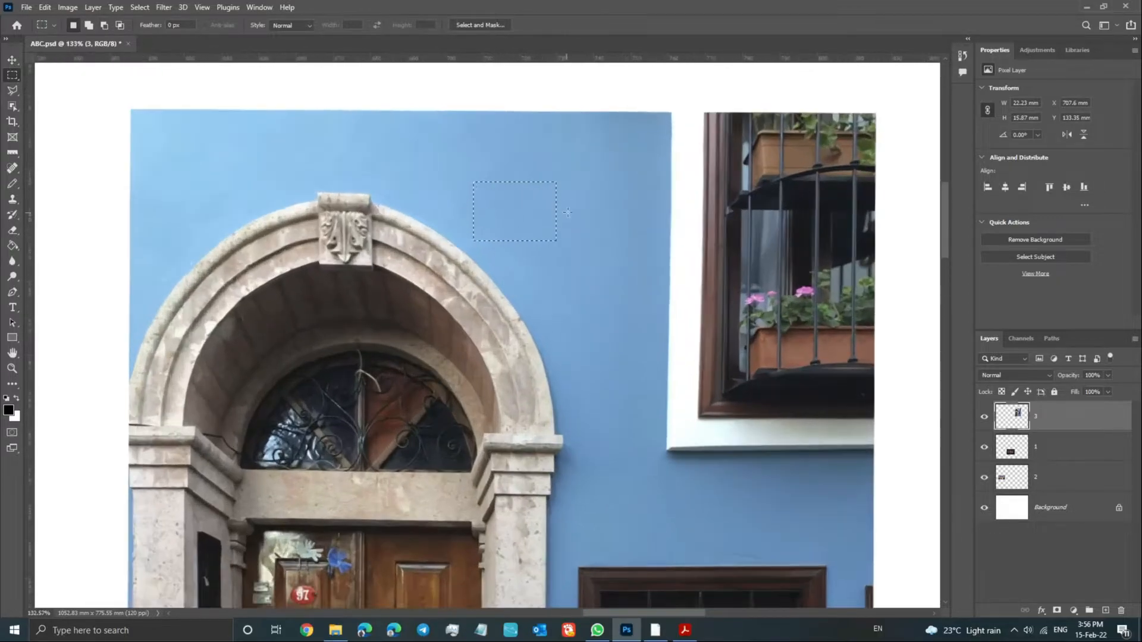
{"action": "left_click_drag", "start_coordinate": [690, 156], "coordinate": [589, 226]}
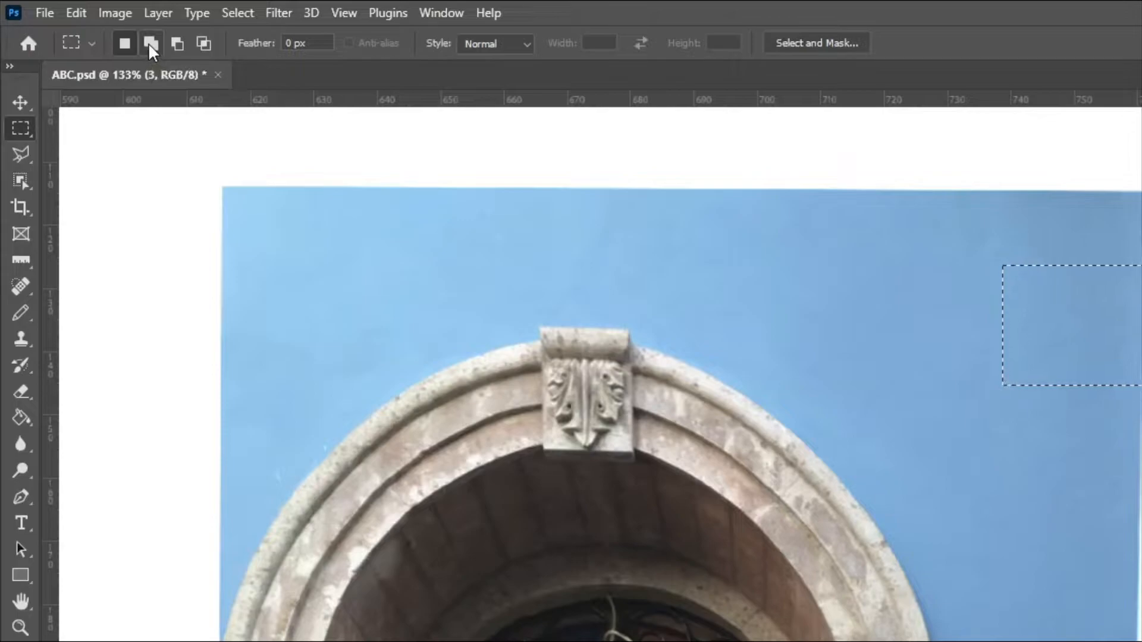
- Add an overlapping taller rectangle to the wall selection, and subtract the part that extends over the white window frame
{"action": "left_click", "coordinate": [151, 44]}
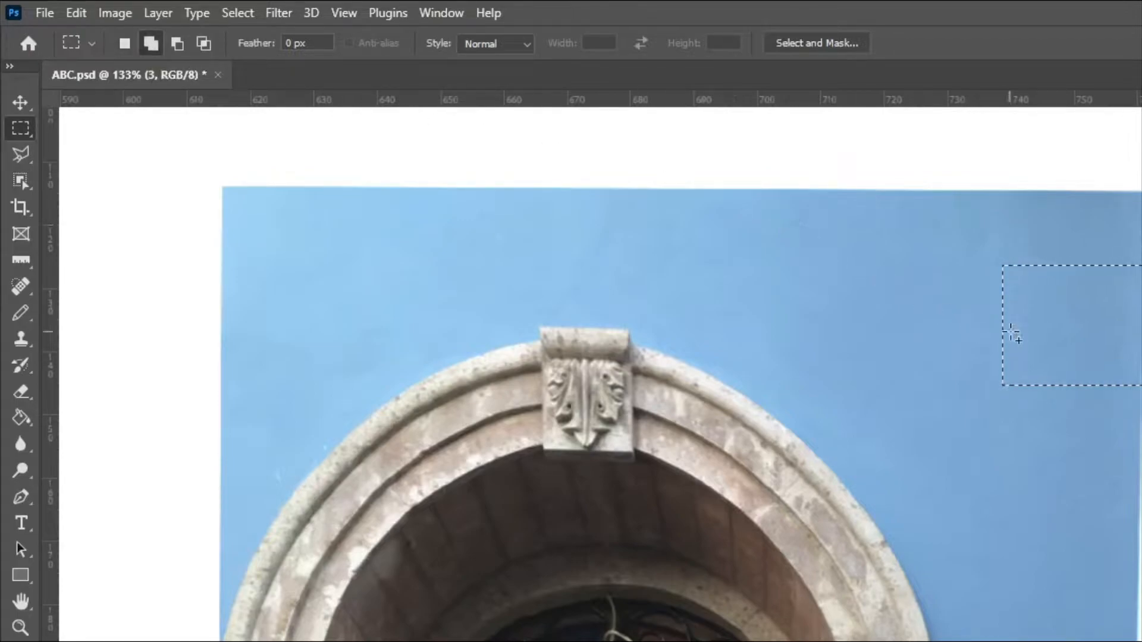
{"action": "left_click_drag", "start_coordinate": [892, 224], "coordinate": [1024, 447]}
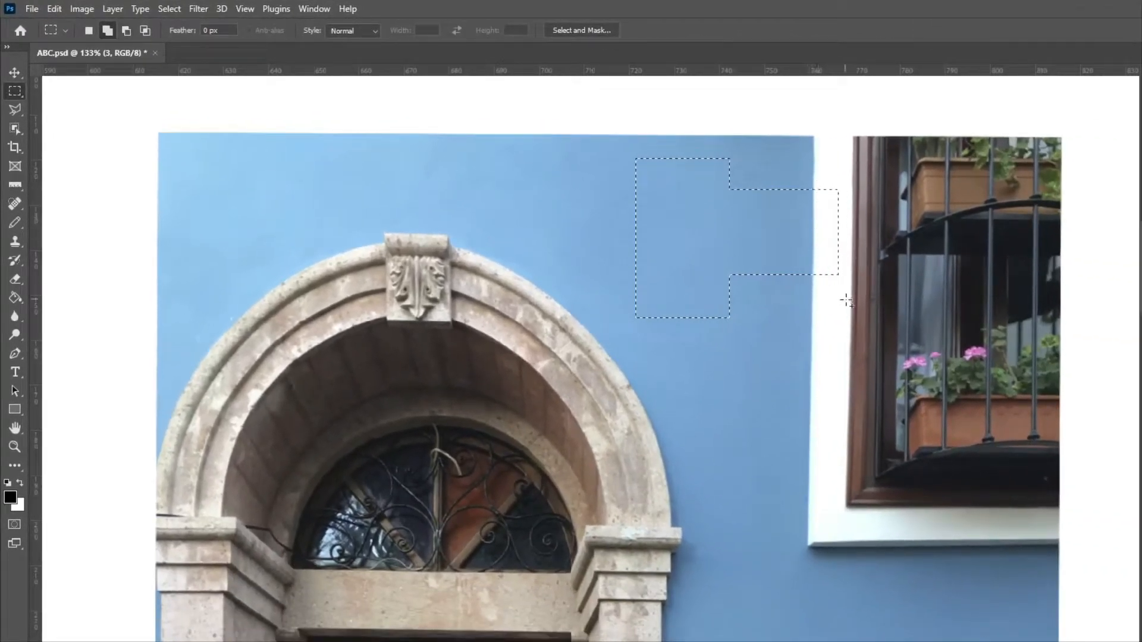
{"action": "left_click", "coordinate": [126, 30]}
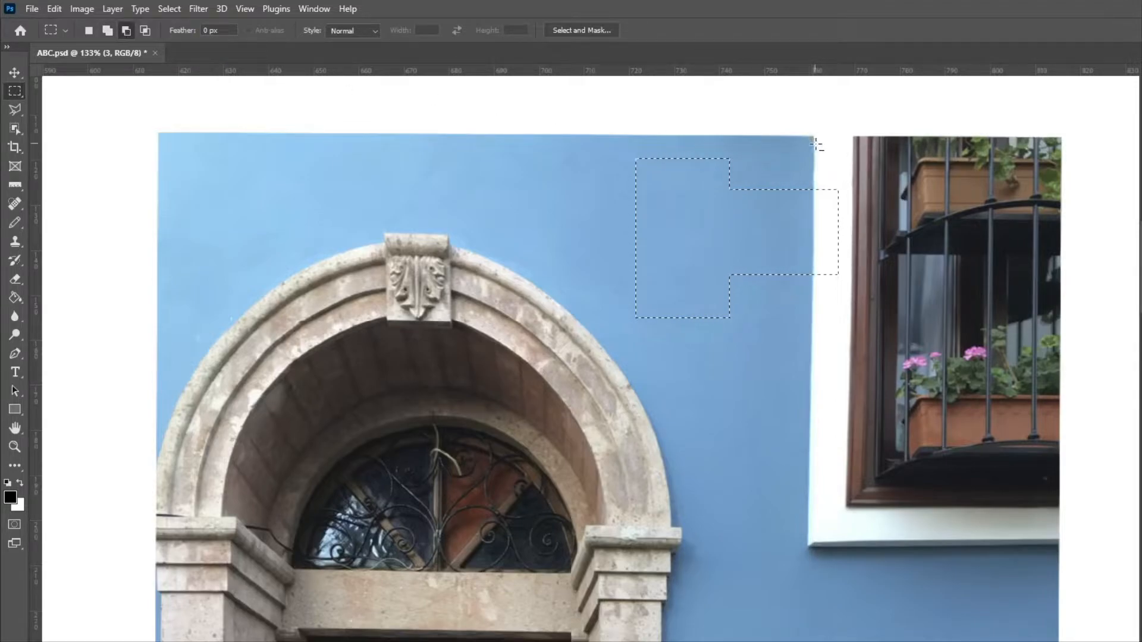
{"action": "left_click_drag", "start_coordinate": [814, 144], "coordinate": [854, 303]}
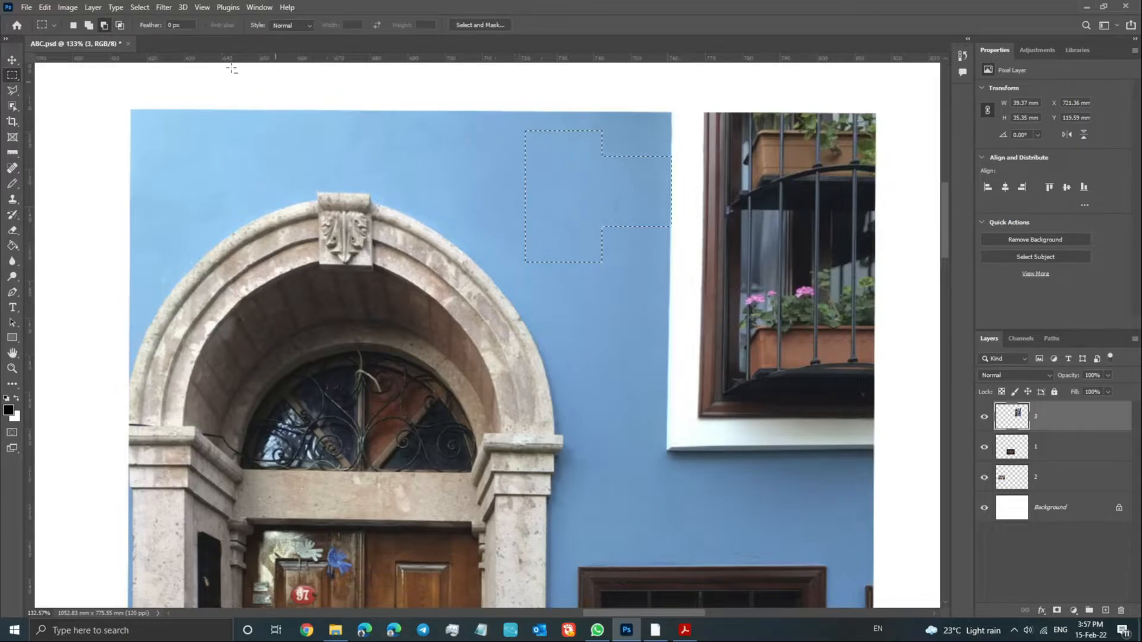
- Intersect the selection with a wide rectangle to leave a strip about 39 × 13 mm, and deselect it
{"action": "left_click", "coordinate": [121, 22]}
{"action": "left_click_drag", "start_coordinate": [486, 158], "coordinate": [712, 209]}
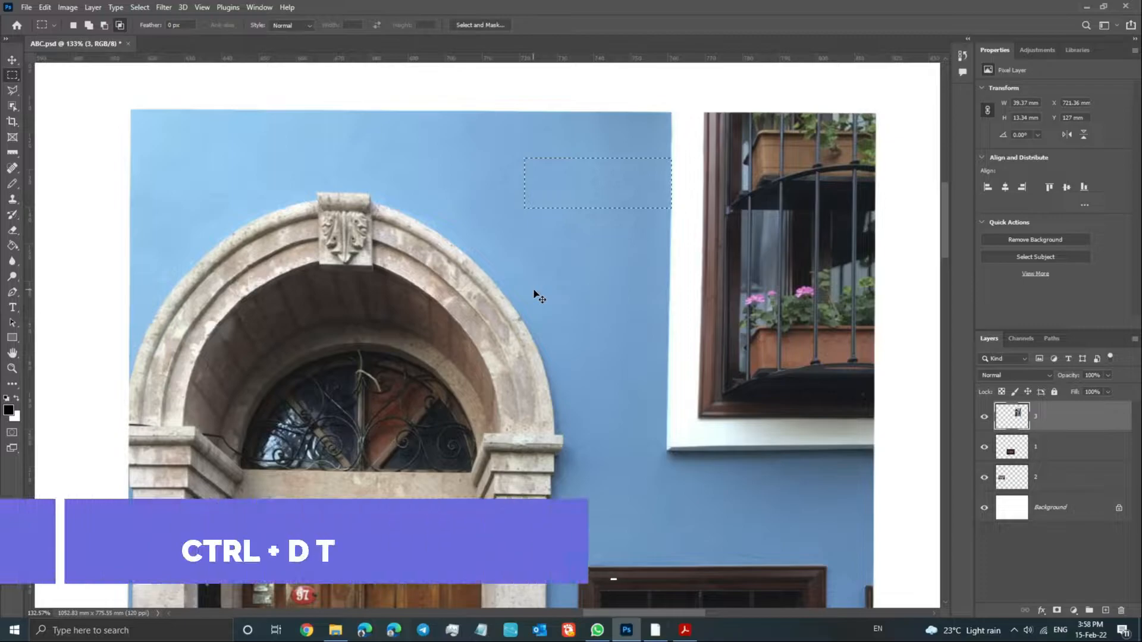
{"action": "key", "text": "ctrl+d"}
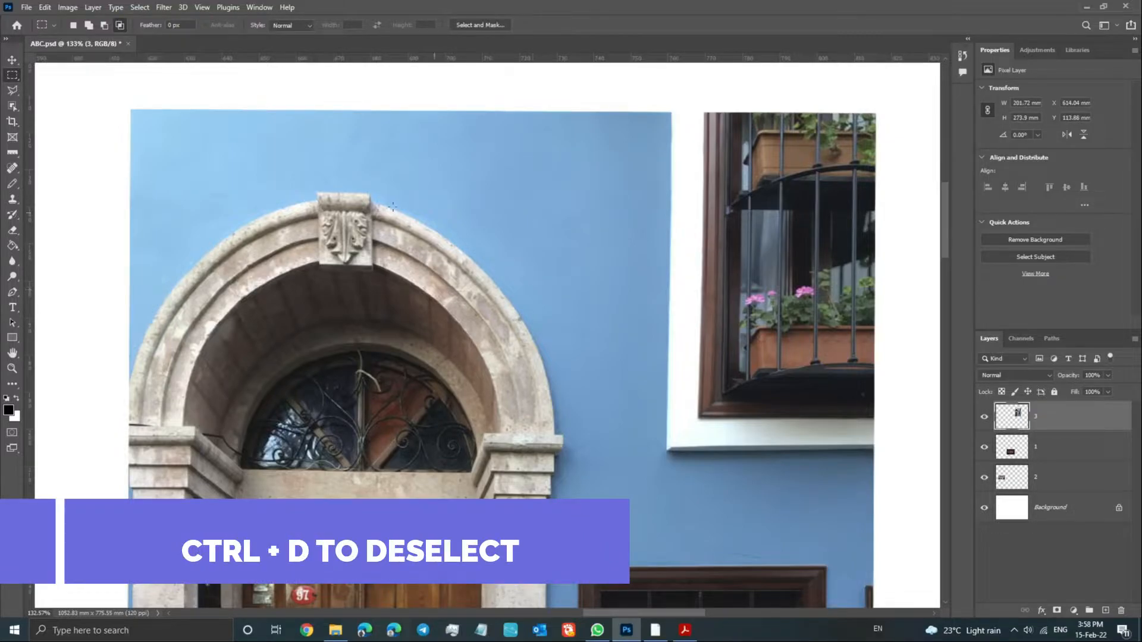
- Return the marquee to New Selection mode and select a wall area about 32 × 28 mm between the arch and balcony
{"action": "left_click", "coordinate": [74, 24]}
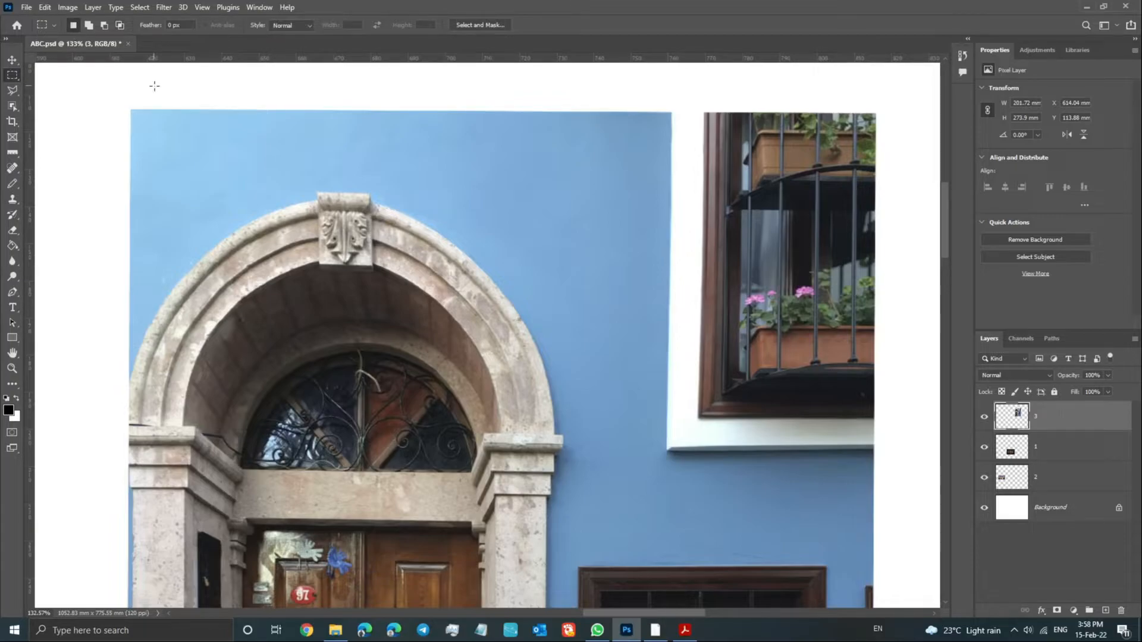
{"action": "scroll", "coordinate": [571, 272], "scroll_direction": "down", "scroll_amount": 1}
{"action": "left_click_drag", "start_coordinate": [513, 175], "coordinate": [613, 260]}
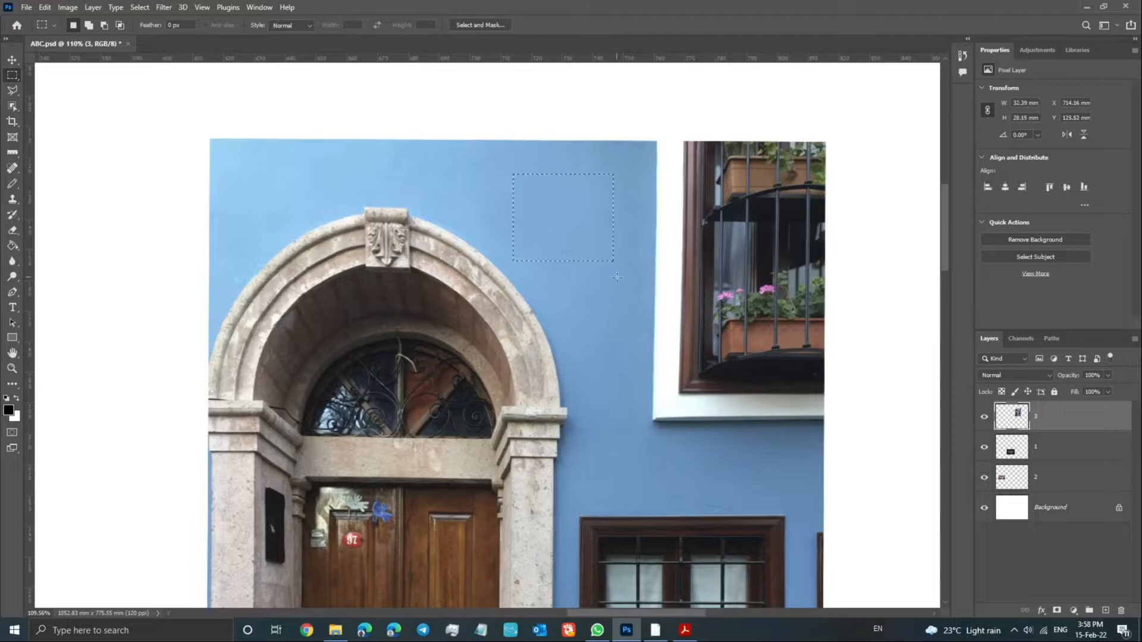
{"action": "key", "text": "shift"}
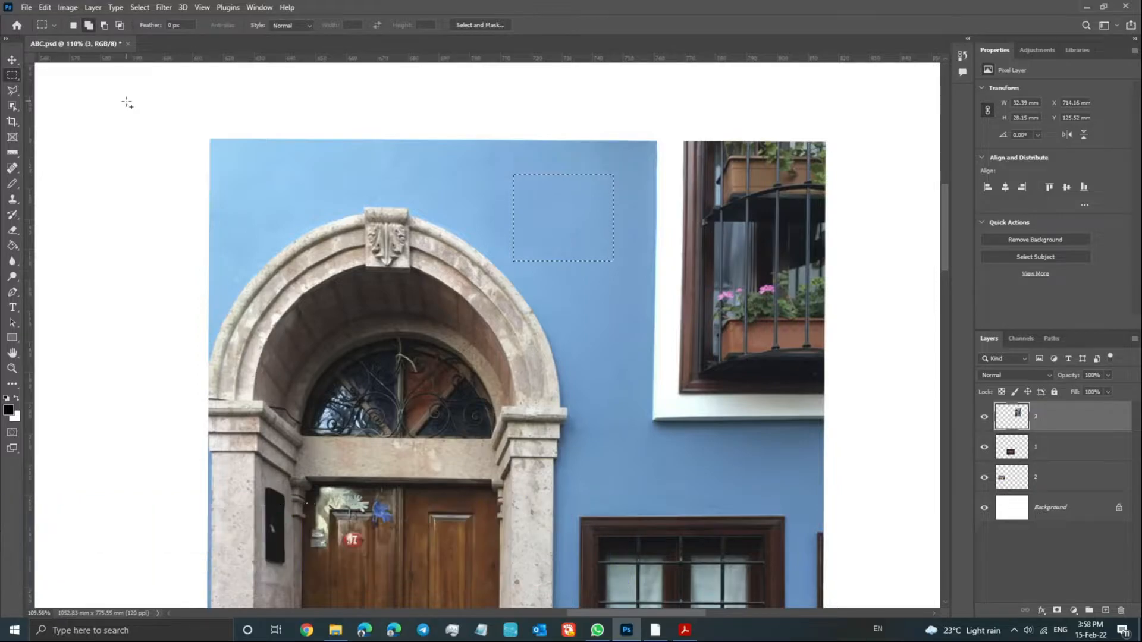
{"action": "key", "text": "shift"}
{"action": "key", "text": "shift"}
{"action": "key", "text": "shift"}
{"action": "key", "text": "shift"}
{"action": "key", "text": "shift"}
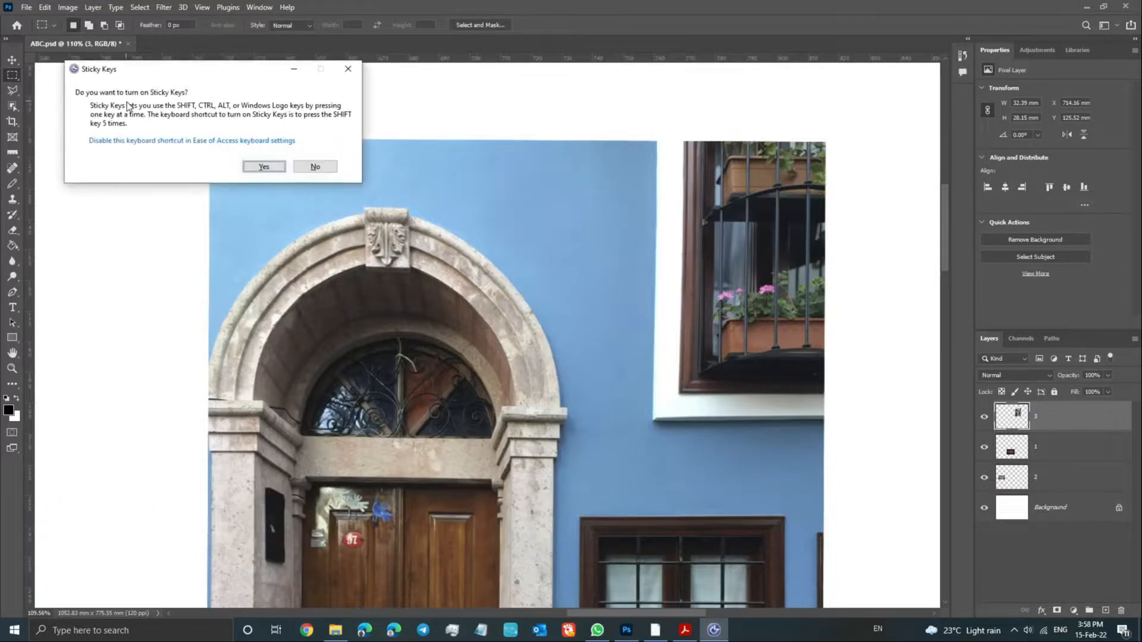
{"action": "left_click", "coordinate": [350, 65]}
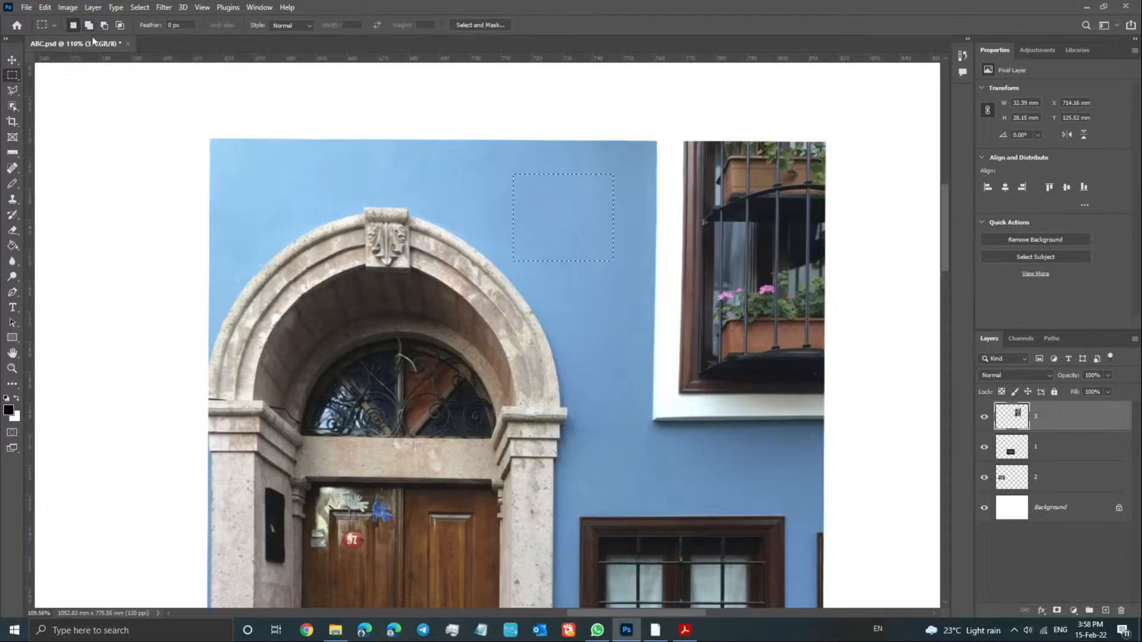
- Add two overlapping rectangles for a selection about 51 × 42 mm overall, and intersect it with a wide horizontal rectangle
{"action": "left_click_drag", "start_coordinate": [566, 208], "coordinate": [650, 307]}
{"action": "left_click_drag", "start_coordinate": [597, 187], "coordinate": [670, 252]}
{"action": "key", "text": "shift+alt"}
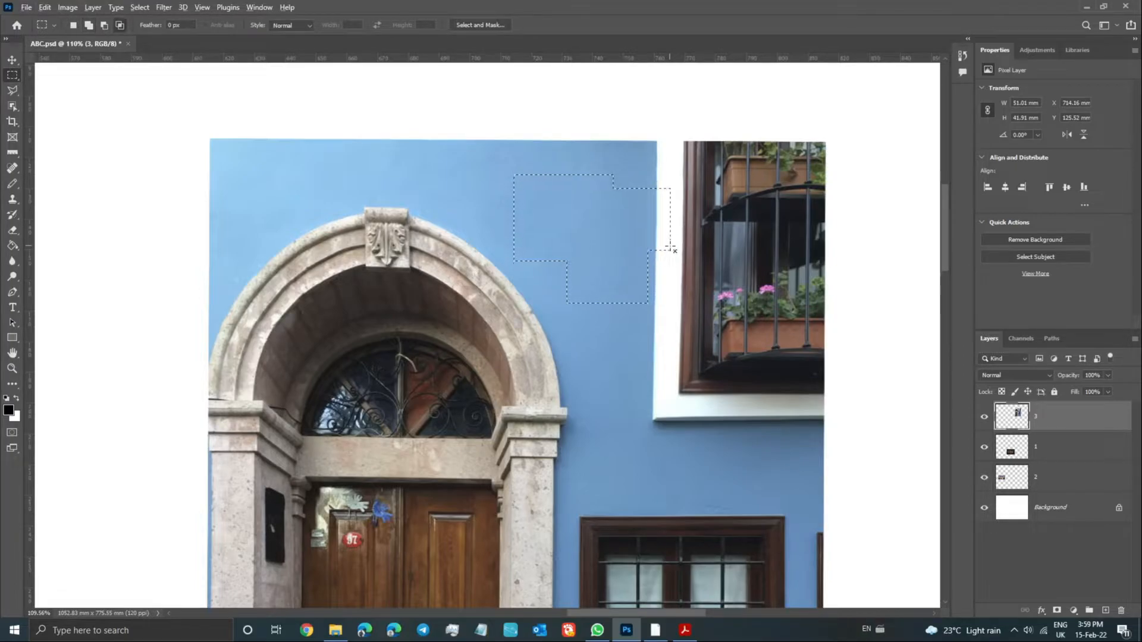
{"action": "left_click_drag", "start_coordinate": [494, 203], "coordinate": [705, 273]}
- Draw further rectangular selections over the wall area between the arch and balcony window, and clear the selection
{"action": "left_click_drag", "start_coordinate": [583, 160], "coordinate": [645, 236]}
{"action": "left_click_drag", "start_coordinate": [579, 185], "coordinate": [654, 274]}
{"action": "left_click_drag", "start_coordinate": [505, 179], "coordinate": [683, 351]}
{"action": "left_click", "coordinate": [616, 158]}
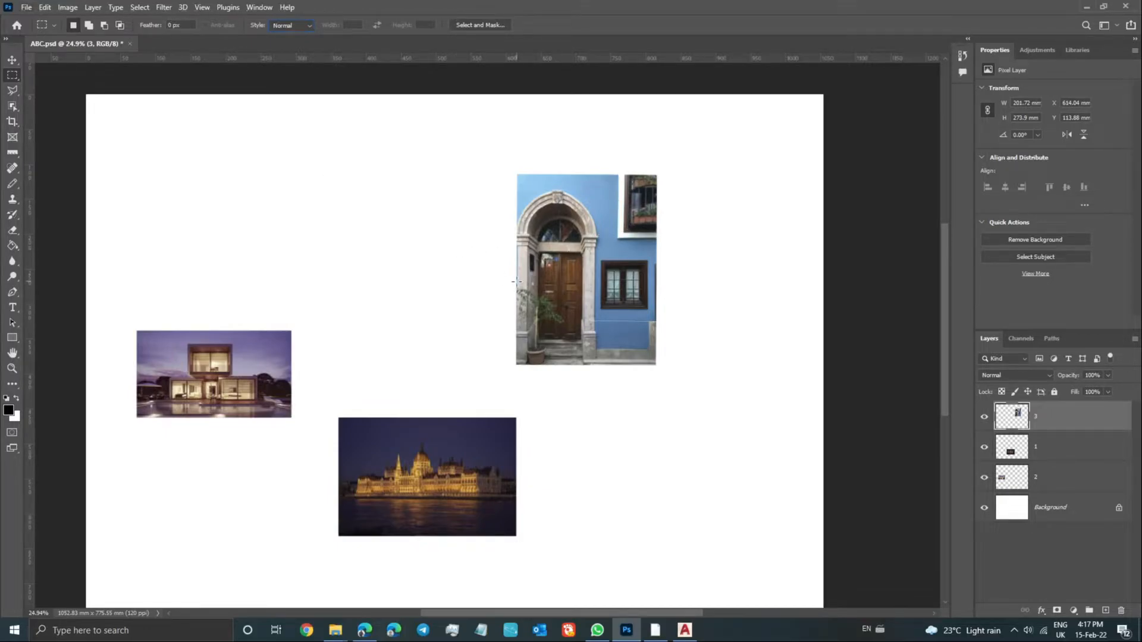
- Draw an unfeathered rectangular selection about 11 mm wide inside the door photo's upper-left corner
{"action": "scroll", "coordinate": [512, 280], "scroll_direction": "up", "scroll_amount": 5}
{"action": "scroll", "coordinate": [576, 291], "scroll_direction": "up", "scroll_amount": 4}
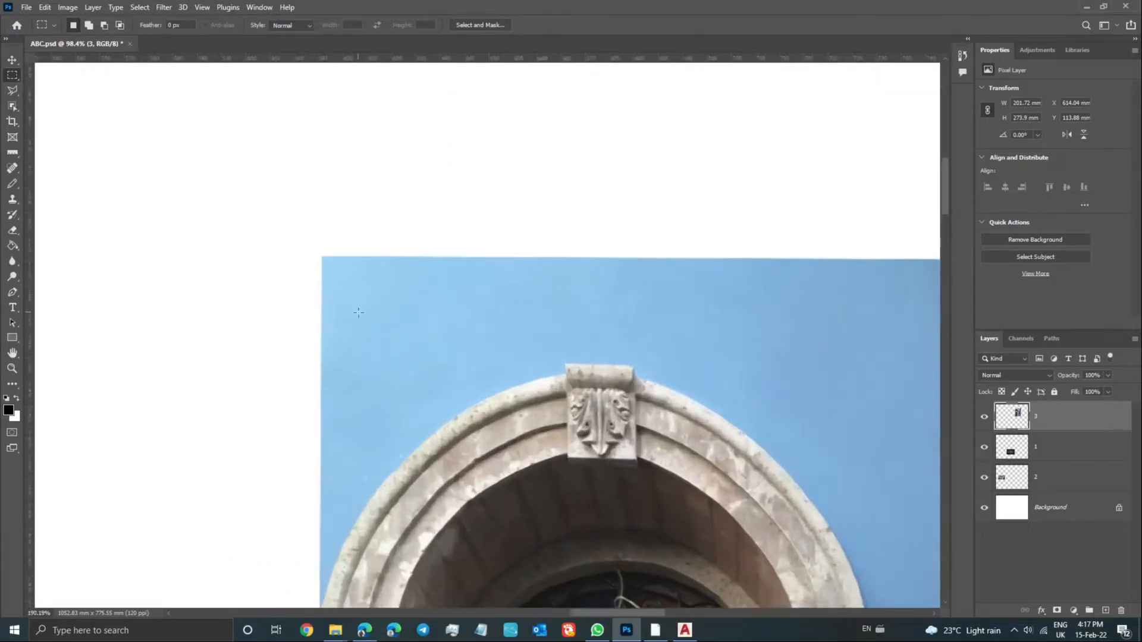
{"action": "left_click_drag", "start_coordinate": [344, 261], "coordinate": [433, 347]}
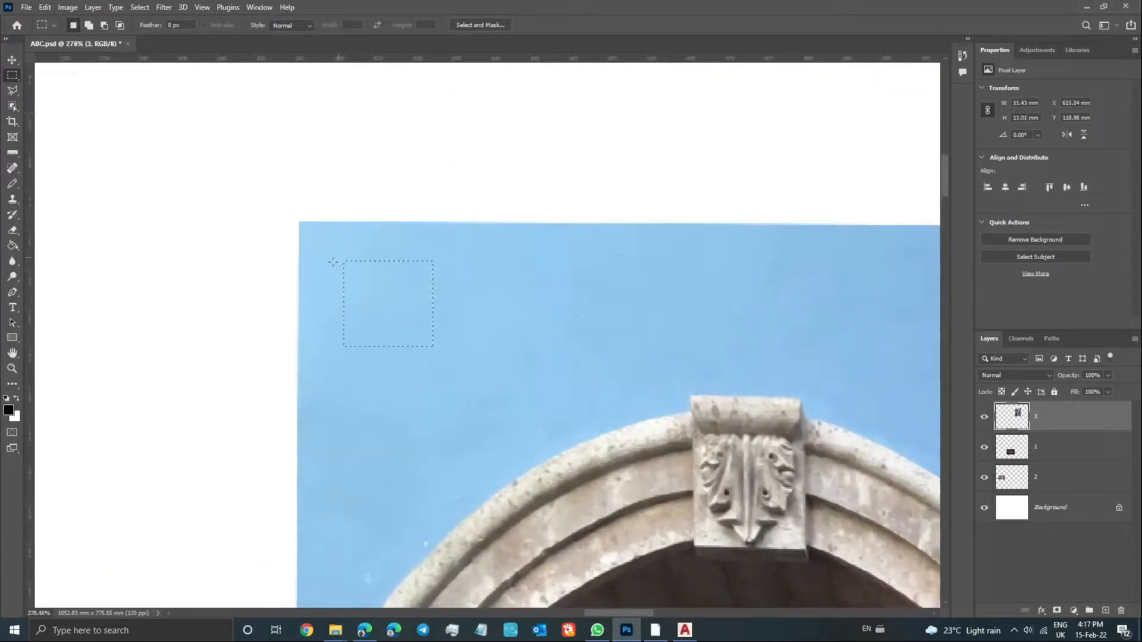
- Clear the selection, set the marquee feather to 10 px, and draw a selection at the door photo's upper-left corner
{"action": "left_click", "coordinate": [369, 266]}
{"action": "type", "text": "10"}
{"action": "left_click_drag", "start_coordinate": [327, 231], "coordinate": [500, 374]}
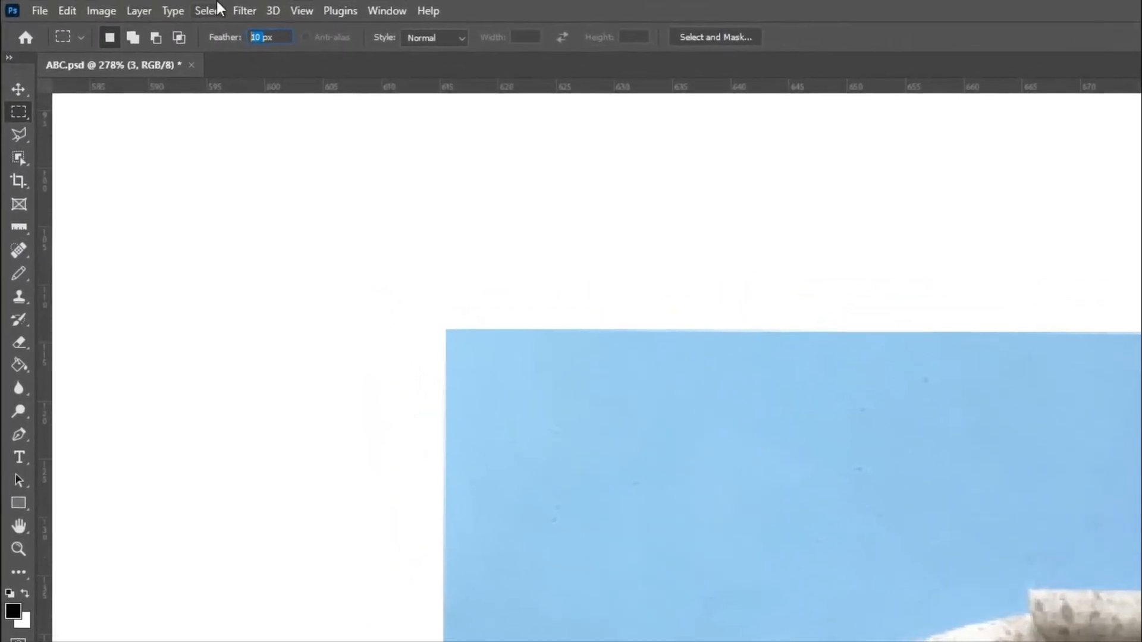
- Reset the feather to 0 px, keep the Normal style, and draw a free rectangular selection about 22 × 17 mm
{"action": "type", "text": "0"}
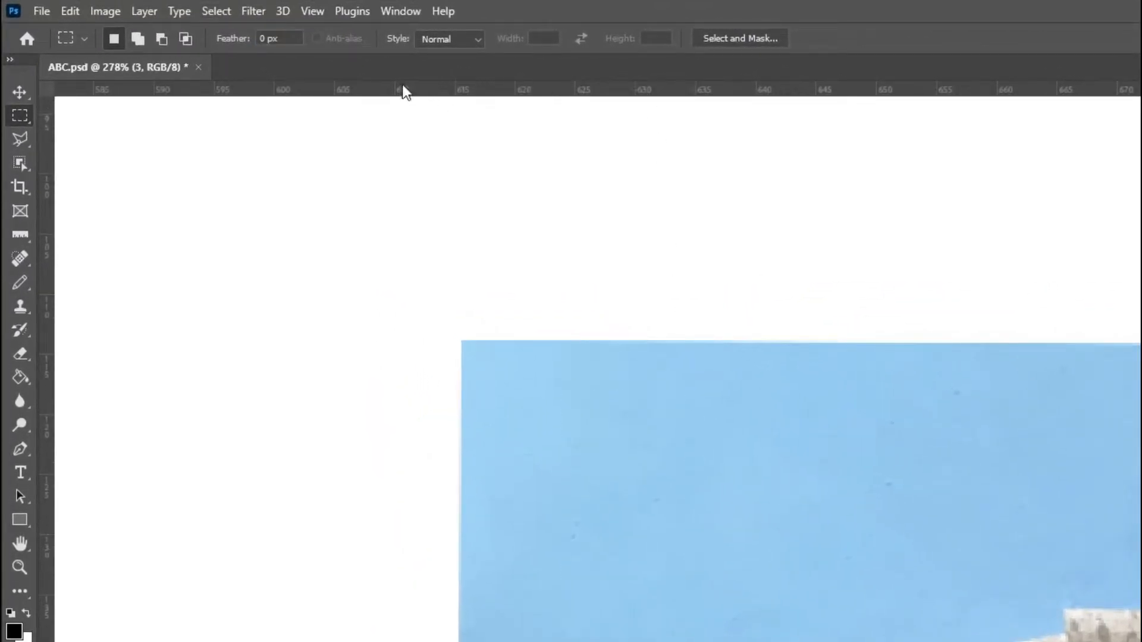
{"action": "left_click", "coordinate": [447, 42]}
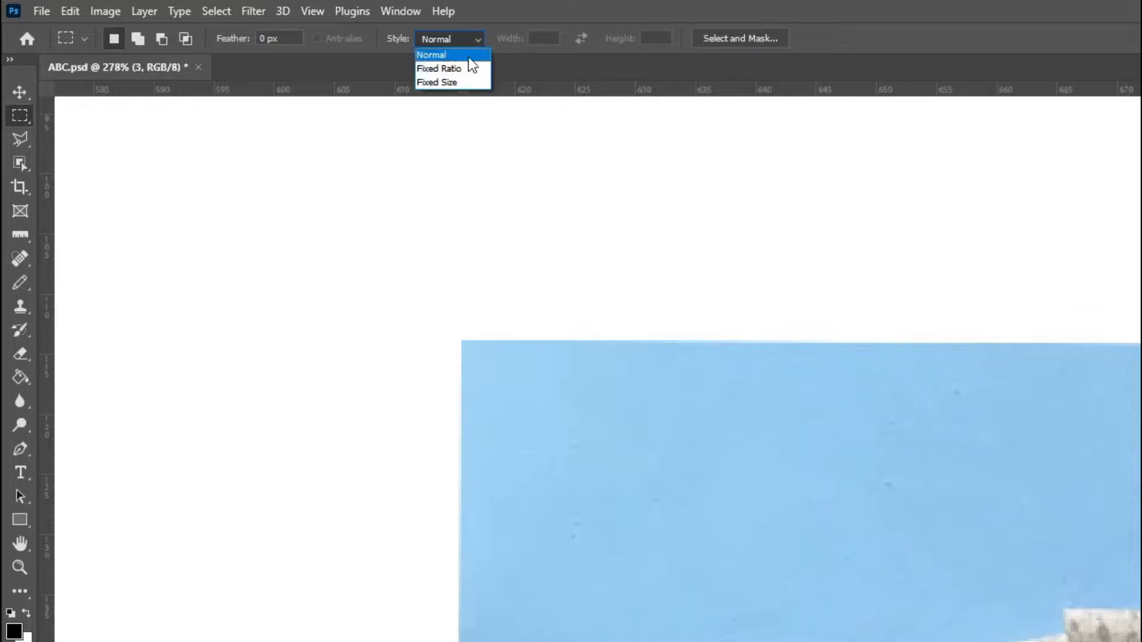
{"action": "left_click", "coordinate": [469, 58]}
{"action": "left_click_drag", "start_coordinate": [532, 435], "coordinate": [516, 411]}
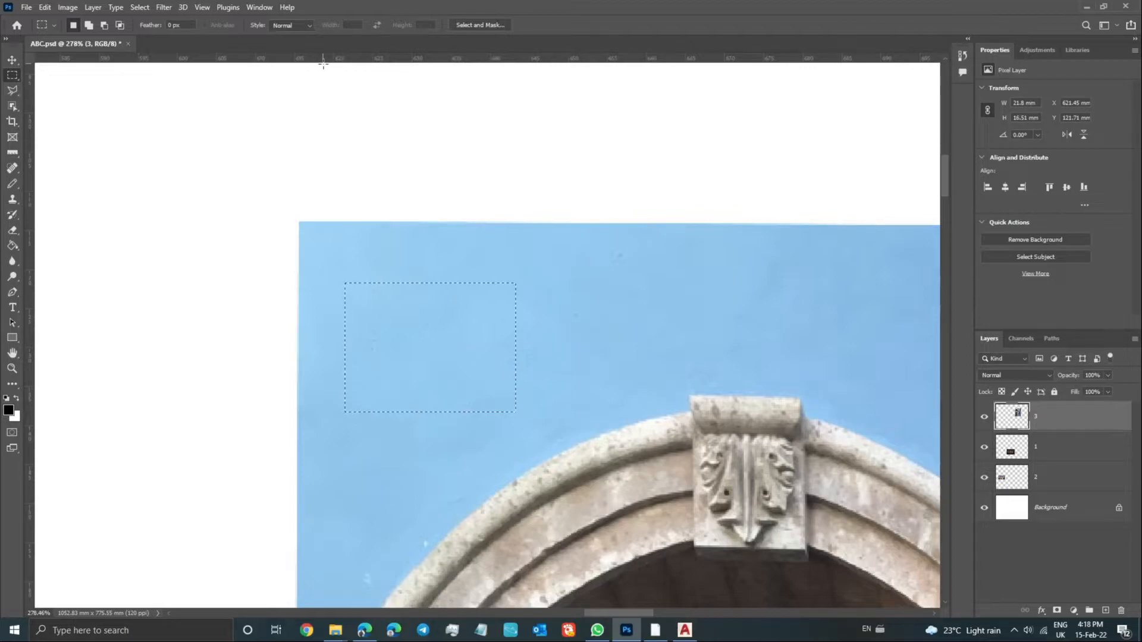
- Clear the selection, set the marquee style to Fixed Ratio, draw a 1:1 square selection on the wall, and clear it
{"action": "left_click", "coordinate": [323, 64]}
{"action": "left_click", "coordinate": [308, 25]}
{"action": "left_click", "coordinate": [291, 45]}
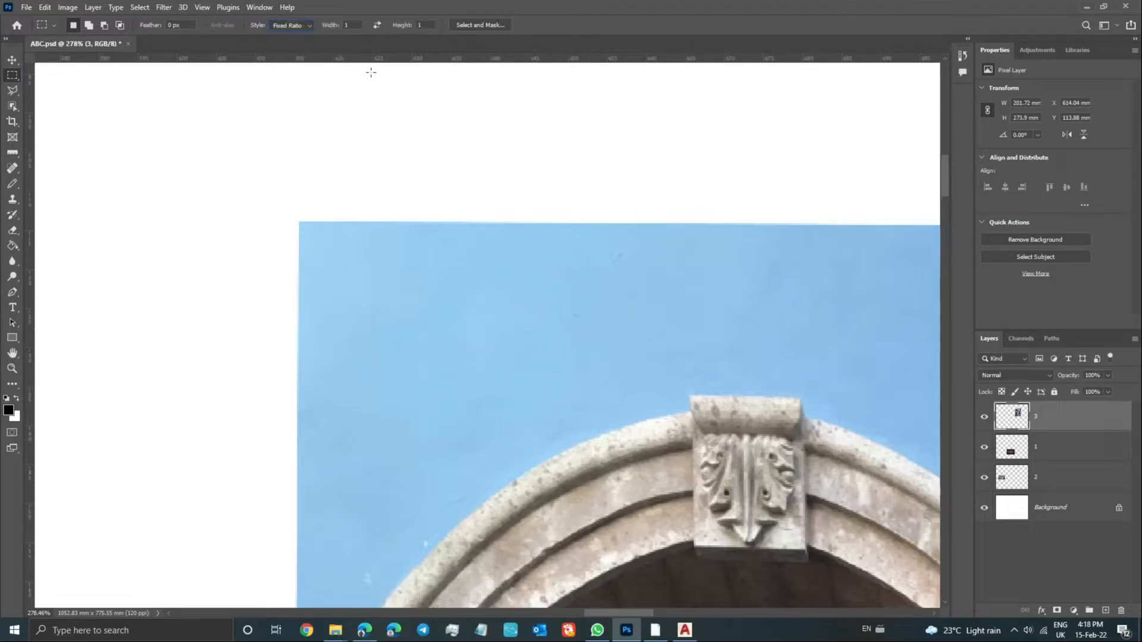
{"action": "left_click_drag", "start_coordinate": [327, 252], "coordinate": [446, 323]}
{"action": "left_click", "coordinate": [440, 311]}
{"action": "key", "text": "alt+Tab"}
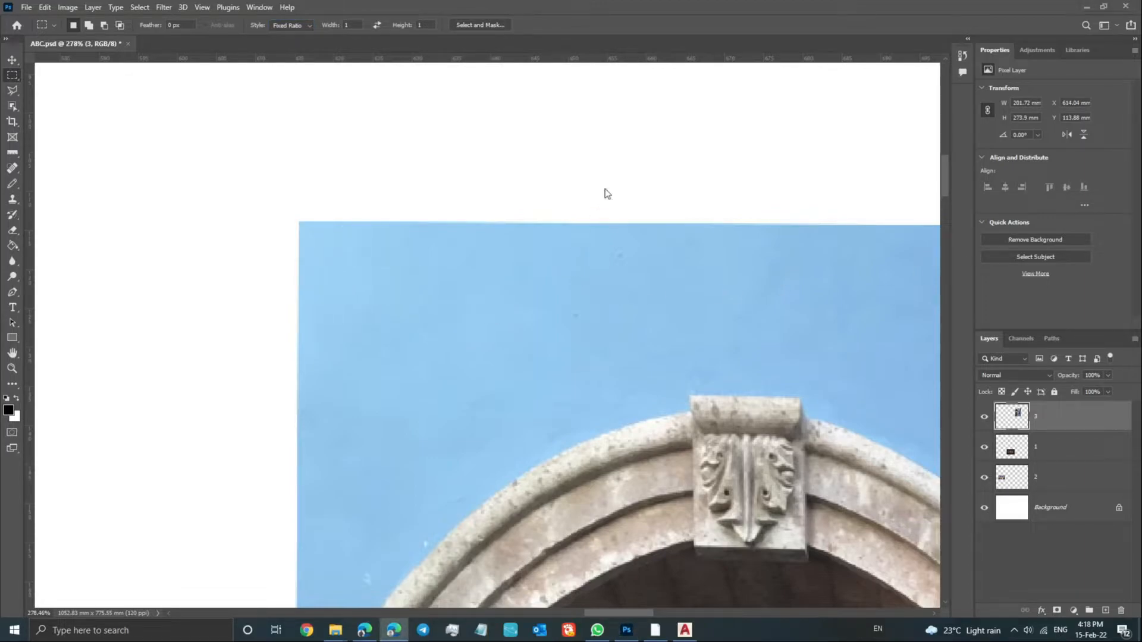
- Set the fixed ratio to width 1 and height 1.618, draw a selection about 17 × 28 mm, and replace it with one about 16 × 26 mm
{"action": "left_click", "coordinate": [350, 26]}
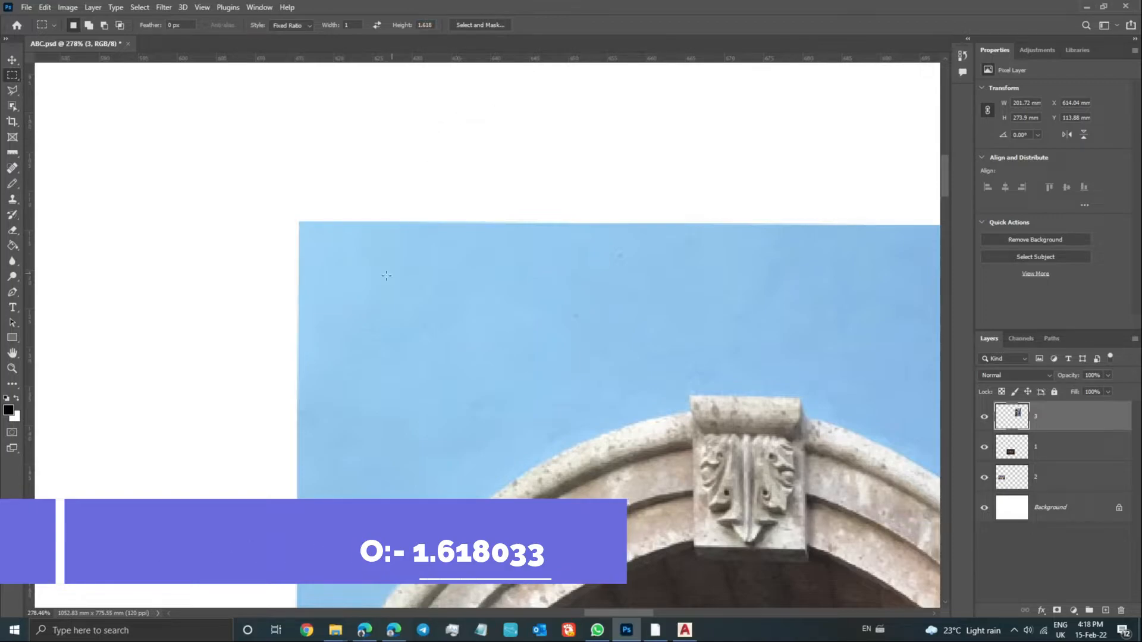
{"action": "left_click_drag", "start_coordinate": [334, 248], "coordinate": [685, 462]}
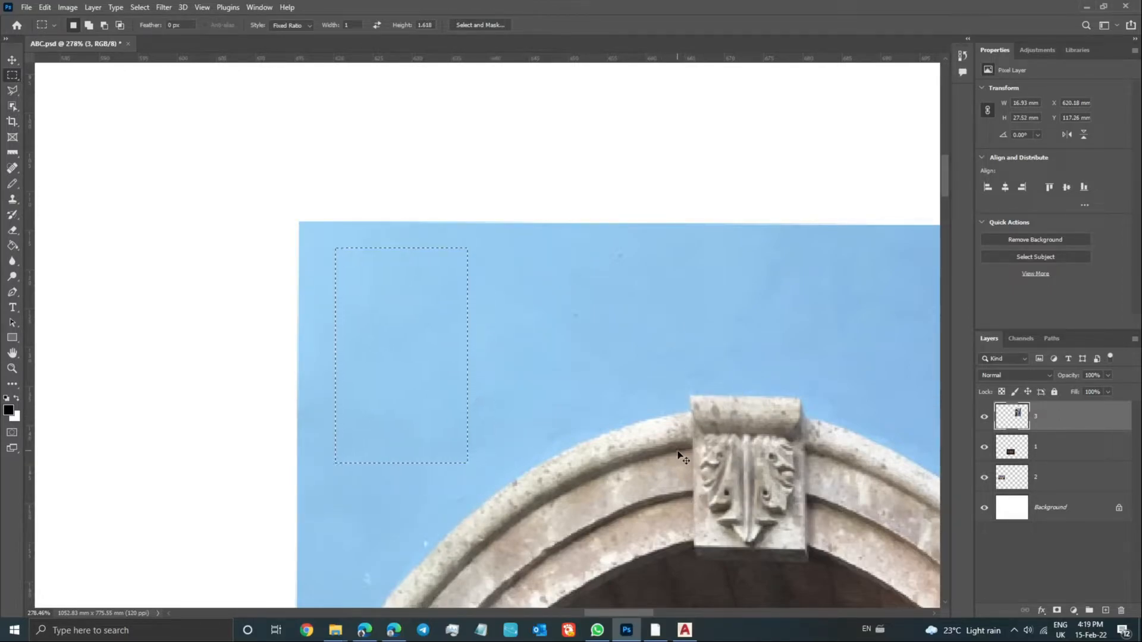
{"action": "key", "text": "ctrl+d"}
{"action": "left_click_drag", "start_coordinate": [366, 249], "coordinate": [489, 499]}
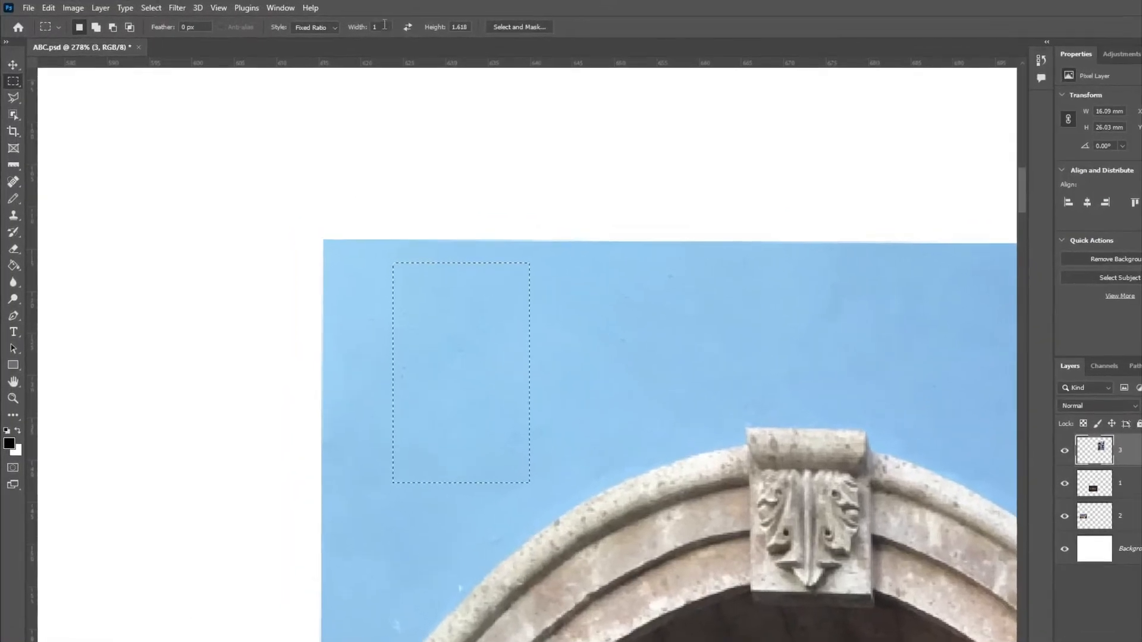
- Swap the fixed ratio to width 1.618 and height 1, draw a horizontal selection about 24 × 15 mm, and clear it
{"action": "left_click", "coordinate": [381, 27]}
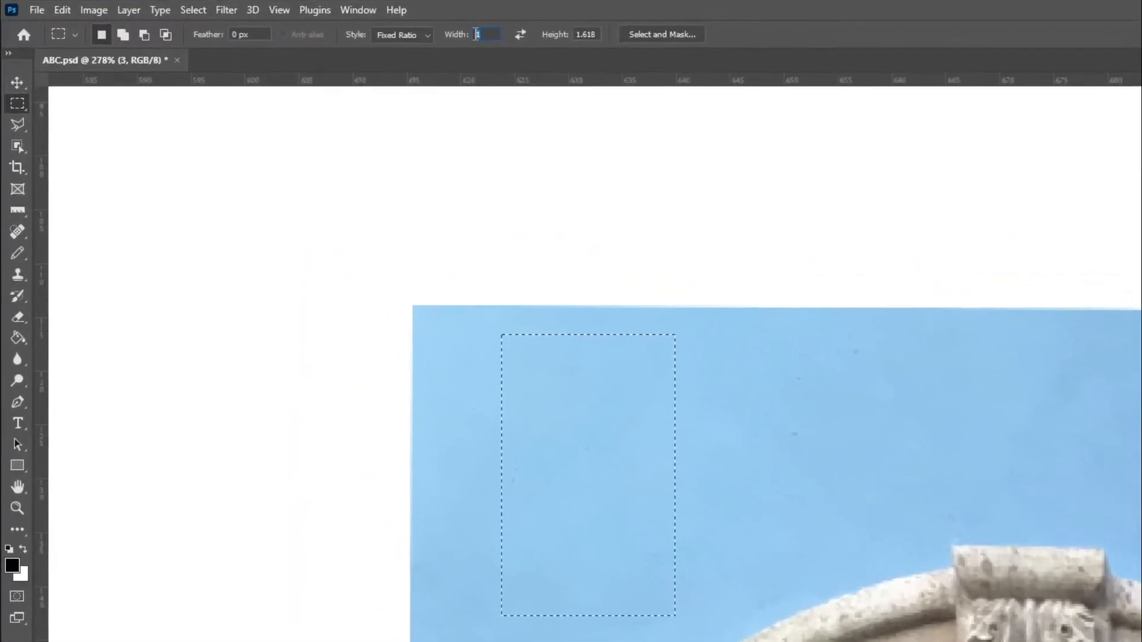
{"action": "left_click_drag", "start_coordinate": [790, 47], "coordinate": [833, 55]}
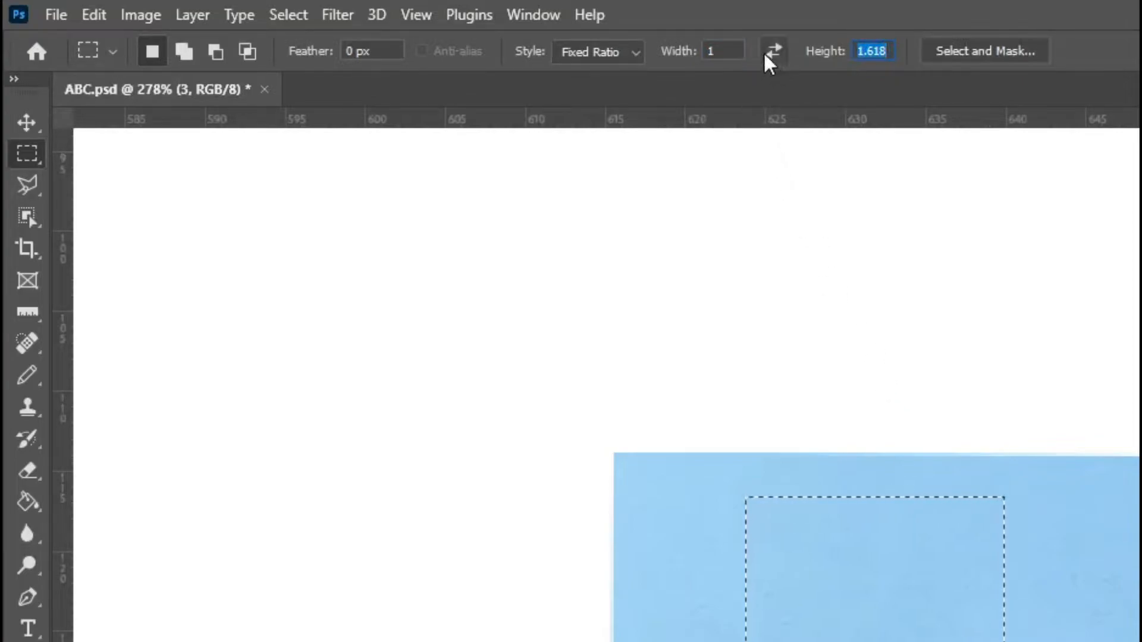
{"action": "left_click", "coordinate": [785, 47]}
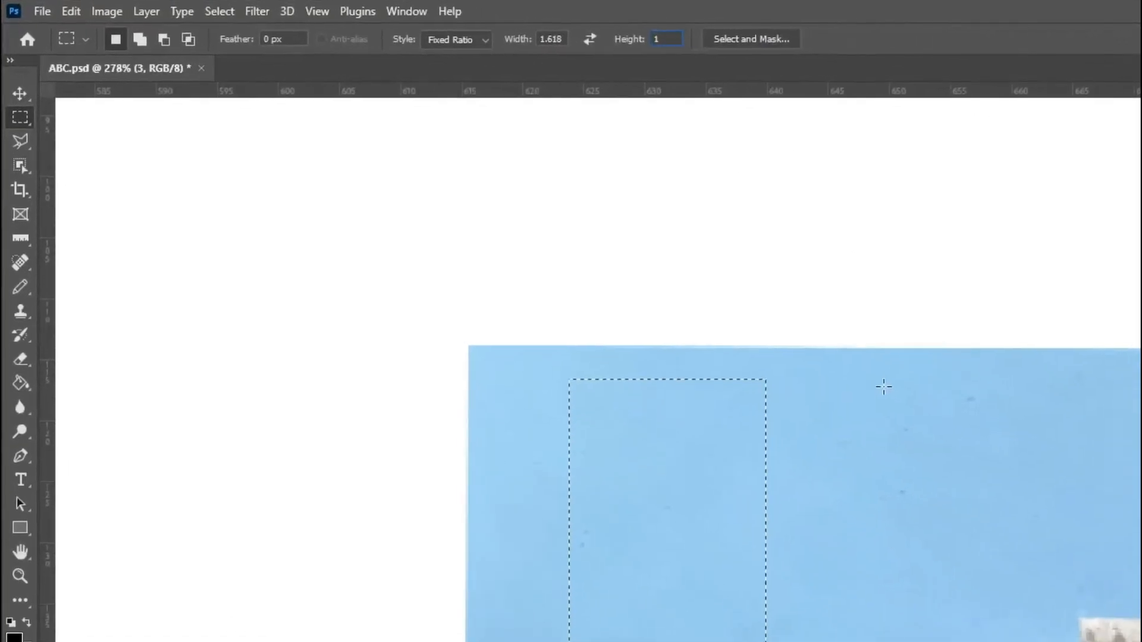
{"action": "left_click_drag", "start_coordinate": [875, 371], "coordinate": [749, 518]}
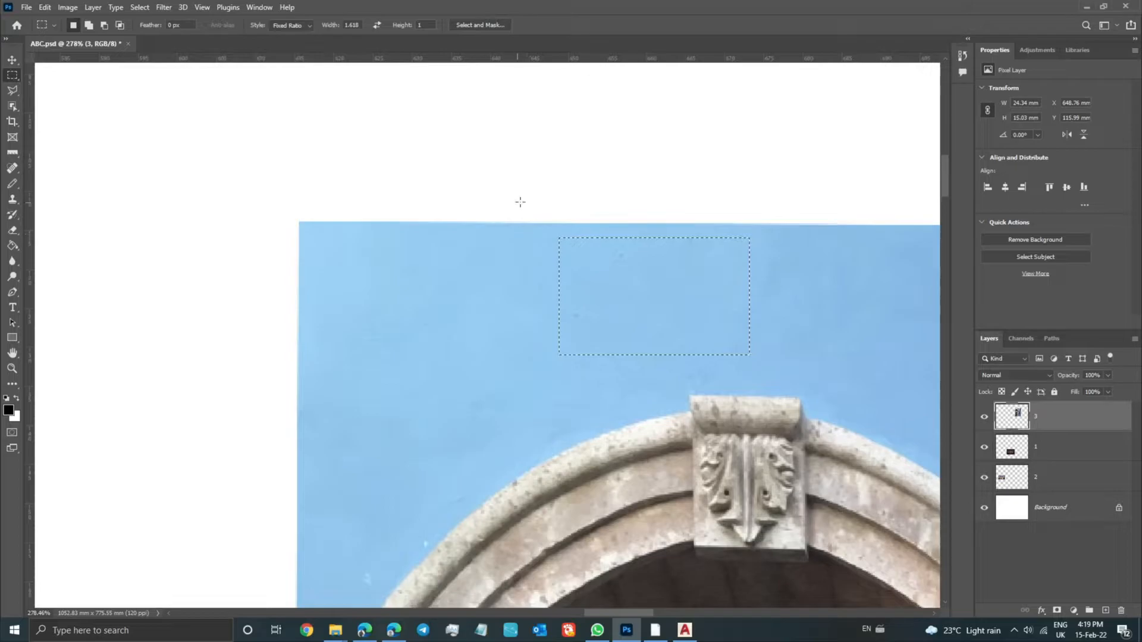
{"action": "scroll", "coordinate": [337, 69], "scroll_direction": "down", "scroll_amount": 5}
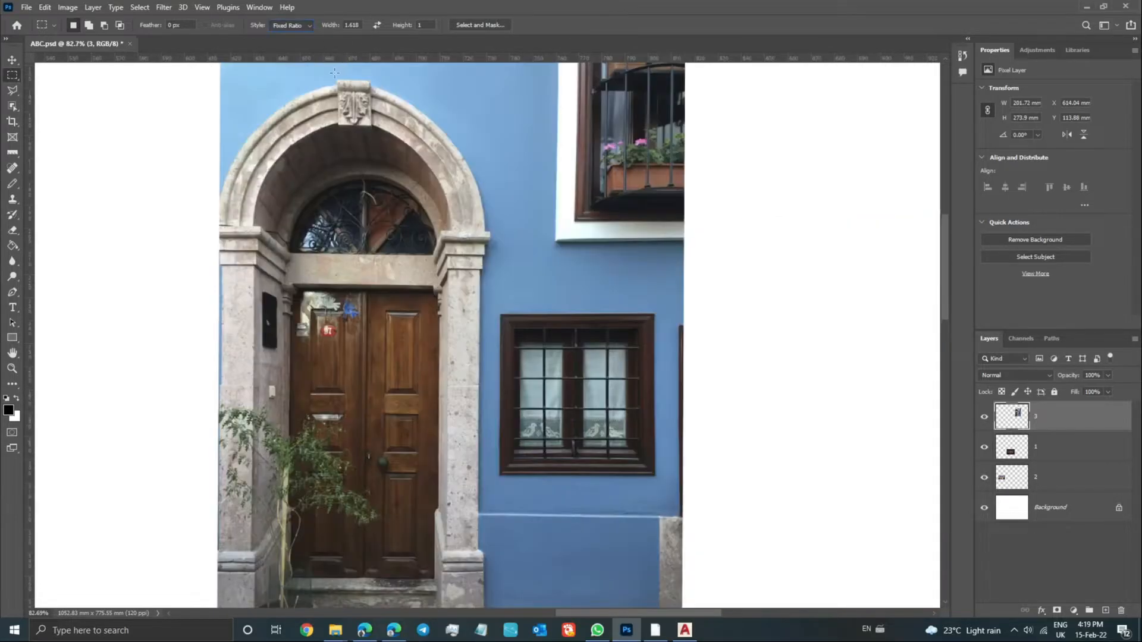
- Set the marquee style to Fixed Size and place 64 × 64 px selections on the blue house photo
{"action": "left_click", "coordinate": [285, 25]}
{"action": "left_click", "coordinate": [289, 51]}
{"action": "left_click_drag", "start_coordinate": [414, 173], "coordinate": [451, 243]}
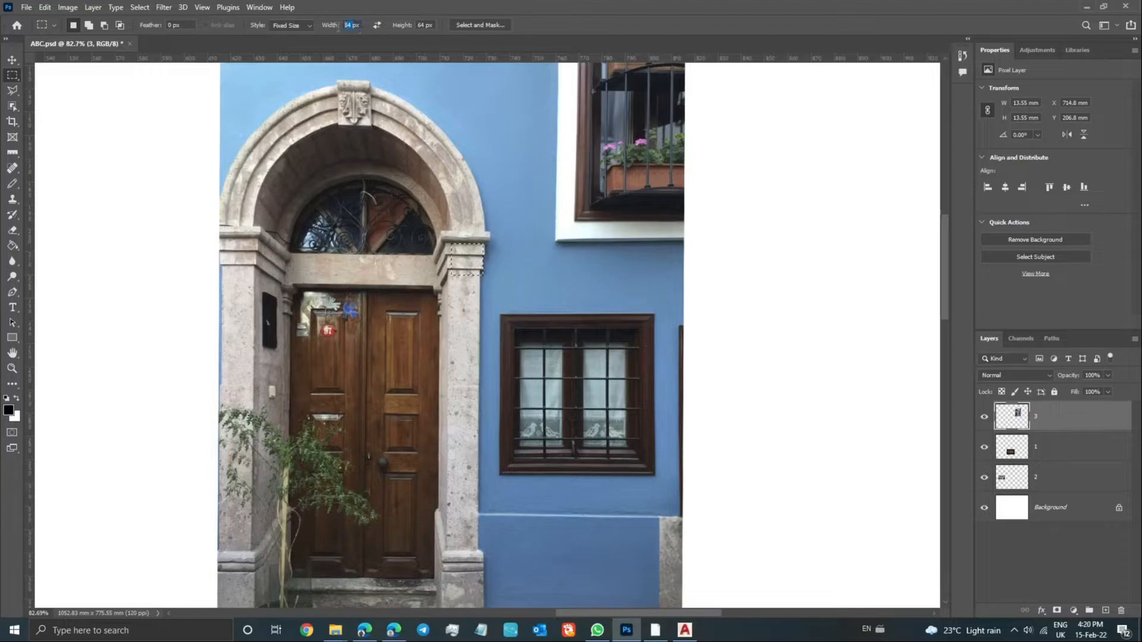
{"action": "left_click_drag", "start_coordinate": [462, 139], "coordinate": [405, 339]}
{"action": "left_click_drag", "start_coordinate": [547, 347], "coordinate": [548, 310]}
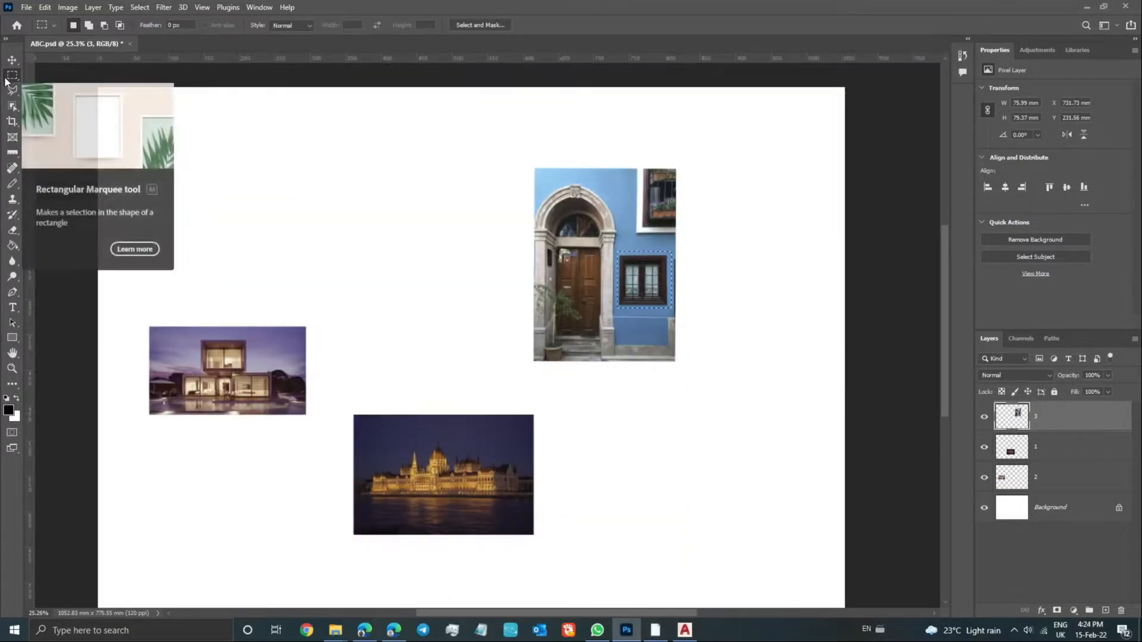
- With the Elliptical Marquee, draw an ellipse about 10 × 17 mm in the night sky and replace it with a circle about 23 mm wide
{"action": "right_click", "coordinate": [12, 75]}
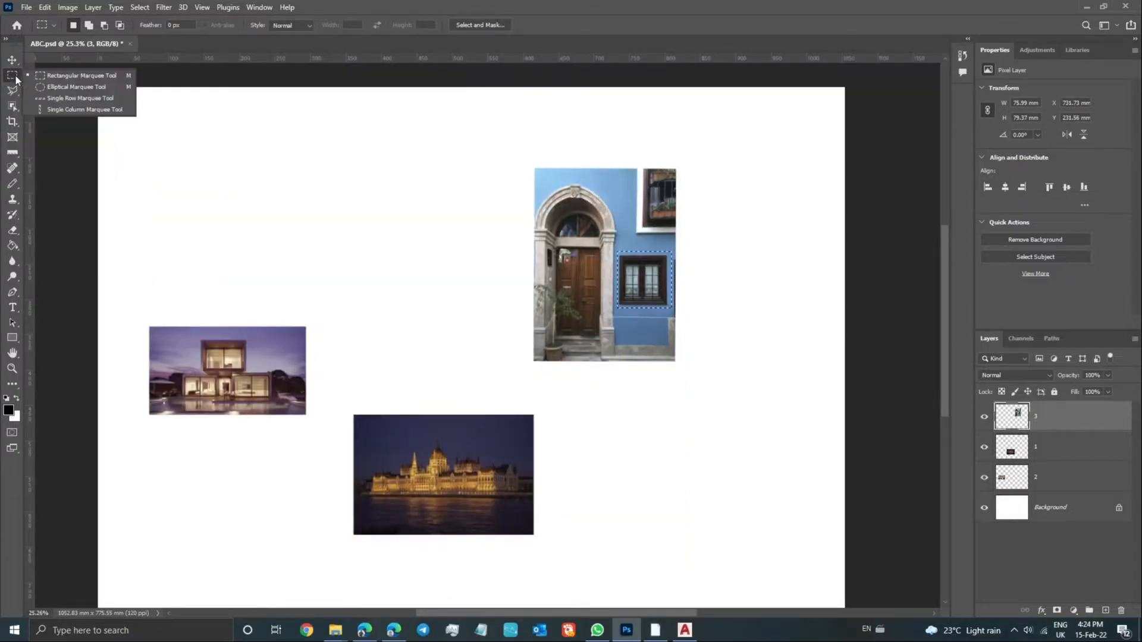
{"action": "left_click", "coordinate": [66, 91]}
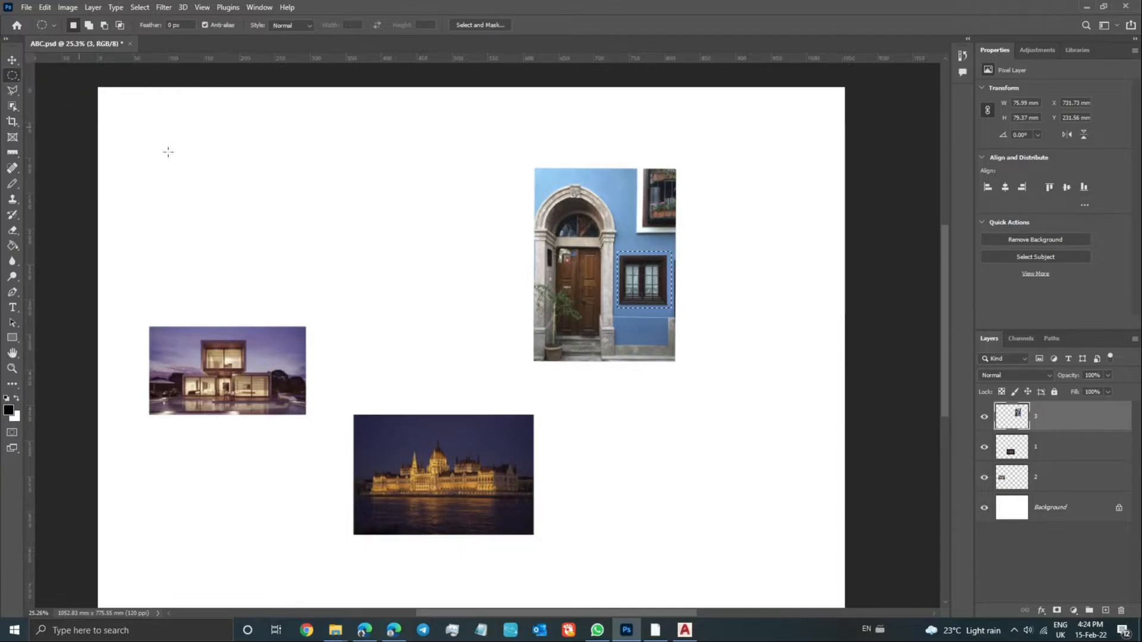
{"action": "scroll", "coordinate": [464, 452], "scroll_direction": "up", "scroll_amount": 1}
{"action": "scroll", "coordinate": [445, 491], "scroll_direction": "up", "scroll_amount": 8}
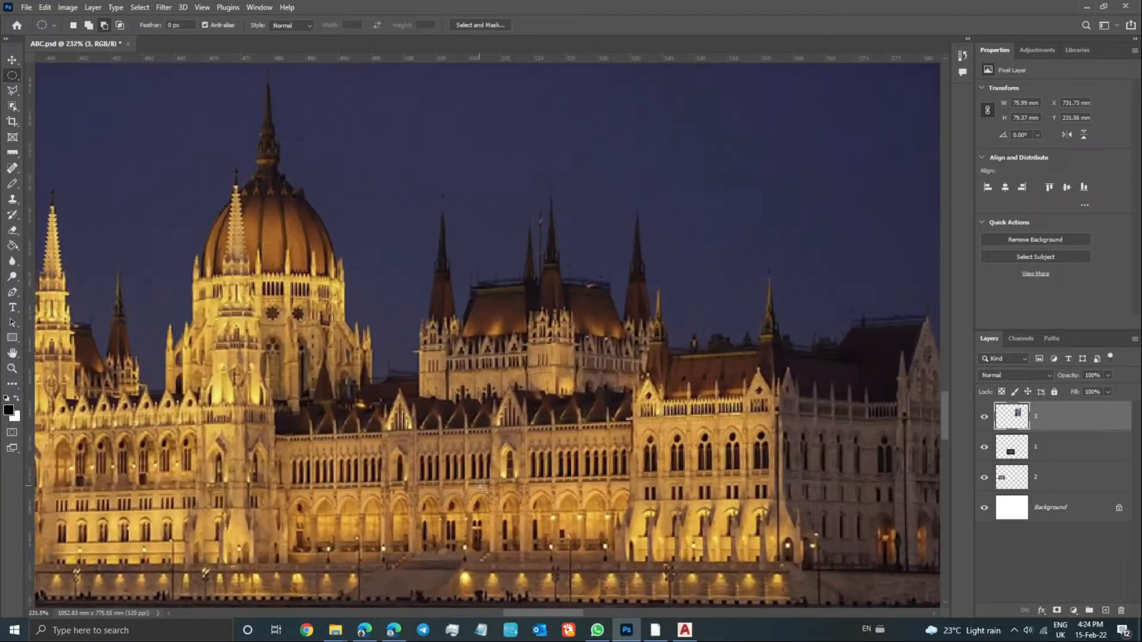
{"action": "left_click_drag", "start_coordinate": [613, 193], "coordinate": [717, 231]}
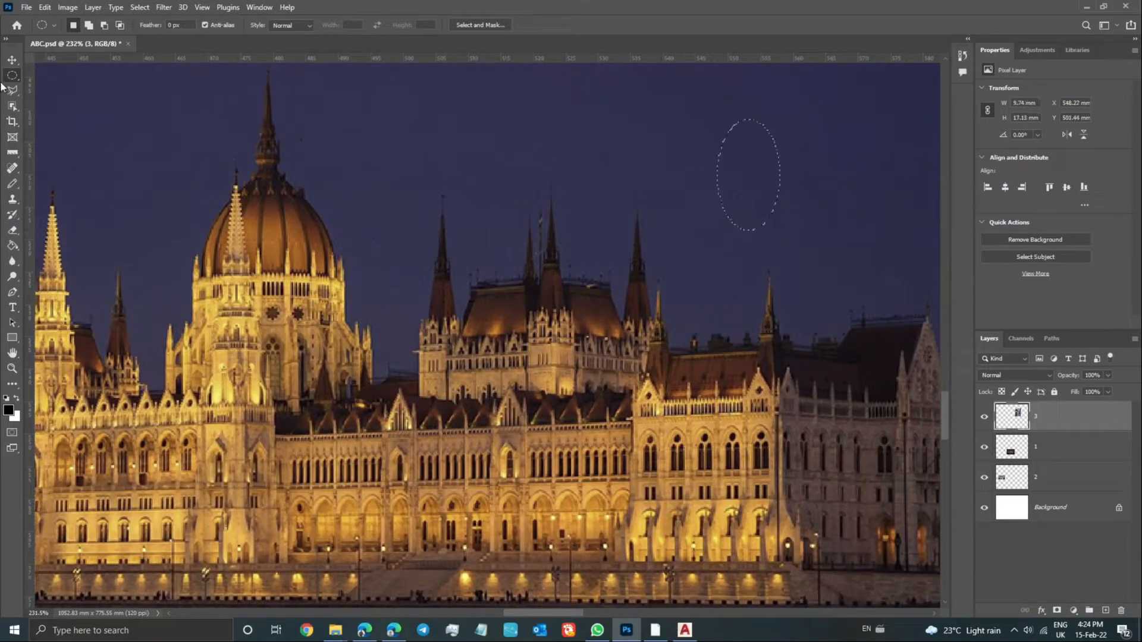
{"action": "left_click_drag", "start_coordinate": [825, 107], "coordinate": [630, 258]}
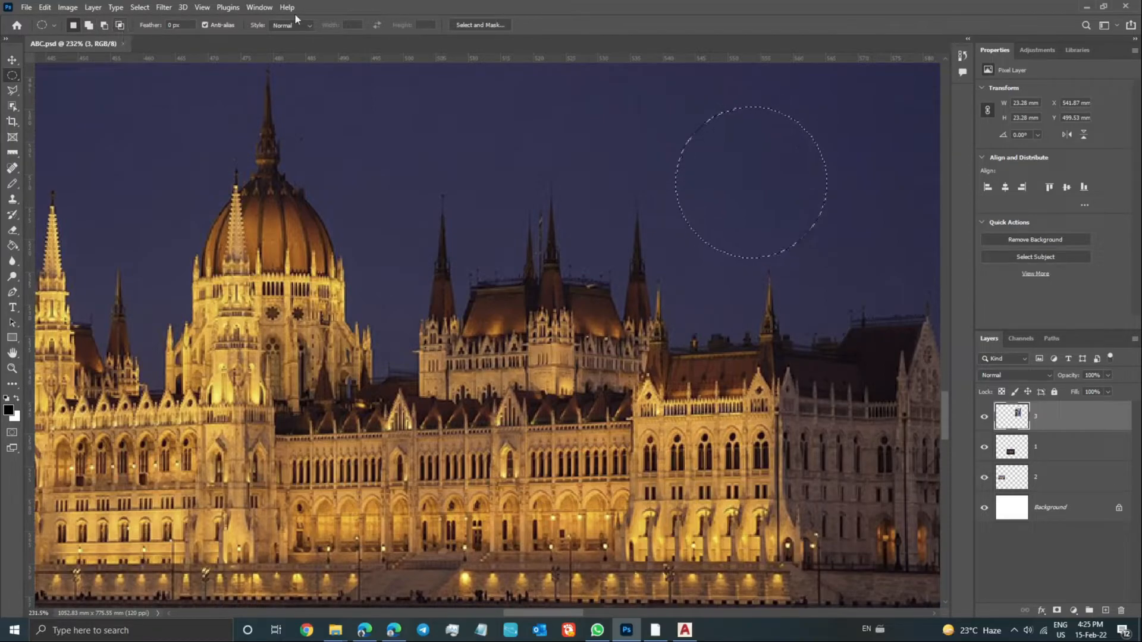
- Draw elliptical selections in the Fixed Ratio style with a ratio value of 2, and return the style to Normal
{"action": "left_click", "coordinate": [293, 38]}
{"action": "type", "text": "1.025"}
{"action": "scroll", "coordinate": [354, 24], "scroll_direction": "up", "scroll_amount": 3}
{"action": "type", "text": "2"}
{"action": "left_click_drag", "start_coordinate": [561, 119], "coordinate": [374, 169]}
{"action": "left_click_drag", "start_coordinate": [323, 351], "coordinate": [491, 310]}
{"action": "left_click", "coordinate": [309, 26]}
{"action": "left_click", "coordinate": [289, 34]}
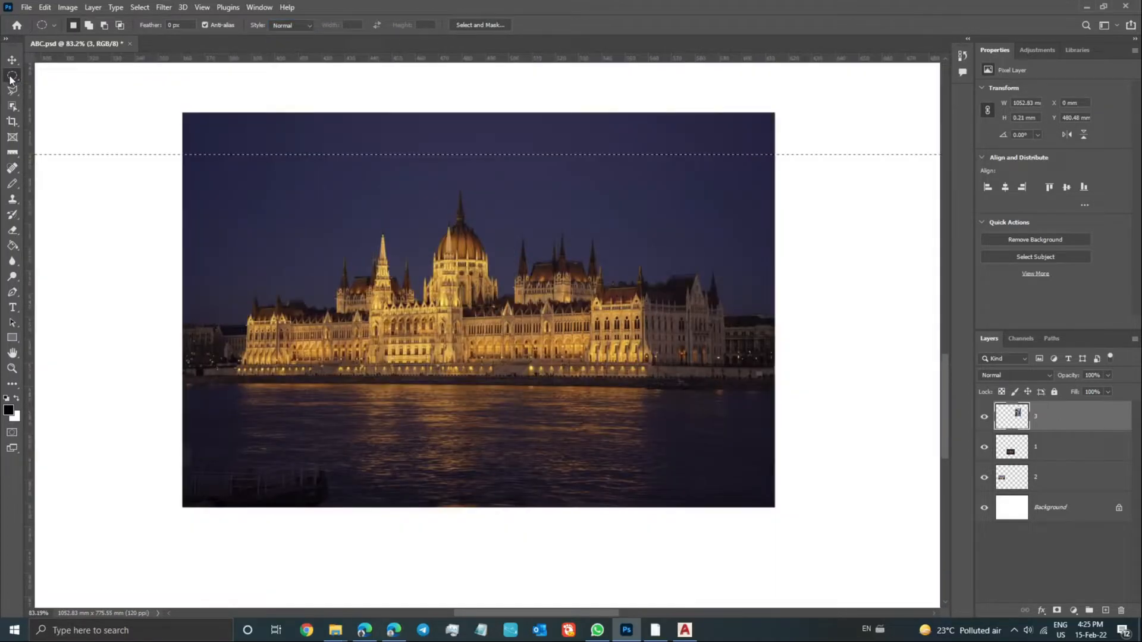
- Draw a square selection about 29 mm wide in the night sky with the Rectangular Marquee
{"action": "right_click", "coordinate": [12, 76]}
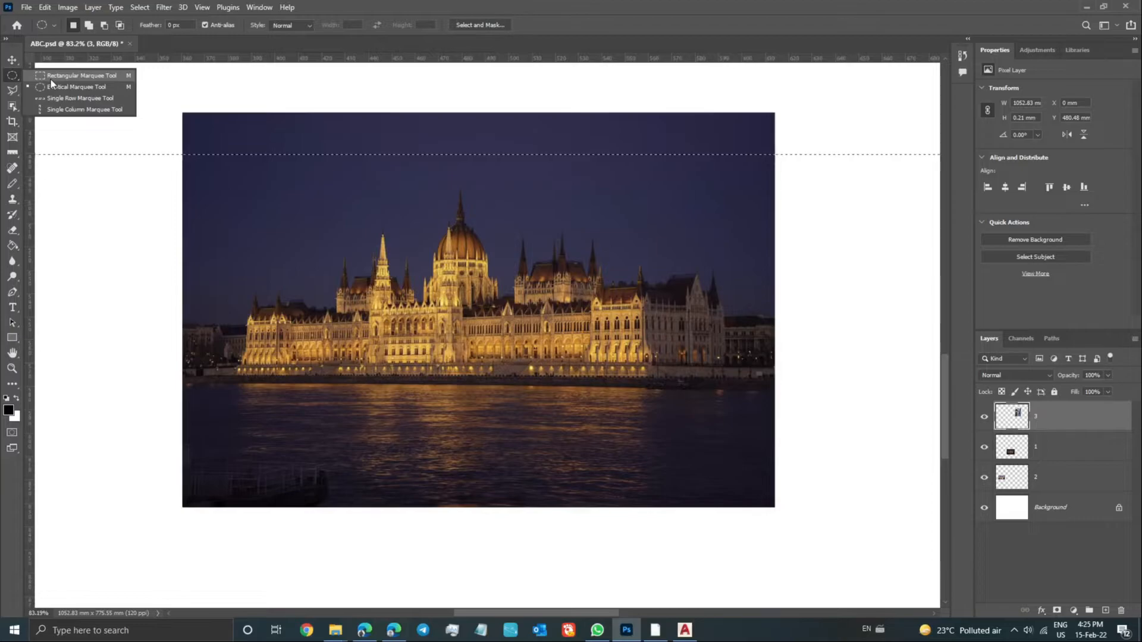
{"action": "left_click", "coordinate": [51, 78]}
{"action": "left_click", "coordinate": [295, 305]}
{"action": "left_click_drag", "start_coordinate": [290, 133], "coordinate": [355, 344]}
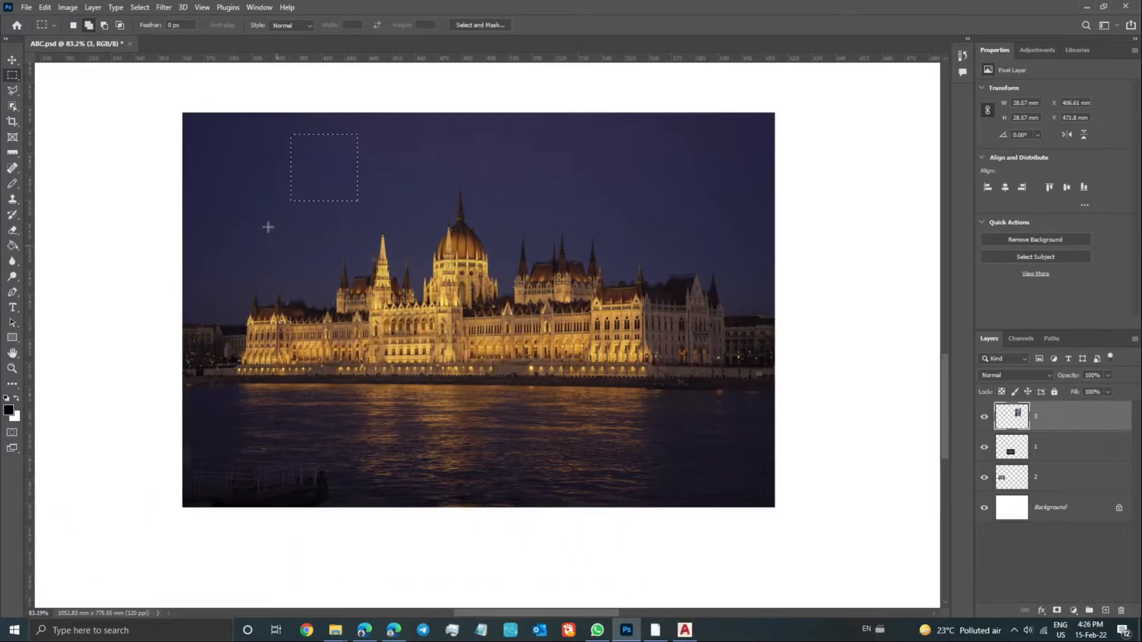
- Replace the square with a circular selection about 25 mm wide near the dome's spire using the Elliptical Marquee
{"action": "right_click", "coordinate": [15, 73]}
{"action": "left_click", "coordinate": [42, 83]}
{"action": "left_click_drag", "start_coordinate": [518, 167], "coordinate": [424, 222]}
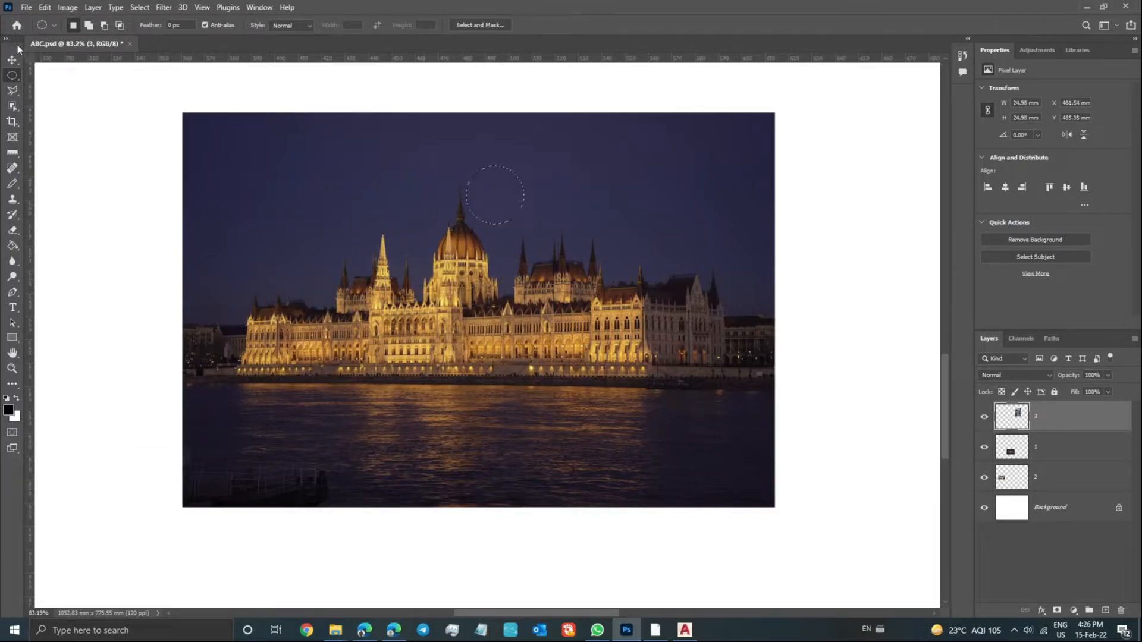
- Select a single pixel row across the night photo with the Single Row Marquee, placing it in the sky just below the dome's spire tip
{"action": "right_click", "coordinate": [12, 75]}
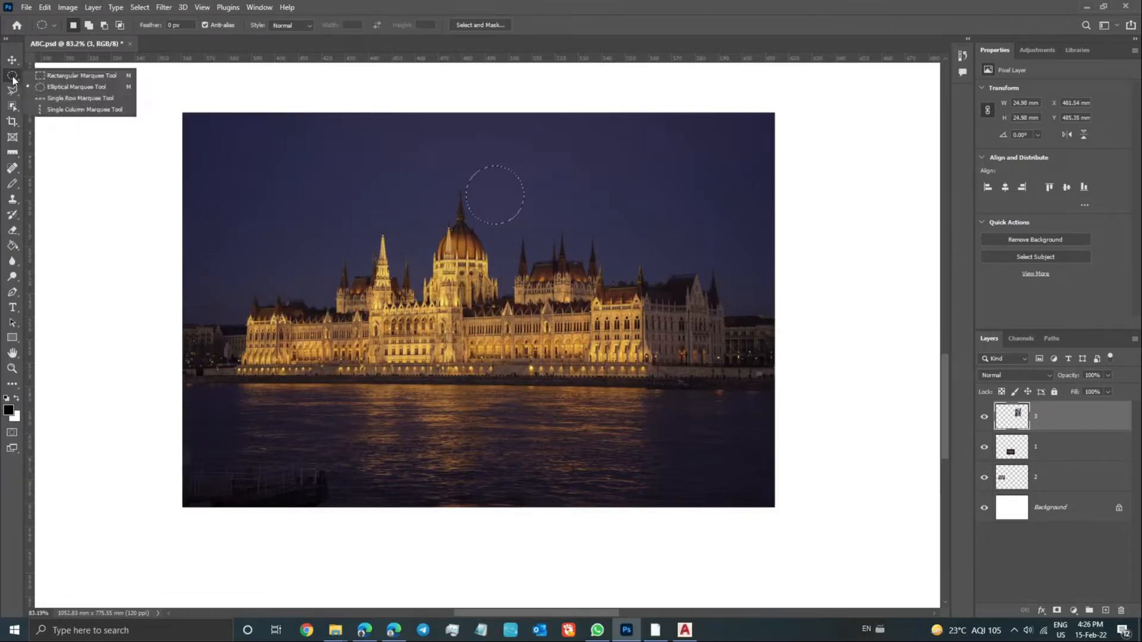
{"action": "left_click", "coordinate": [91, 99]}
{"action": "left_click_drag", "start_coordinate": [286, 243], "coordinate": [533, 286]}
{"action": "left_click", "coordinate": [243, 231]}
{"action": "mouse_move", "coordinate": [372, 199]}
{"action": "left_mouse_down"}
{"action": "mouse_move", "coordinate": [371, 288]}
{"action": "mouse_move", "coordinate": [394, 204]}
{"action": "left_mouse_up"}
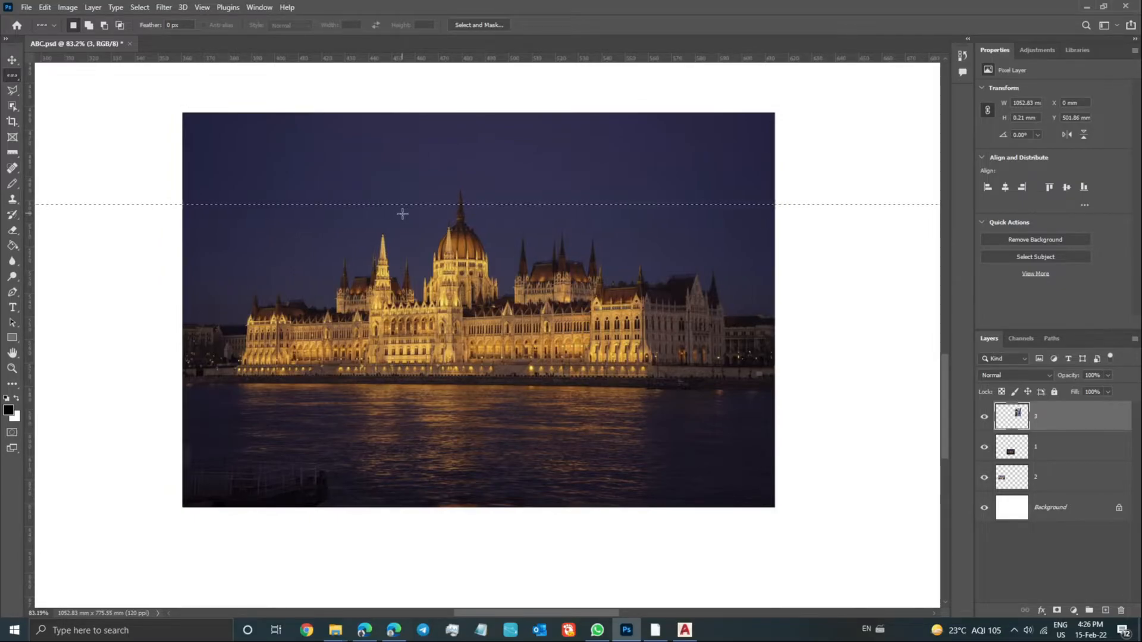
- Place and clear a single pixel column selection on the night photo, and switch back to the Rectangular Marquee
{"action": "right_click", "coordinate": [13, 79]}
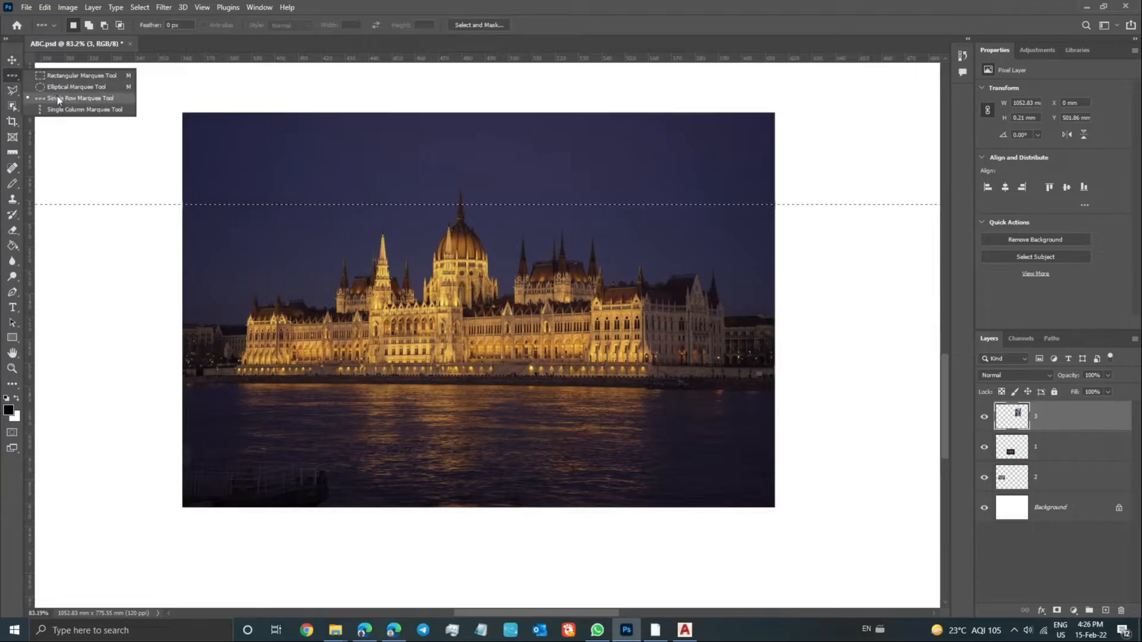
{"action": "left_click", "coordinate": [59, 111]}
{"action": "left_click", "coordinate": [638, 324]}
{"action": "left_click_drag", "start_coordinate": [686, 219], "coordinate": [496, 357]}
{"action": "left_click", "coordinate": [616, 286]}
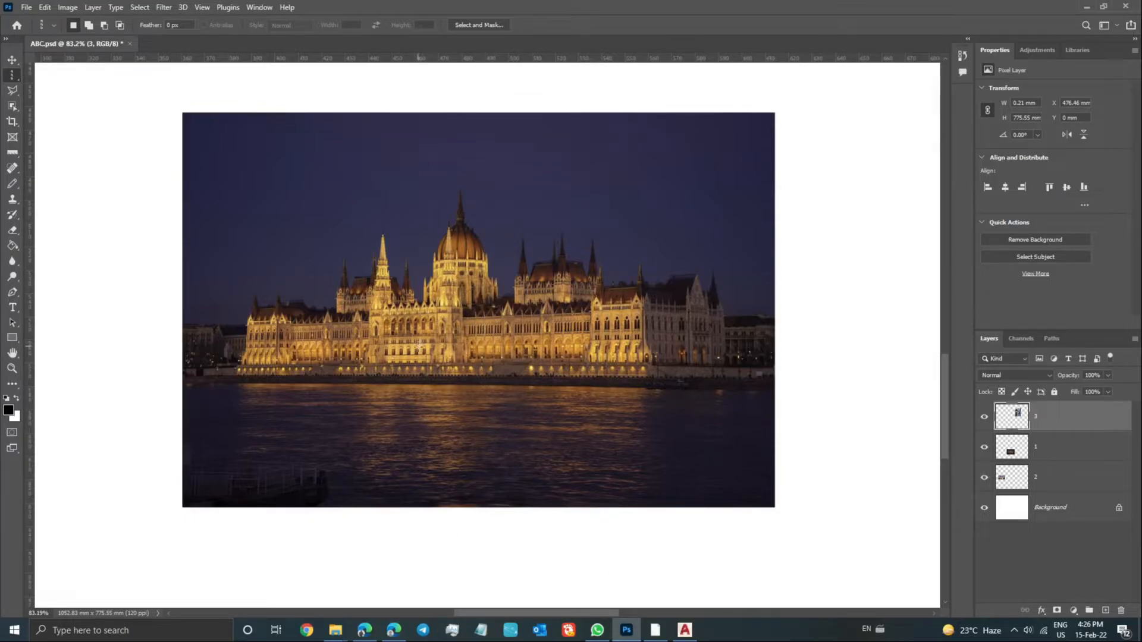
{"action": "right_click", "coordinate": [12, 76]}
{"action": "left_click", "coordinate": [38, 79]}
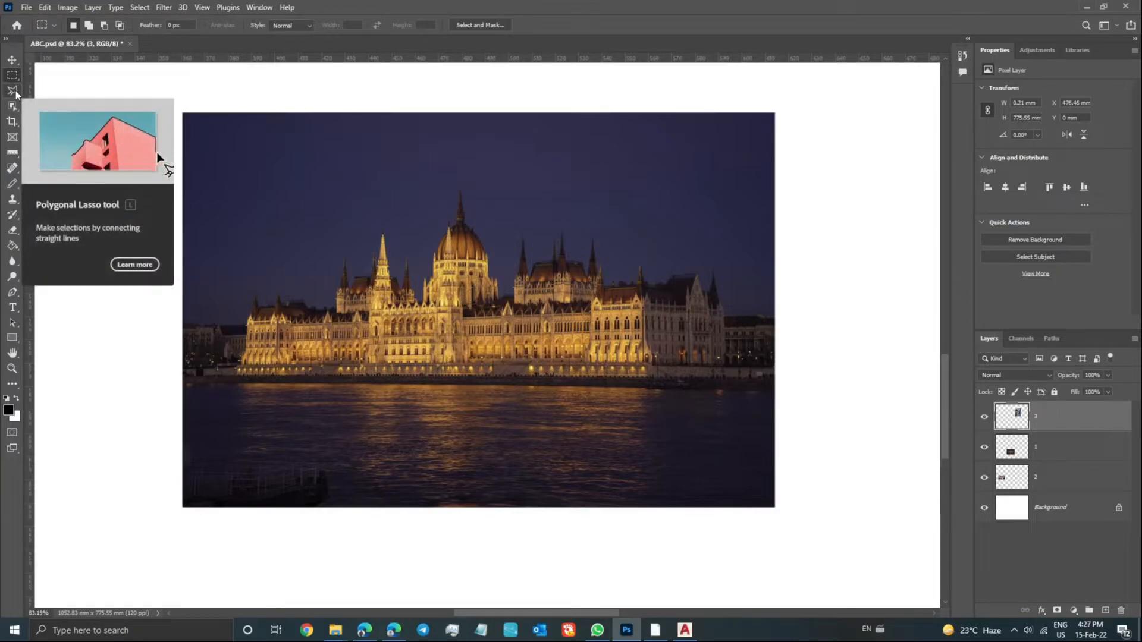
- Start a Polygonal Lasso outline at the upper-left corner of the modern house's upper box and remove the misplaced points along its top edge
{"action": "scroll", "coordinate": [469, 323], "scroll_direction": "down", "scroll_amount": 5}
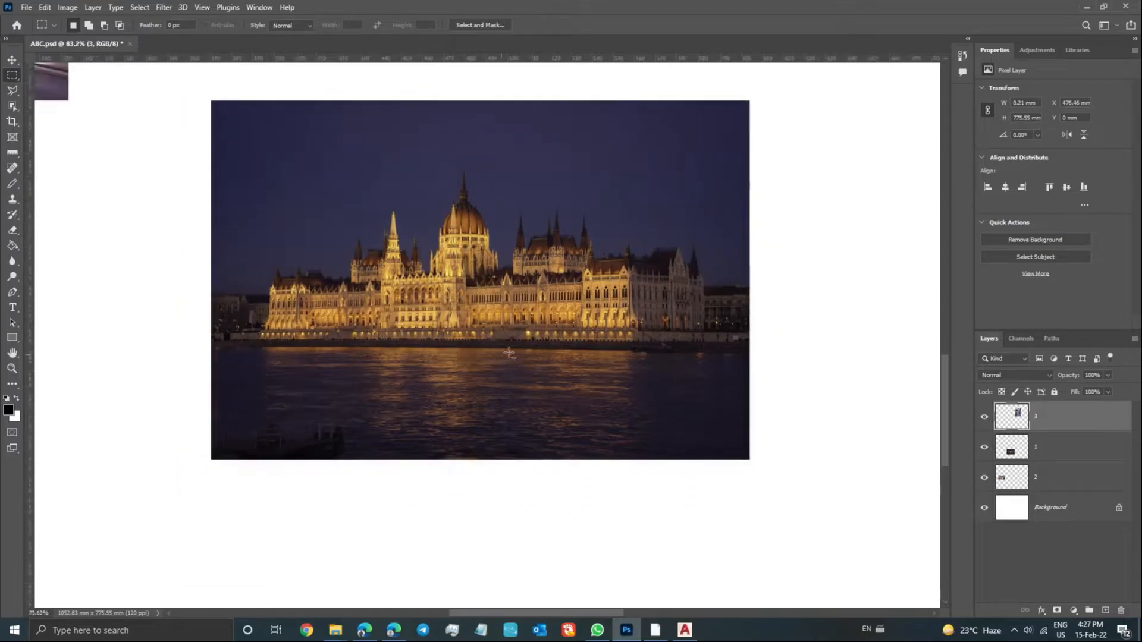
{"action": "scroll", "coordinate": [208, 214], "scroll_direction": "up", "scroll_amount": 4}
{"action": "scroll", "coordinate": [399, 150], "scroll_direction": "up", "scroll_amount": 6}
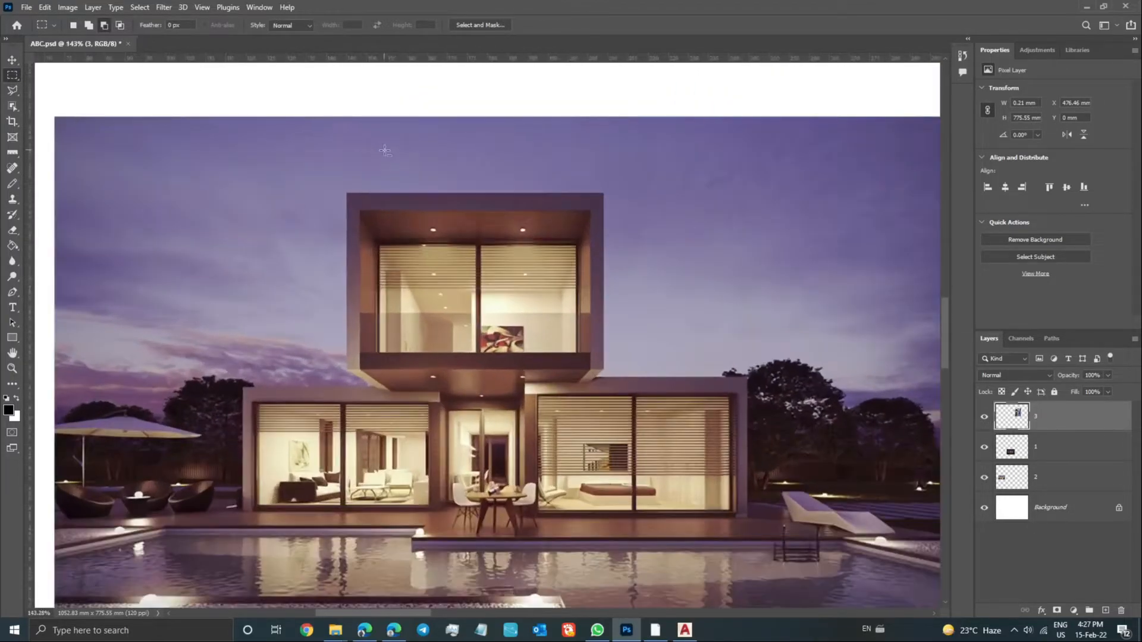
{"action": "left_click", "coordinate": [18, 93]}
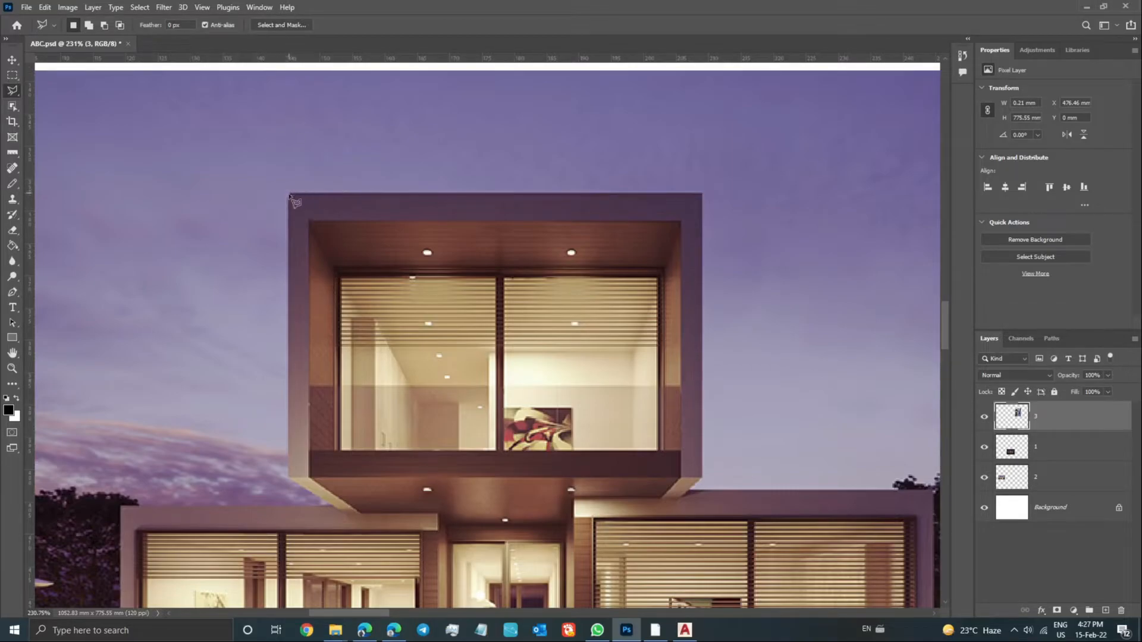
{"action": "scroll", "coordinate": [333, 260], "scroll_direction": "down", "scroll_amount": 5}
{"action": "scroll", "coordinate": [274, 313], "scroll_direction": "up", "scroll_amount": 6}
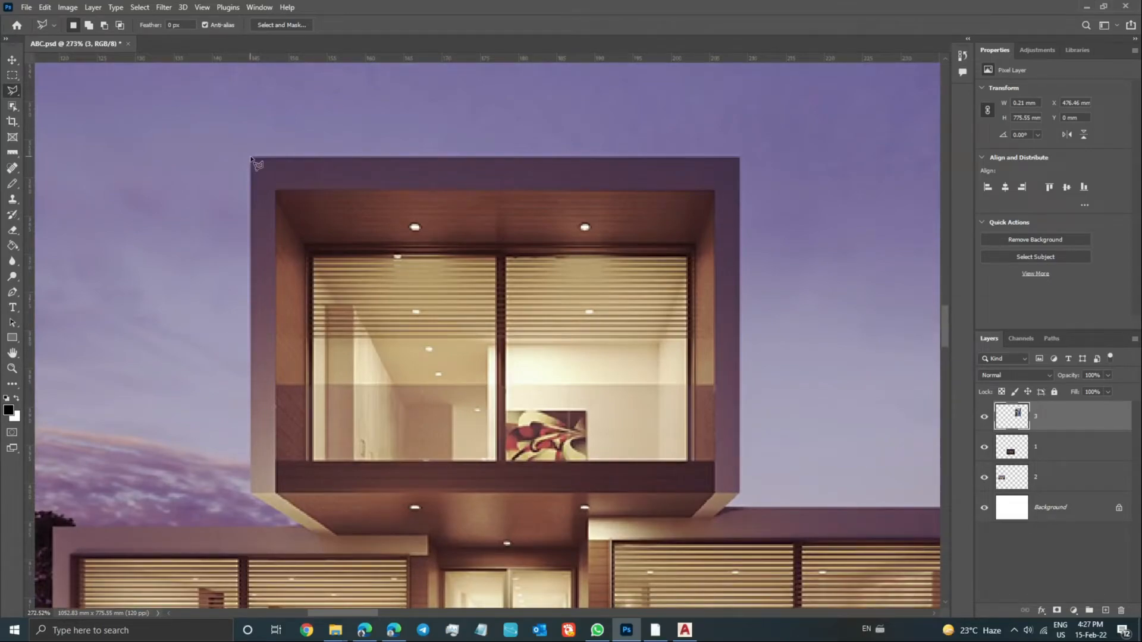
{"action": "left_click", "coordinate": [250, 157]}
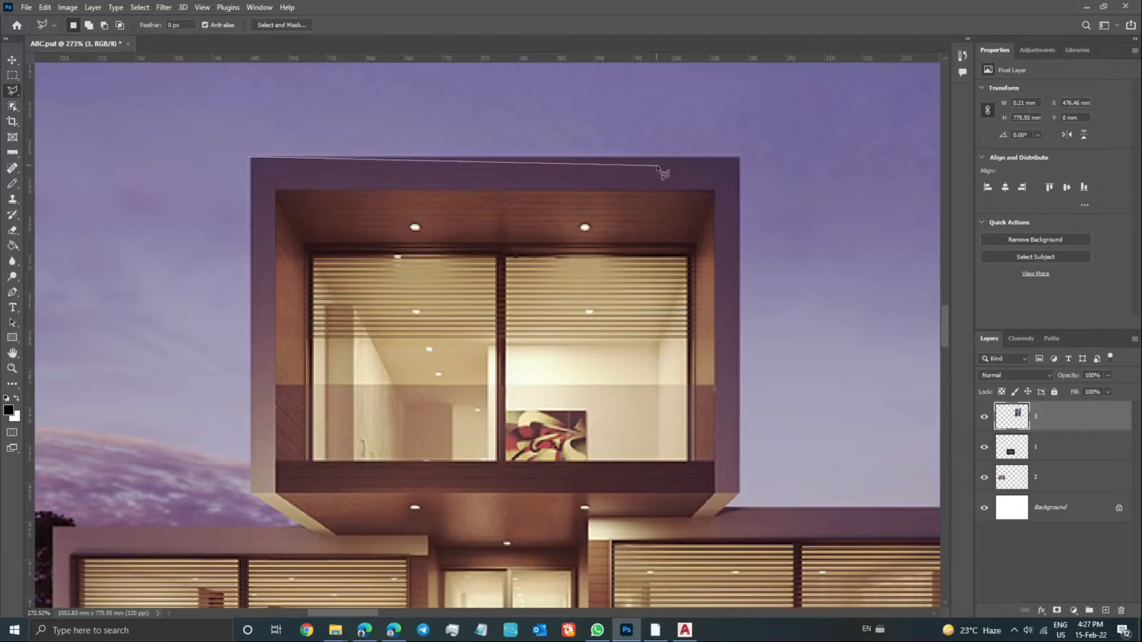
{"action": "left_click", "coordinate": [739, 165]}
{"action": "key", "text": "BackSpace"}
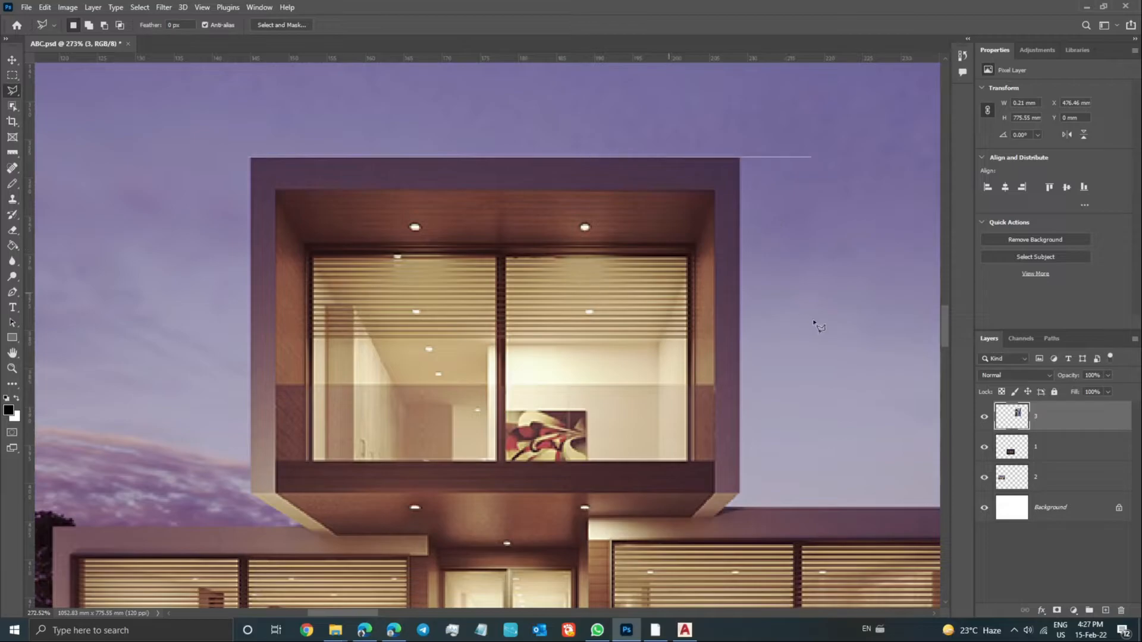
{"action": "key", "text": "BackSpace"}
- Continue the lasso outline around the upper box's remaining corners and close it into a selection about 64 × 44 mm
{"action": "left_click", "coordinate": [739, 158]}
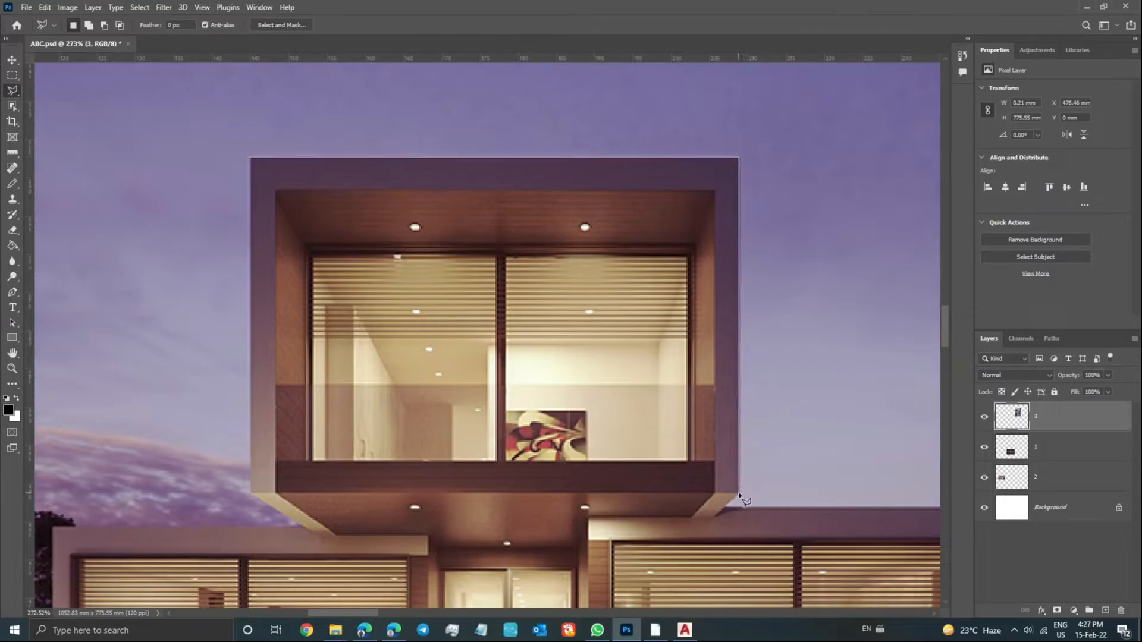
{"action": "left_click", "coordinate": [740, 494]}
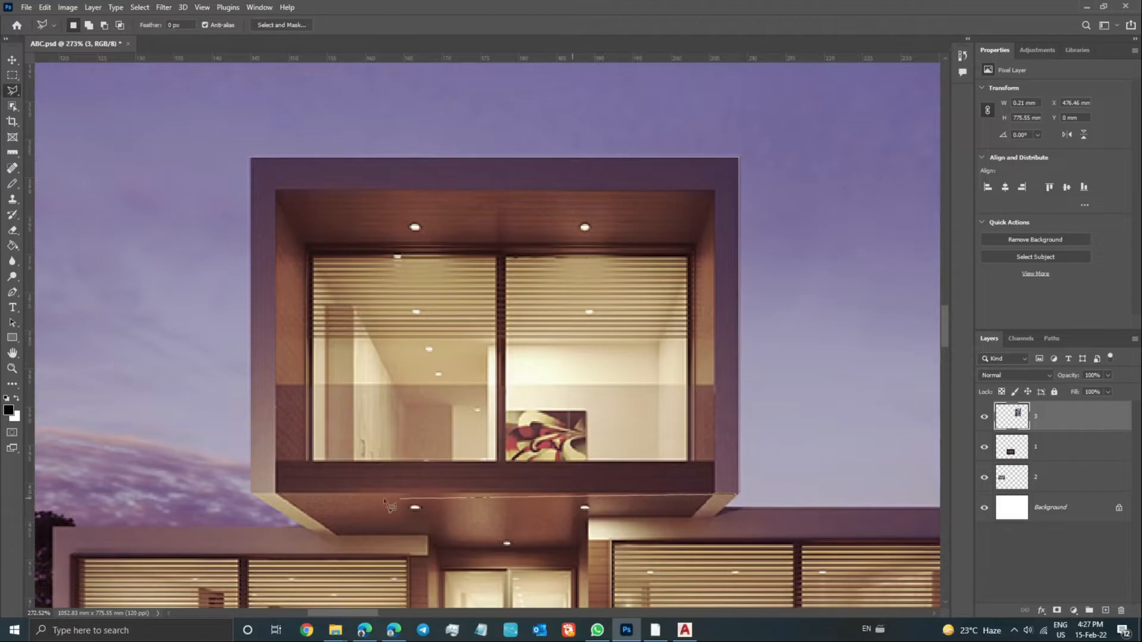
{"action": "left_click", "coordinate": [251, 493]}
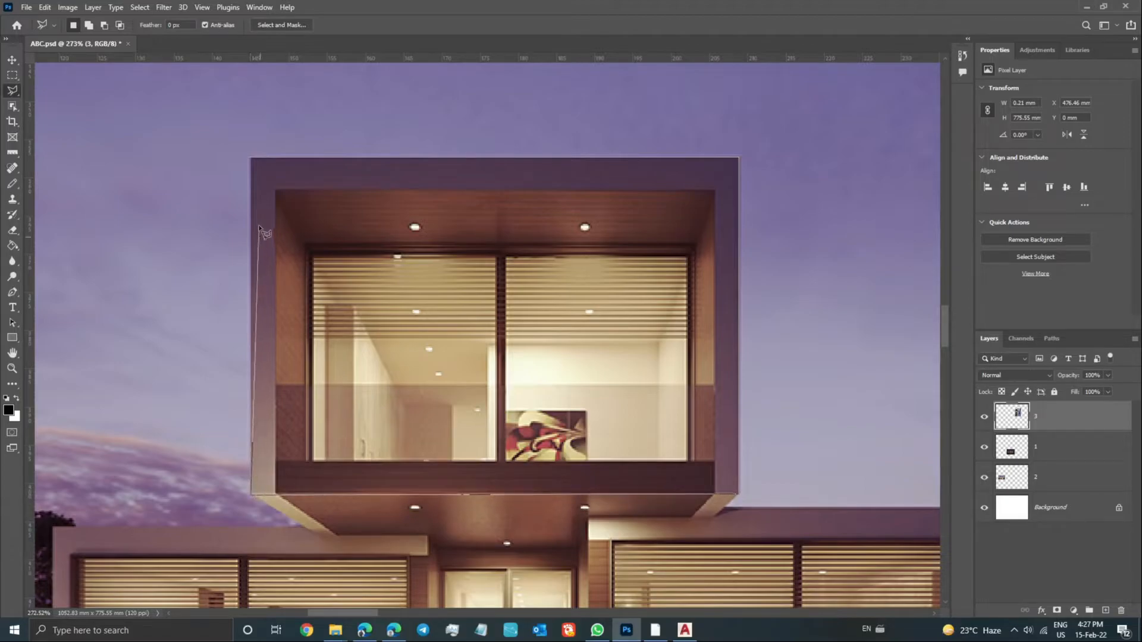
{"action": "left_click", "coordinate": [251, 158]}
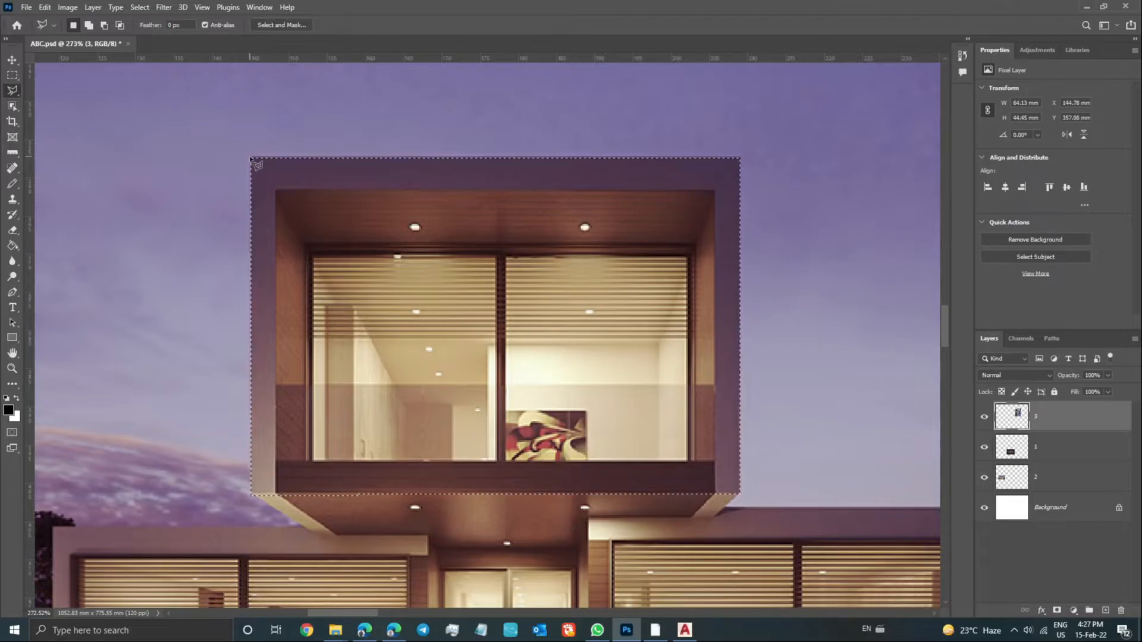
- Clear the selection and retrace the upper box with the Polygonal Lasso corner by corner, closing it at the starting point
{"action": "left_click", "coordinate": [252, 160]}
{"action": "left_click", "coordinate": [739, 158]}
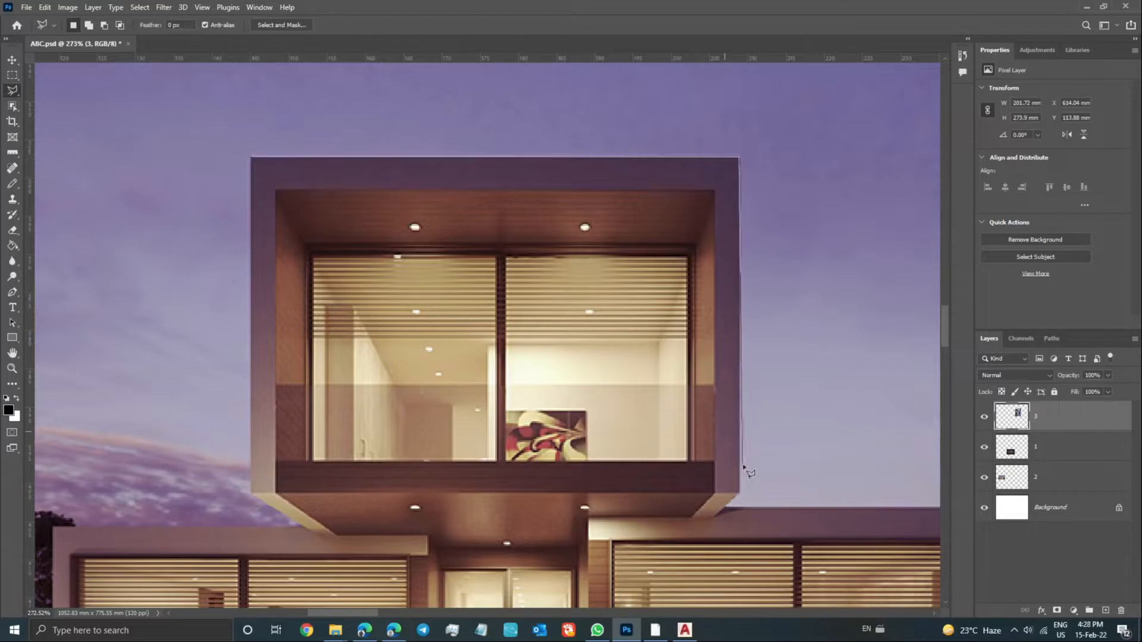
{"action": "left_click", "coordinate": [739, 494]}
{"action": "left_click", "coordinate": [250, 493]}
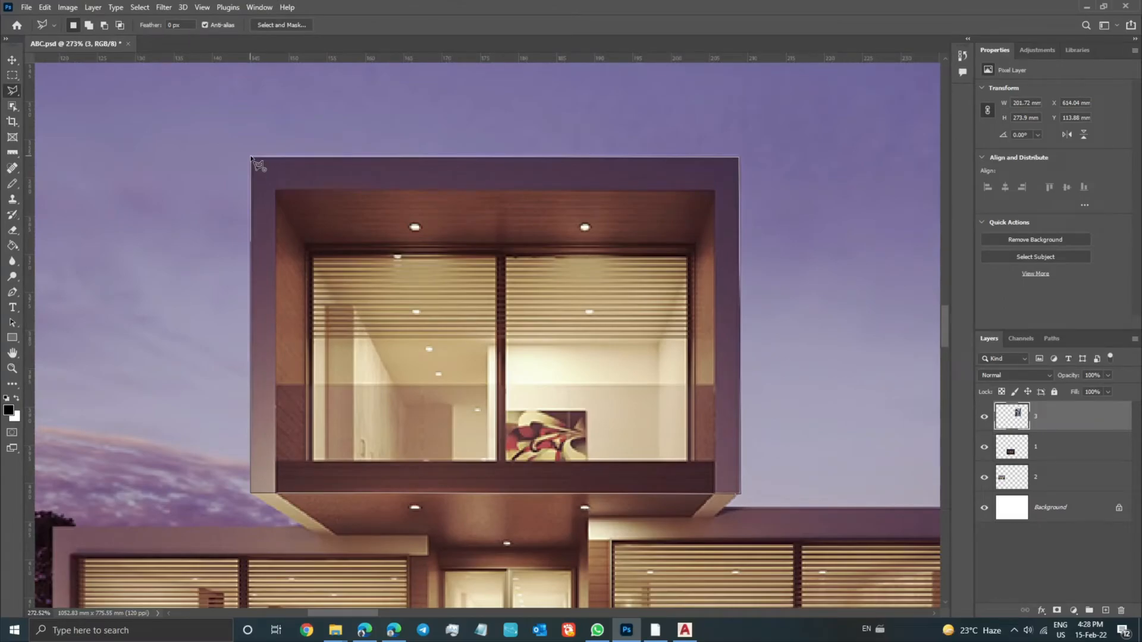
{"action": "left_click", "coordinate": [251, 158]}
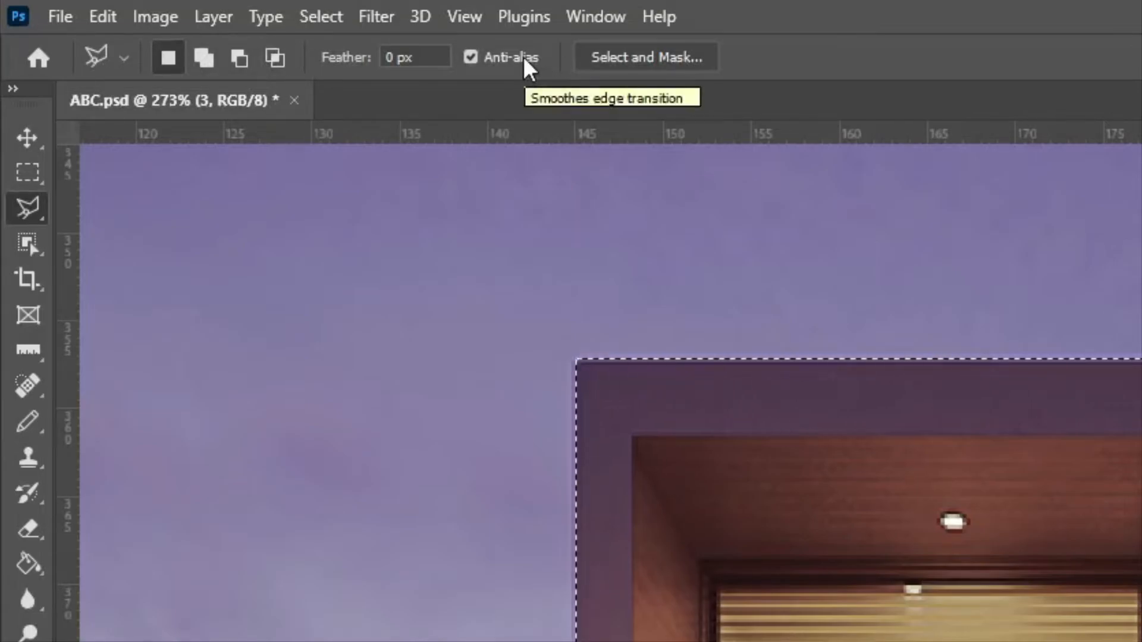
- Turn off Anti-alias, draw a small polygonal test selection across the box's top edge, and inspect its edges up close
{"action": "left_click", "coordinate": [525, 61]}
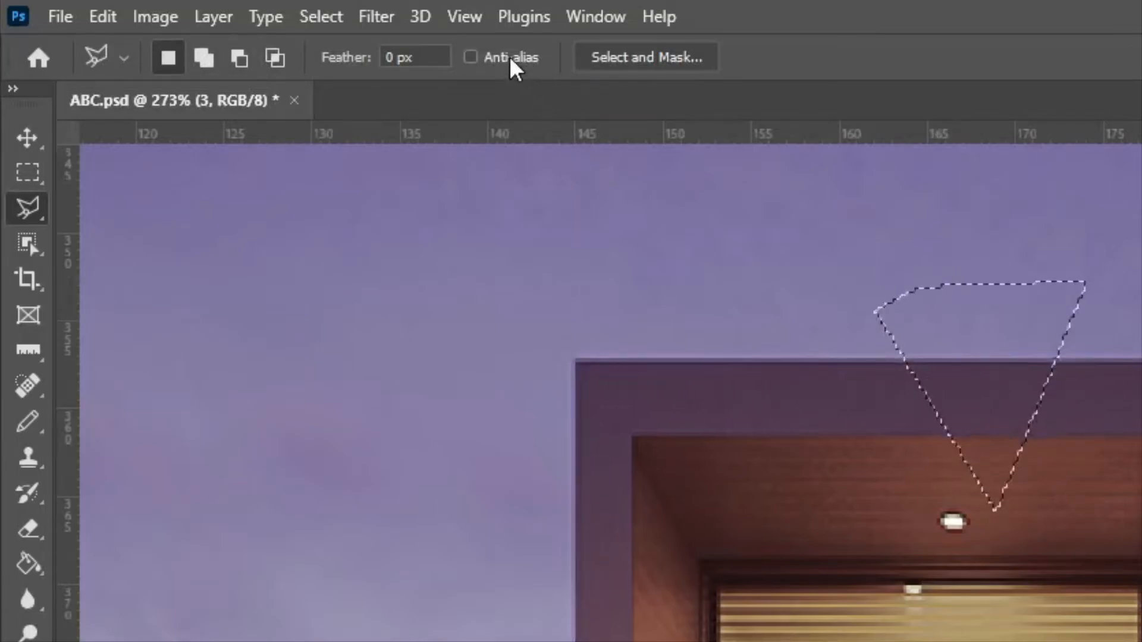
{"action": "scroll", "coordinate": [993, 331], "scroll_direction": "up", "scroll_amount": 1}
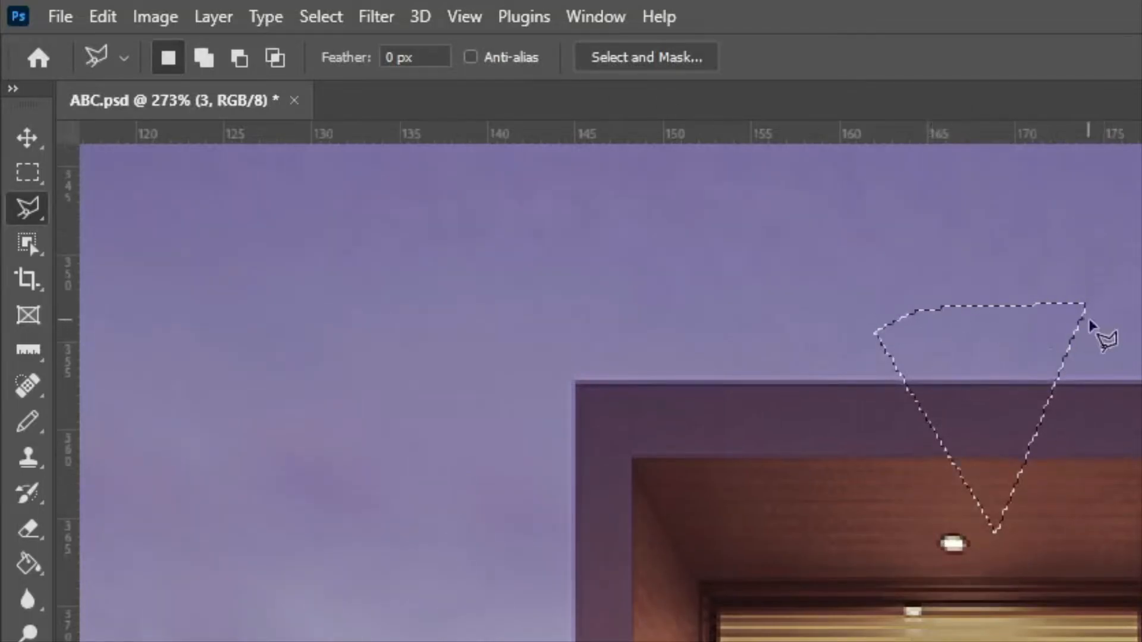
{"action": "scroll", "coordinate": [1029, 370], "scroll_direction": "up", "scroll_amount": 5}
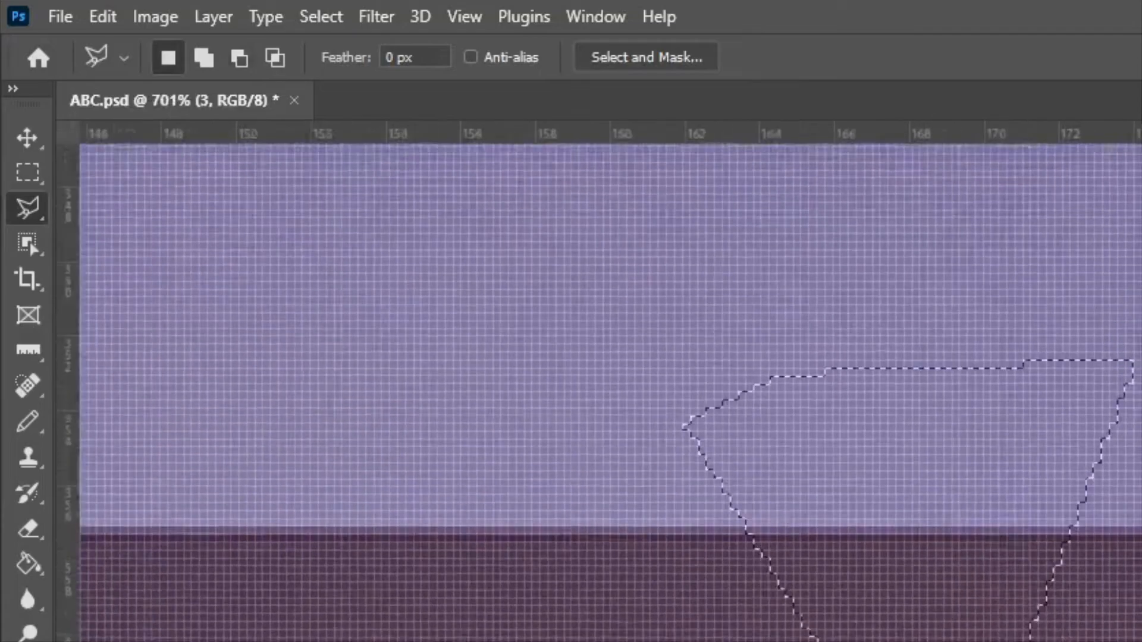
{"action": "scroll", "coordinate": [972, 619], "scroll_direction": "down", "scroll_amount": 3}
- Turn Anti-alias back on, draw another polygonal test selection across the box's top edge to inspect, and clear it
{"action": "left_click", "coordinate": [513, 59]}
{"action": "scroll", "coordinate": [1121, 530], "scroll_direction": "up", "scroll_amount": 1}
{"action": "scroll", "coordinate": [1121, 530], "scroll_direction": "up", "scroll_amount": 2}
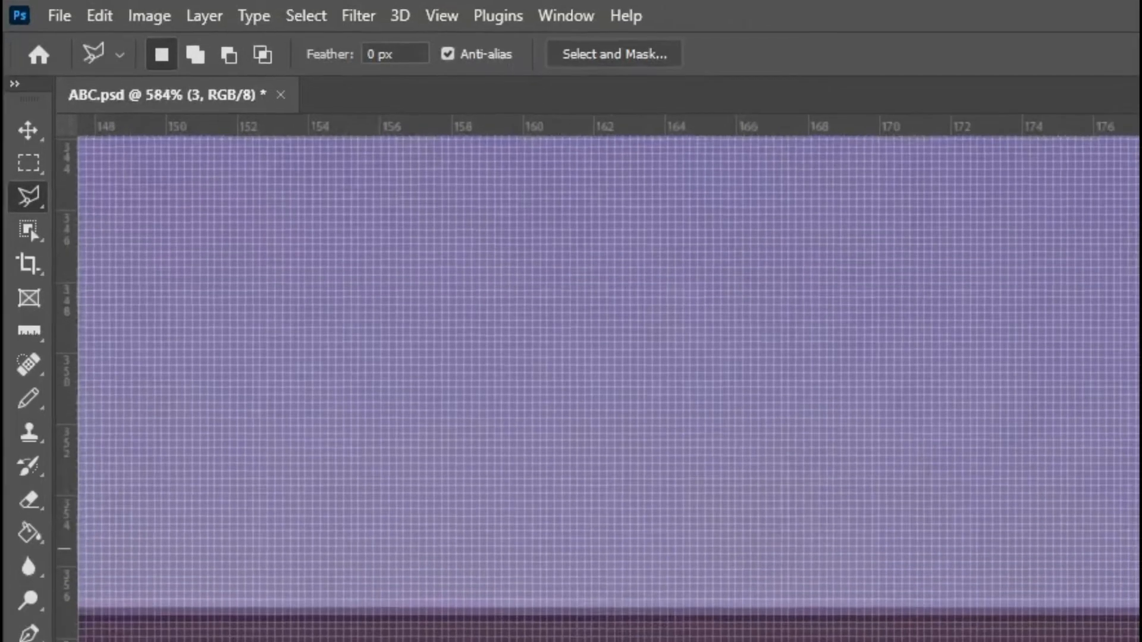
{"action": "scroll", "coordinate": [1136, 417], "scroll_direction": "down", "scroll_amount": 4}
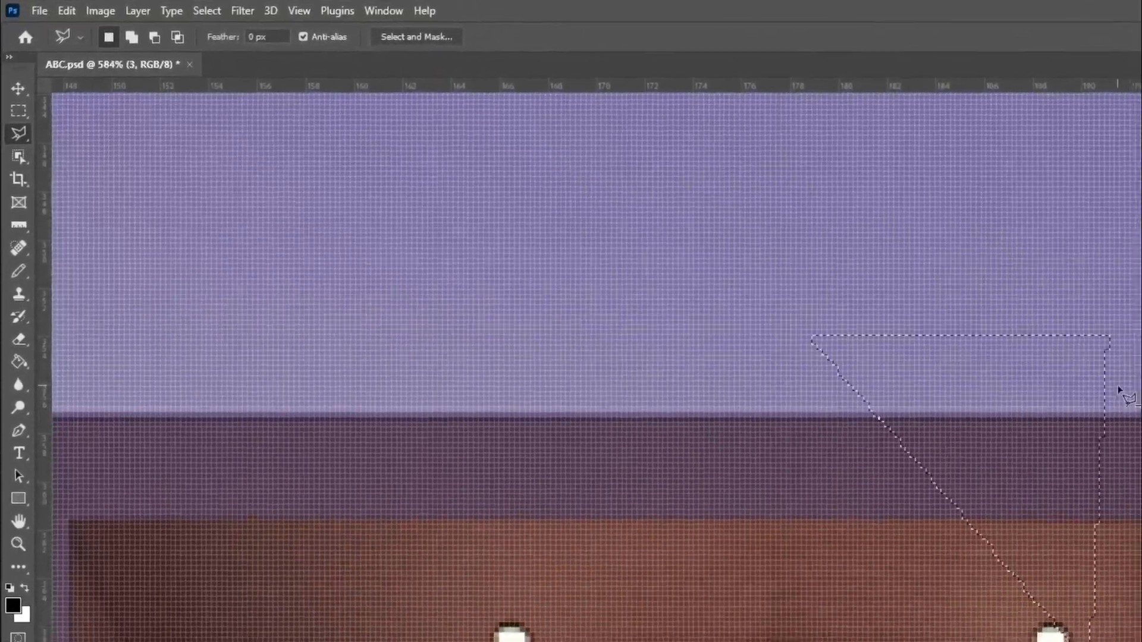
{"action": "key", "text": "Escape"}
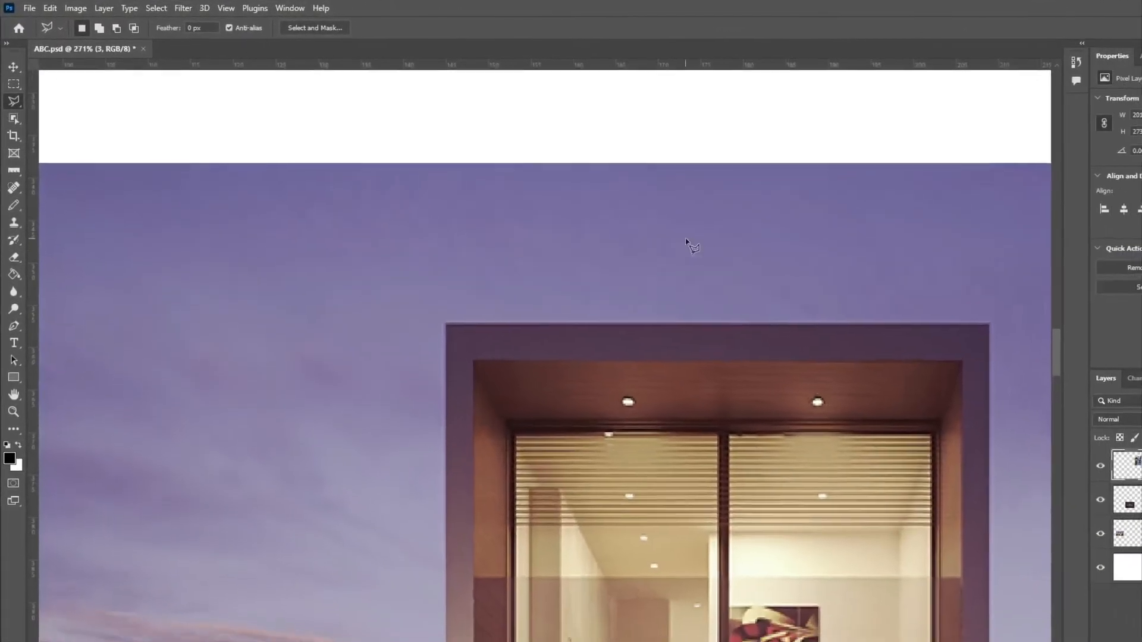
- Trace the house's upper box freehand with the Lasso Tool as a selection about 67 × 47 mm, and clear it
{"action": "scroll", "coordinate": [686, 238], "scroll_direction": "down", "scroll_amount": 2}
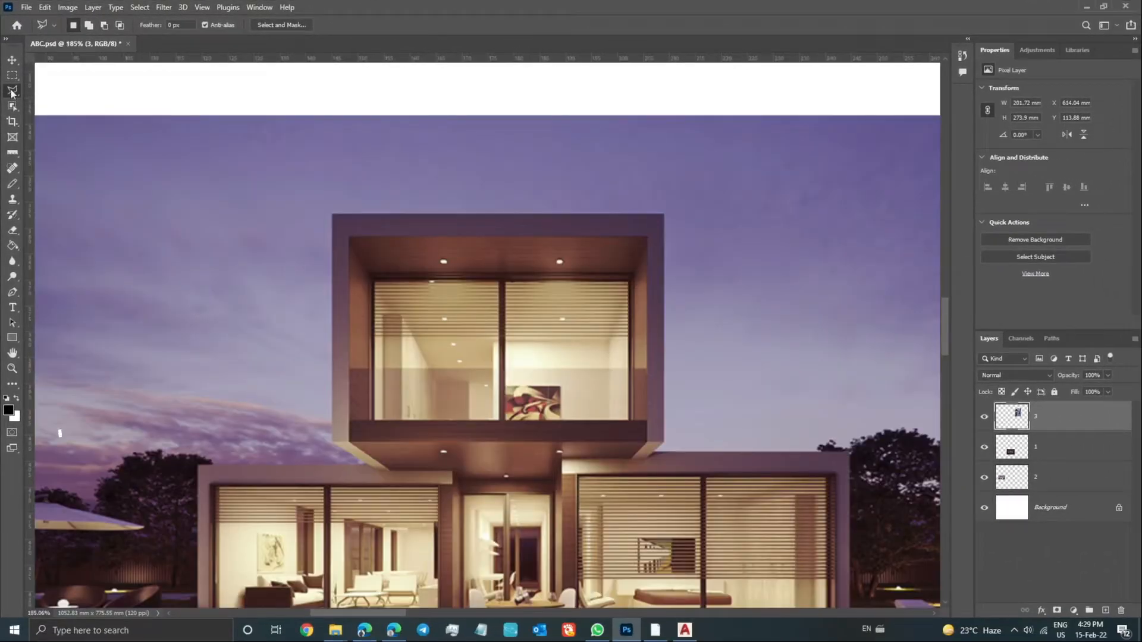
{"action": "right_click", "coordinate": [12, 91]}
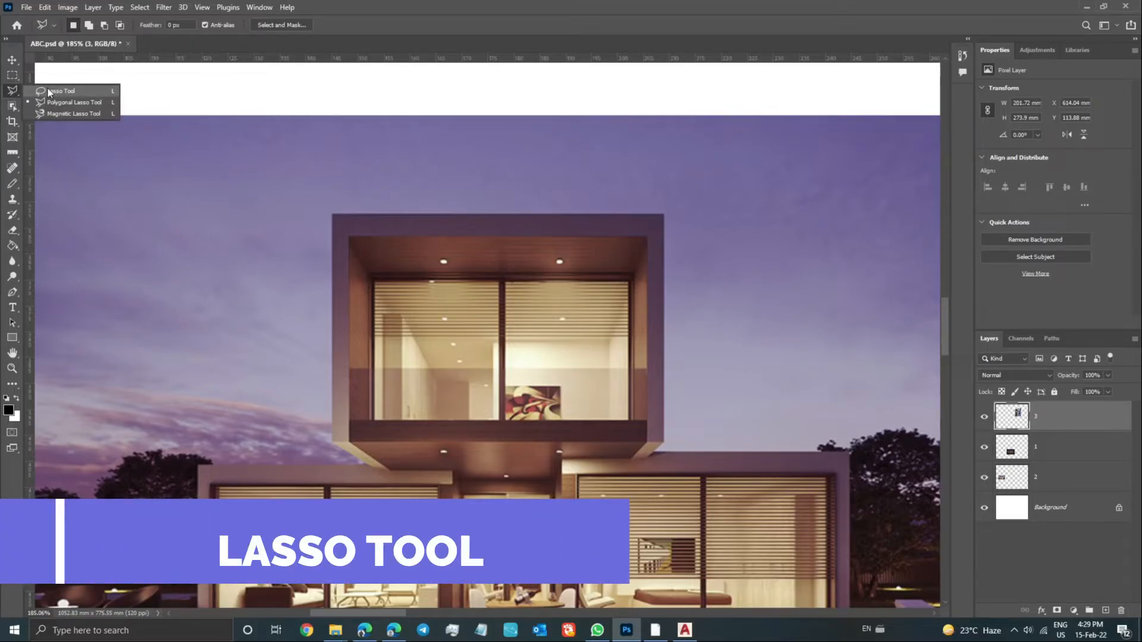
{"action": "left_click", "coordinate": [85, 91]}
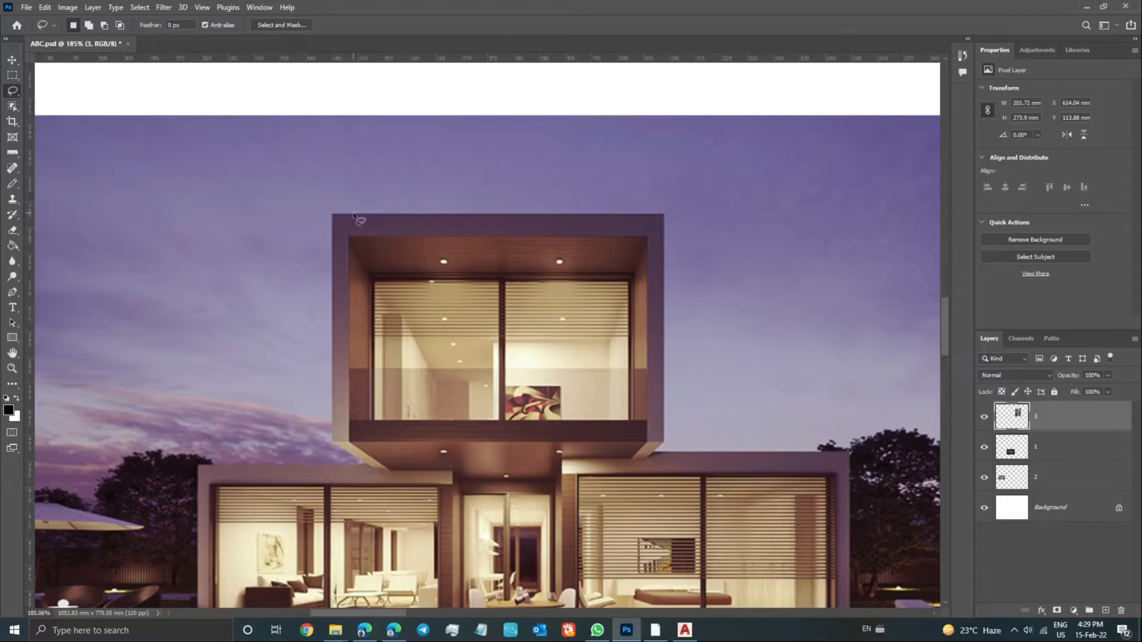
{"action": "mouse_move", "coordinate": [332, 214]}
{"action": "left_mouse_down"}
{"action": "mouse_move", "coordinate": [471, 214]}
{"action": "mouse_move", "coordinate": [458, 215]}
{"action": "left_mouse_up"}
{"action": "mouse_move", "coordinate": [333, 215]}
{"action": "left_mouse_down"}
{"action": "mouse_move", "coordinate": [654, 216]}
{"action": "mouse_move", "coordinate": [671, 255]}
{"action": "left_mouse_up"}
{"action": "mouse_move", "coordinate": [661, 450]}
{"action": "left_mouse_down"}
{"action": "mouse_move", "coordinate": [335, 447]}
{"action": "mouse_move", "coordinate": [330, 361]}
{"action": "left_mouse_up"}
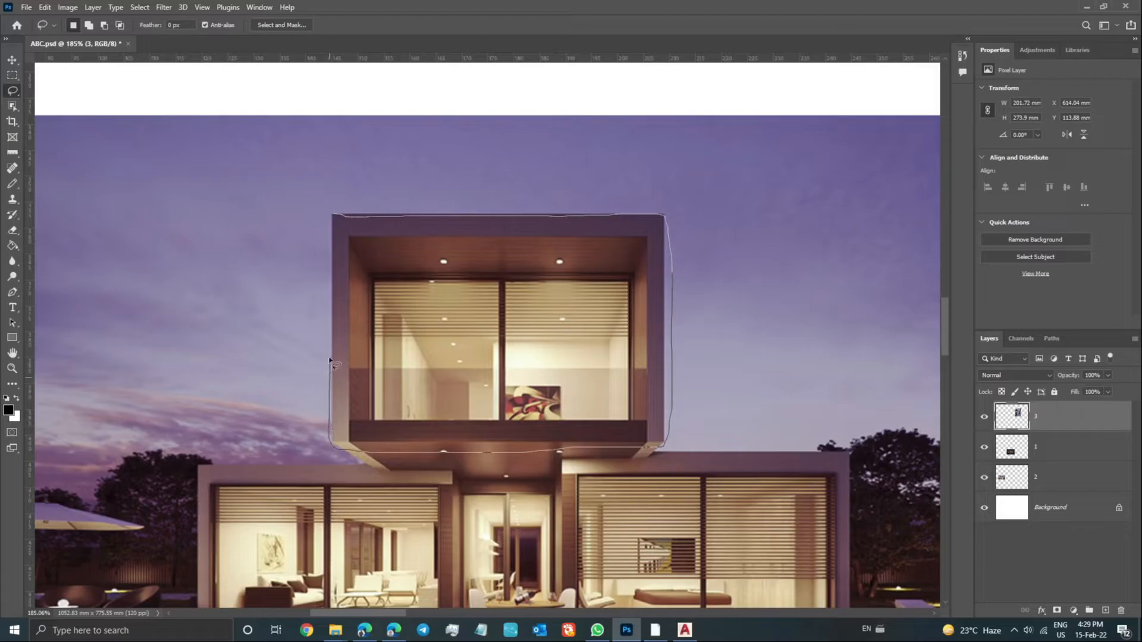
{"action": "left_click_drag", "start_coordinate": [326, 315], "coordinate": [336, 213]}
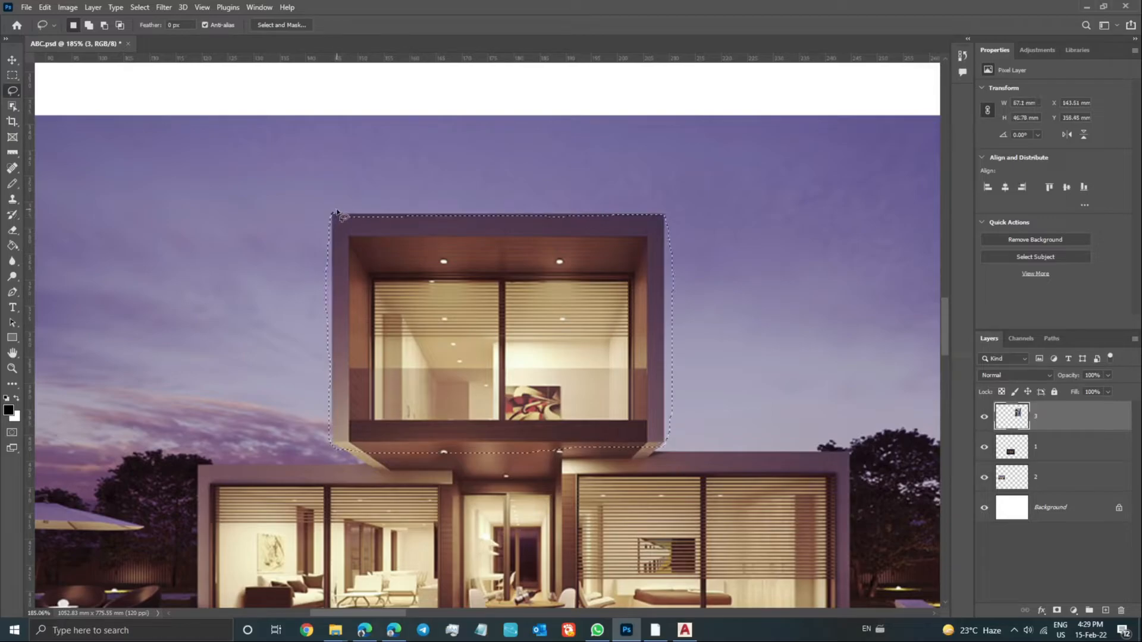
{"action": "key", "text": "ctrl+d"}
- Try tracing the edges of the upper box with the Magnetic Lasso Tool, and abandon the outline
{"action": "right_click", "coordinate": [15, 91]}
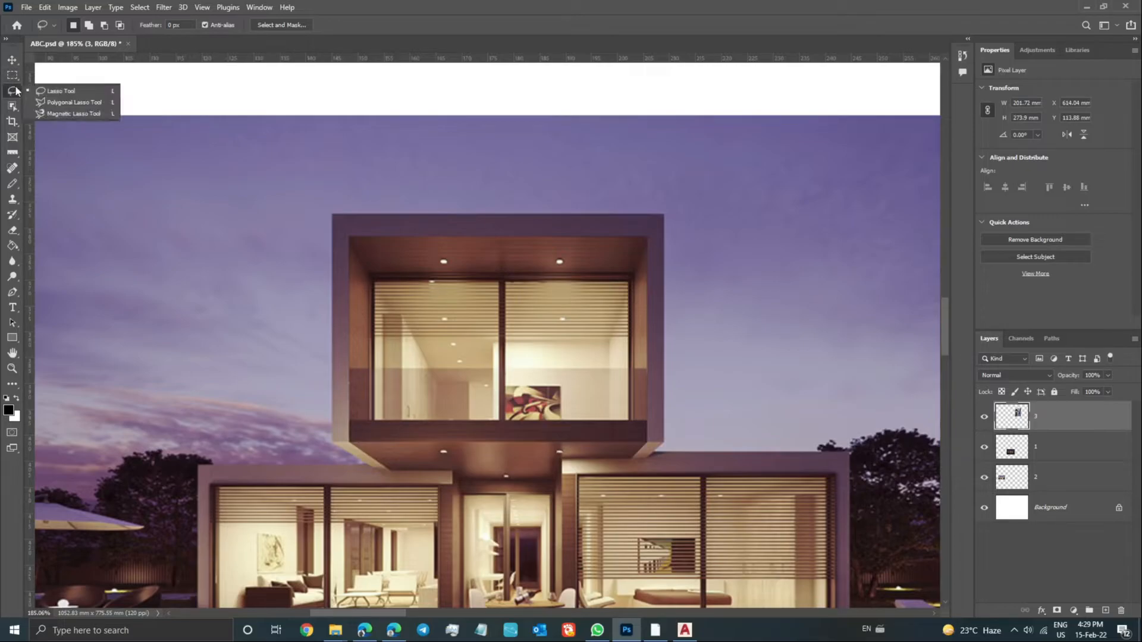
{"action": "left_click", "coordinate": [66, 114]}
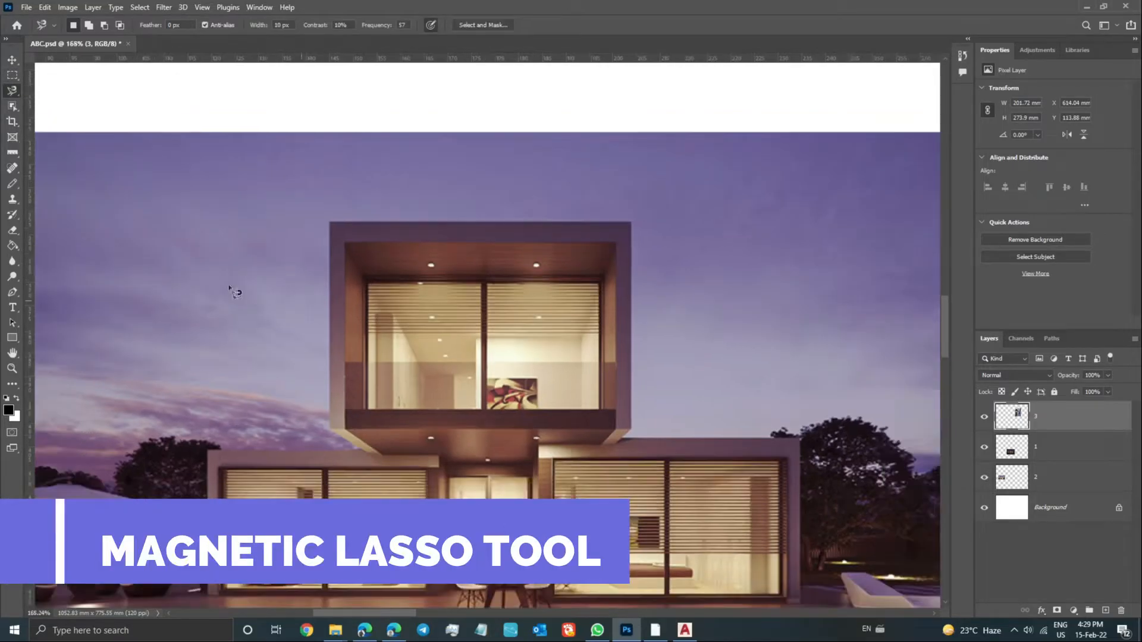
{"action": "scroll", "coordinate": [288, 305], "scroll_direction": "down", "scroll_amount": 5}
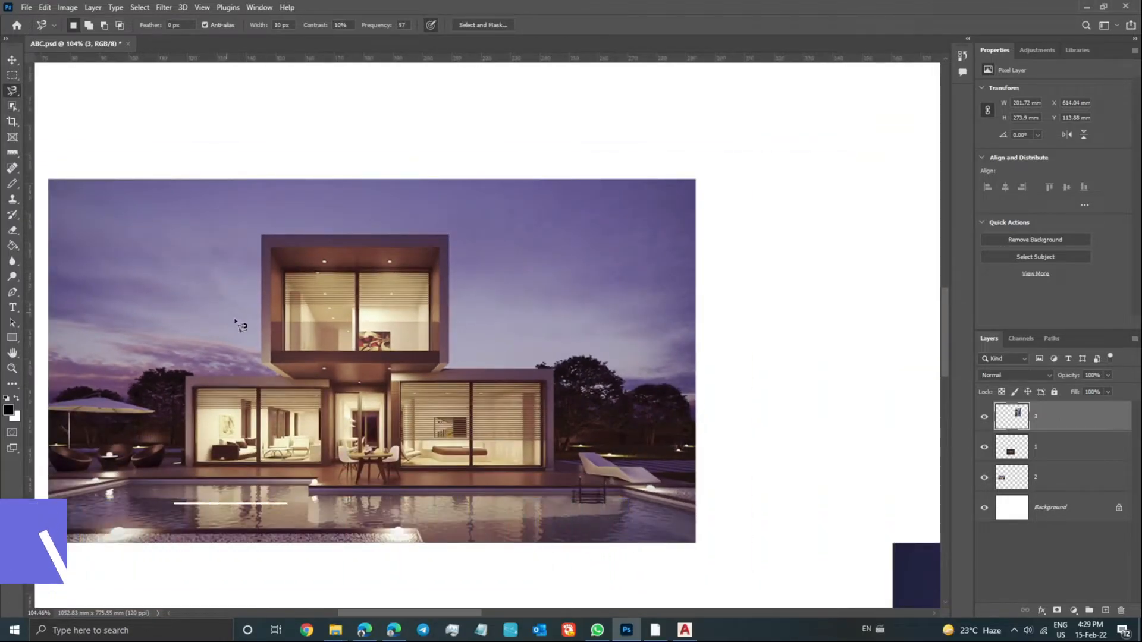
{"action": "scroll", "coordinate": [286, 342], "scroll_direction": "up", "scroll_amount": 5}
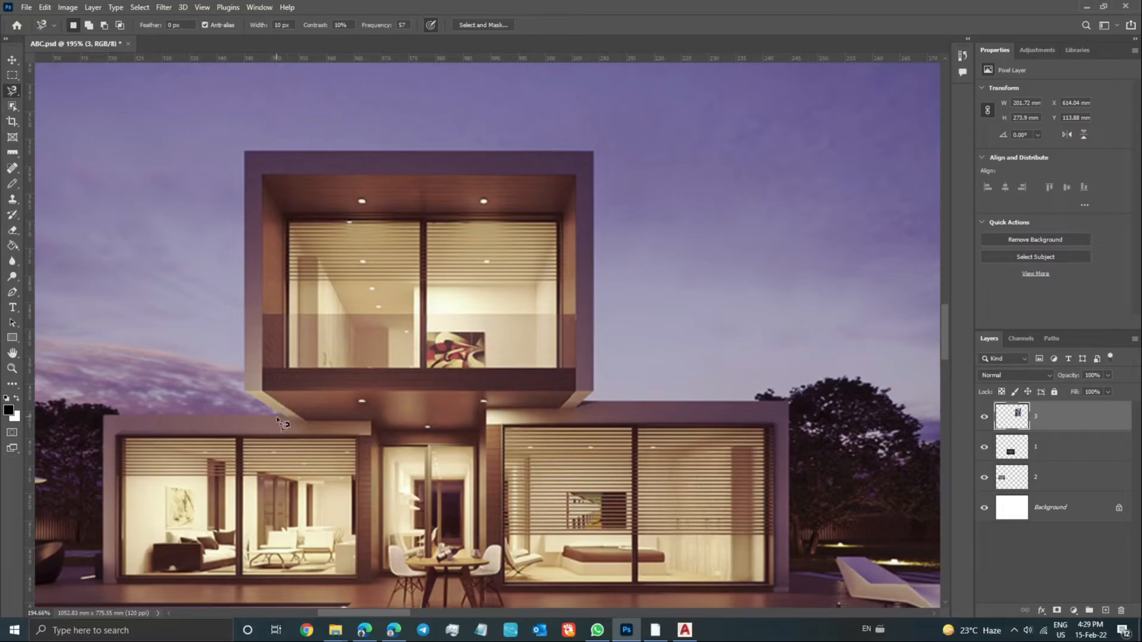
{"action": "left_click", "coordinate": [244, 391]}
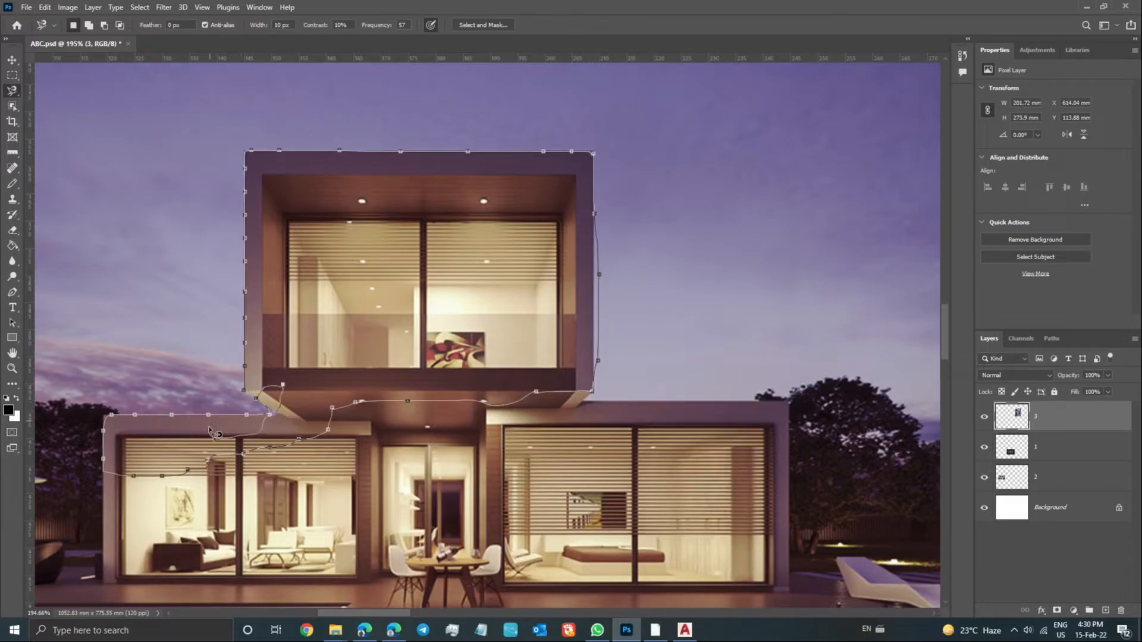
{"action": "key", "text": "Escape"}
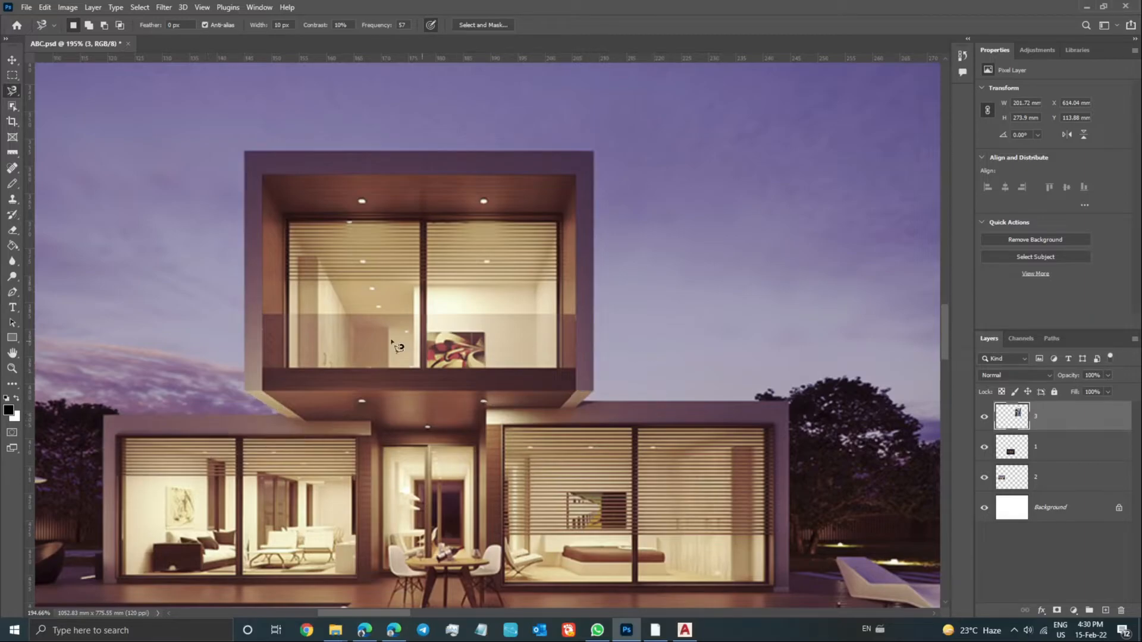
- Select the barred window beside the wooden door by framing it with the Object Selection Tool, about 80 × 83 mm, and inspect the edges
{"action": "scroll", "coordinate": [341, 346], "scroll_direction": "down", "scroll_amount": 5}
{"action": "left_click", "coordinate": [12, 106]}
{"action": "left_click", "coordinate": [46, 109]}
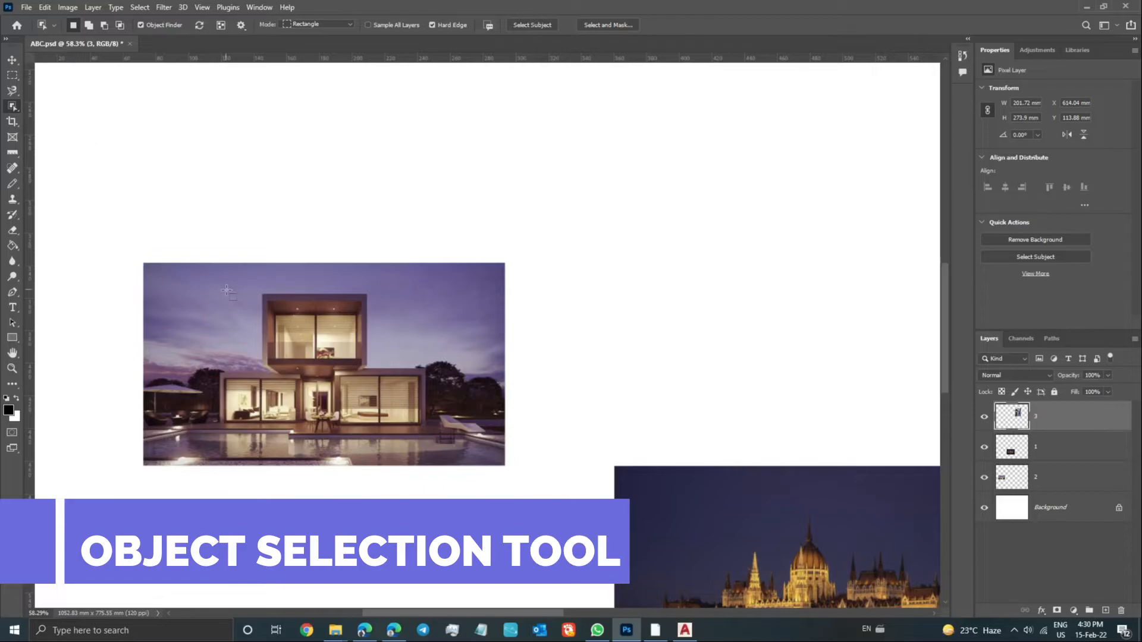
{"action": "scroll", "coordinate": [179, 262], "scroll_direction": "down", "scroll_amount": 3}
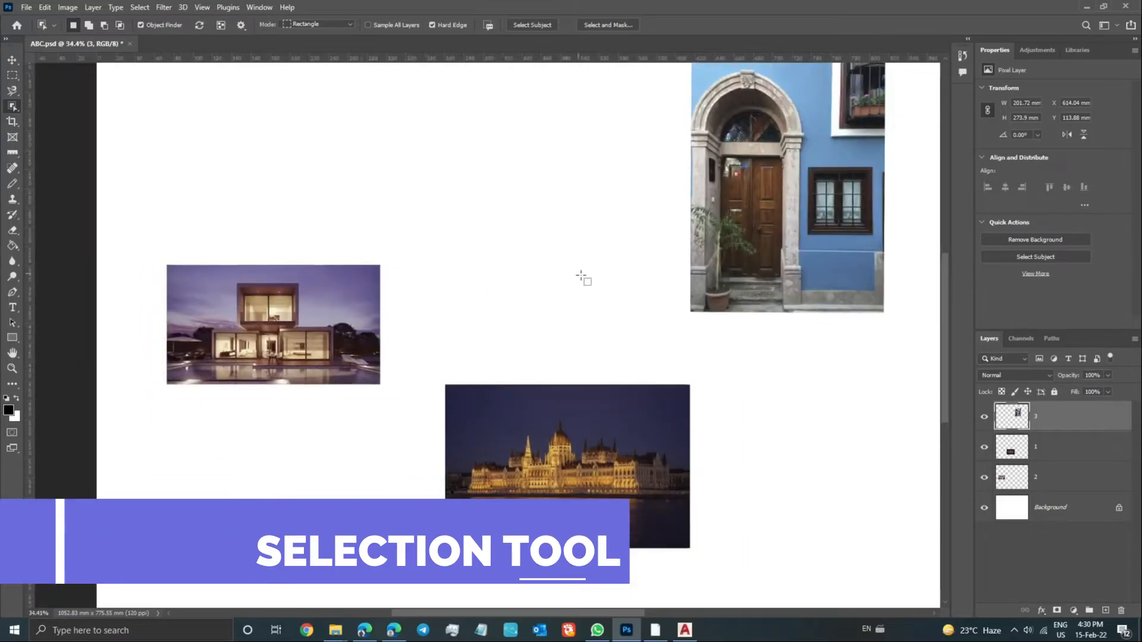
{"action": "scroll", "coordinate": [863, 255], "scroll_direction": "up", "scroll_amount": 1}
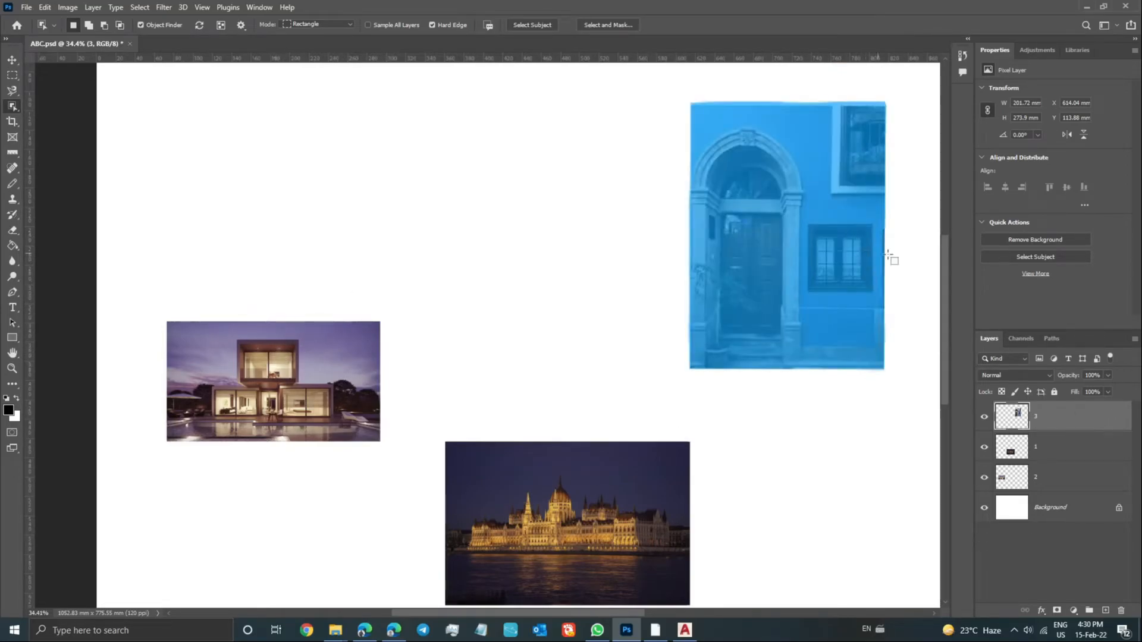
{"action": "scroll", "coordinate": [890, 231], "scroll_direction": "up", "scroll_amount": 3}
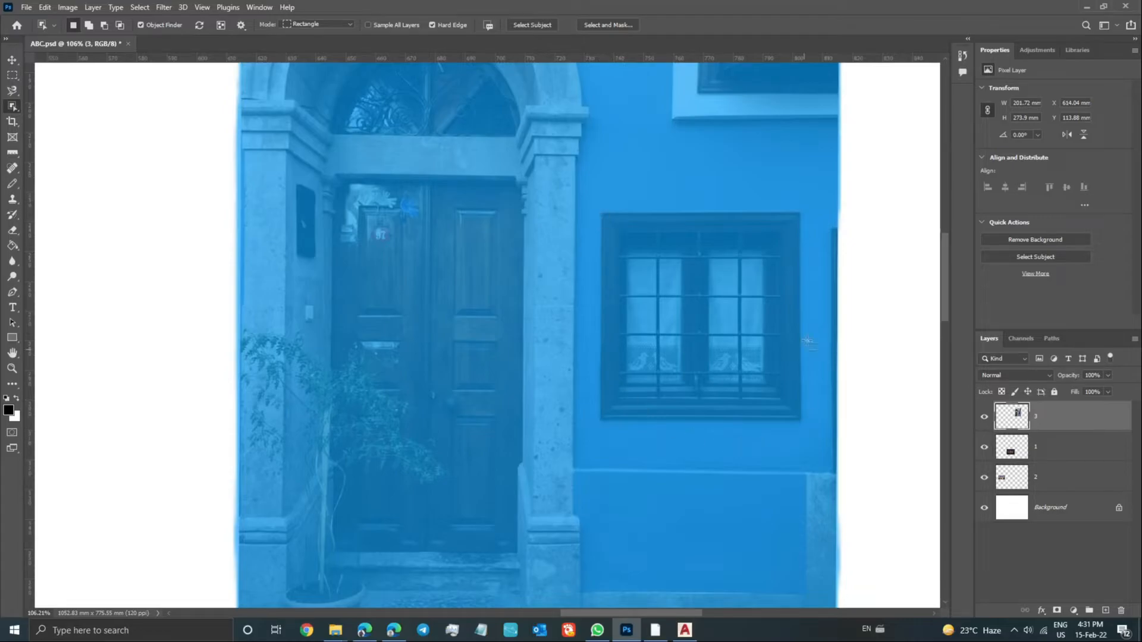
{"action": "left_click_drag", "start_coordinate": [824, 194], "coordinate": [585, 440]}
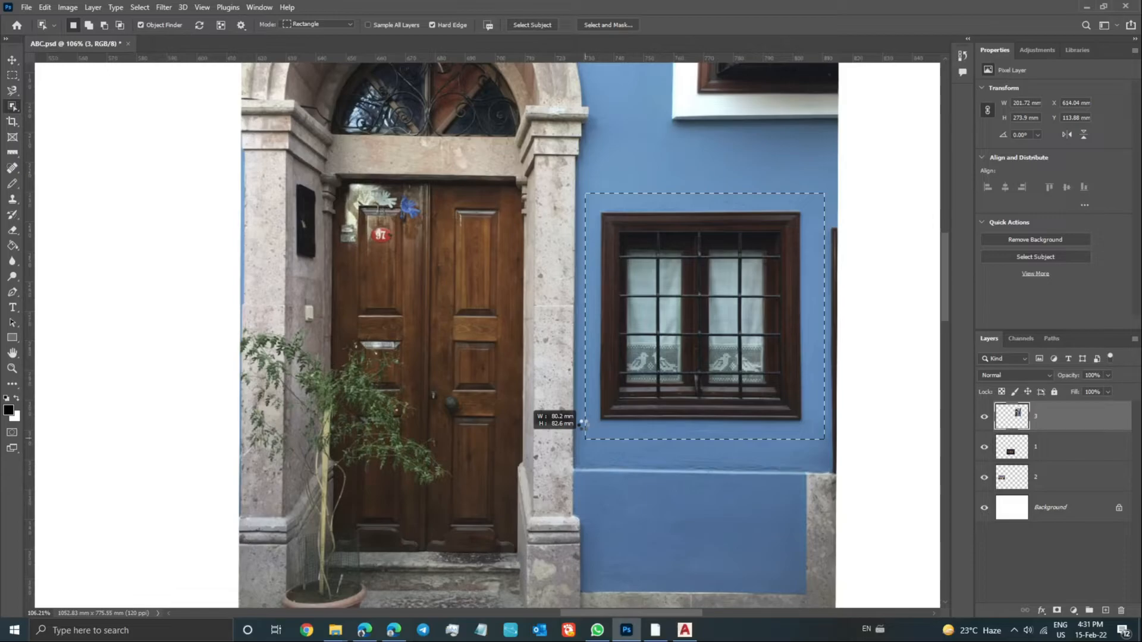
{"action": "left_click_drag", "start_coordinate": [582, 424], "coordinate": [583, 424]}
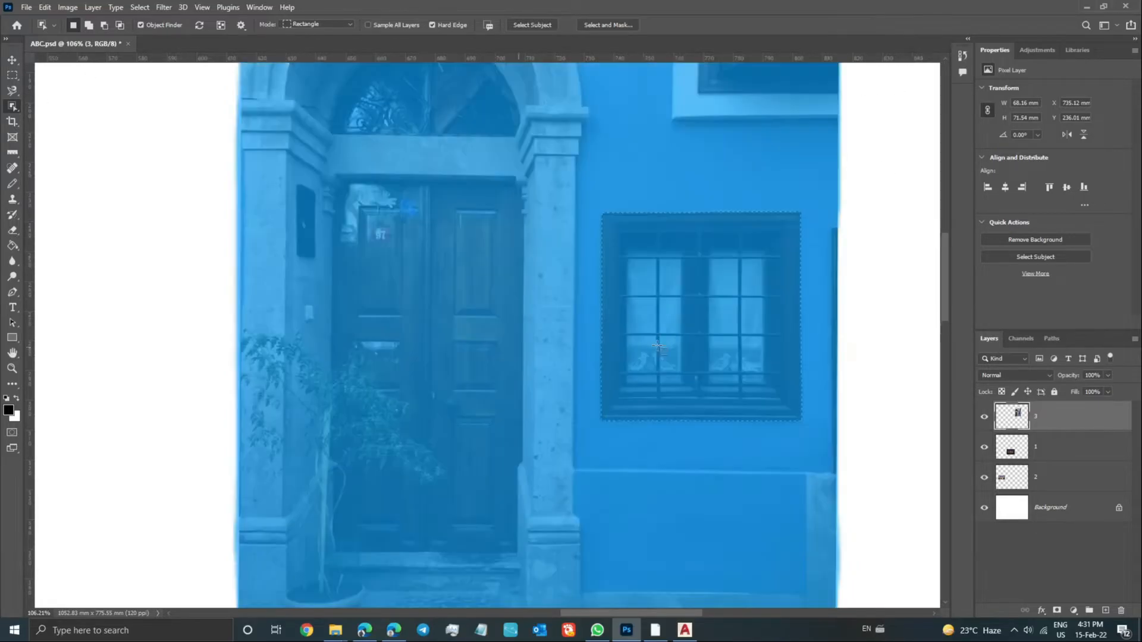
{"action": "scroll", "coordinate": [871, 280], "scroll_direction": "up", "scroll_amount": 2}
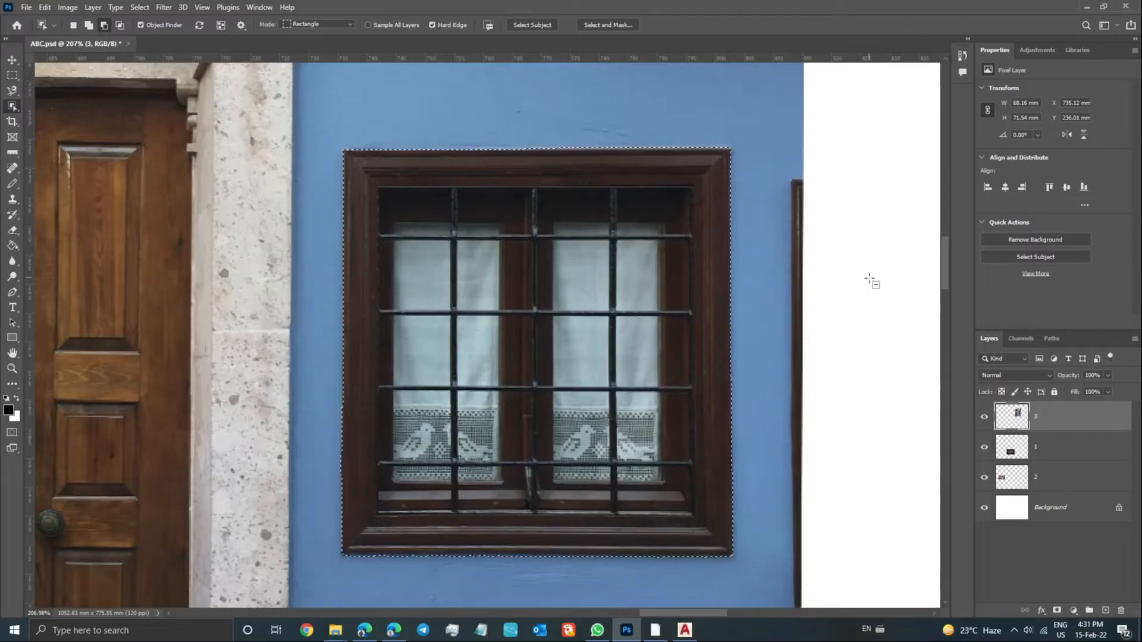
{"action": "scroll", "coordinate": [872, 280], "scroll_direction": "up", "scroll_amount": 3}
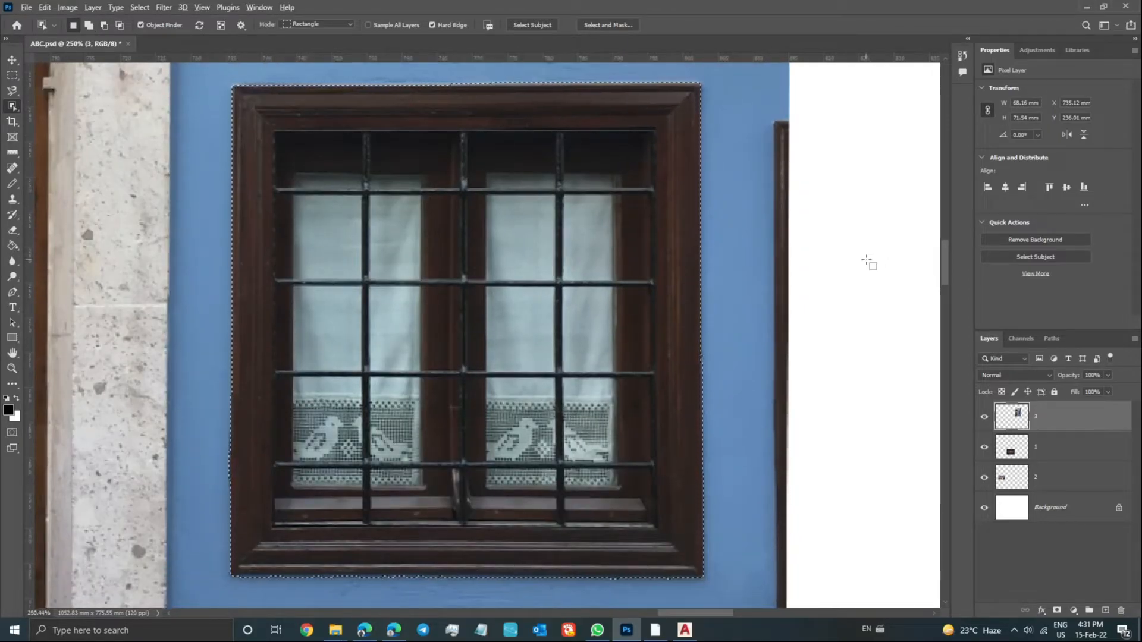
{"action": "scroll", "coordinate": [869, 261], "scroll_direction": "down", "scroll_amount": 1}
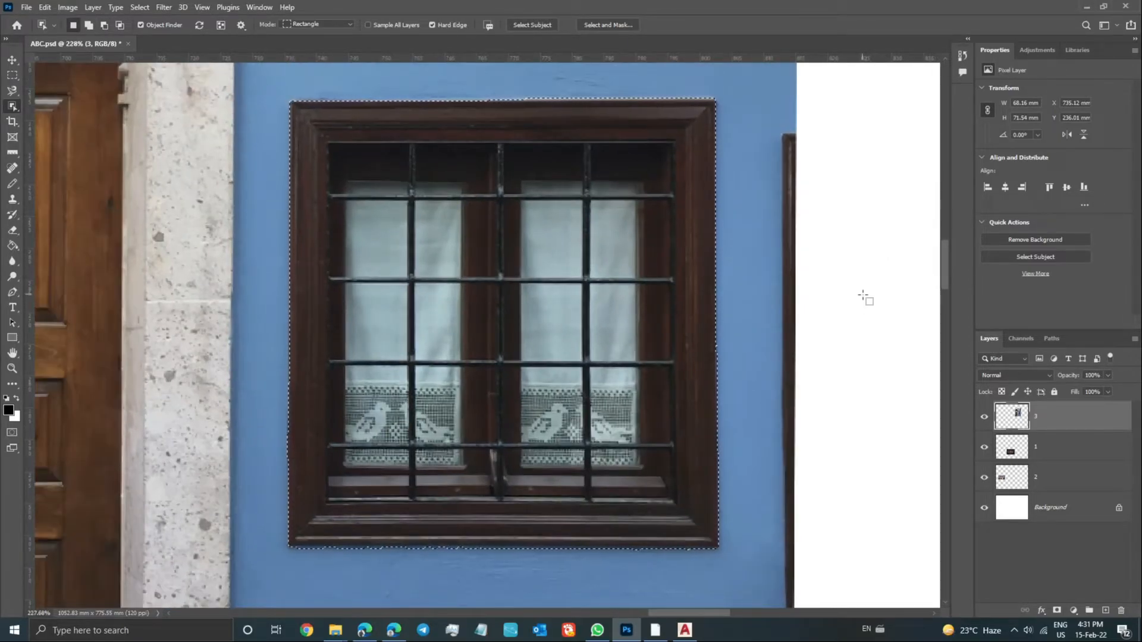
- Clear the window selection, make layer 2 active, and hide and reshow it to check which image it holds
{"action": "scroll", "coordinate": [879, 298], "scroll_direction": "down", "scroll_amount": 4}
{"action": "scroll", "coordinate": [903, 297], "scroll_direction": "down", "scroll_amount": 2}
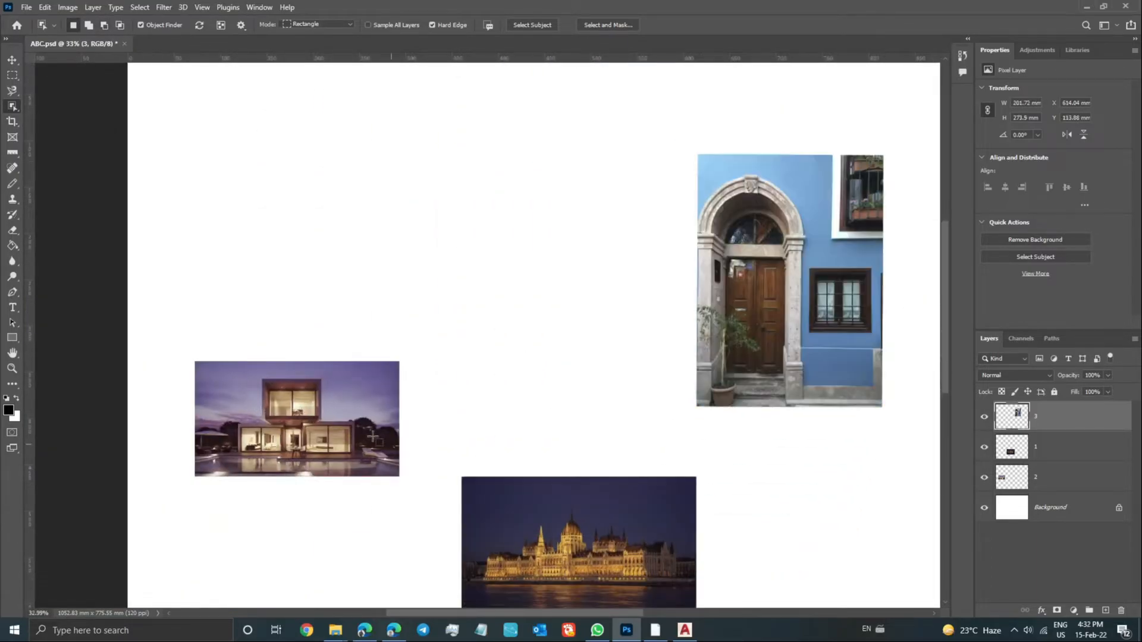
{"action": "left_click", "coordinate": [1039, 455]}
{"action": "left_click", "coordinate": [1056, 485]}
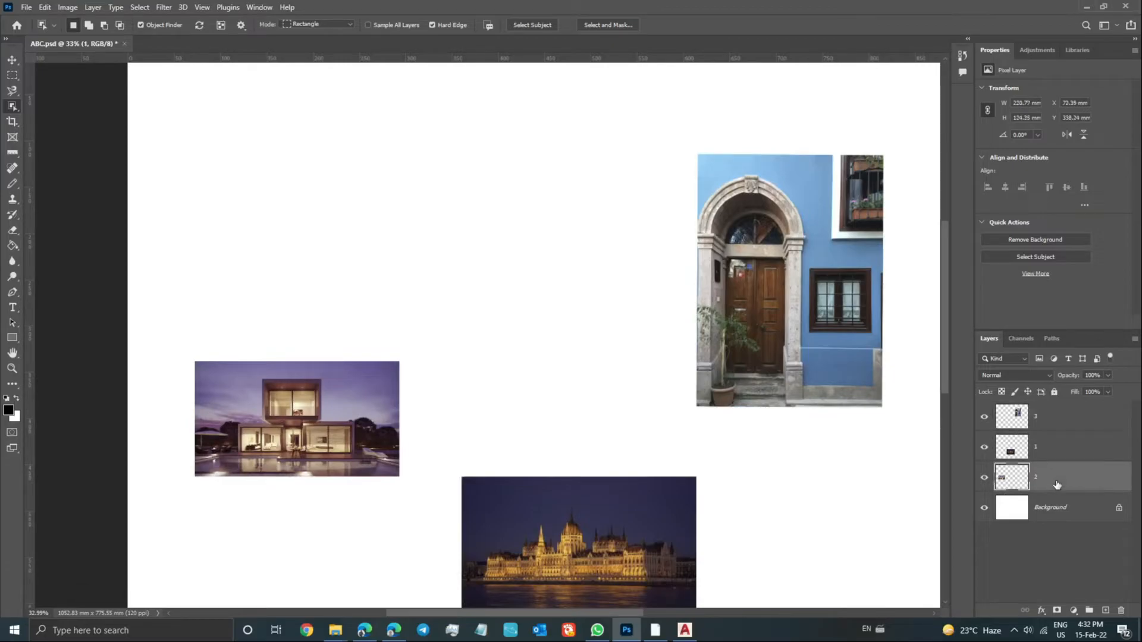
{"action": "scroll", "coordinate": [172, 465], "scroll_direction": "up", "scroll_amount": 1}
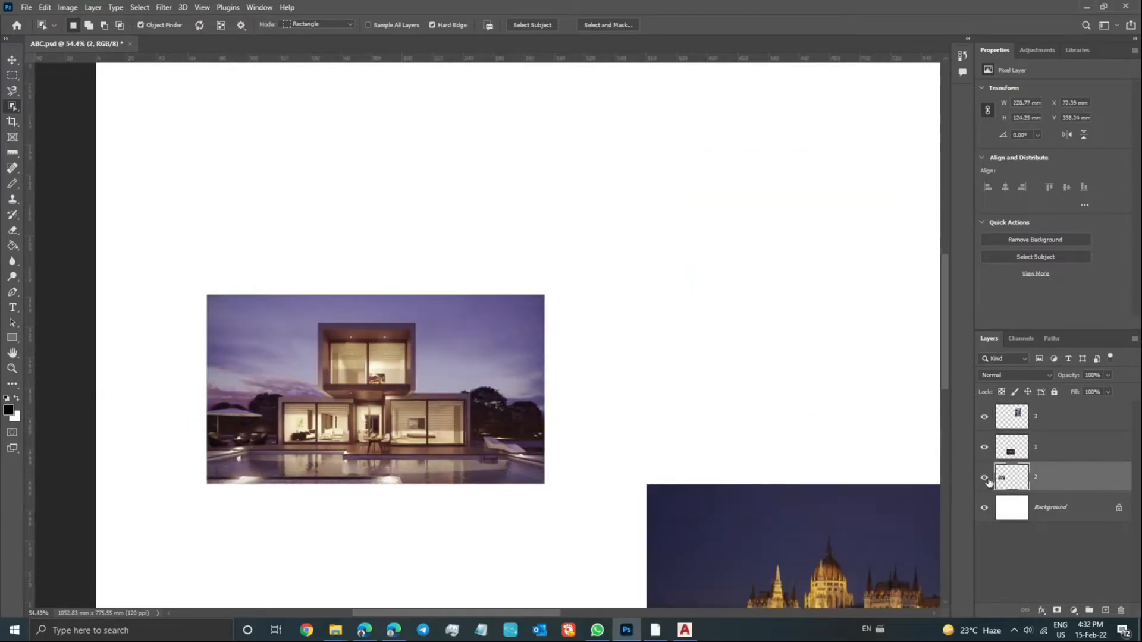
{"action": "left_click", "coordinate": [984, 478]}
{"action": "left_click", "coordinate": [984, 478]}
- Select the whole house on layer 2 by framing both storeys with the Object Selection Tool
{"action": "scroll", "coordinate": [270, 381], "scroll_direction": "up", "scroll_amount": 2}
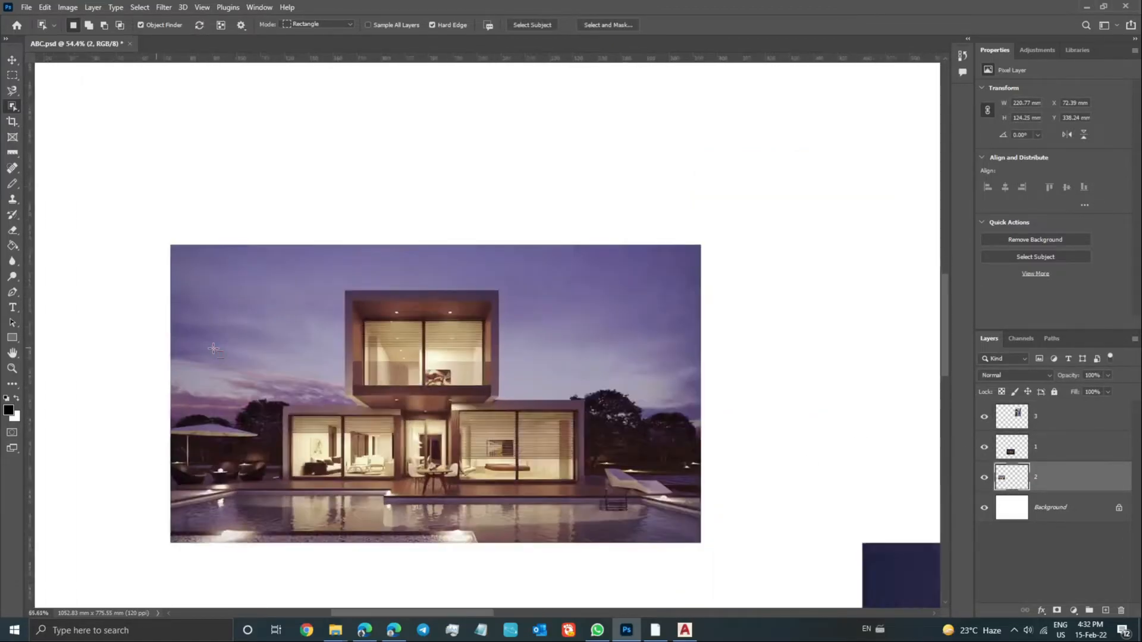
{"action": "scroll", "coordinate": [226, 342], "scroll_direction": "up", "scroll_amount": 3}
{"action": "scroll", "coordinate": [301, 234], "scroll_direction": "down", "scroll_amount": 1}
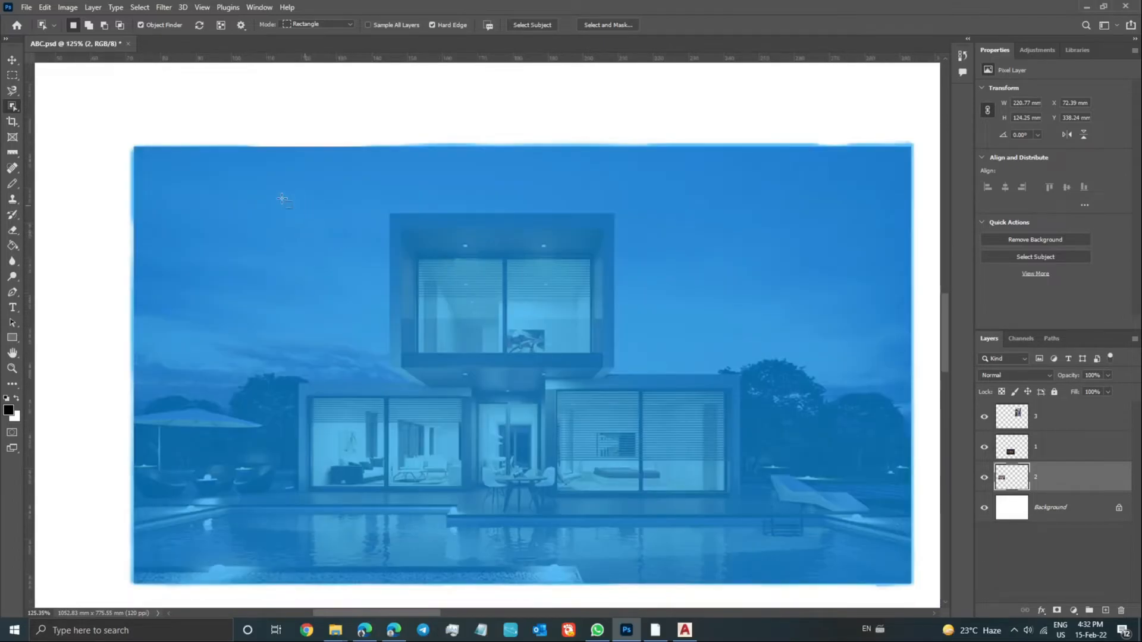
{"action": "left_click_drag", "start_coordinate": [256, 193], "coordinate": [763, 514]}
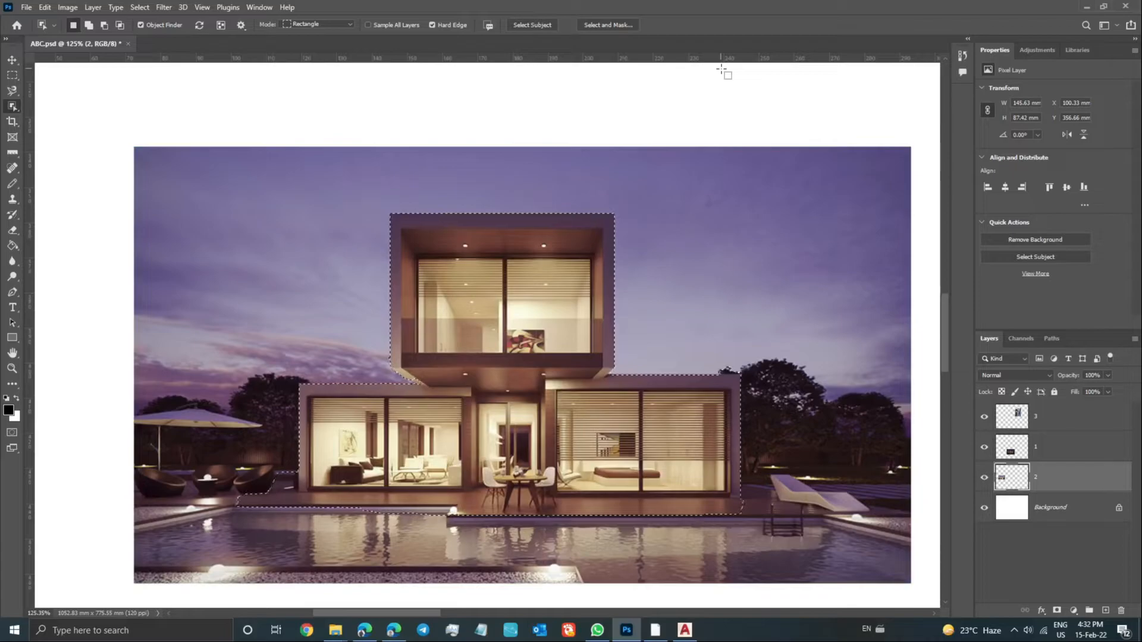
- Subtract the stray sky slivers along the lower roof beneath the upper box from the house selection using small Rectangular Marquee areas
{"action": "left_click", "coordinate": [13, 75]}
{"action": "scroll", "coordinate": [420, 383], "scroll_direction": "up", "scroll_amount": 10}
{"action": "scroll", "coordinate": [453, 426], "scroll_direction": "down", "scroll_amount": 5}
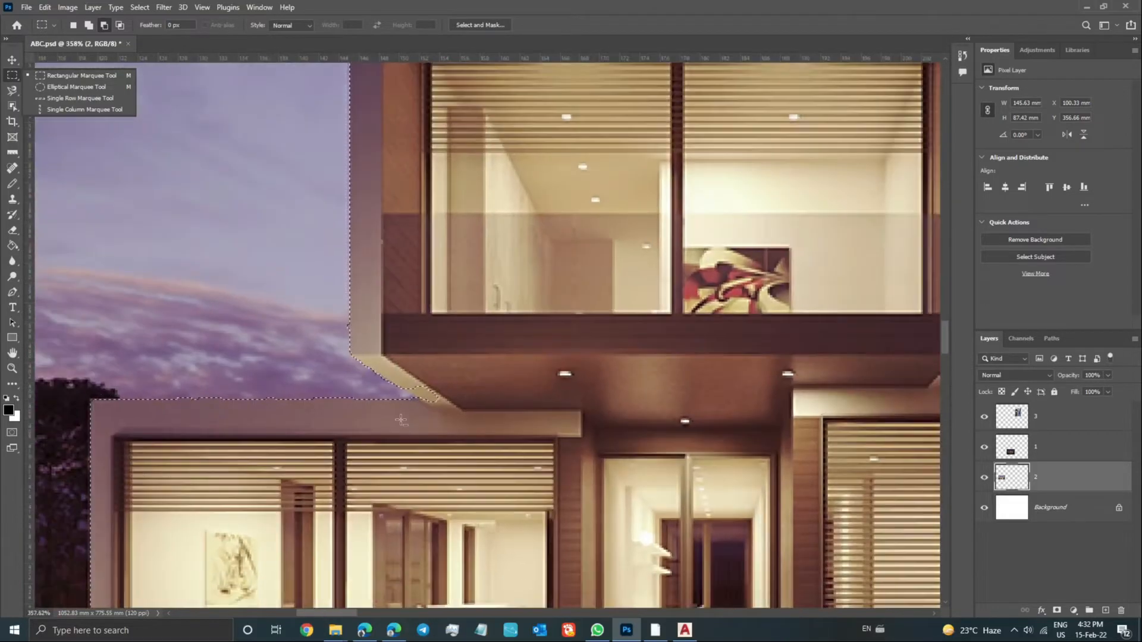
{"action": "scroll", "coordinate": [401, 420], "scroll_direction": "down", "scroll_amount": 5}
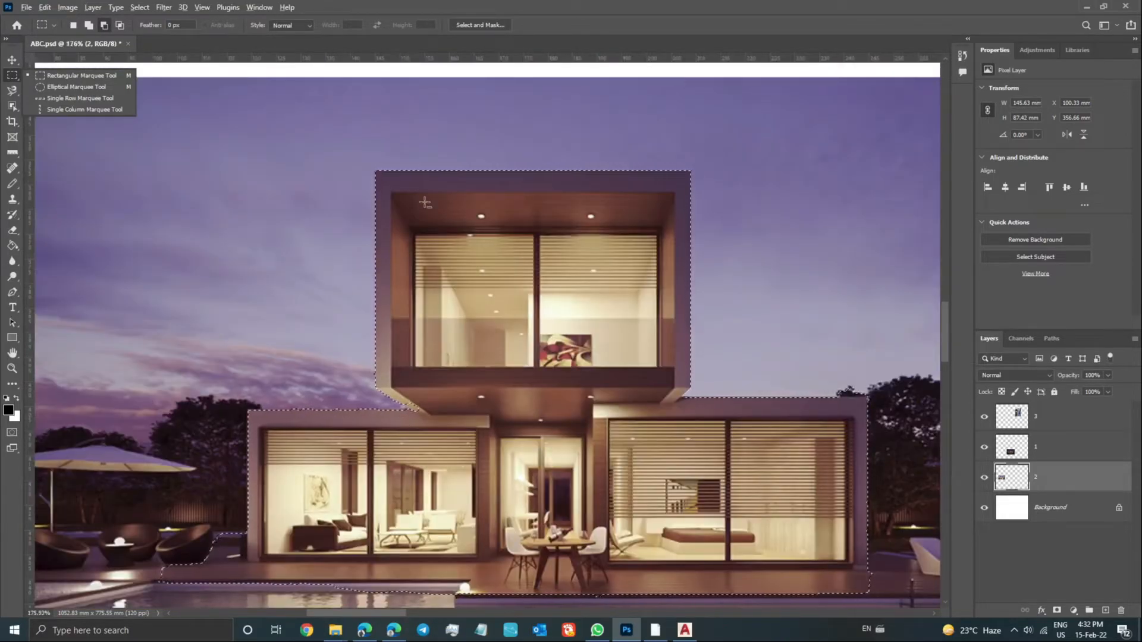
{"action": "scroll", "coordinate": [402, 250], "scroll_direction": "down", "scroll_amount": 1}
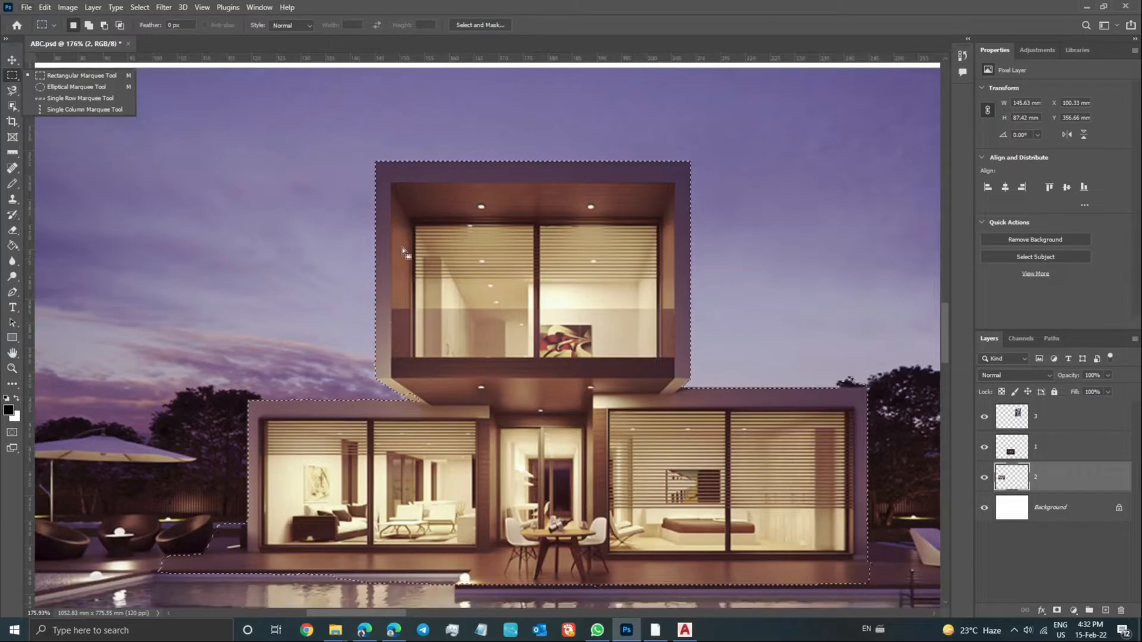
{"action": "scroll", "coordinate": [403, 250], "scroll_direction": "down", "scroll_amount": 3}
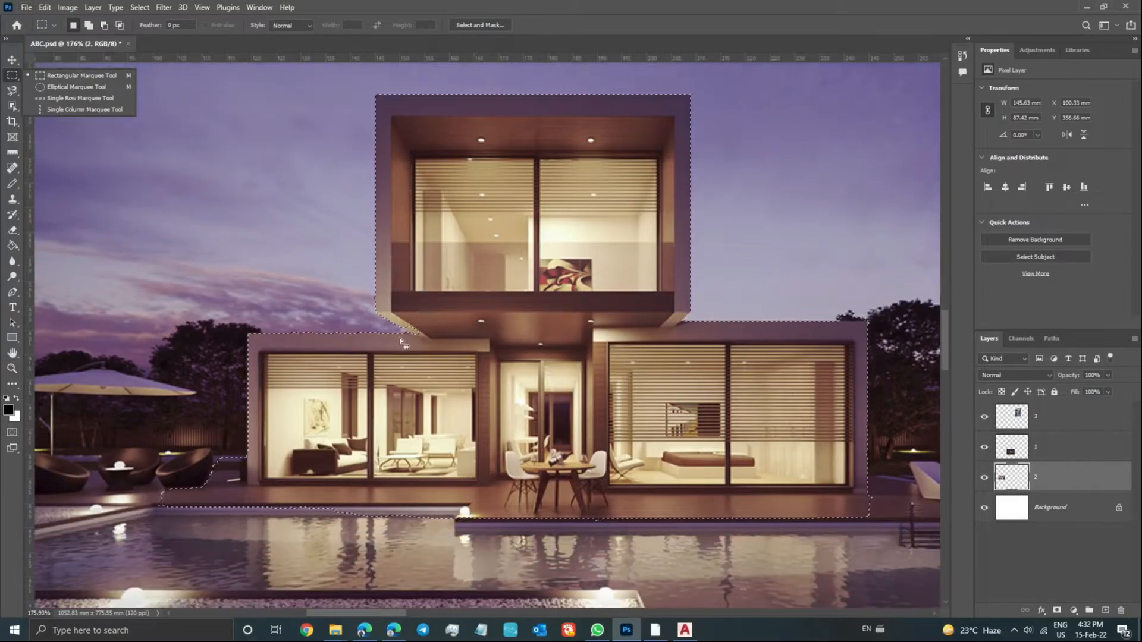
{"action": "scroll", "coordinate": [306, 324], "scroll_direction": "up", "scroll_amount": 6}
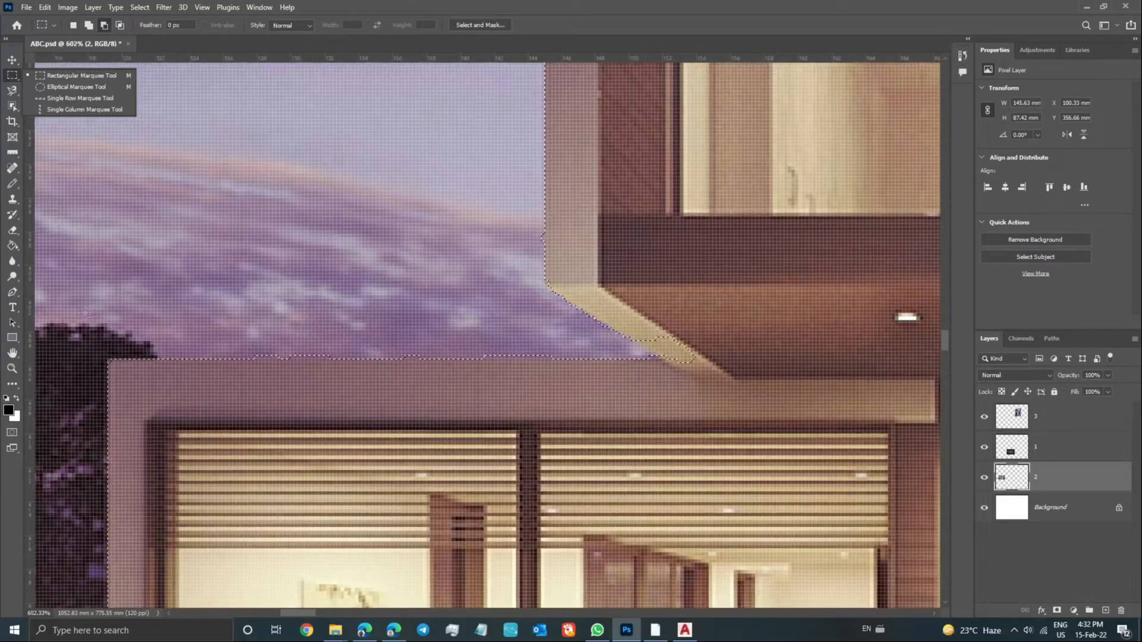
{"action": "left_click_drag", "start_coordinate": [78, 299], "coordinate": [549, 357]}
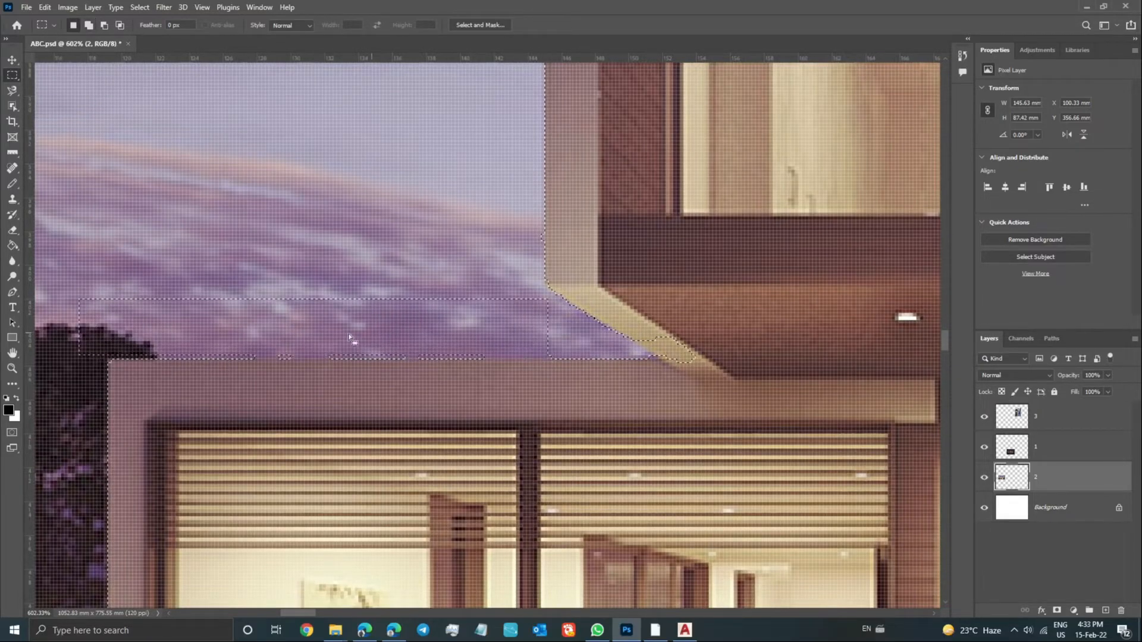
{"action": "left_click_drag", "start_coordinate": [53, 284], "coordinate": [546, 357]}
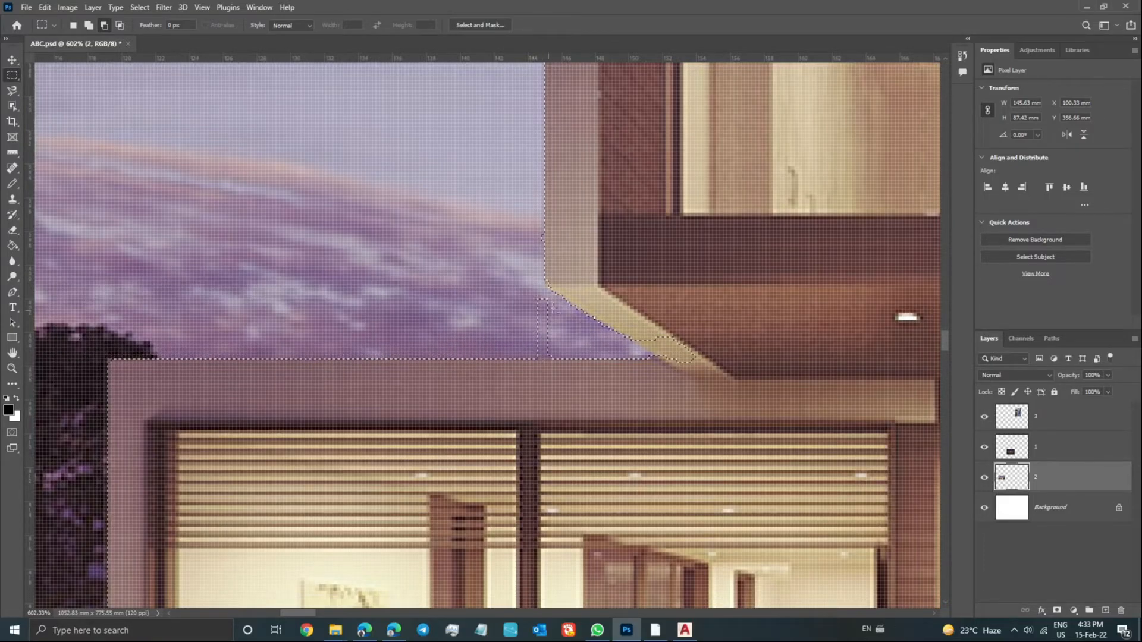
{"action": "left_click_drag", "start_coordinate": [532, 296], "coordinate": [556, 346]}
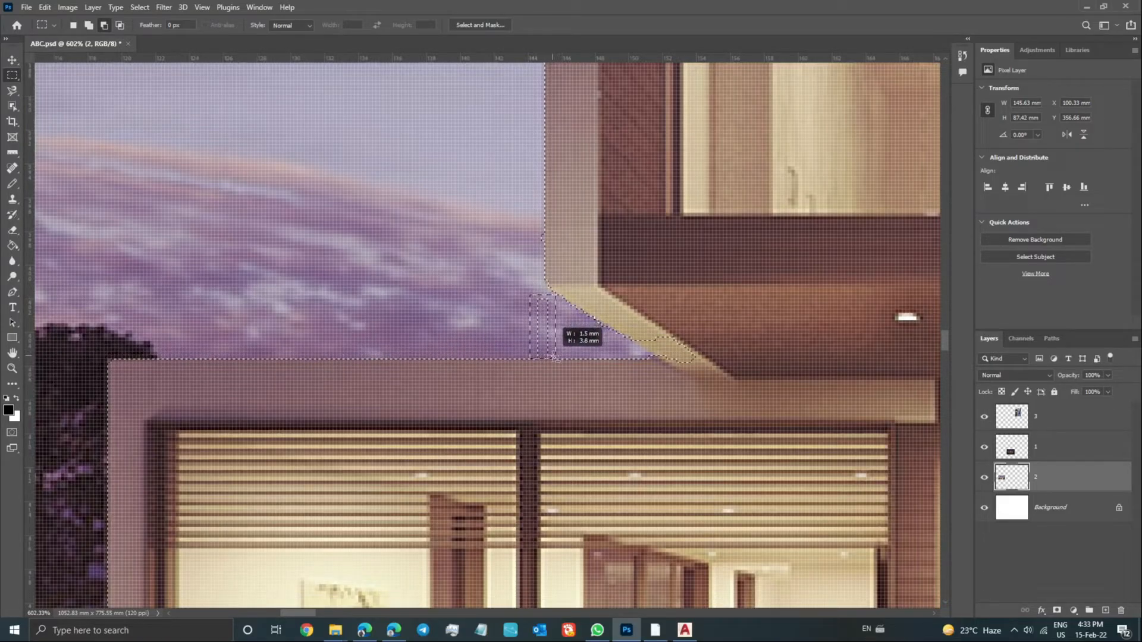
{"action": "scroll", "coordinate": [553, 353], "scroll_direction": "down", "scroll_amount": 3}
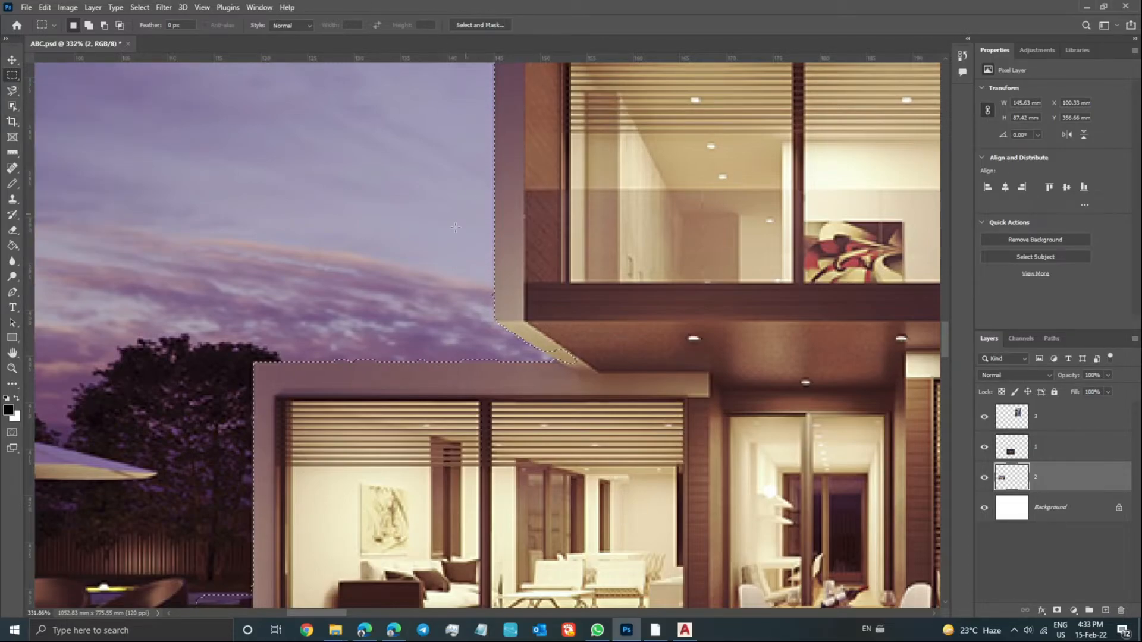
- Subtract the sky slivers above the left wing's roof edge from the house selection with Rectangular Marquee areas
{"action": "scroll", "coordinate": [523, 356], "scroll_direction": "up", "scroll_amount": 3}
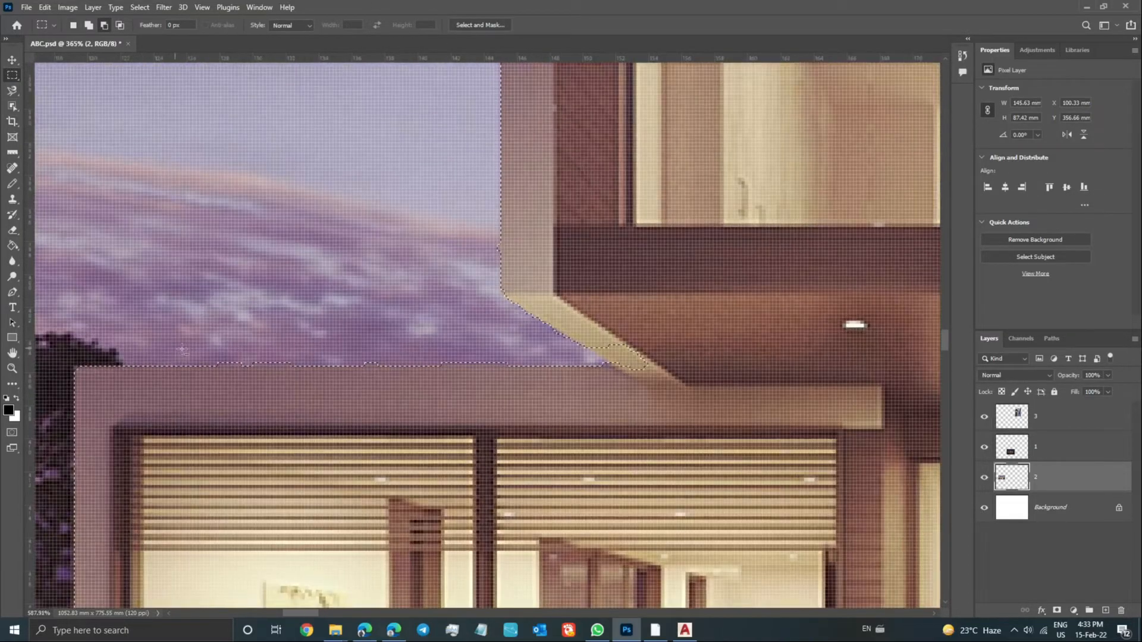
{"action": "left_click_drag", "start_coordinate": [58, 298], "coordinate": [483, 359]}
{"action": "scroll", "coordinate": [483, 359], "scroll_direction": "up", "scroll_amount": 3}
{"action": "left_click_drag", "start_coordinate": [333, 324], "coordinate": [431, 357]}
{"action": "scroll", "coordinate": [445, 326], "scroll_direction": "down", "scroll_amount": 8}
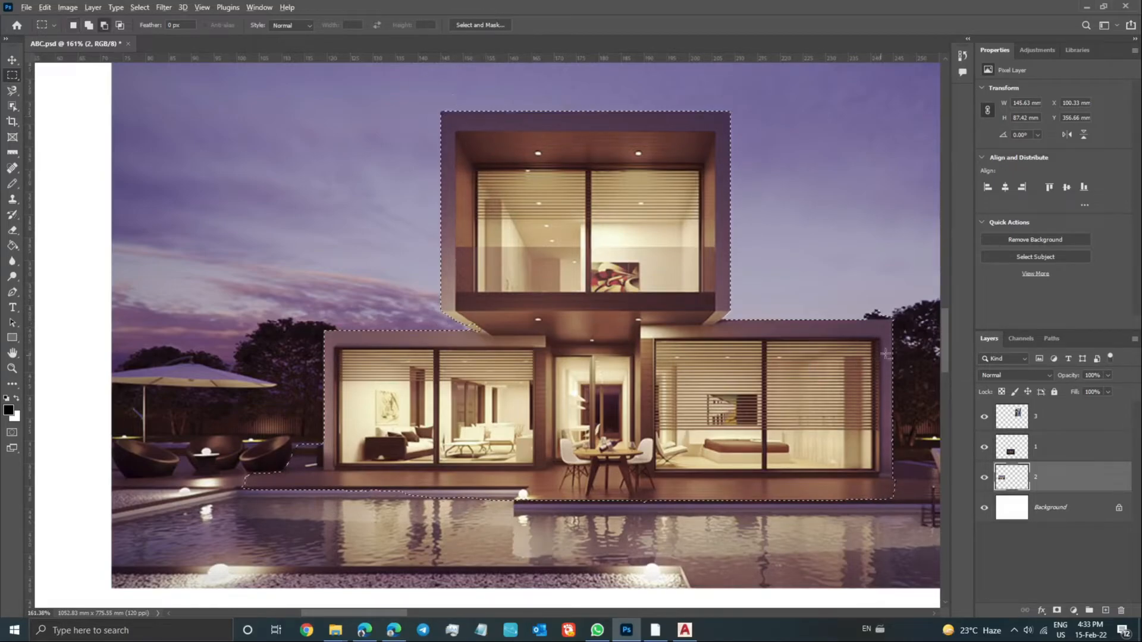
- Subtract the stray sky and tree areas along the right wing's roof and outer corner from the house selection
{"action": "scroll", "coordinate": [890, 307], "scroll_direction": "up", "scroll_amount": 8}
{"action": "left_click_drag", "start_coordinate": [648, 222], "coordinate": [908, 296]}
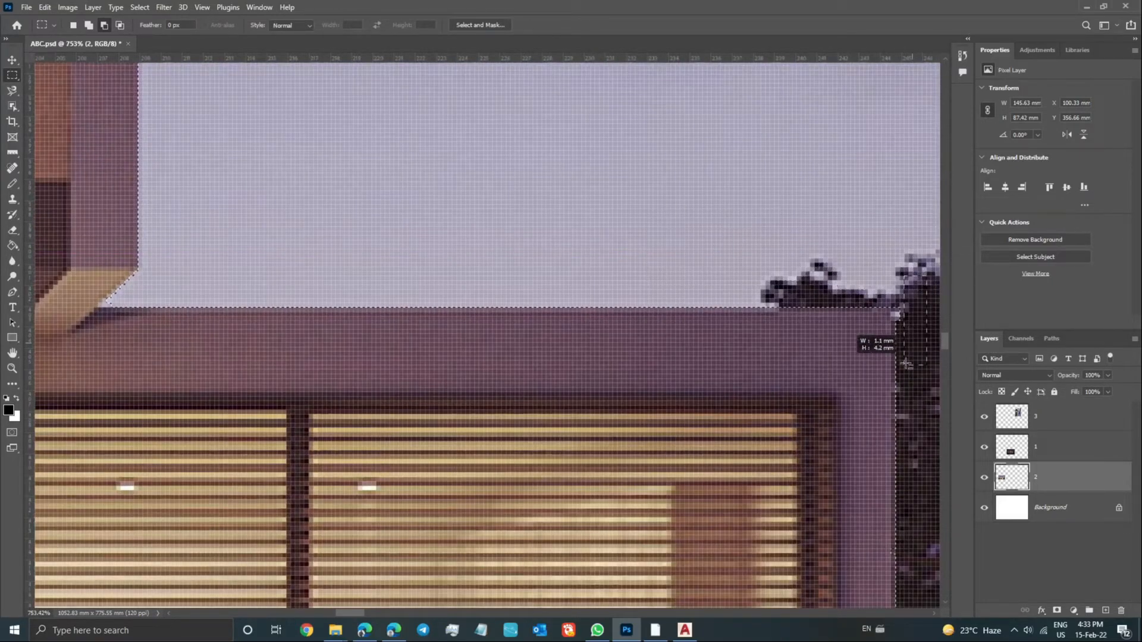
{"action": "scroll", "coordinate": [847, 255], "scroll_direction": "down", "scroll_amount": 4}
{"action": "scroll", "coordinate": [827, 307], "scroll_direction": "down", "scroll_amount": 3}
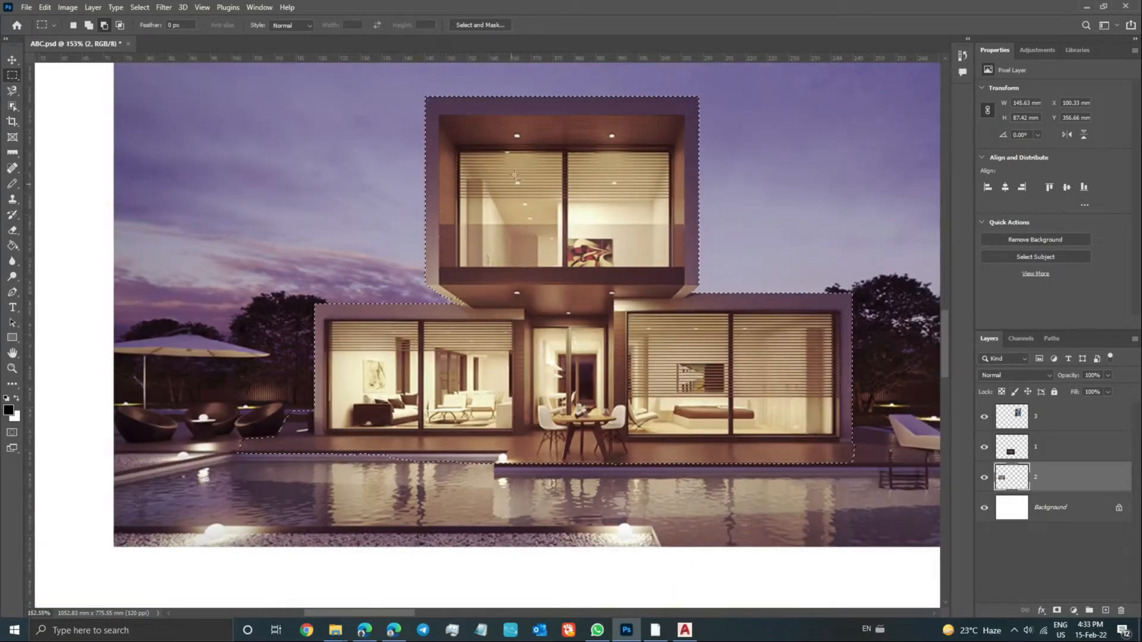
{"action": "scroll", "coordinate": [580, 224], "scroll_direction": "up", "scroll_amount": 1}
{"action": "scroll", "coordinate": [581, 223], "scroll_direction": "up", "scroll_amount": 1}
{"action": "scroll", "coordinate": [618, 298], "scroll_direction": "down", "scroll_amount": 2}
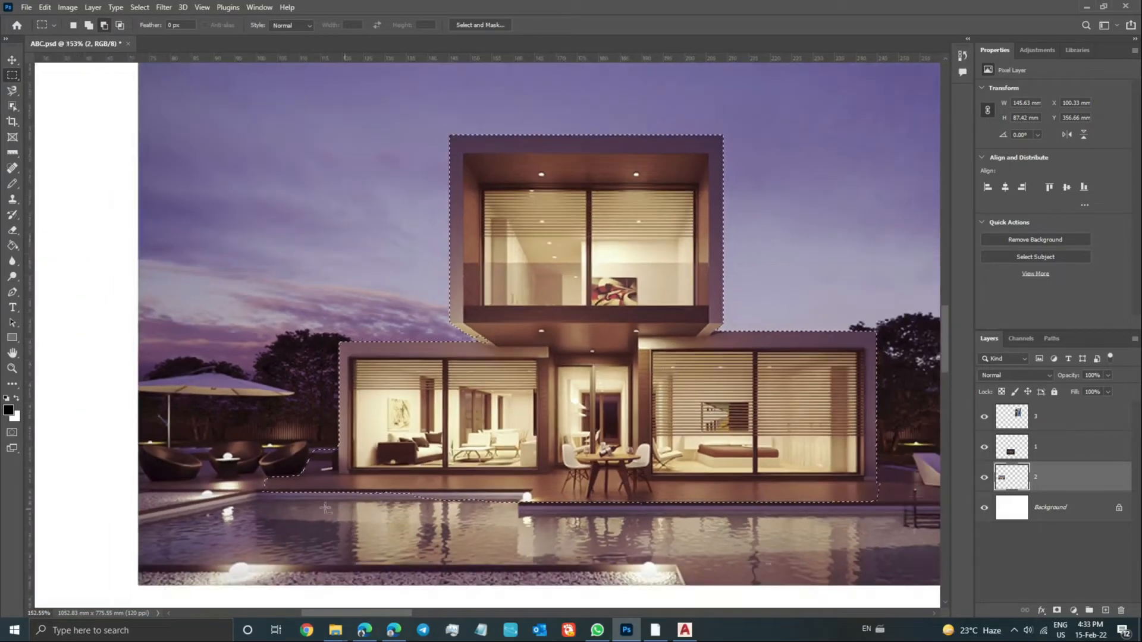
- Subtract the terrace strip beside the lounge chairs, left of the lower storey, from the house selection
{"action": "scroll", "coordinate": [288, 447], "scroll_direction": "up", "scroll_amount": 1}
{"action": "left_click_drag", "start_coordinate": [187, 297], "coordinate": [337, 497]}
{"action": "scroll", "coordinate": [333, 452], "scroll_direction": "up", "scroll_amount": 4}
{"action": "left_click_drag", "start_coordinate": [161, 311], "coordinate": [430, 503]}
{"action": "scroll", "coordinate": [430, 503], "scroll_direction": "down", "scroll_amount": 6}
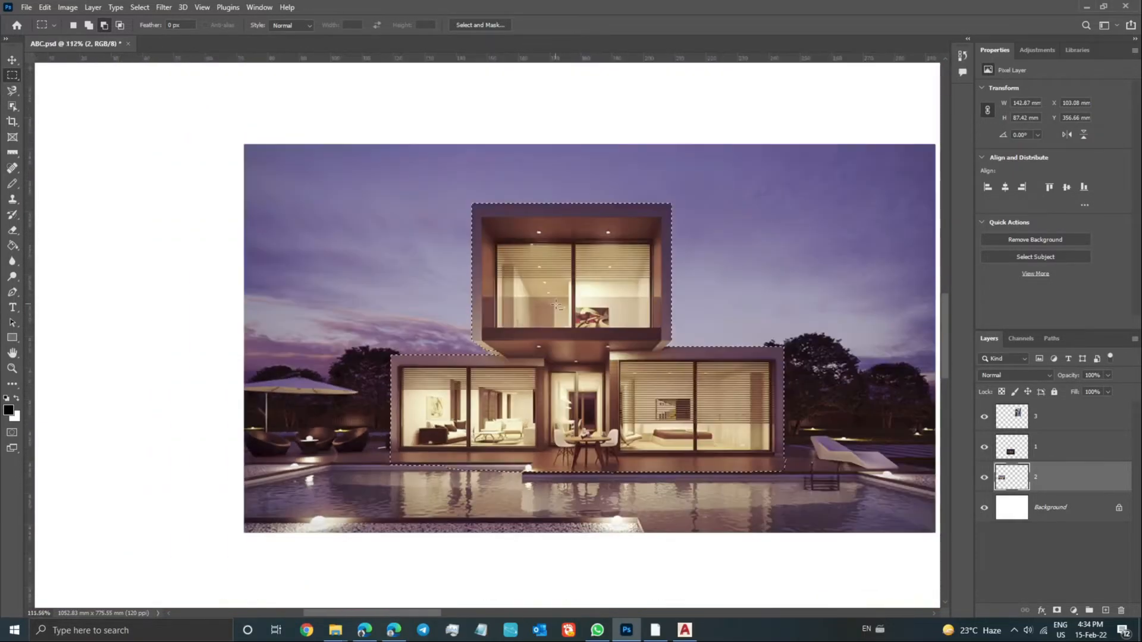
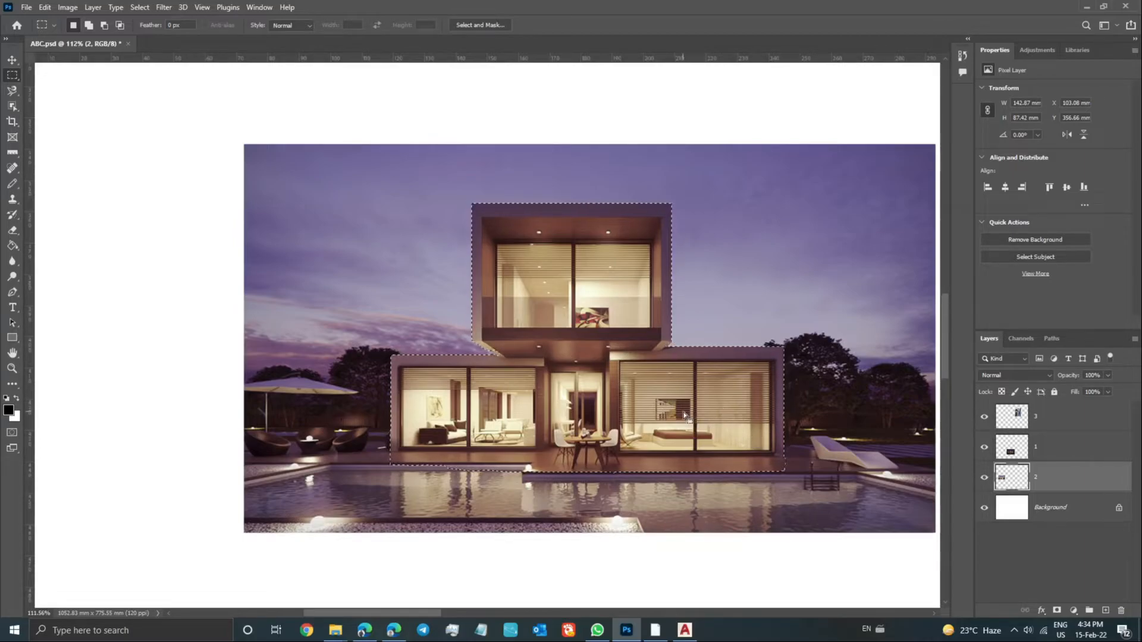
- Save the house selection as a new channel named "elevation" and clear the active selection
{"action": "left_click", "coordinate": [138, 7]}
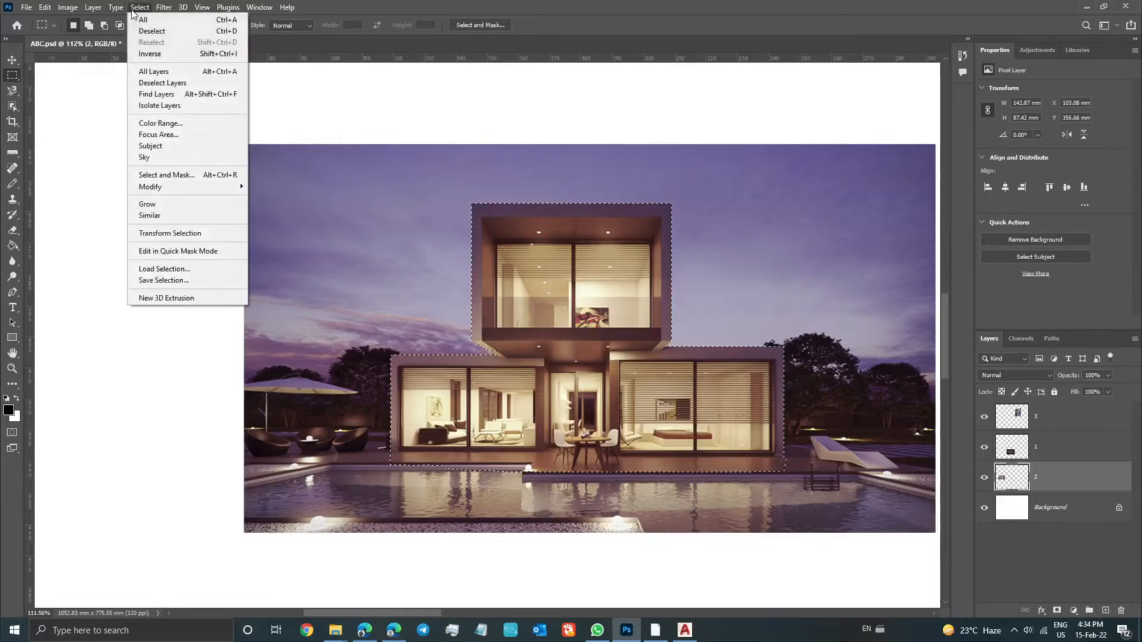
{"action": "left_click", "coordinate": [195, 282]}
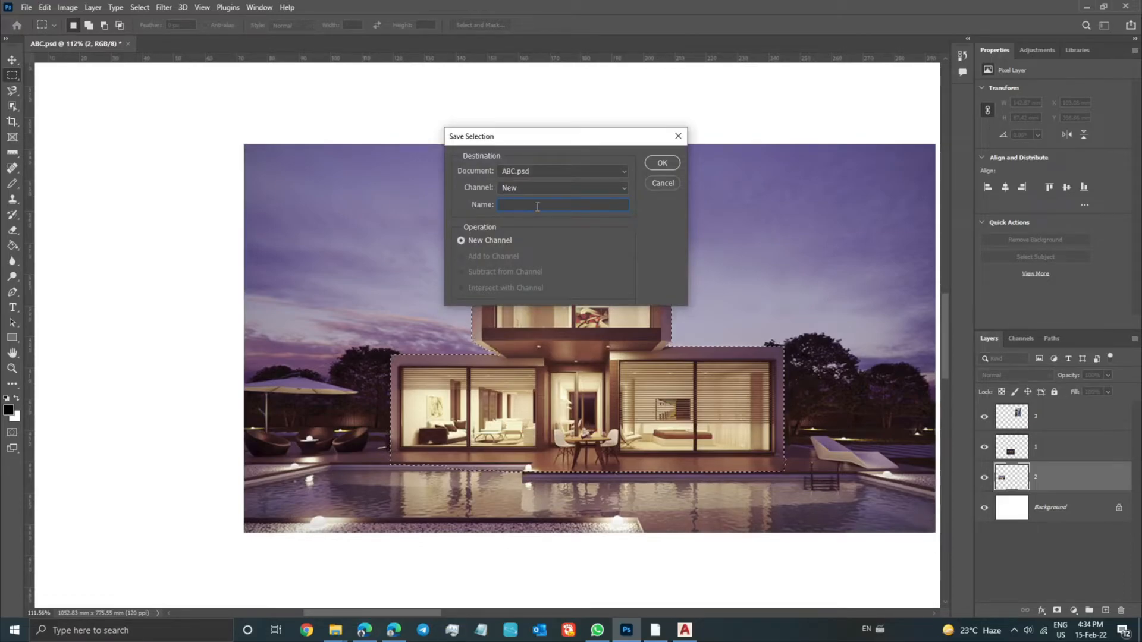
{"action": "type", "text": "elevation"}
{"action": "left_click", "coordinate": [657, 164]}
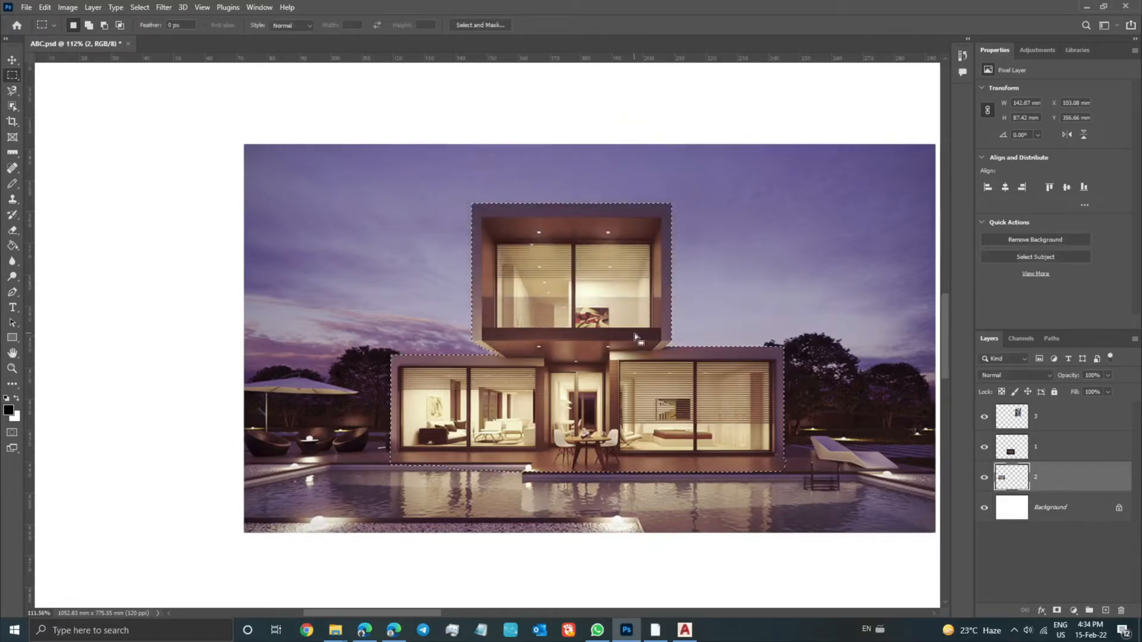
{"action": "key", "text": "ctrl+d"}
{"action": "scroll", "coordinate": [559, 396], "scroll_direction": "down", "scroll_amount": 3}
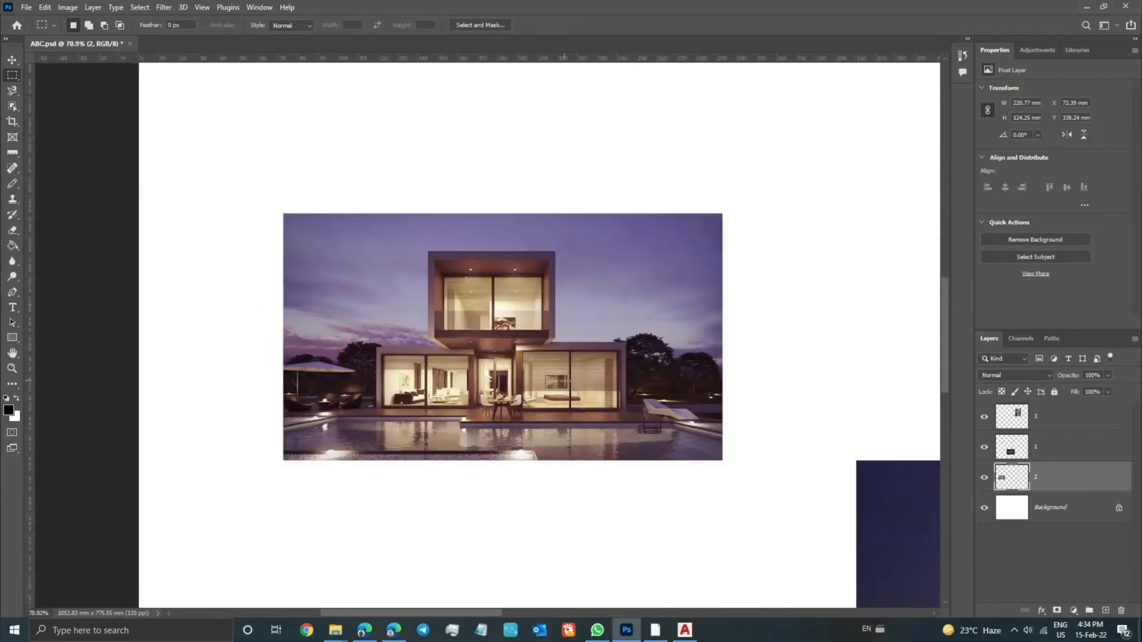
- Load the saved "elevation" channel of ABC.psd as a new selection
{"action": "left_click", "coordinate": [141, 7]}
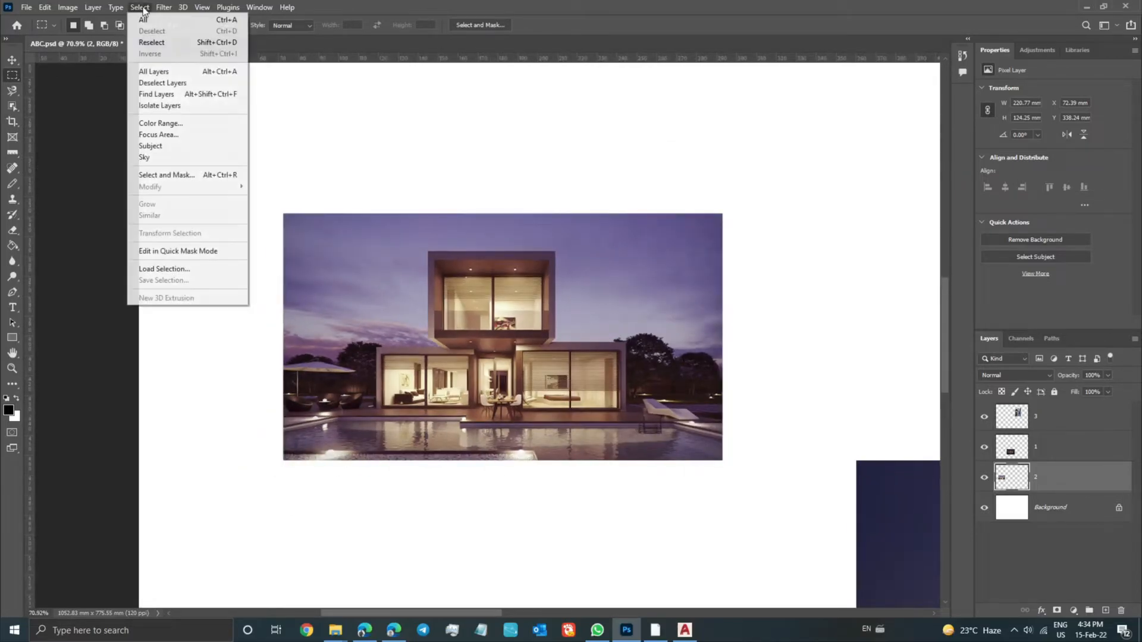
{"action": "left_click", "coordinate": [164, 269]}
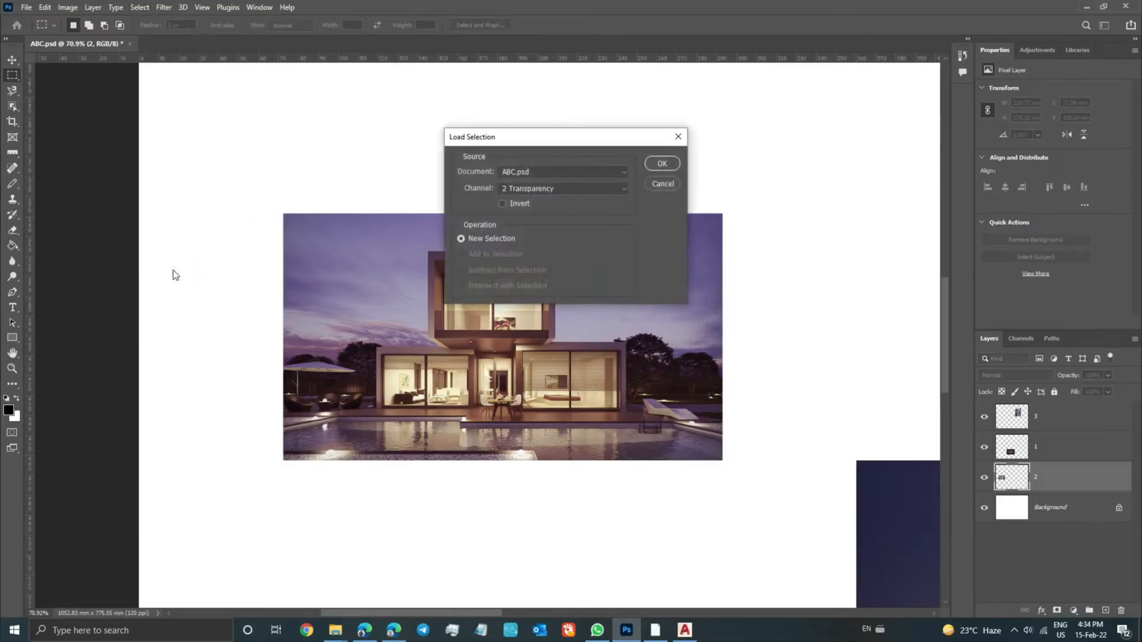
{"action": "left_click", "coordinate": [550, 172]}
{"action": "left_click", "coordinate": [556, 176]}
{"action": "left_click", "coordinate": [532, 172]}
{"action": "left_click", "coordinate": [531, 182]}
{"action": "left_click", "coordinate": [534, 189]}
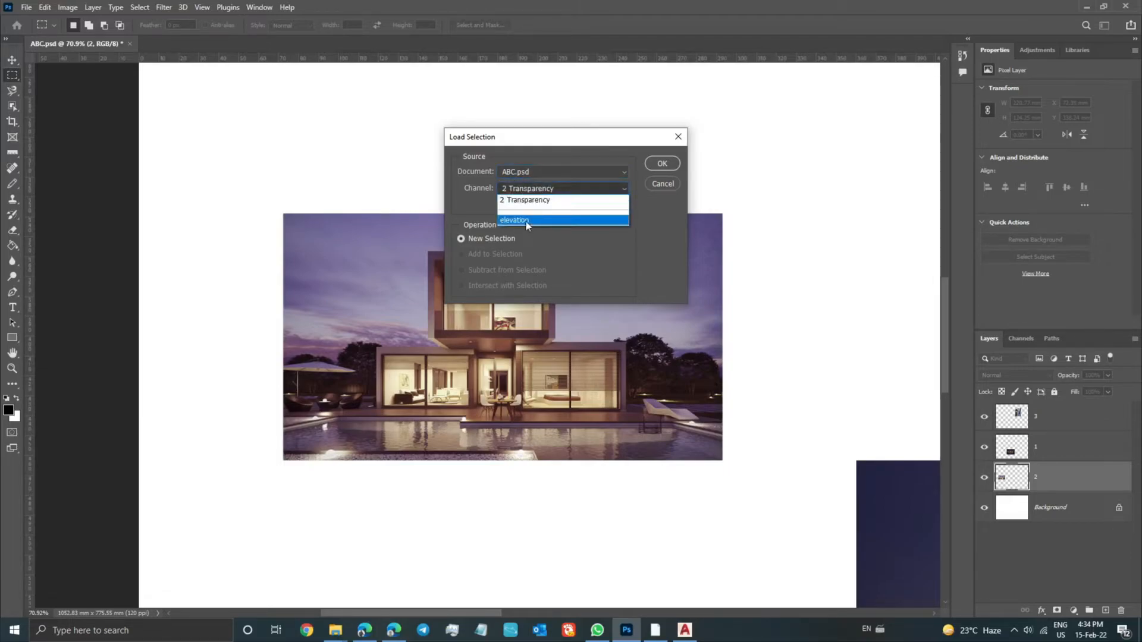
{"action": "left_click", "coordinate": [517, 189]}
{"action": "left_click", "coordinate": [518, 189]}
{"action": "left_click", "coordinate": [529, 222]}
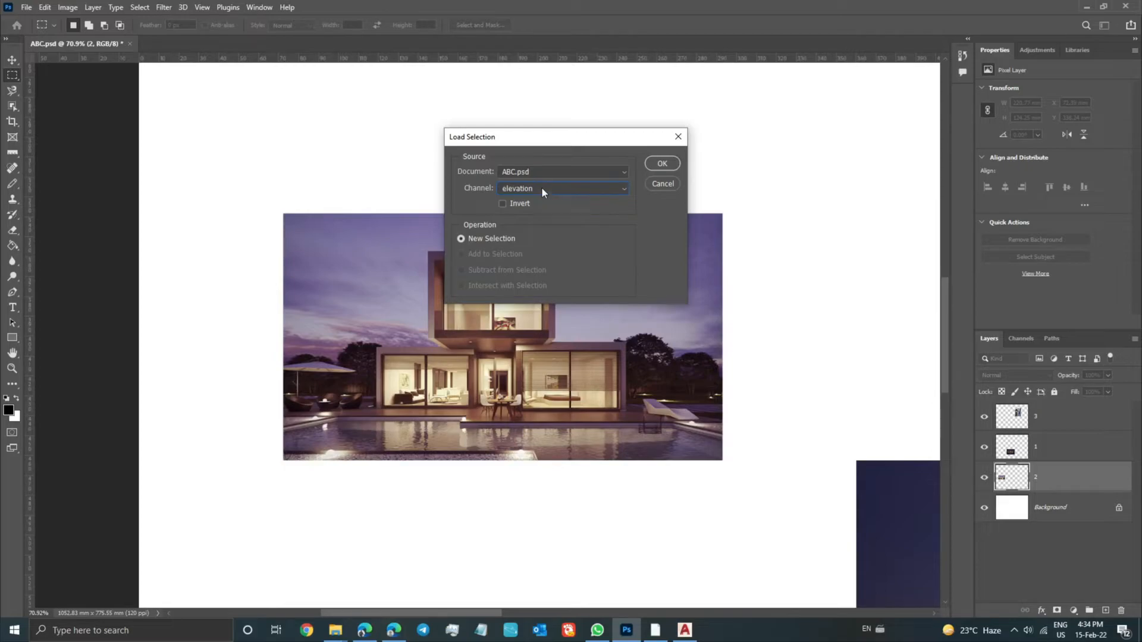
{"action": "left_click", "coordinate": [661, 164]}
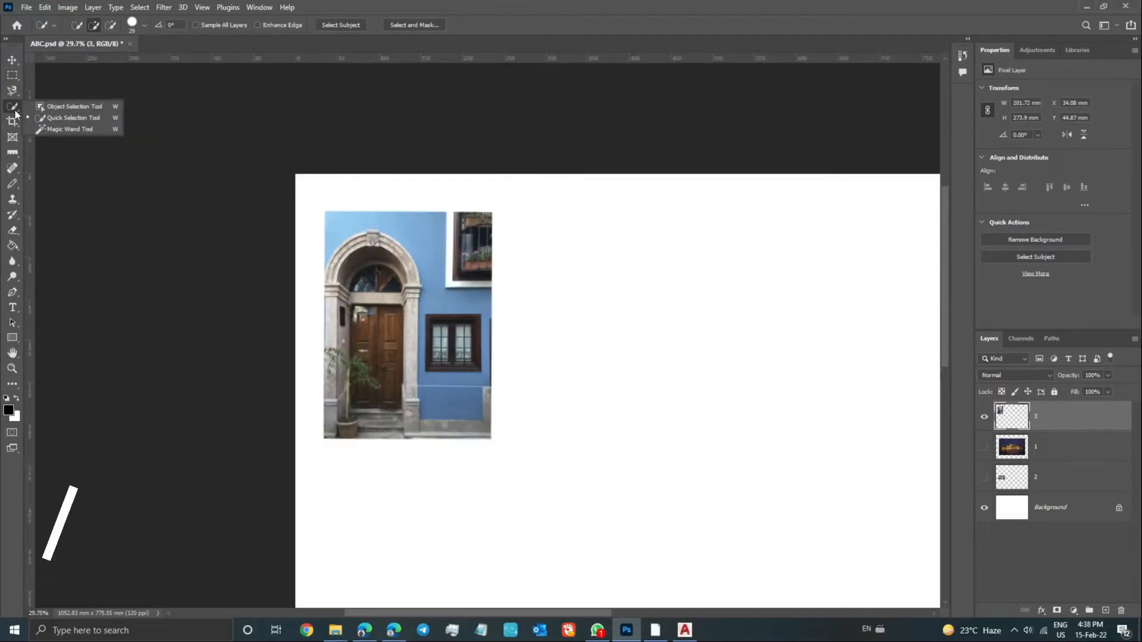
- Activate the Quick Selection Tool and reduce its brush size
{"action": "left_click", "coordinate": [14, 111]}
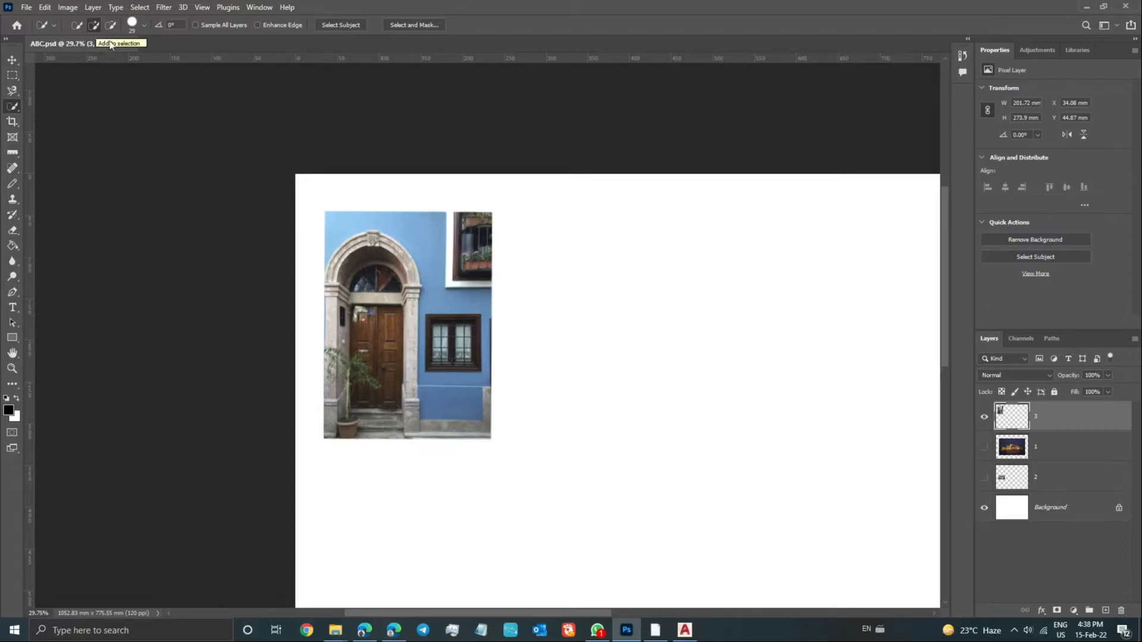
{"action": "left_click", "coordinate": [134, 24]}
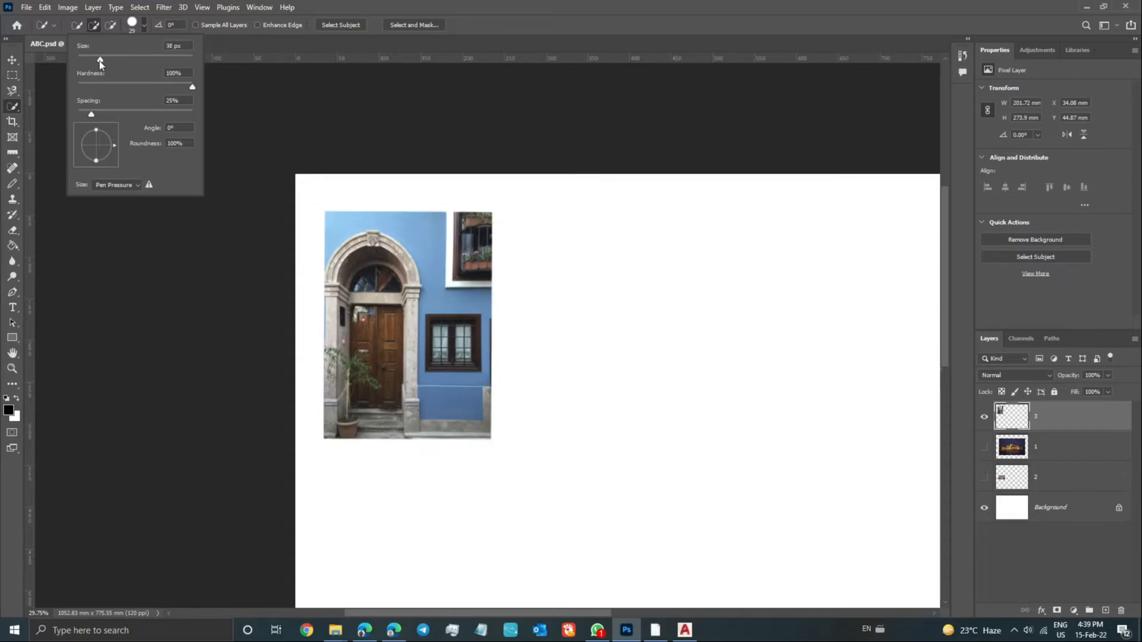
{"action": "left_click_drag", "start_coordinate": [91, 62], "coordinate": [87, 63]}
{"action": "left_click", "coordinate": [193, 87]}
{"action": "left_click", "coordinate": [92, 114]}
{"action": "left_click", "coordinate": [501, 16]}
- Select the blue wall around the stone arch and above the barred window on layer 3 with the Quick Selection Tool
{"action": "scroll", "coordinate": [380, 217], "scroll_direction": "up", "scroll_amount": 4}
{"action": "scroll", "coordinate": [379, 220], "scroll_direction": "up", "scroll_amount": 5}
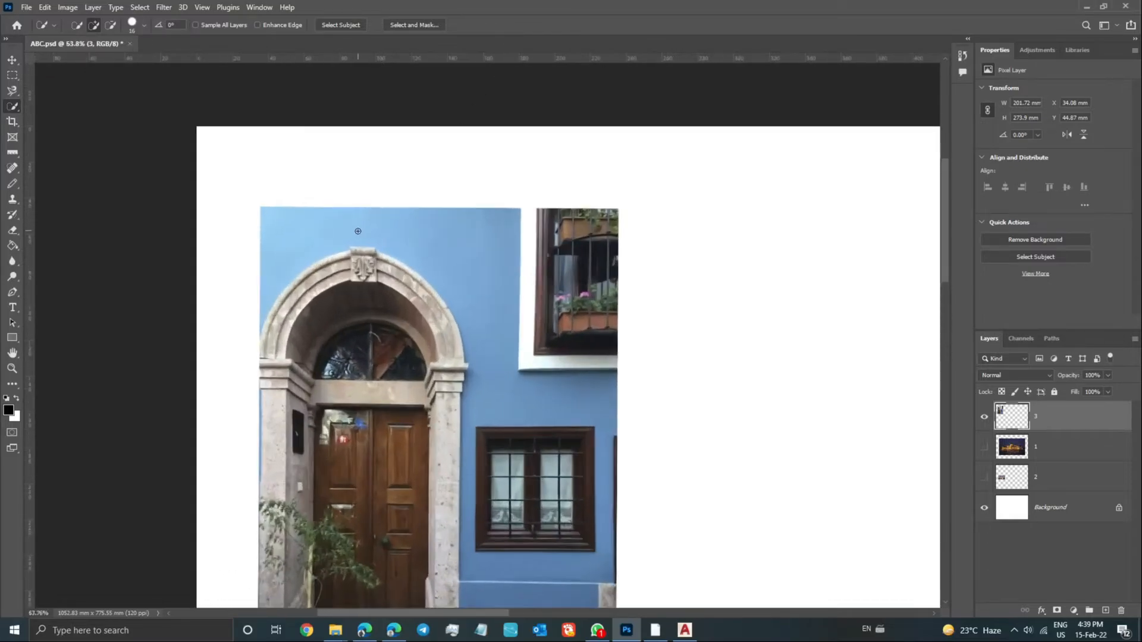
{"action": "scroll", "coordinate": [273, 187], "scroll_direction": "down", "scroll_amount": 2}
{"action": "scroll", "coordinate": [250, 210], "scroll_direction": "up", "scroll_amount": 3}
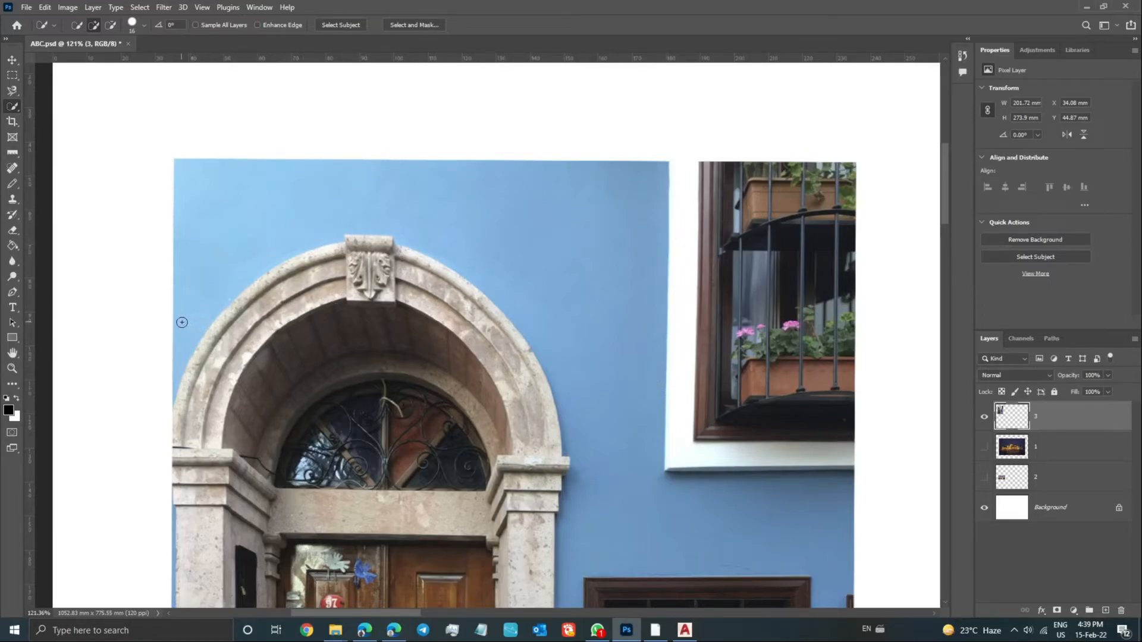
{"action": "mouse_move", "coordinate": [182, 322]}
{"action": "left_mouse_down"}
{"action": "mouse_move", "coordinate": [192, 298]}
{"action": "mouse_move", "coordinate": [250, 255]}
{"action": "mouse_move", "coordinate": [321, 230]}
{"action": "left_mouse_up"}
{"action": "left_click_drag", "start_coordinate": [622, 433], "coordinate": [616, 406]}
- Inspect how closely the wall selection's edge follows the stone arch and the capital of its right column
{"action": "key", "text": "alt"}
{"action": "scroll", "coordinate": [547, 551], "scroll_direction": "up", "scroll_amount": 3}
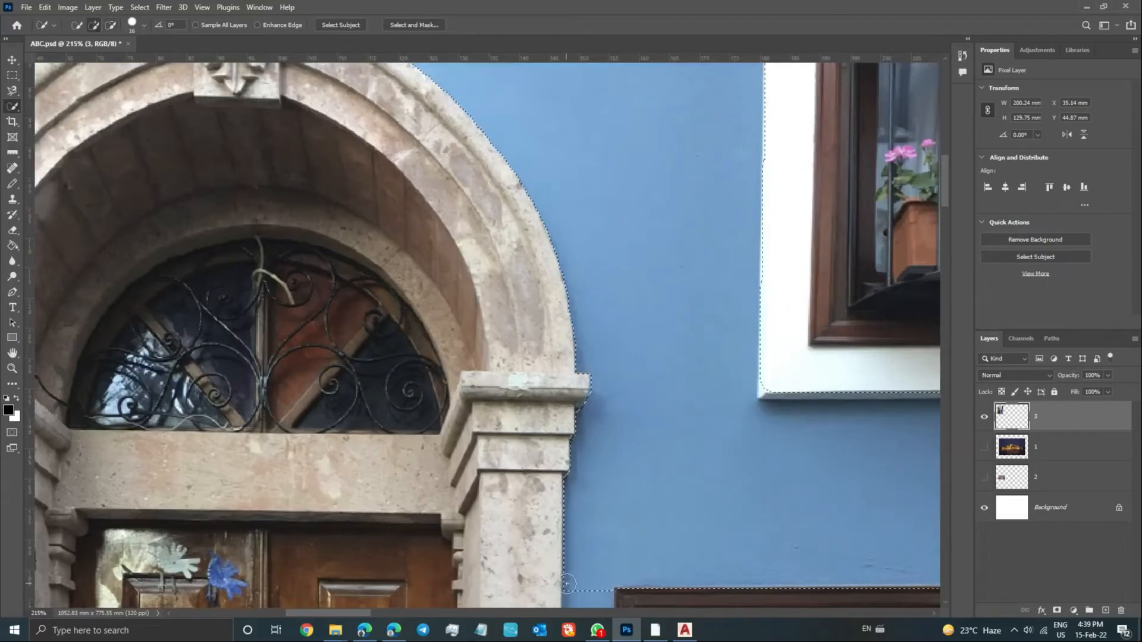
{"action": "scroll", "coordinate": [592, 422], "scroll_direction": "up", "scroll_amount": 2}
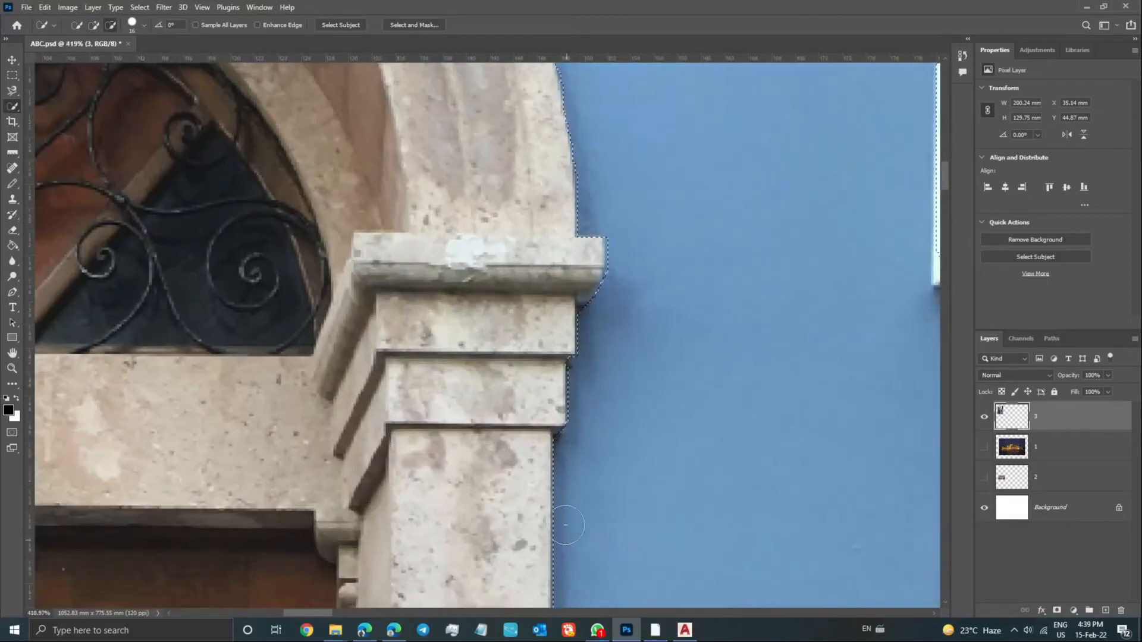
{"action": "scroll", "coordinate": [583, 392], "scroll_direction": "up", "scroll_amount": 2}
{"action": "scroll", "coordinate": [583, 392], "scroll_direction": "down", "scroll_amount": 3}
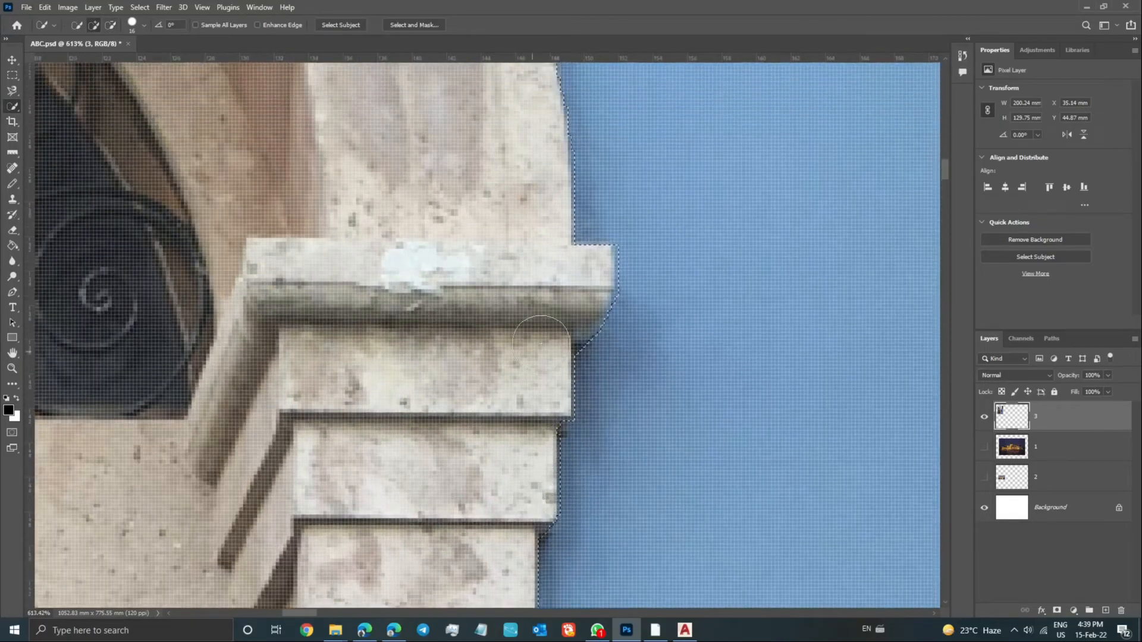
{"action": "scroll", "coordinate": [651, 450], "scroll_direction": "down", "scroll_amount": 1}
{"action": "scroll", "coordinate": [650, 450], "scroll_direction": "down", "scroll_amount": 3}
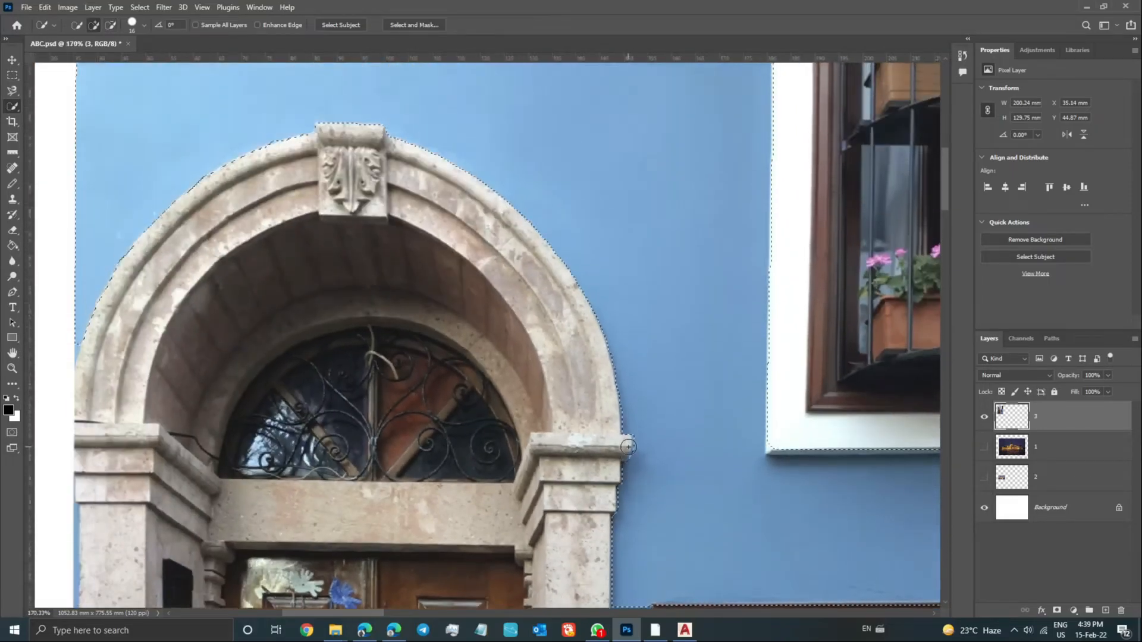
{"action": "scroll", "coordinate": [571, 377], "scroll_direction": "down", "scroll_amount": 4}
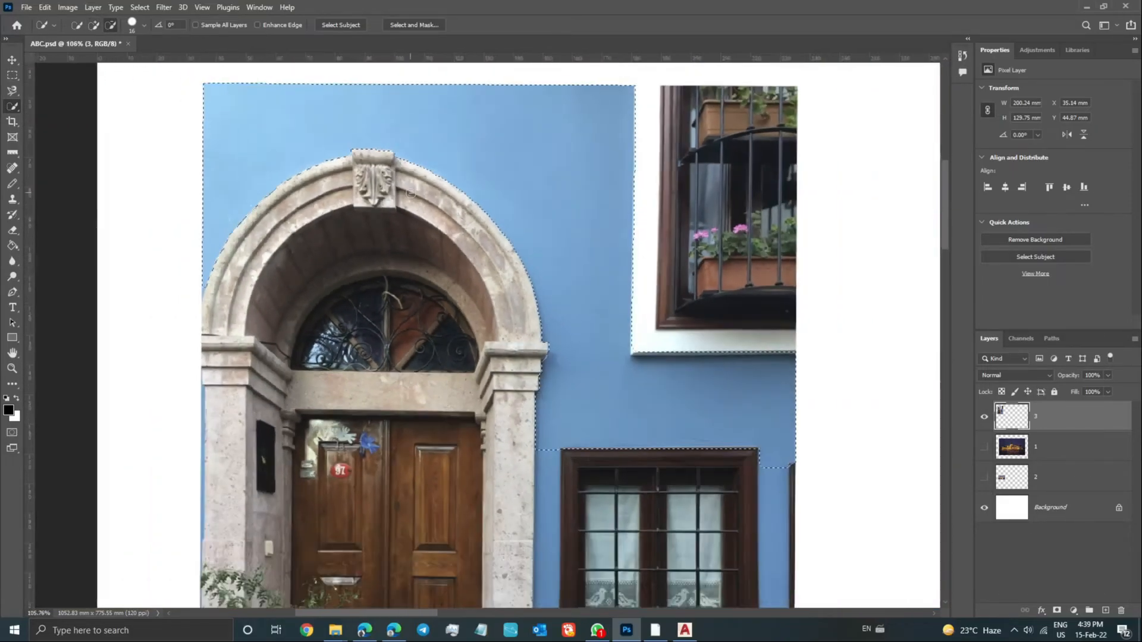
- Extend the selection over the balcony window with its white frame and the blue wall and barred window below
{"action": "left_click", "coordinate": [567, 263]}
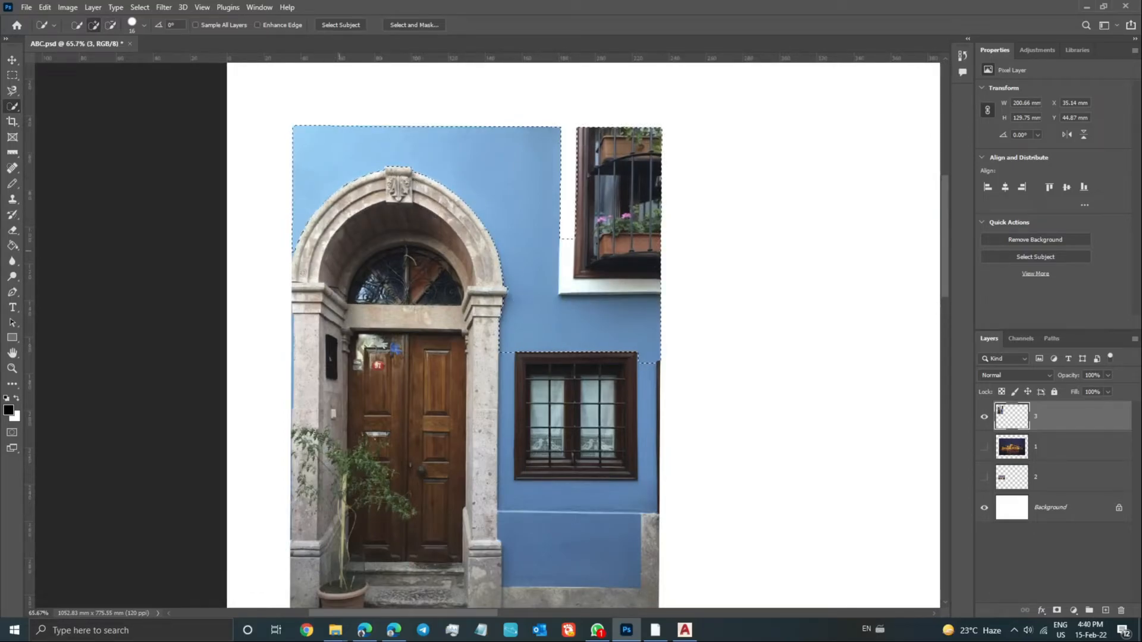
{"action": "scroll", "coordinate": [307, 266], "scroll_direction": "down", "scroll_amount": 2}
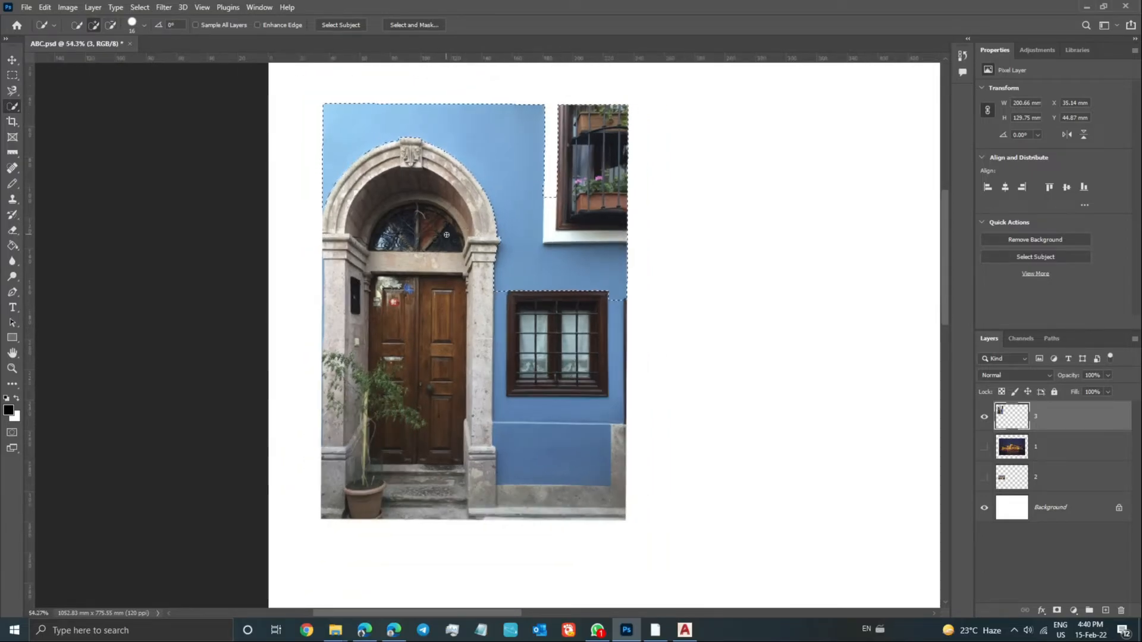
{"action": "left_click_drag", "start_coordinate": [549, 195], "coordinate": [542, 107]}
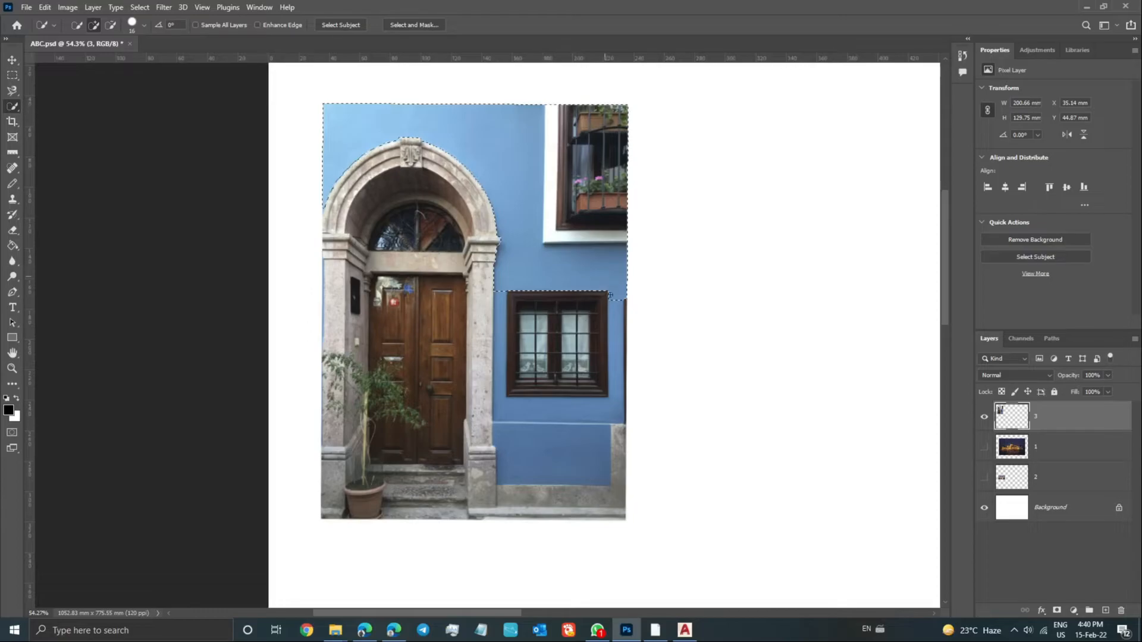
{"action": "left_click_drag", "start_coordinate": [613, 292], "coordinate": [619, 332]}
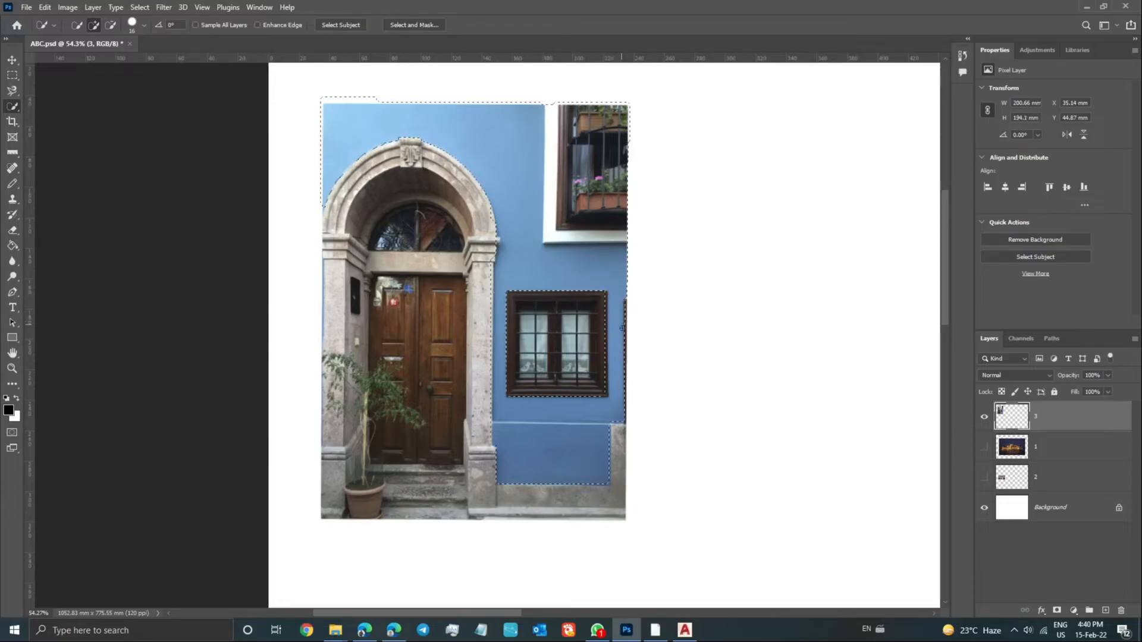
{"action": "scroll", "coordinate": [576, 417], "scroll_direction": "up", "scroll_amount": 3}
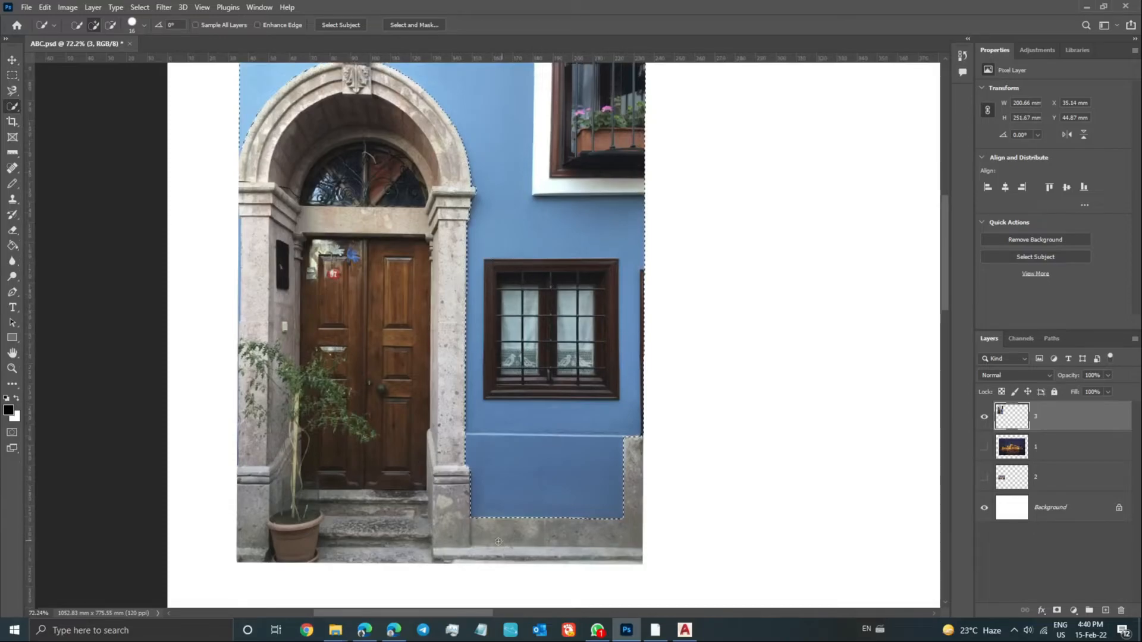
- Try adding the stone base below the blue wall with the Quick Selection Tool, and undo the addition
{"action": "scroll", "coordinate": [630, 507], "scroll_direction": "up", "scroll_amount": 3}
{"action": "left_click_drag", "start_coordinate": [635, 362], "coordinate": [640, 410]}
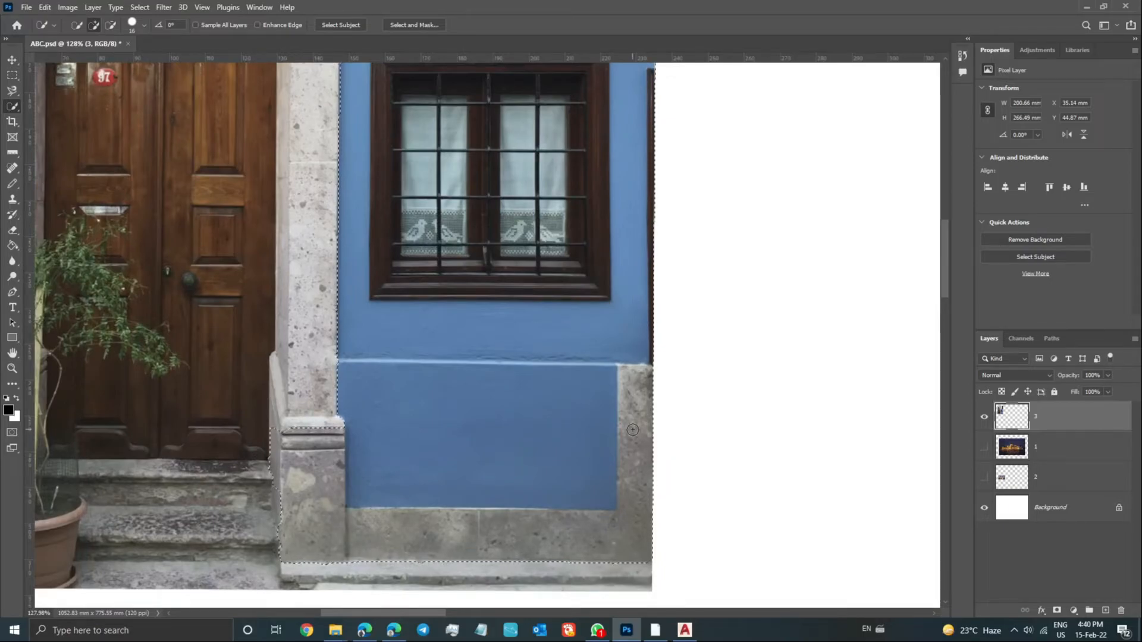
{"action": "key", "text": "ctrl+z"}
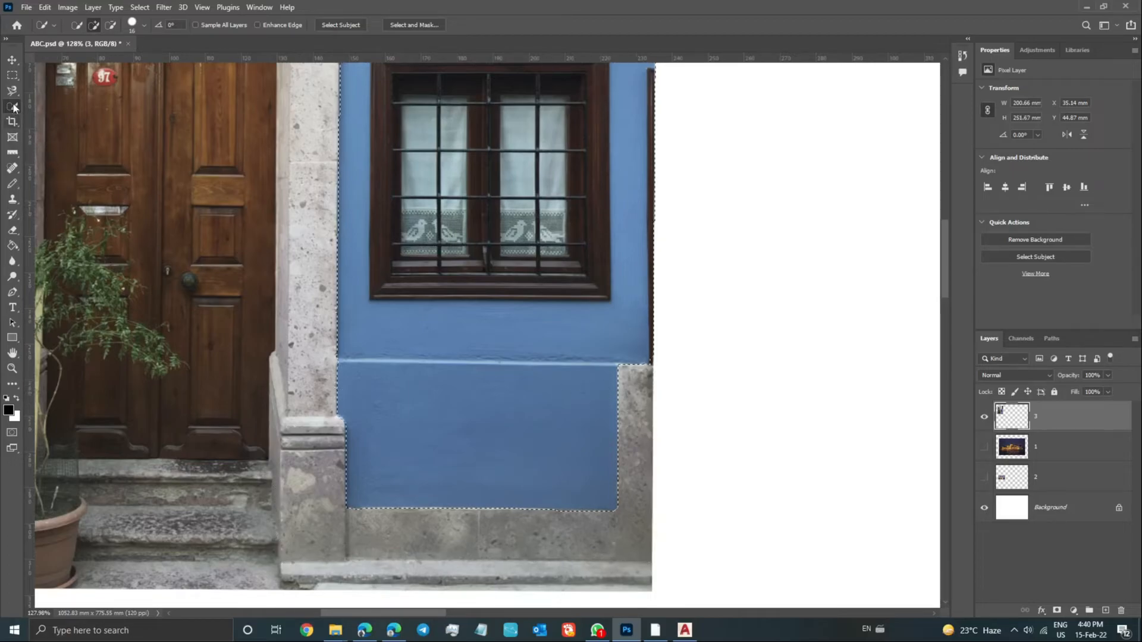
- Add the stone base below the blue wall to the selection with overlapping Rectangular Marquee areas
{"action": "left_click", "coordinate": [10, 81]}
{"action": "scroll", "coordinate": [510, 408], "scroll_direction": "down", "scroll_amount": 2}
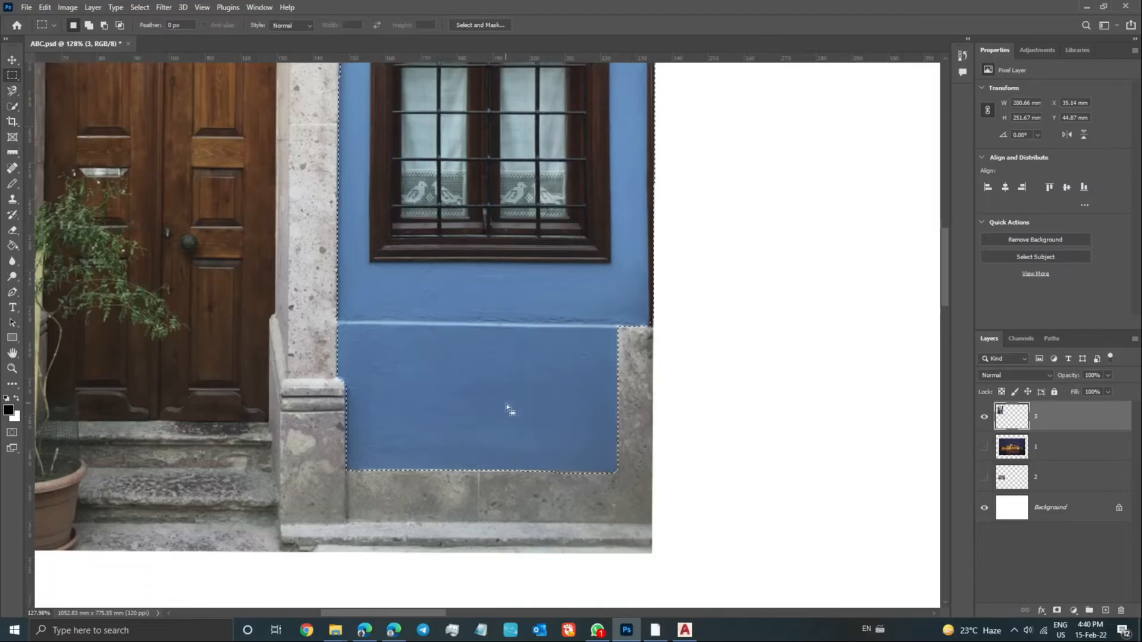
{"action": "key", "text": "shift"}
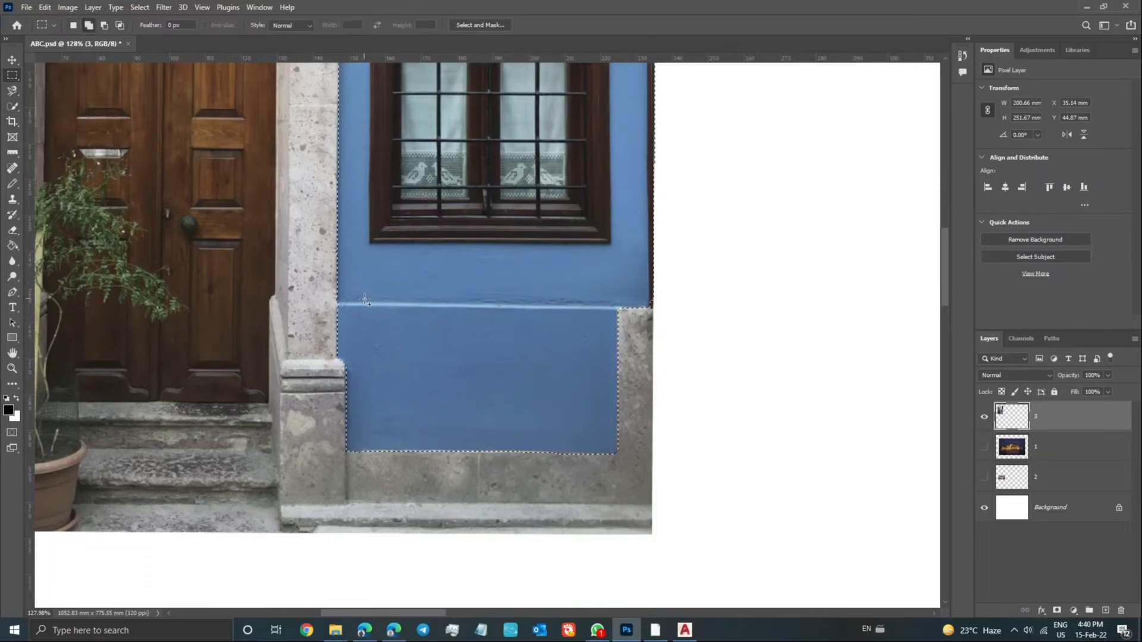
{"action": "left_click_drag", "start_coordinate": [354, 303], "coordinate": [674, 557]}
{"action": "left_click_drag", "start_coordinate": [751, 584], "coordinate": [347, 410]}
{"action": "scroll", "coordinate": [489, 440], "scroll_direction": "down", "scroll_amount": 4}
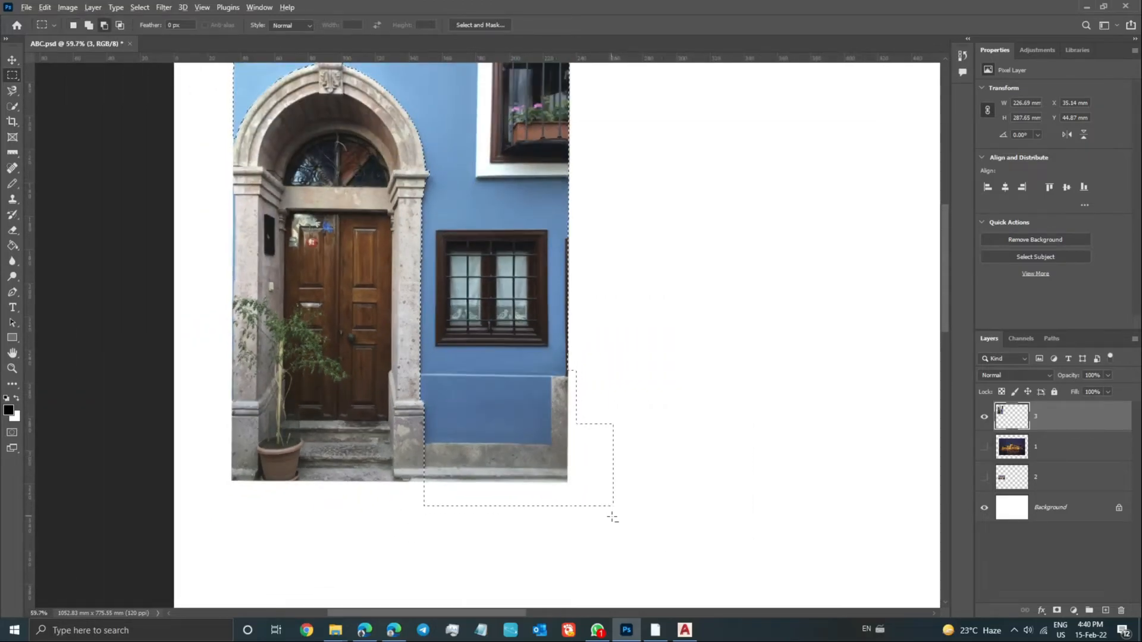
- Add the area above and beside the wall to the selection with a Rectangular Marquee, then delete the selected wall and deselect
{"action": "scroll", "coordinate": [583, 523], "scroll_direction": "down", "scroll_amount": 2}
{"action": "left_click_drag", "start_coordinate": [645, 442], "coordinate": [307, 119]}
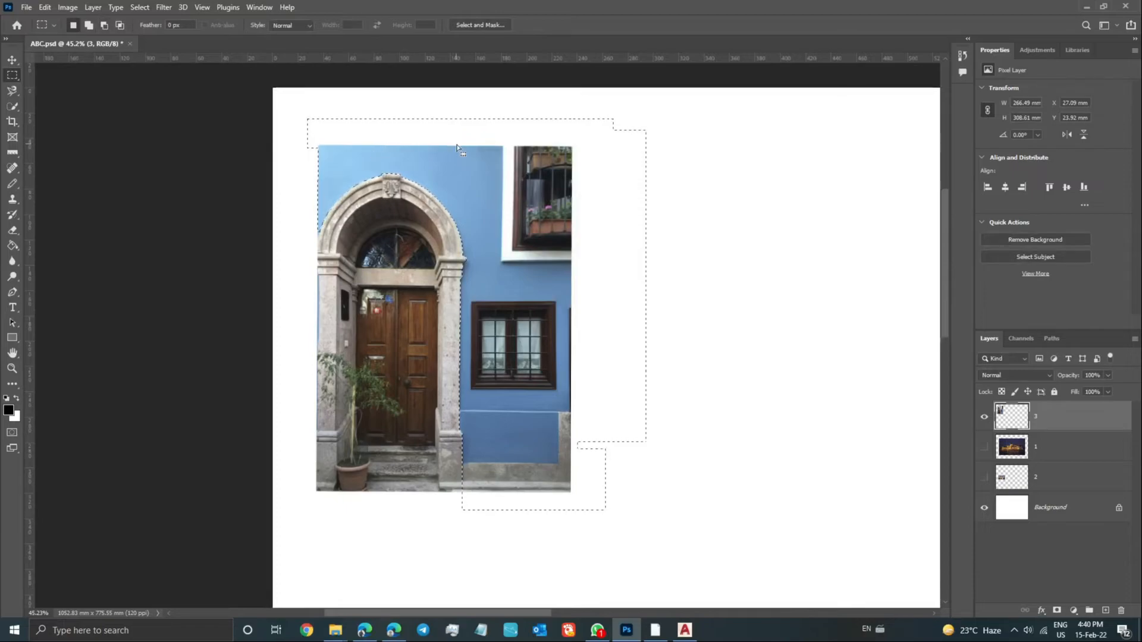
{"action": "key", "text": "Delete"}
{"action": "key", "text": "ctrl+d"}
- Try selecting the blue fringe along the right column's outer edge with the Rectangular Marquee, and drop the selection
{"action": "scroll", "coordinate": [428, 288], "scroll_direction": "up", "scroll_amount": 2}
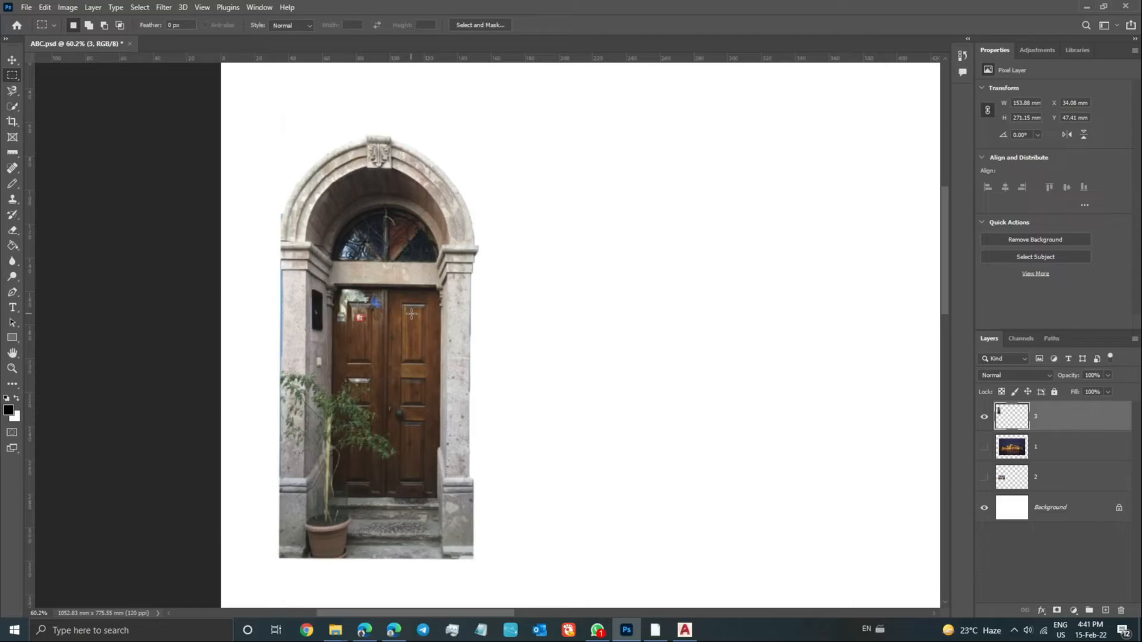
{"action": "scroll", "coordinate": [405, 317], "scroll_direction": "up", "scroll_amount": 5}
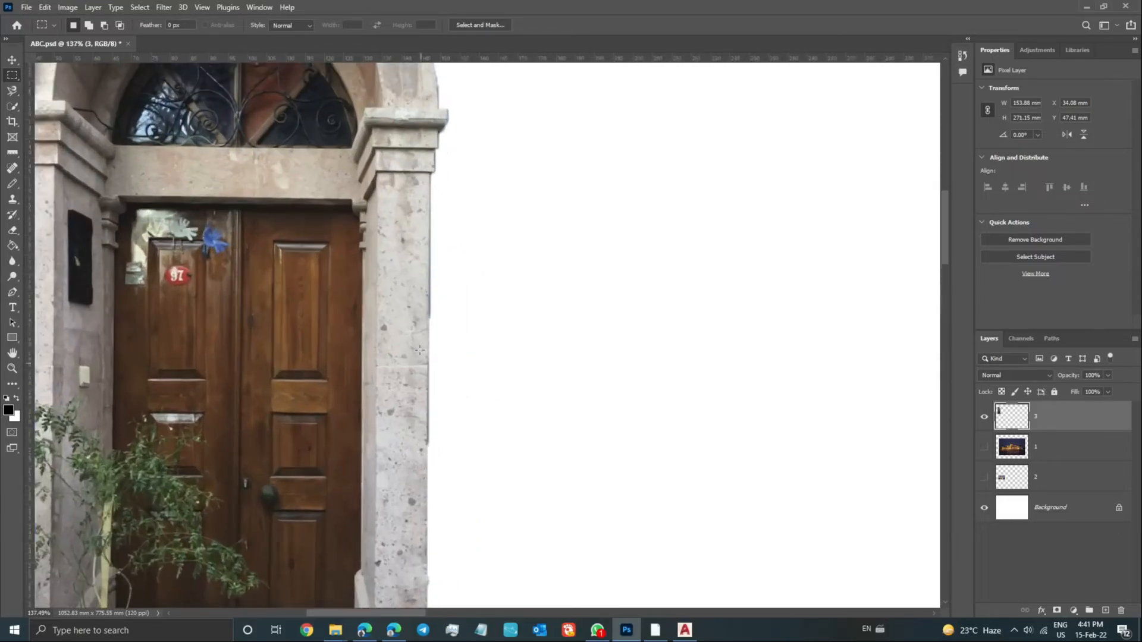
{"action": "scroll", "coordinate": [425, 223], "scroll_direction": "down", "scroll_amount": 4}
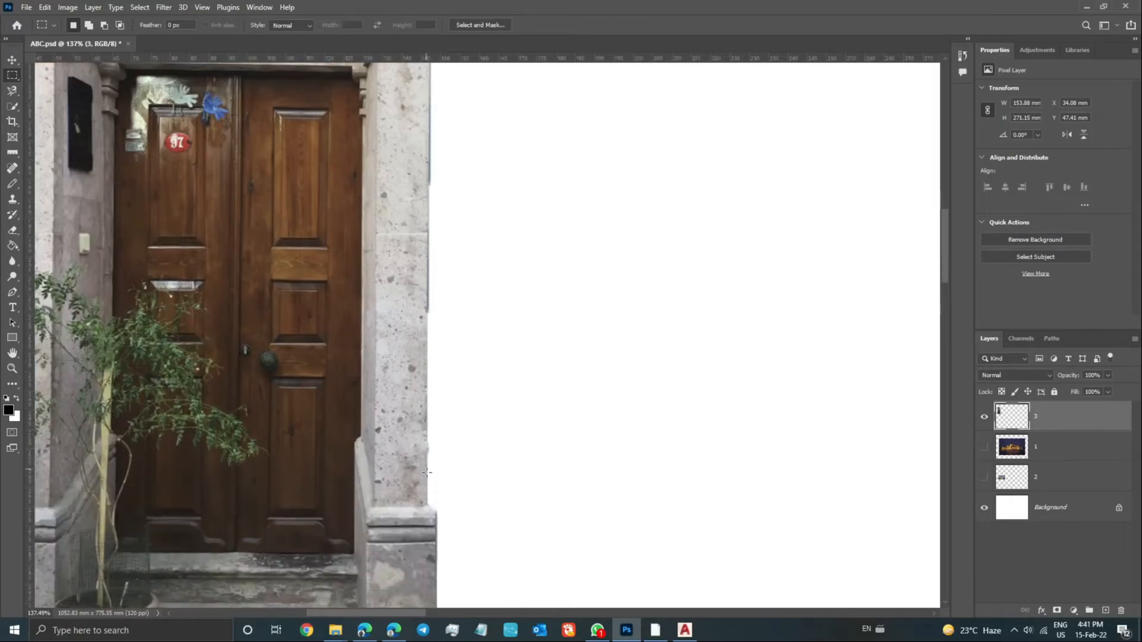
{"action": "scroll", "coordinate": [431, 562], "scroll_direction": "up", "scroll_amount": 3}
{"action": "scroll", "coordinate": [435, 342], "scroll_direction": "up", "scroll_amount": 3}
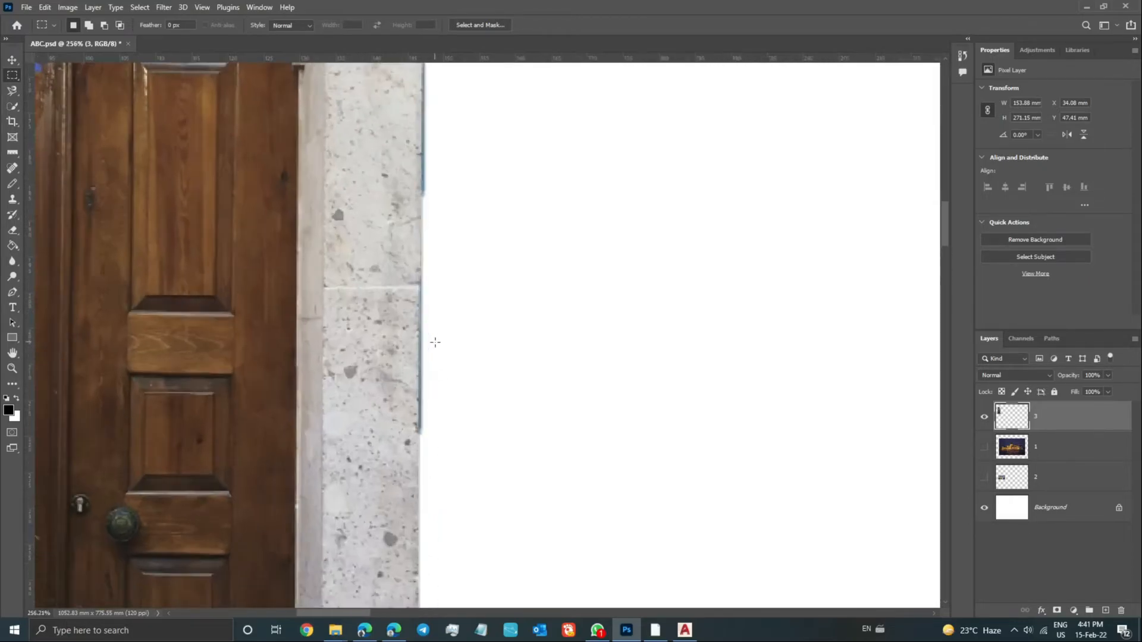
{"action": "scroll", "coordinate": [485, 485], "scroll_direction": "down", "scroll_amount": 2}
{"action": "left_click_drag", "start_coordinate": [537, 518], "coordinate": [444, 174]}
{"action": "scroll", "coordinate": [446, 356], "scroll_direction": "up", "scroll_amount": 4}
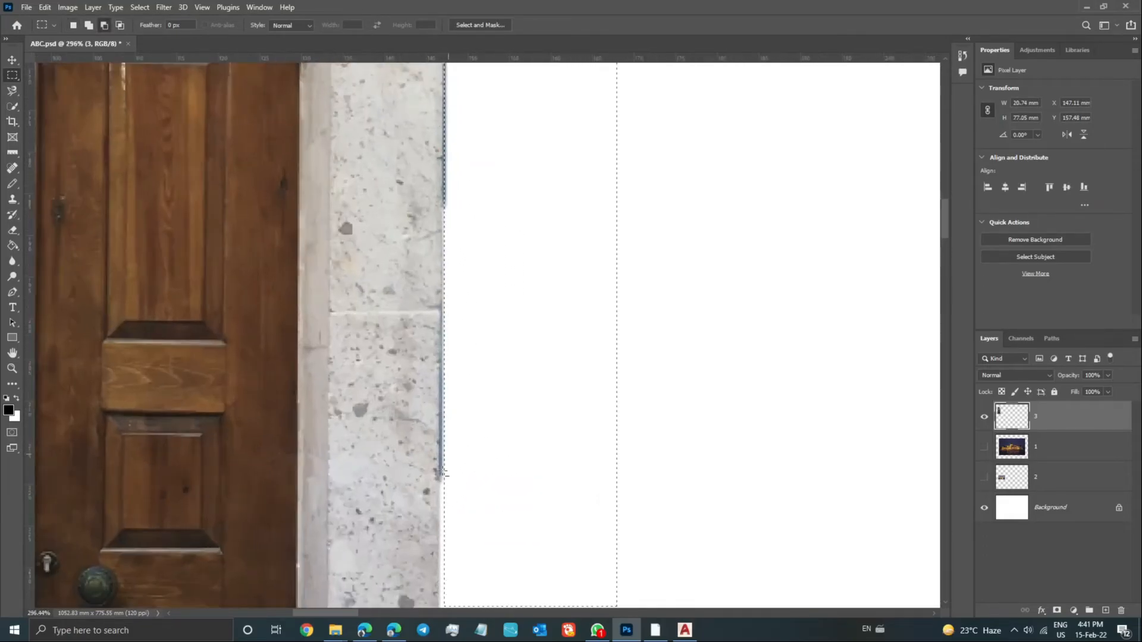
{"action": "left_click", "coordinate": [331, 384]}
- Erase part of the blue fringe along the middle of the right column's outer edge with the Eraser
{"action": "scroll", "coordinate": [454, 387], "scroll_direction": "down", "scroll_amount": 2}
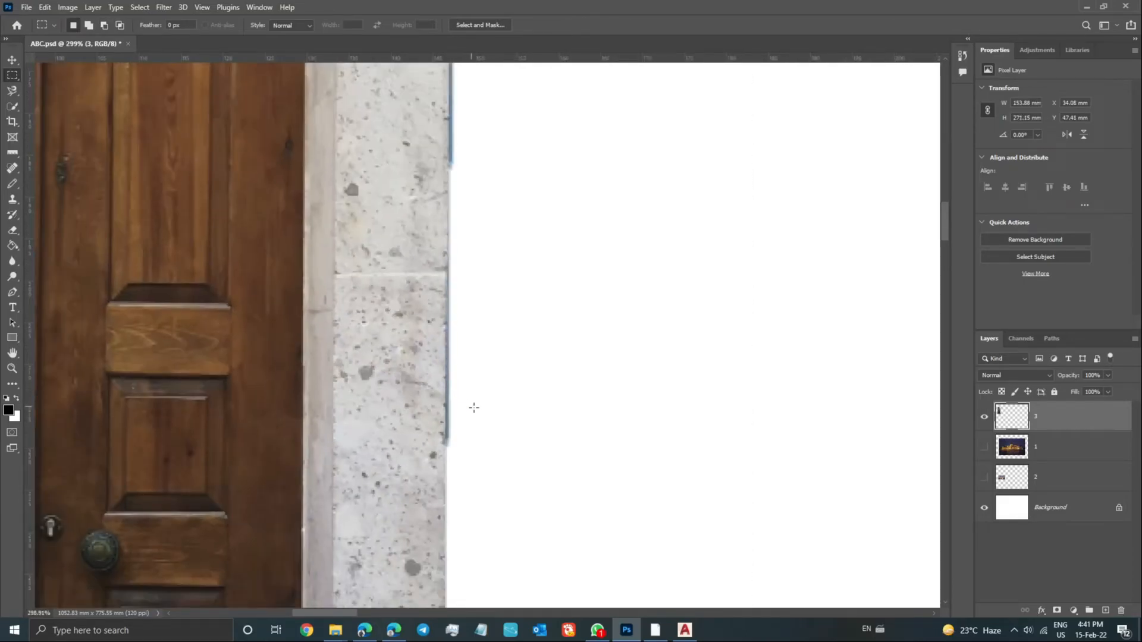
{"action": "key", "text": "e"}
{"action": "scroll", "coordinate": [461, 421], "scroll_direction": "up", "scroll_amount": 2}
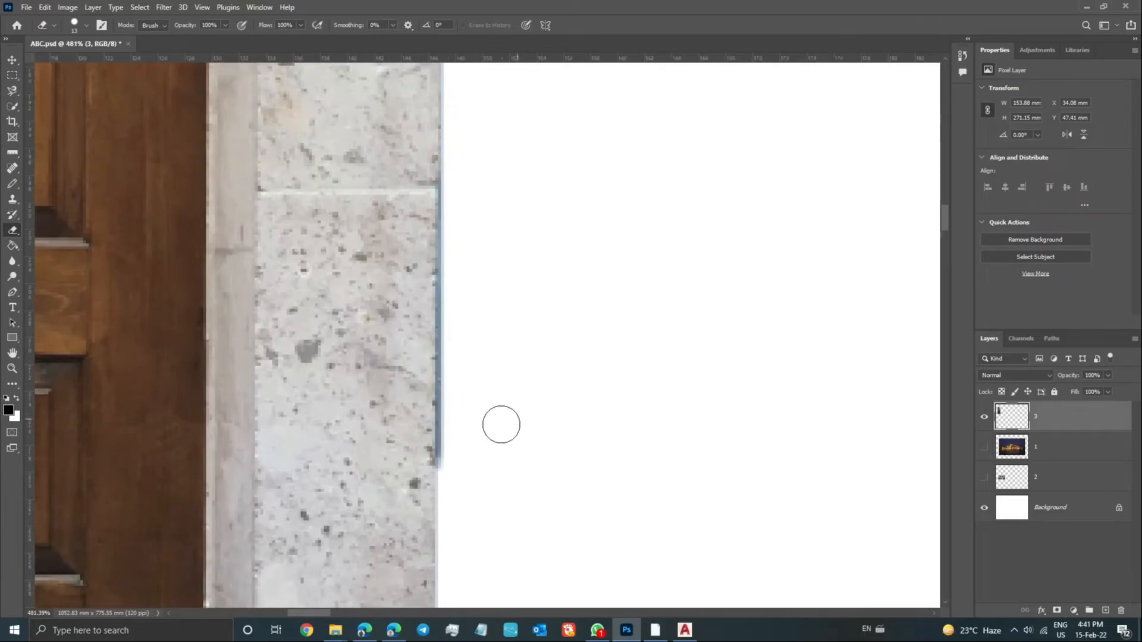
{"action": "mouse_move", "coordinate": [456, 449]}
{"action": "left_mouse_down"}
{"action": "mouse_move", "coordinate": [462, 228]}
{"action": "mouse_move", "coordinate": [430, 206]}
{"action": "mouse_move", "coordinate": [497, 176]}
{"action": "mouse_move", "coordinate": [445, 201]}
{"action": "mouse_move", "coordinate": [433, 193]}
{"action": "mouse_move", "coordinate": [438, 273]}
{"action": "left_mouse_up"}
{"action": "scroll", "coordinate": [445, 200], "scroll_direction": "up", "scroll_amount": 2}
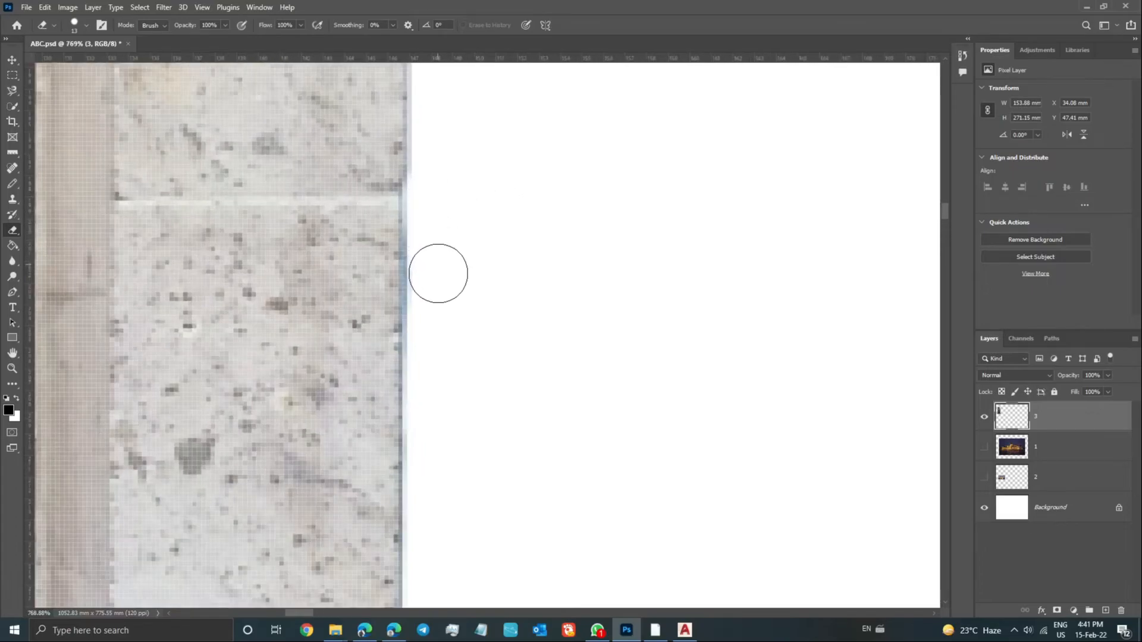
{"action": "scroll", "coordinate": [466, 306], "scroll_direction": "down", "scroll_amount": 2}
{"action": "scroll", "coordinate": [476, 309], "scroll_direction": "down", "scroll_amount": 2}
{"action": "scroll", "coordinate": [493, 347], "scroll_direction": "down", "scroll_amount": 2}
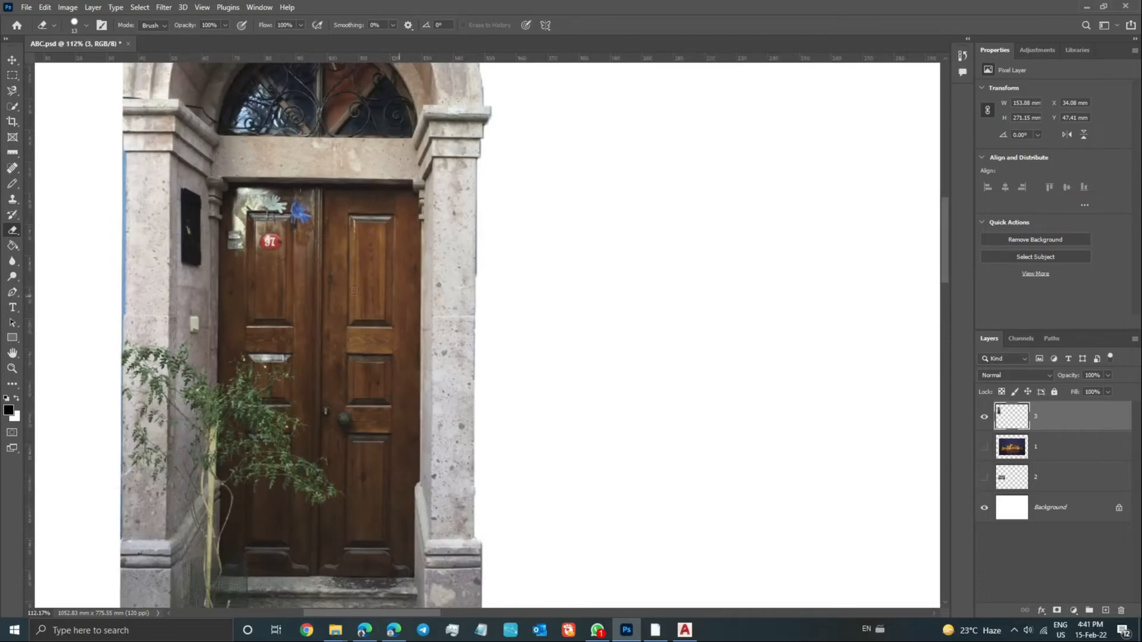
- Start a Polygonal Lasso outline in the blank area and trace the right column's outer edge from its base moulding up to the capital
{"action": "left_click", "coordinate": [16, 89]}
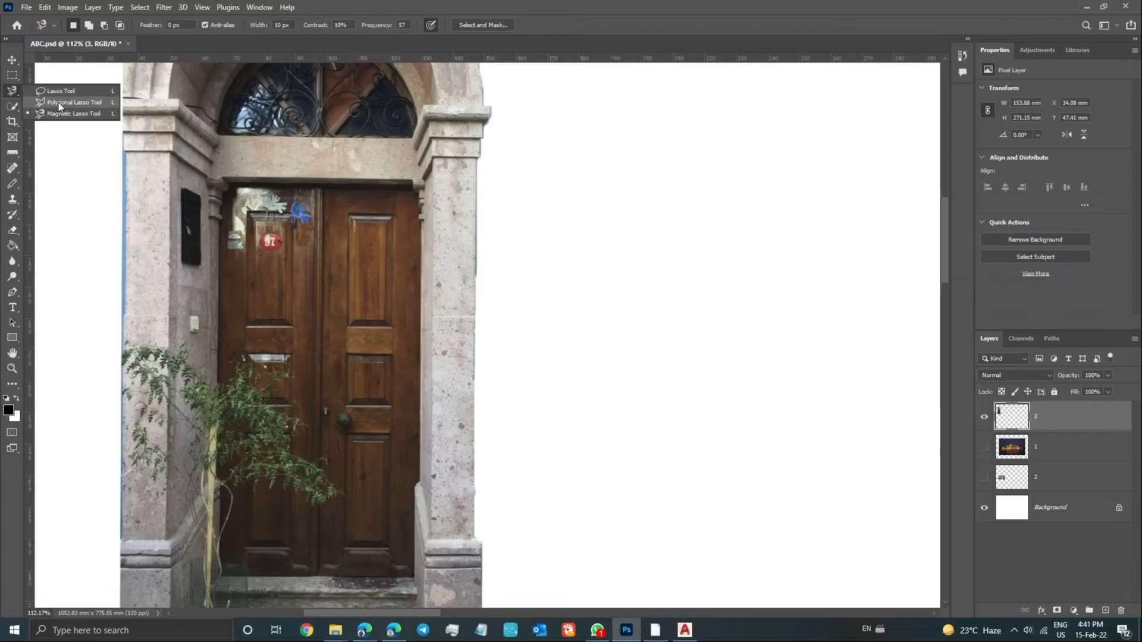
{"action": "left_click", "coordinate": [60, 102]}
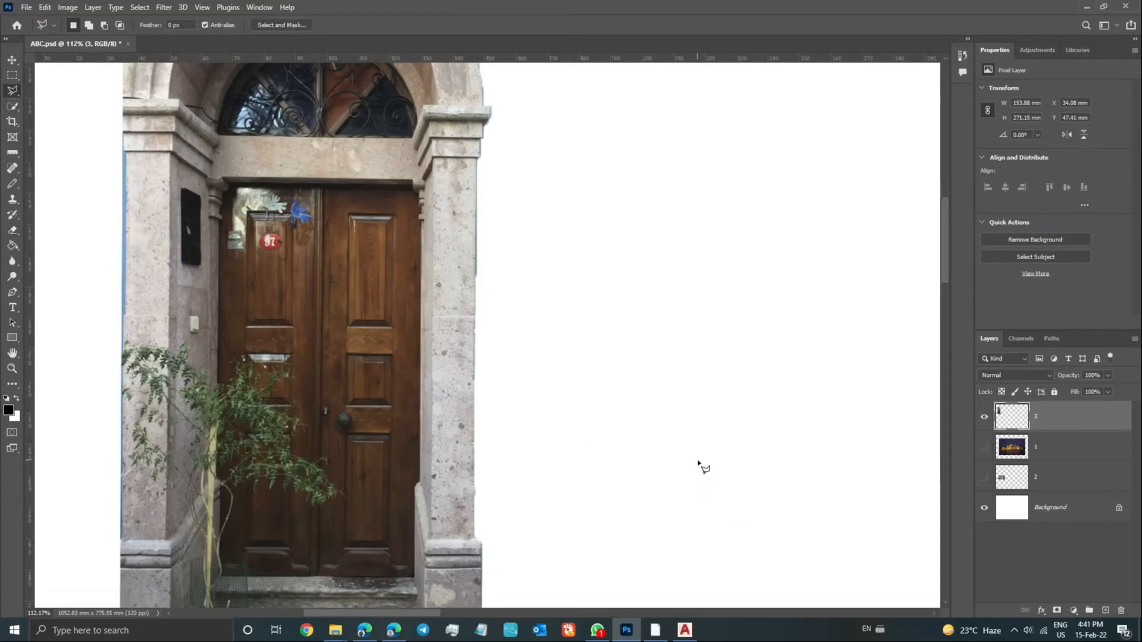
{"action": "left_click", "coordinate": [641, 464]}
{"action": "scroll", "coordinate": [492, 546], "scroll_direction": "up", "scroll_amount": 3}
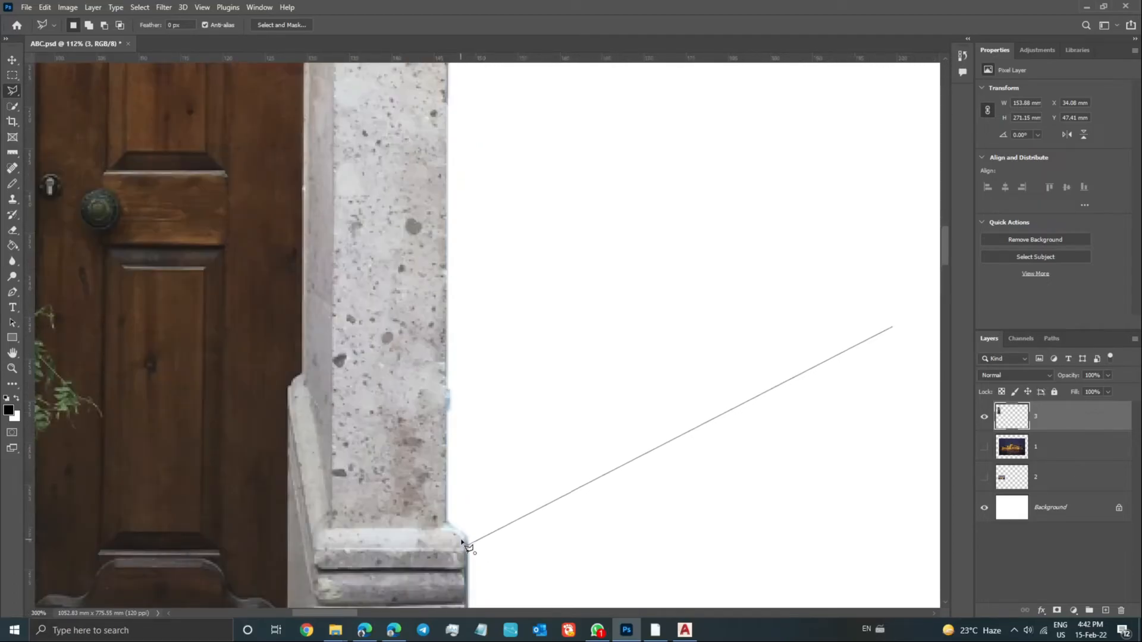
{"action": "scroll", "coordinate": [465, 544], "scroll_direction": "up", "scroll_amount": 3}
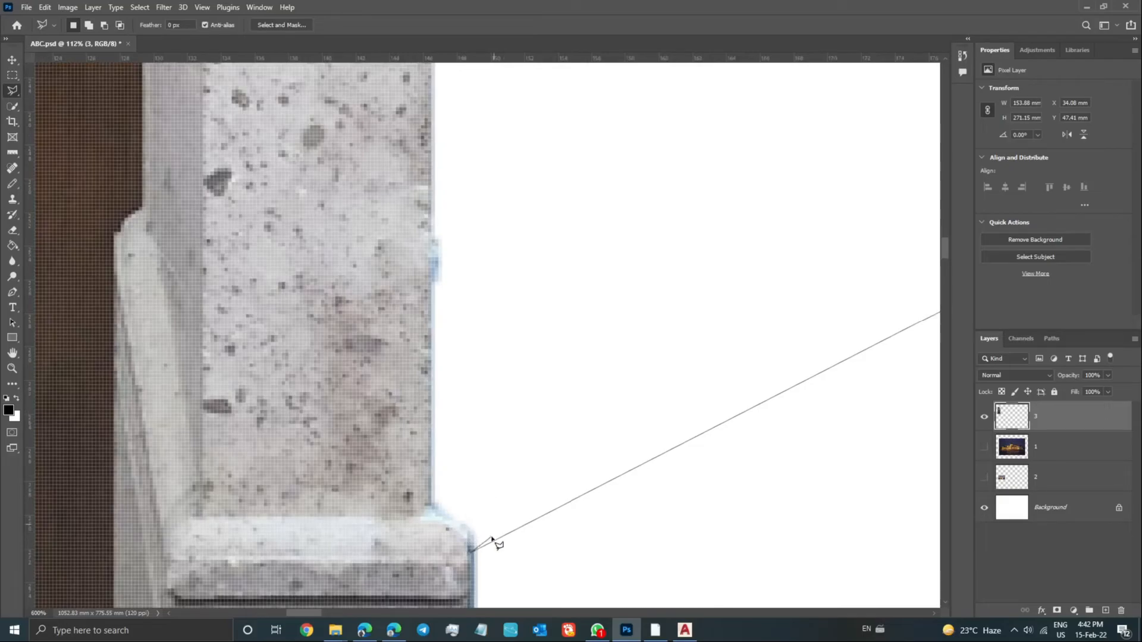
{"action": "left_click", "coordinate": [430, 505]}
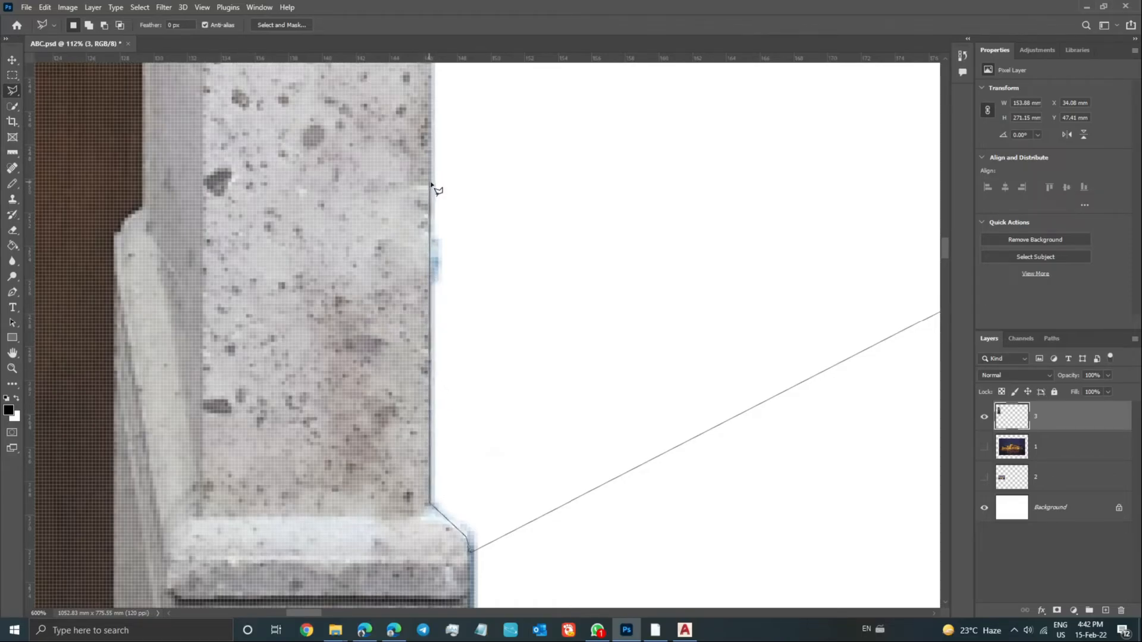
{"action": "scroll", "coordinate": [437, 102], "scroll_direction": "up", "scroll_amount": 5}
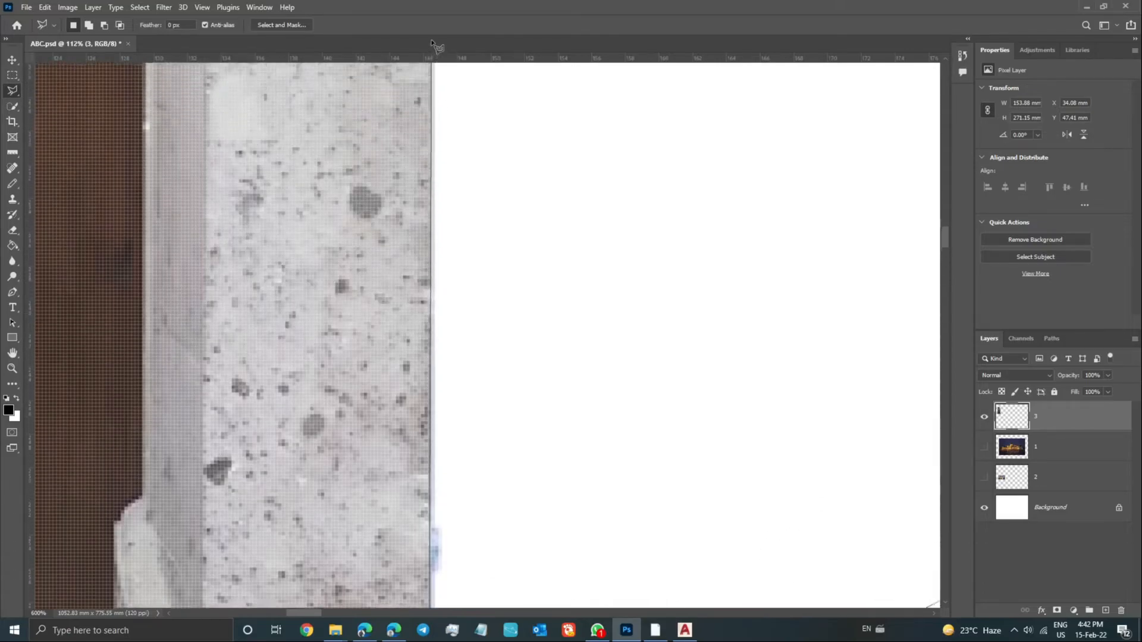
{"action": "scroll", "coordinate": [434, 80], "scroll_direction": "up", "scroll_amount": 5}
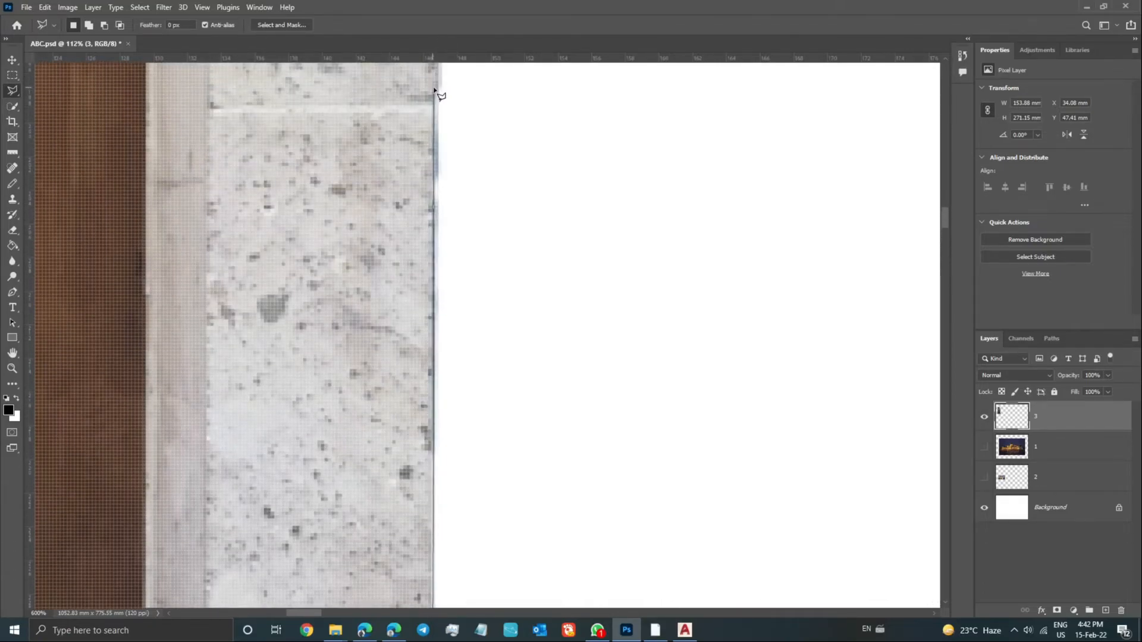
{"action": "scroll", "coordinate": [439, 94], "scroll_direction": "up", "scroll_amount": 5}
{"action": "scroll", "coordinate": [445, 101], "scroll_direction": "up", "scroll_amount": 5}
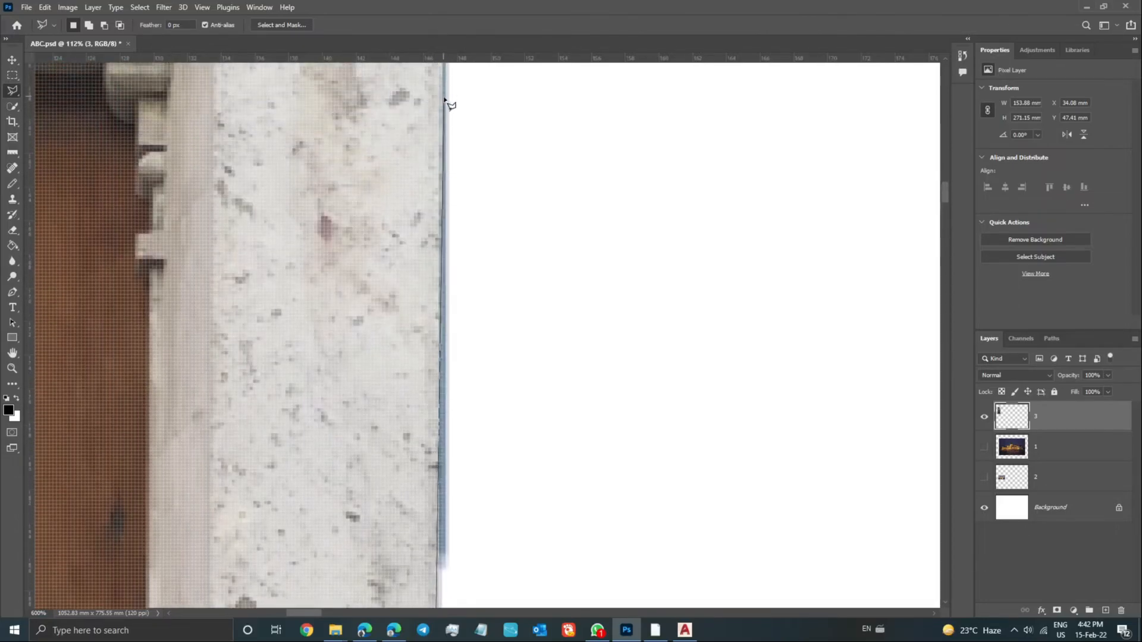
{"action": "scroll", "coordinate": [445, 98], "scroll_direction": "up", "scroll_amount": 5}
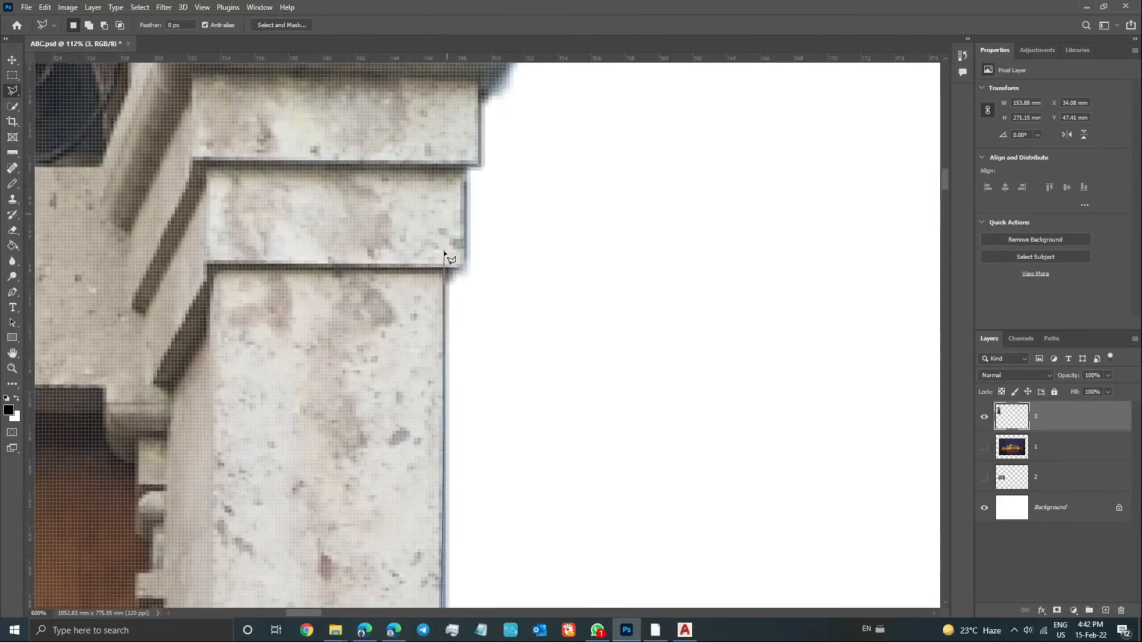
- Continue the lasso outline around the stepped mouldings of the right capital and up to the start of the arch
{"action": "left_click", "coordinate": [443, 269]}
{"action": "left_click", "coordinate": [464, 268]}
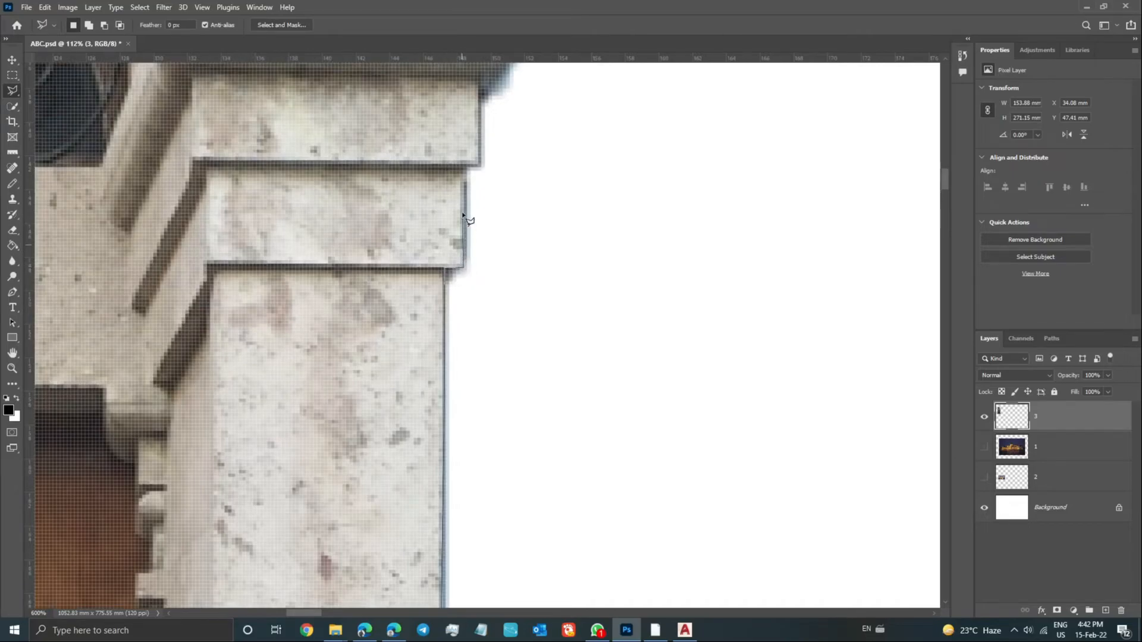
{"action": "left_click", "coordinate": [479, 166]}
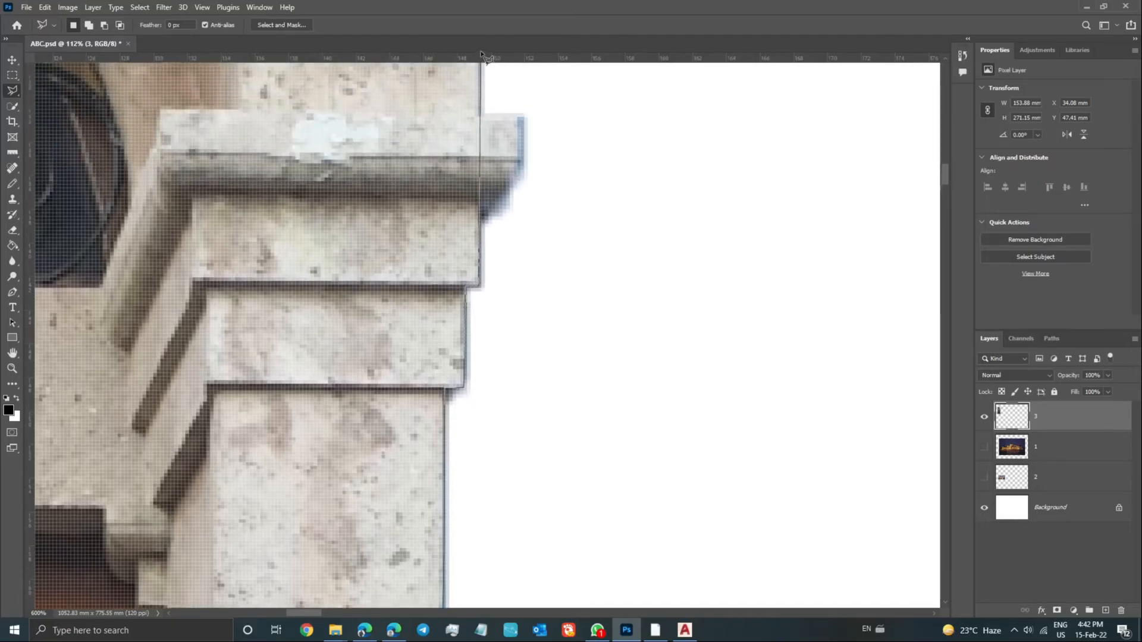
{"action": "left_click", "coordinate": [496, 216]}
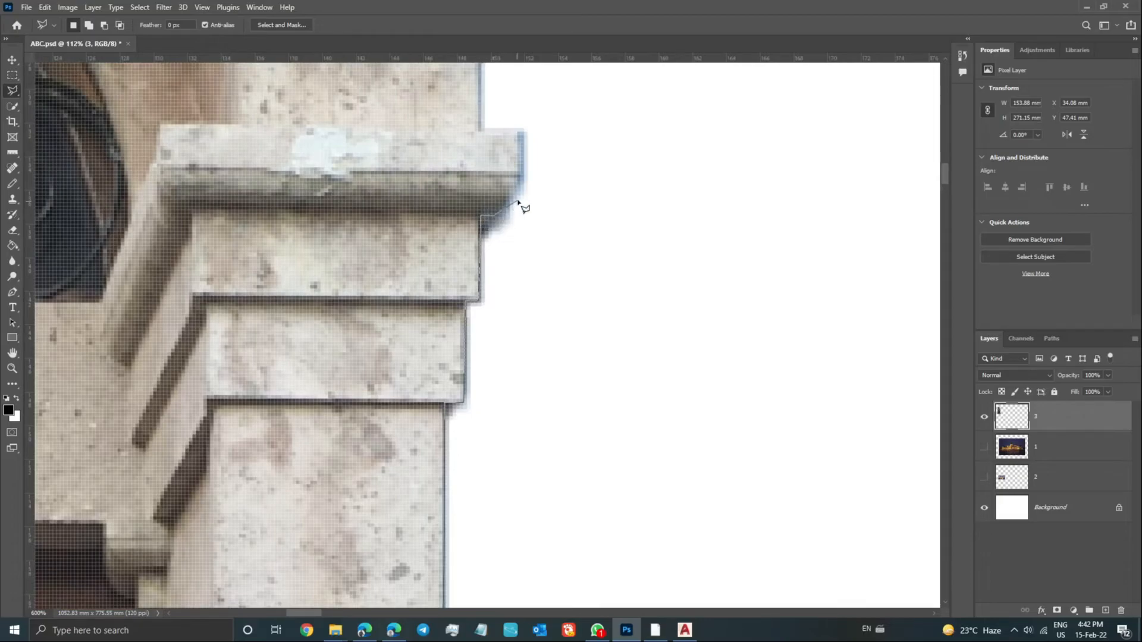
{"action": "left_click", "coordinate": [519, 123]}
{"action": "left_click", "coordinate": [478, 129]}
{"action": "scroll", "coordinate": [484, 89], "scroll_direction": "up", "scroll_amount": 3}
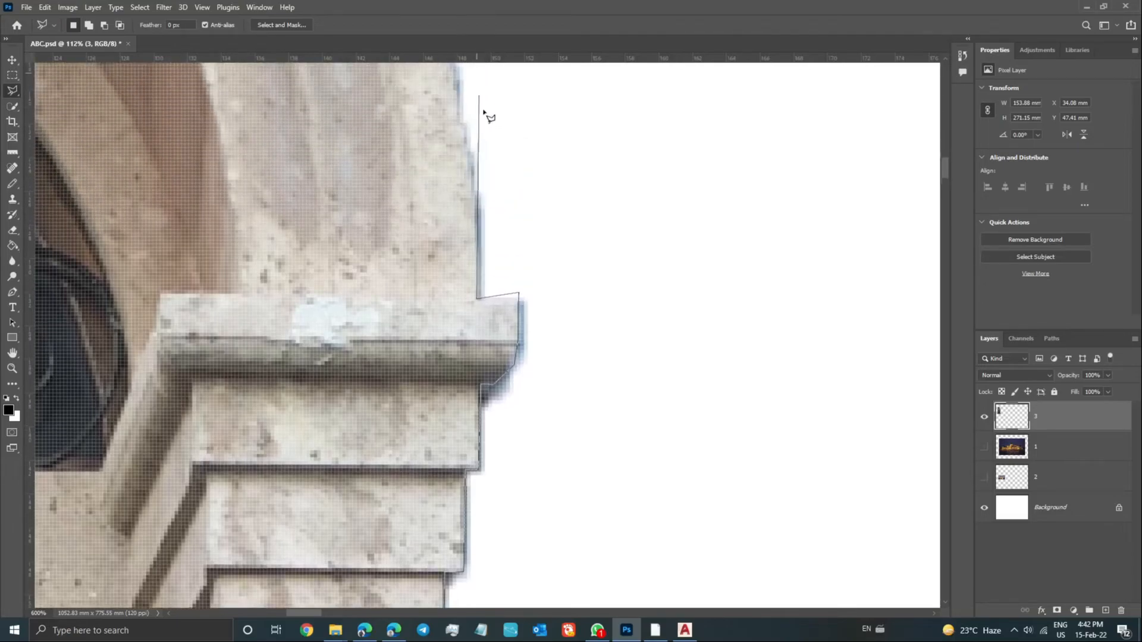
{"action": "left_click", "coordinate": [479, 184]}
{"action": "left_click", "coordinate": [514, 157]}
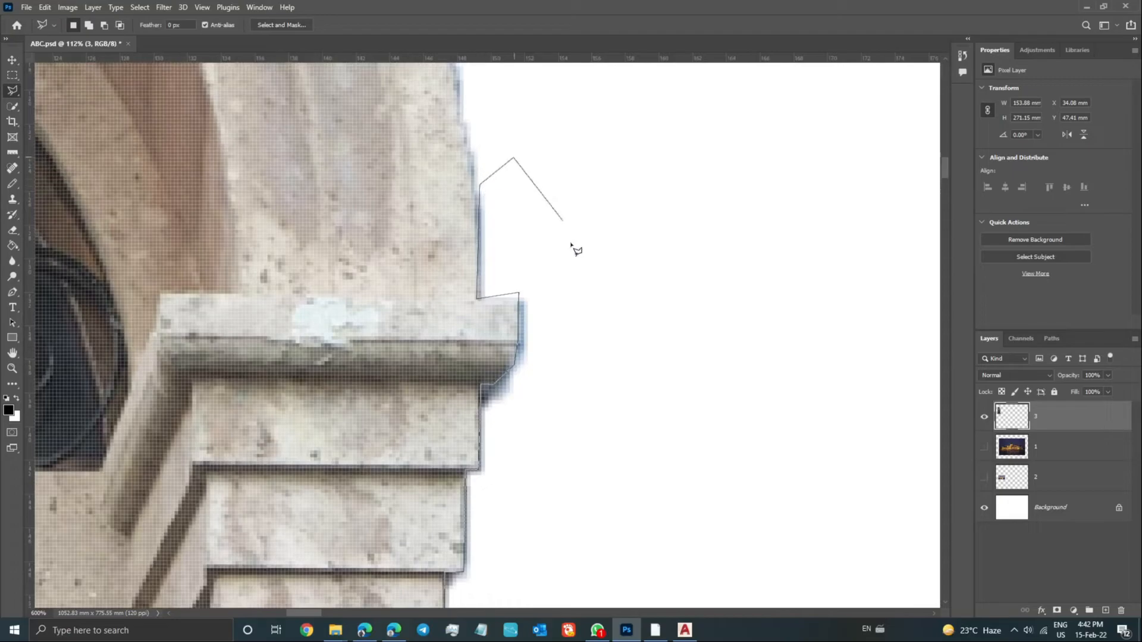
- Close the lasso outline through the blank area beside the doorway, and delete the enclosed blue fringe before deselecting
{"action": "scroll", "coordinate": [599, 290], "scroll_direction": "down", "scroll_amount": 10}
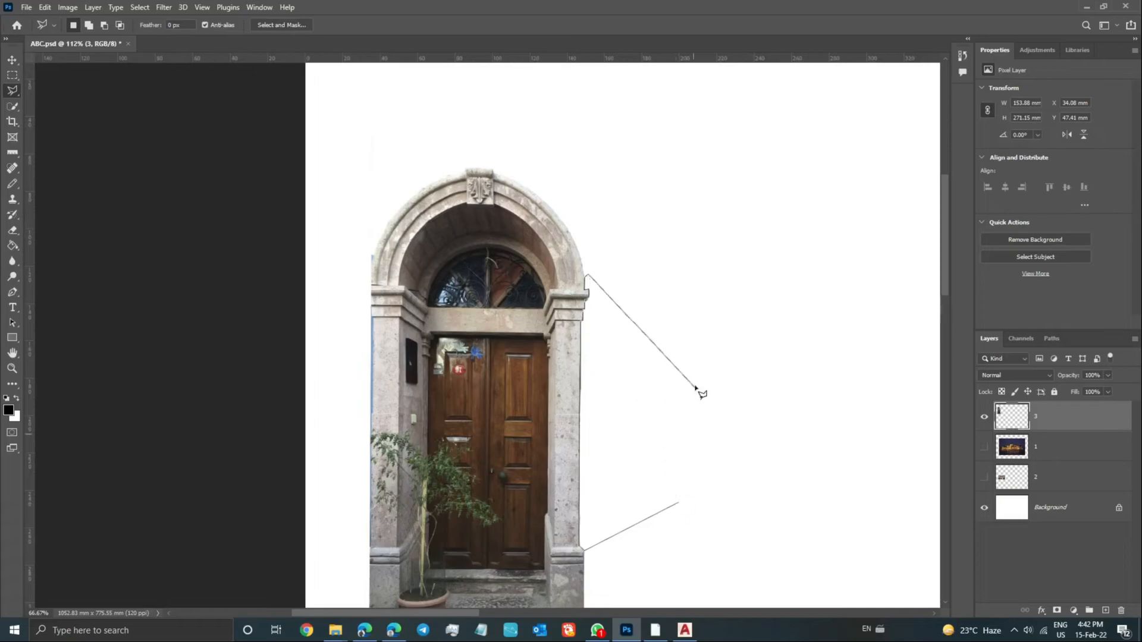
{"action": "double_click", "coordinate": [702, 357]}
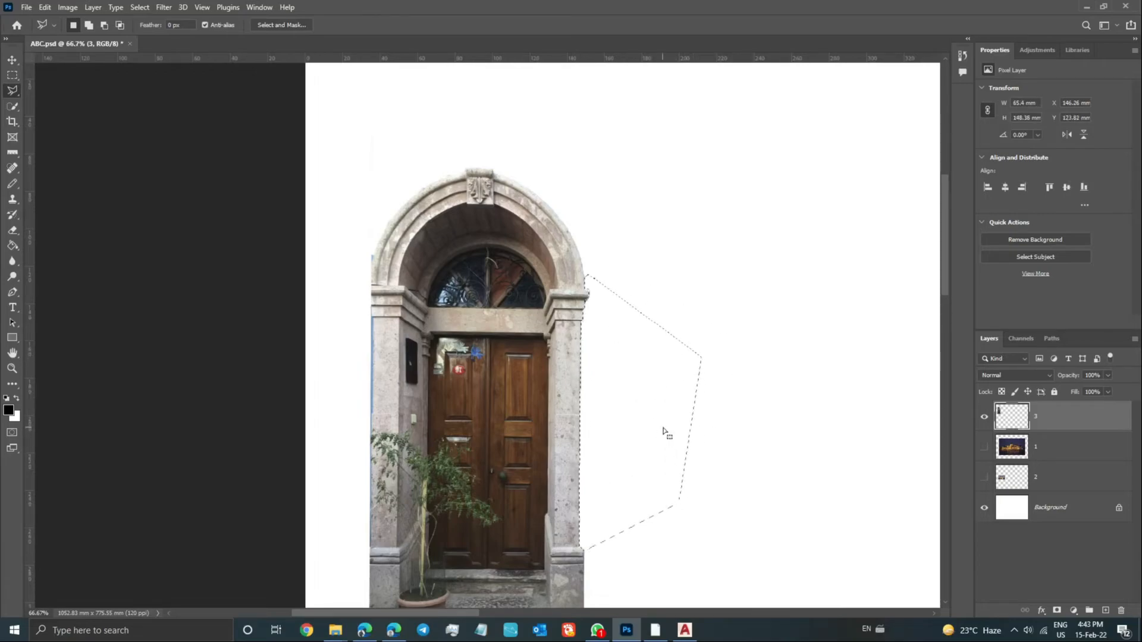
{"action": "key", "text": "ctrl+d"}
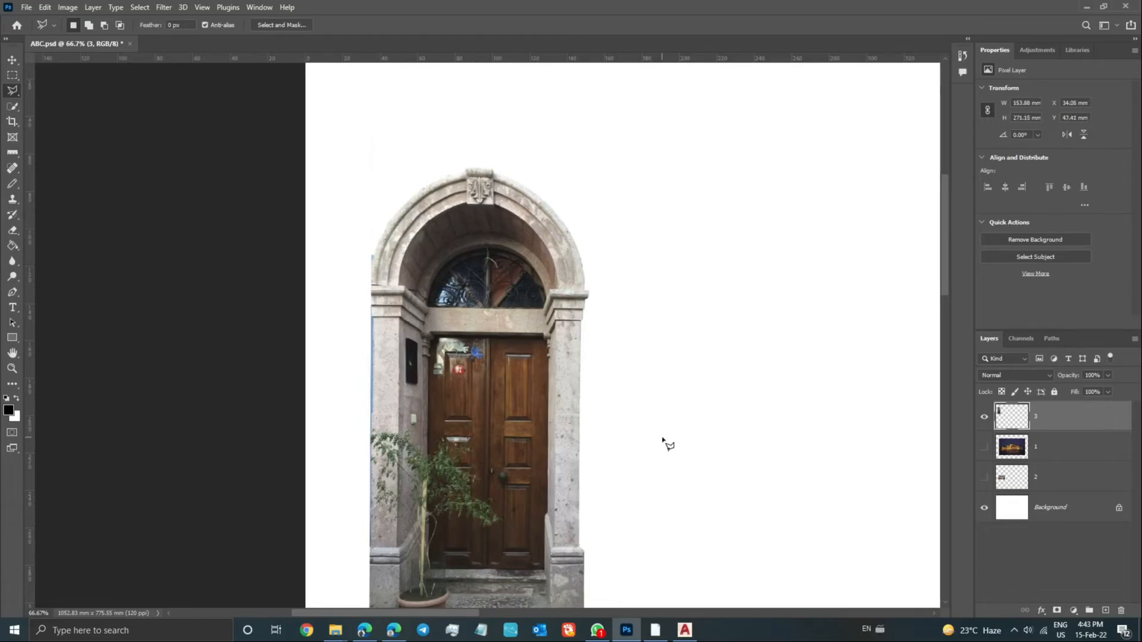
{"action": "scroll", "coordinate": [624, 504], "scroll_direction": "up", "scroll_amount": 6, "text": "alt"}
{"action": "scroll", "coordinate": [561, 552], "scroll_direction": "up", "scroll_amount": 2}
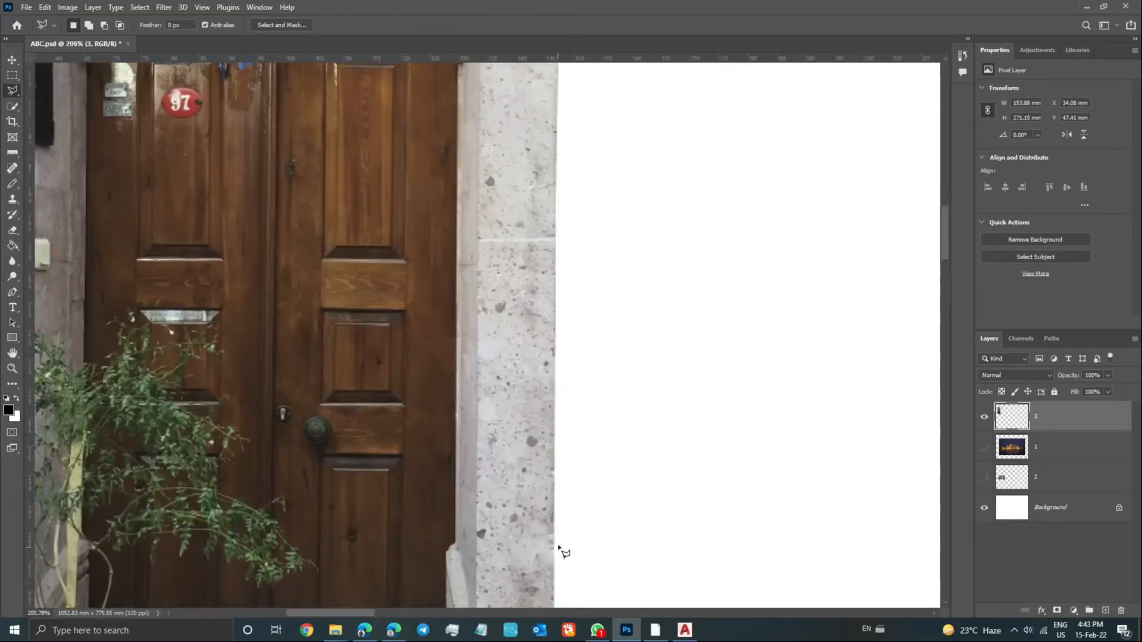
{"action": "scroll", "coordinate": [560, 522], "scroll_direction": "up", "scroll_amount": 10}
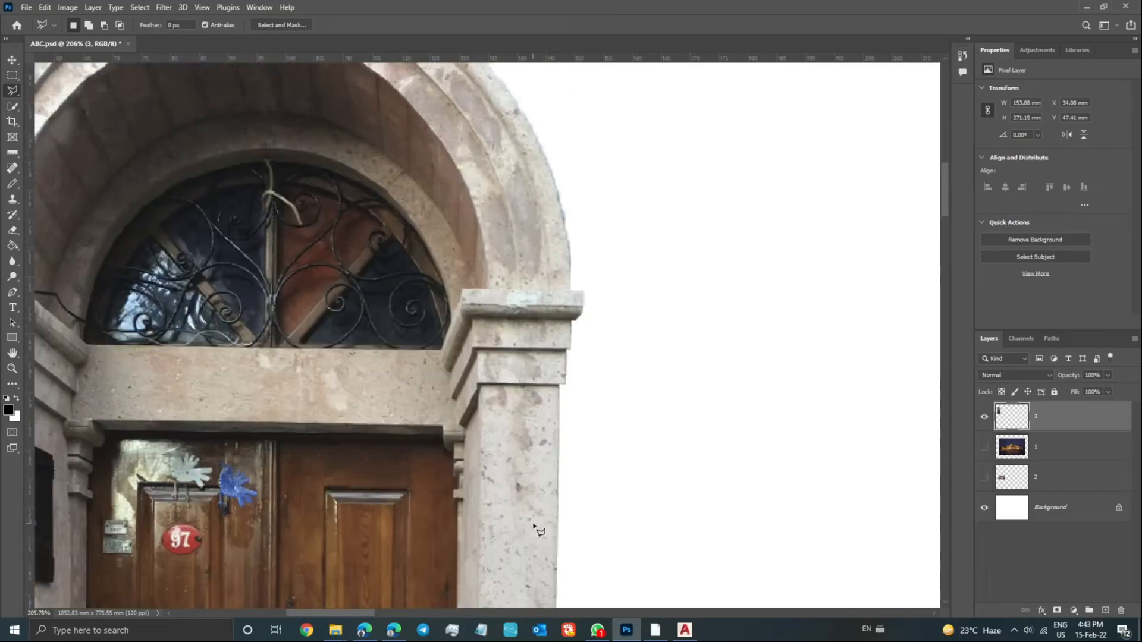
{"action": "scroll", "coordinate": [525, 506], "scroll_direction": "down", "scroll_amount": 5, "text": "alt"}
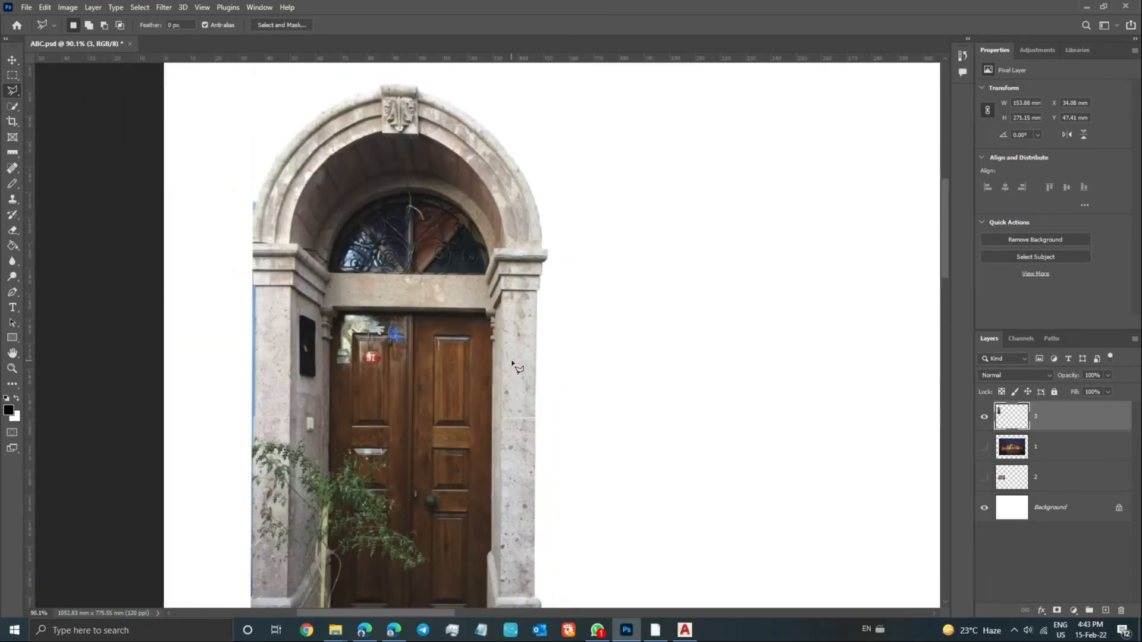
- Try a Magic Wand selection with tolerance 32 on the stone lintel above the door, and deselect it
{"action": "left_click", "coordinate": [18, 107]}
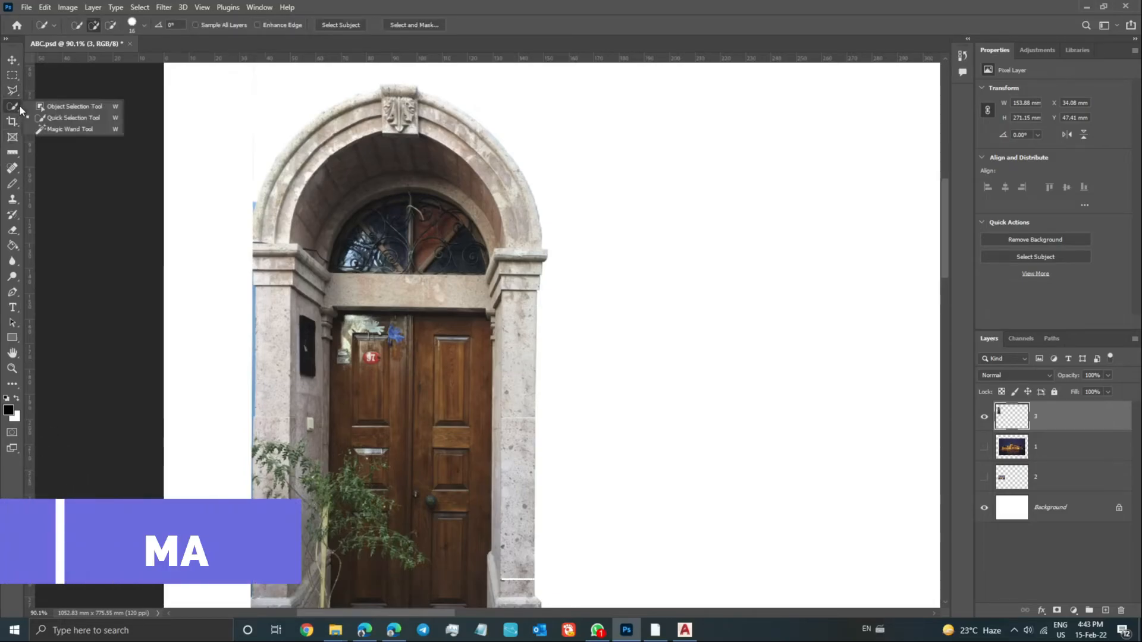
{"action": "left_click", "coordinate": [91, 127]}
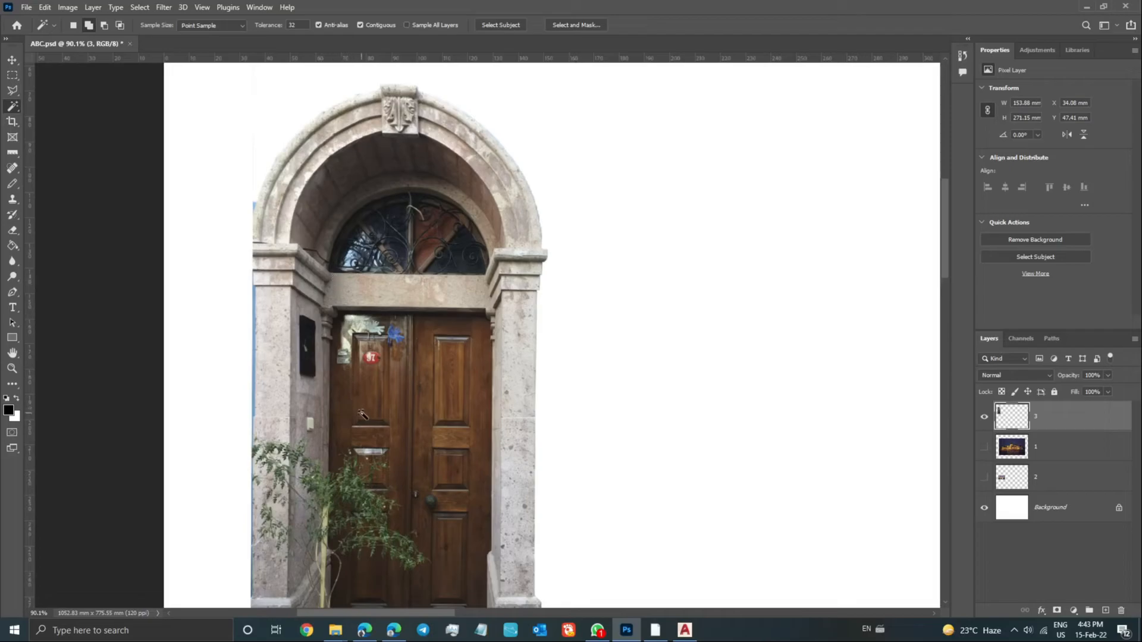
{"action": "scroll", "coordinate": [366, 397], "scroll_direction": "up", "scroll_amount": 3}
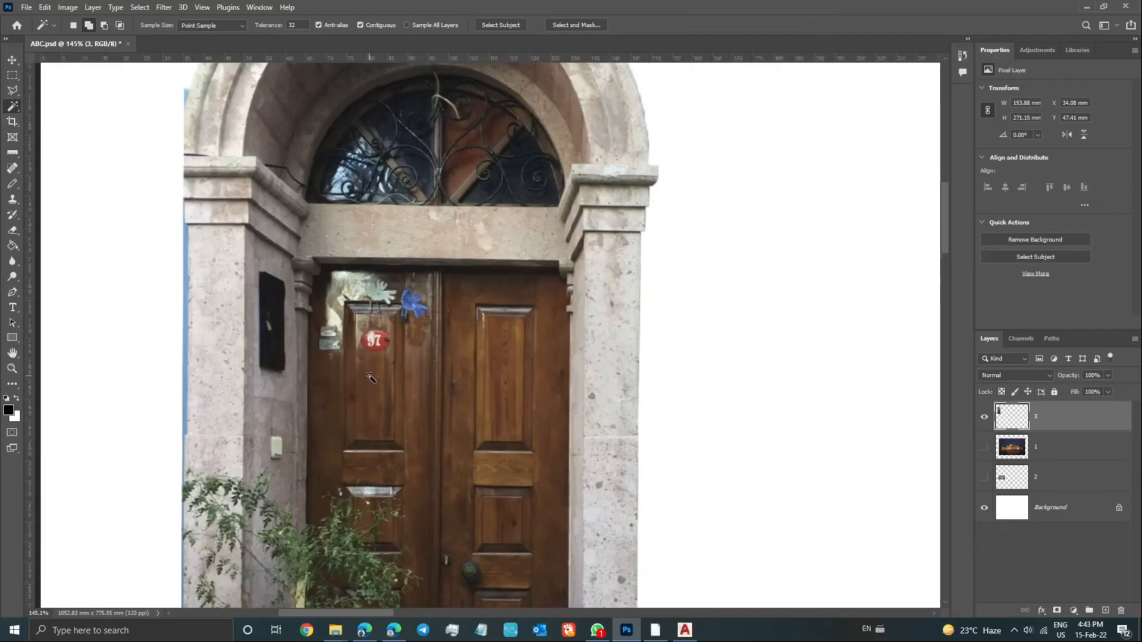
{"action": "scroll", "coordinate": [369, 377], "scroll_direction": "up", "scroll_amount": 3}
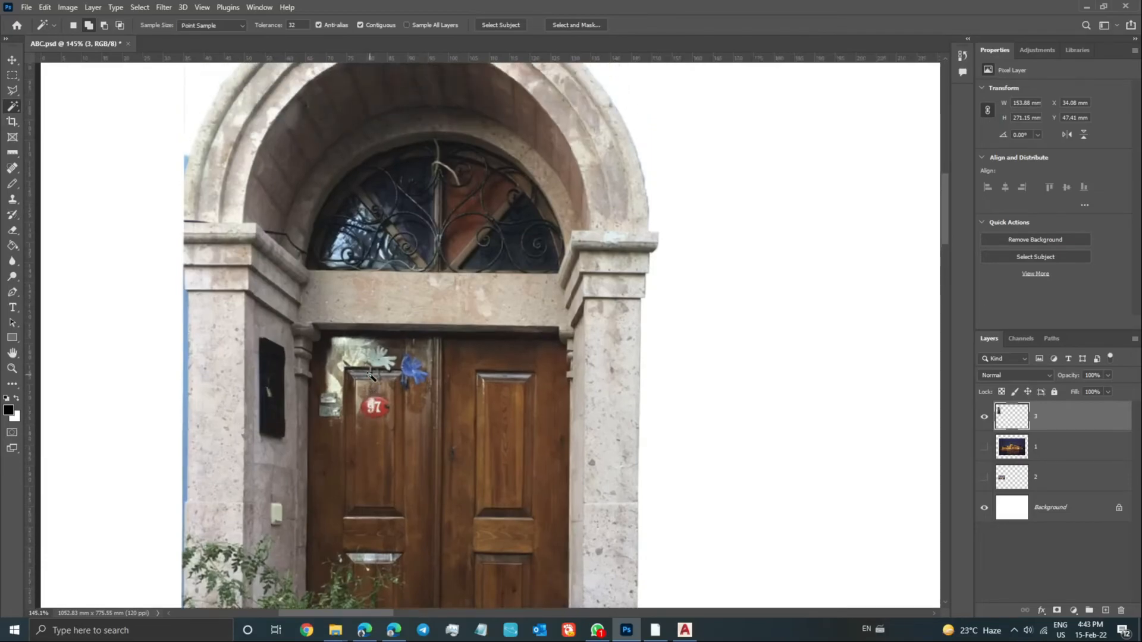
{"action": "left_click", "coordinate": [449, 299]}
{"action": "key", "text": "ctrl+d"}
{"action": "scroll", "coordinate": [351, 328], "scroll_direction": "down", "scroll_amount": 8}
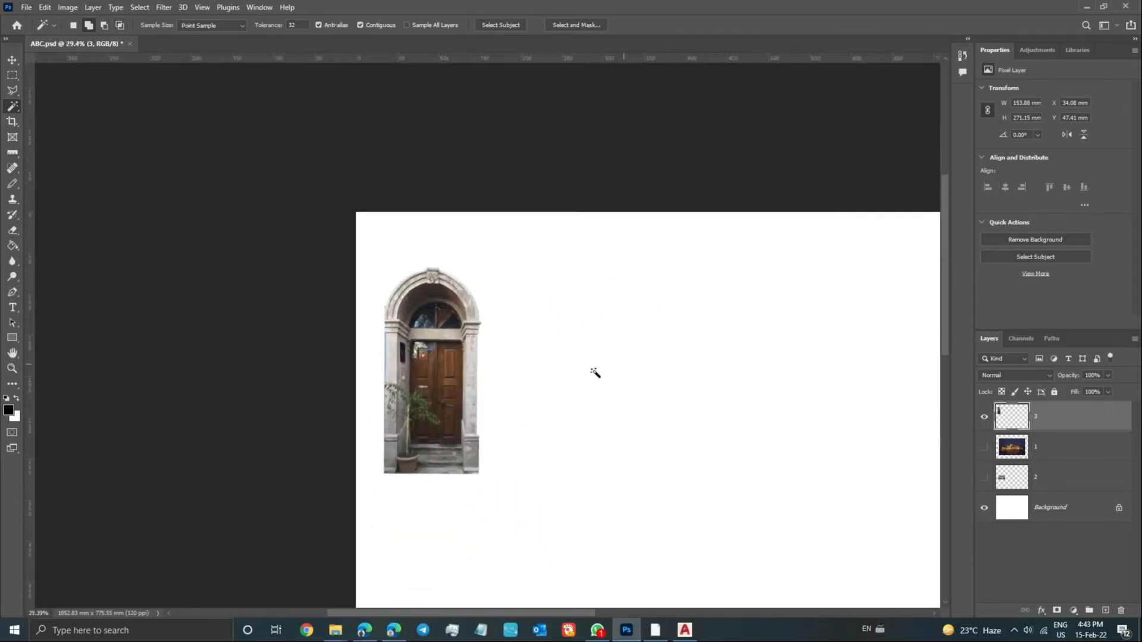
- Place the file archicrew india render.pdf from the file explorer onto the canvas beside the doorway
{"action": "left_click", "coordinate": [335, 631]}
{"action": "left_click_drag", "start_coordinate": [1141, 256], "coordinate": [785, 333]}
{"action": "left_click", "coordinate": [668, 345]}
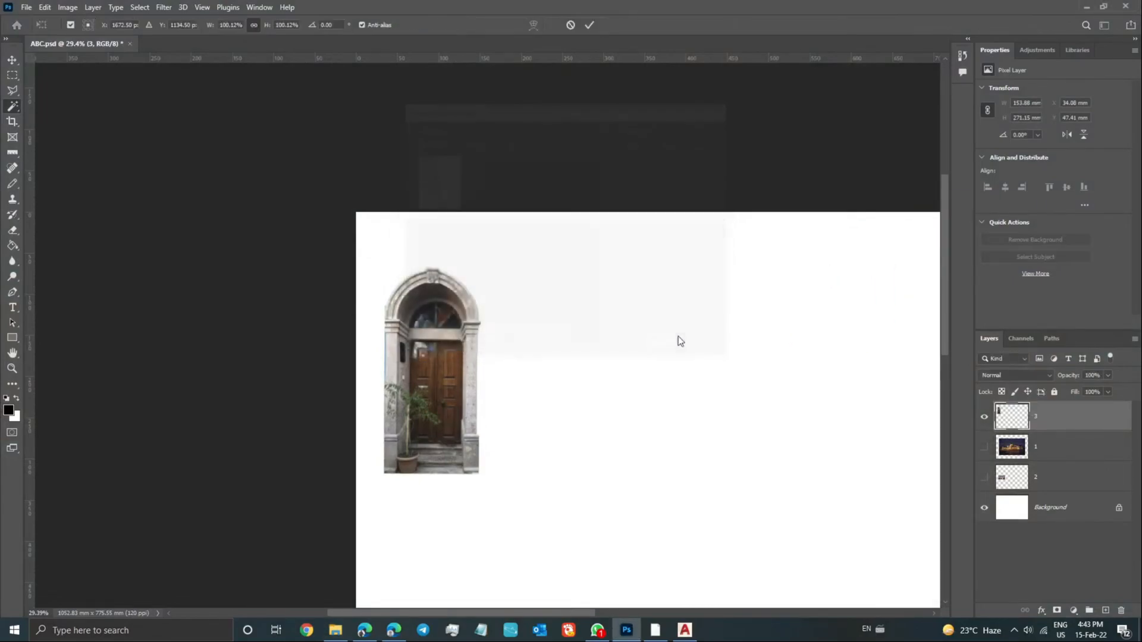
{"action": "left_click", "coordinate": [589, 25]}
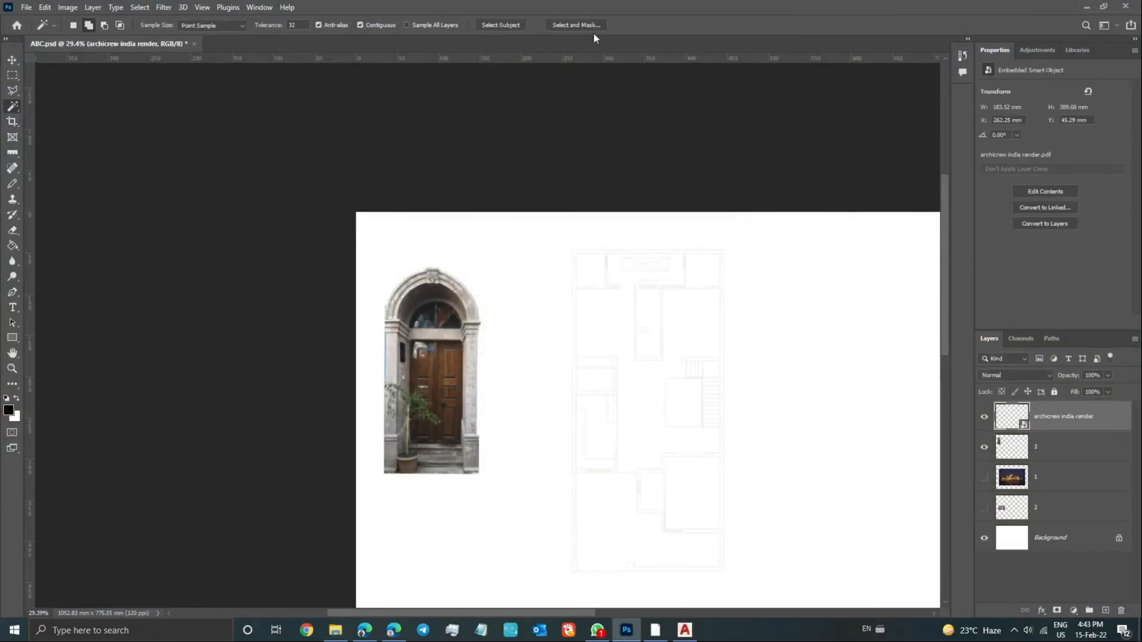
- Add a Stroke layer style to the placed archicrew india render floor plan
{"action": "scroll", "coordinate": [841, 391], "scroll_direction": "up", "scroll_amount": 3}
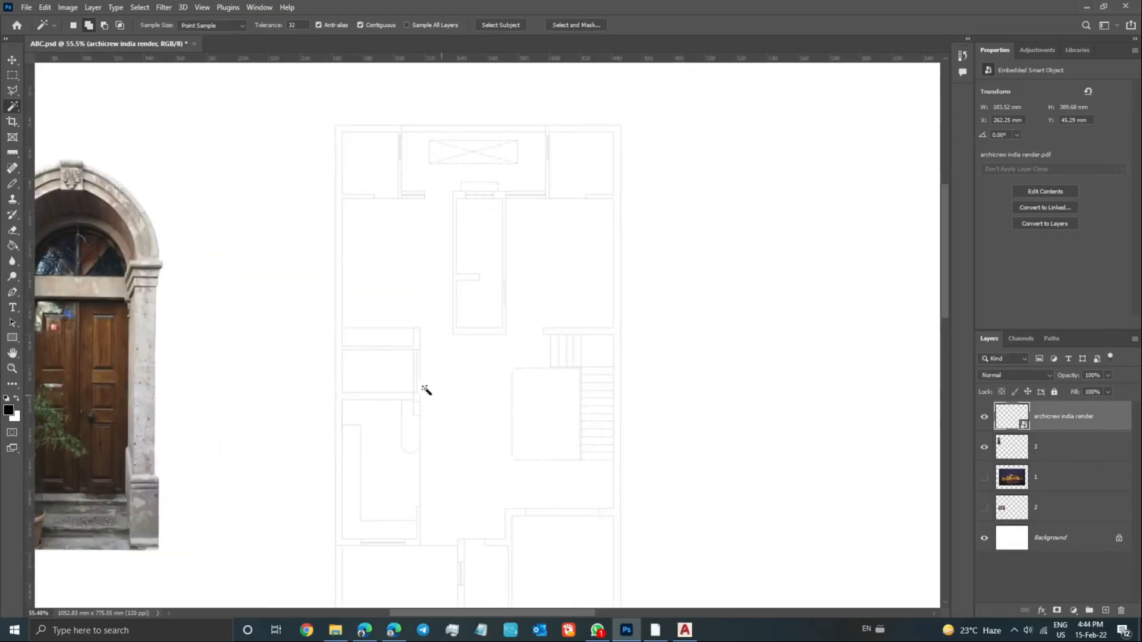
{"action": "scroll", "coordinate": [469, 210], "scroll_direction": "down", "scroll_amount": 2}
{"action": "right_click", "coordinate": [1050, 419]}
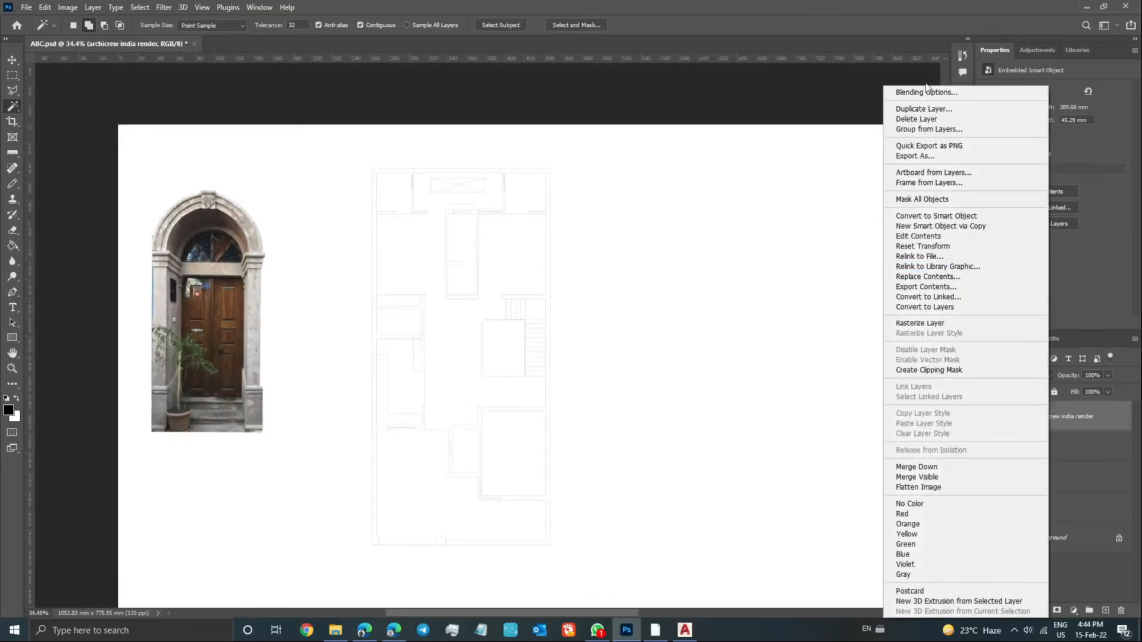
{"action": "left_click", "coordinate": [926, 93]}
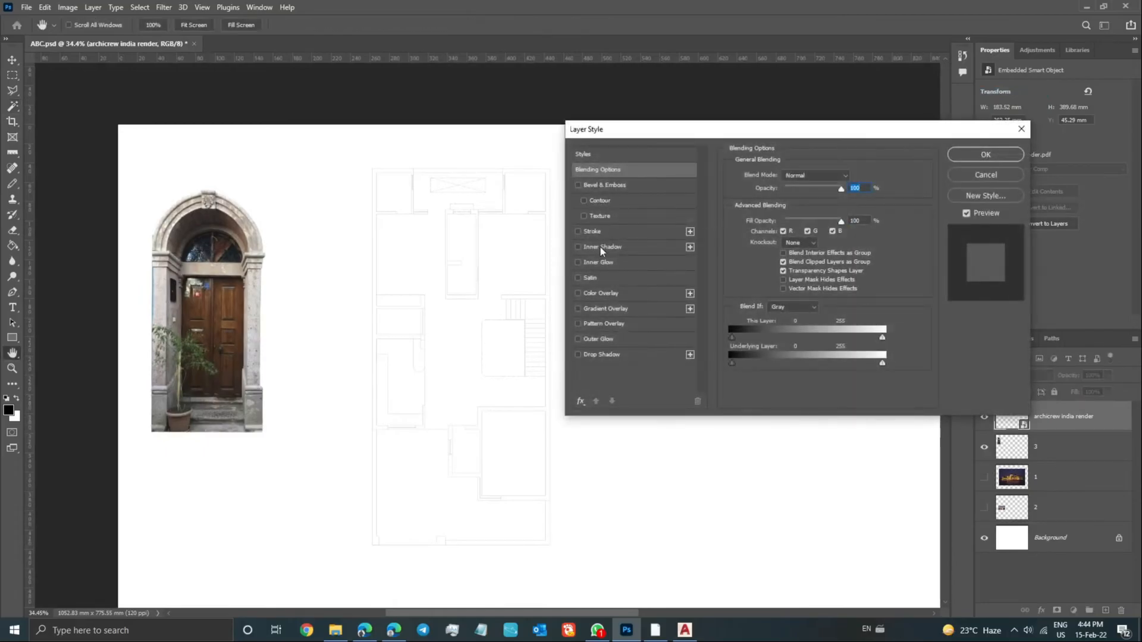
{"action": "left_click", "coordinate": [578, 231]}
{"action": "left_click", "coordinate": [986, 154]}
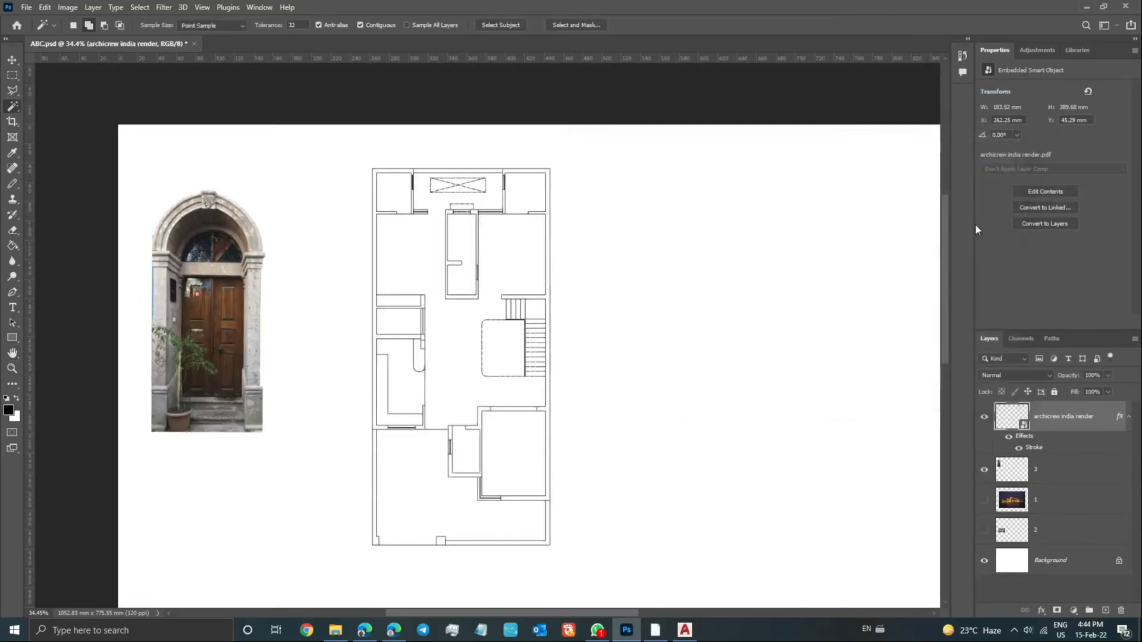
- Rasterize the archicrew india render layer
{"action": "scroll", "coordinate": [419, 285], "scroll_direction": "up", "scroll_amount": 3}
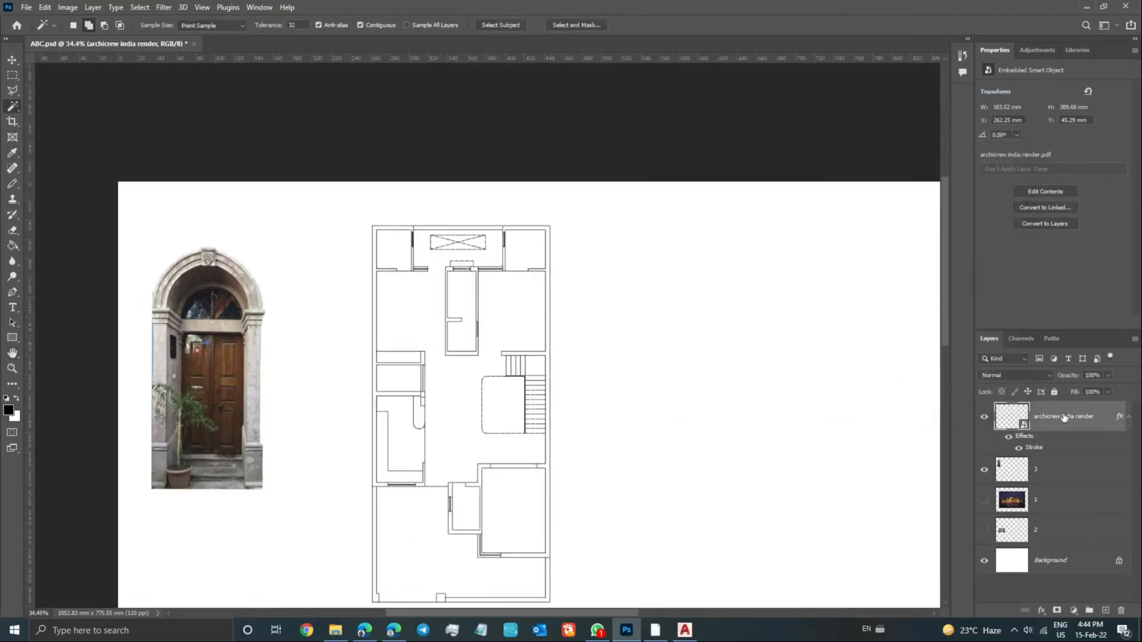
{"action": "right_click", "coordinate": [1062, 416]}
{"action": "left_click", "coordinate": [967, 323]}
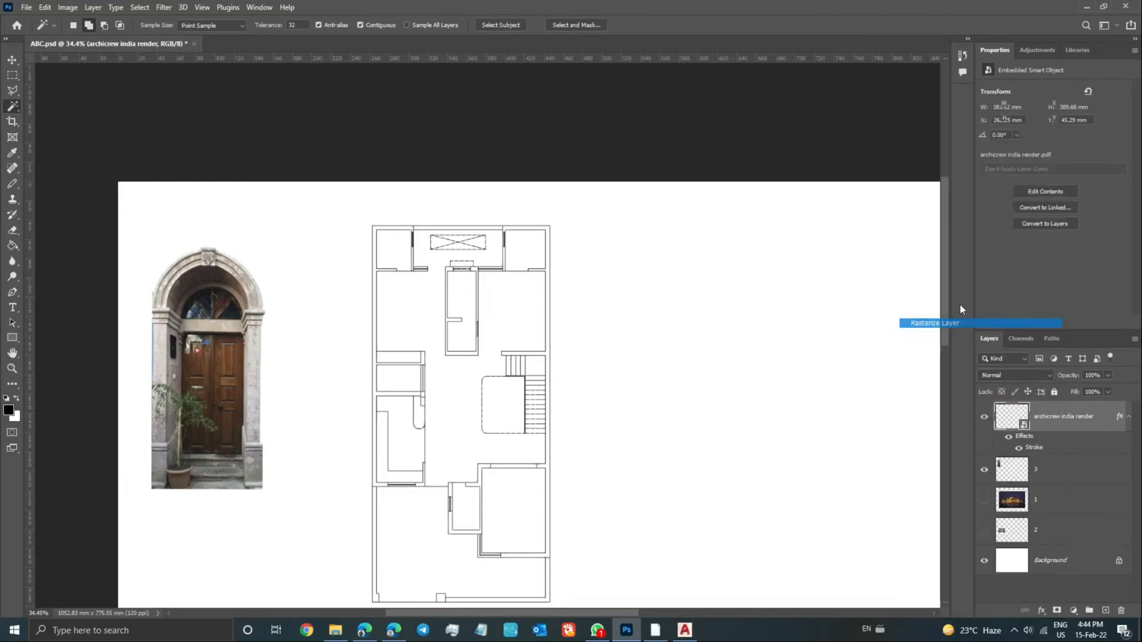
{"action": "scroll", "coordinate": [352, 270], "scroll_direction": "up", "scroll_amount": 2}
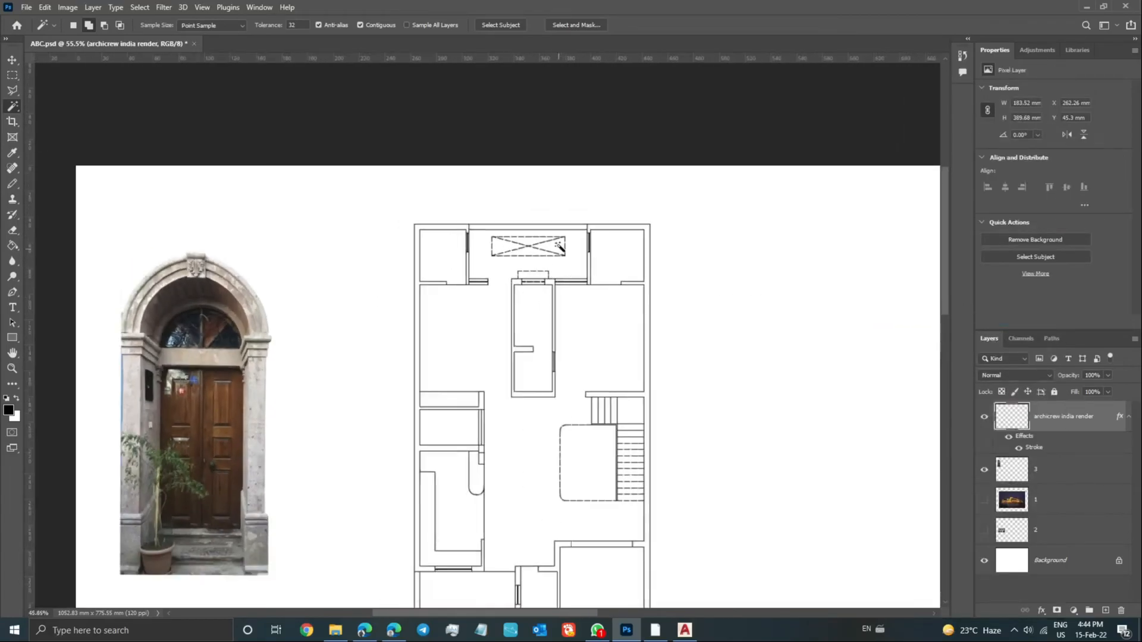
{"action": "scroll", "coordinate": [559, 251], "scroll_direction": "down", "scroll_amount": 2}
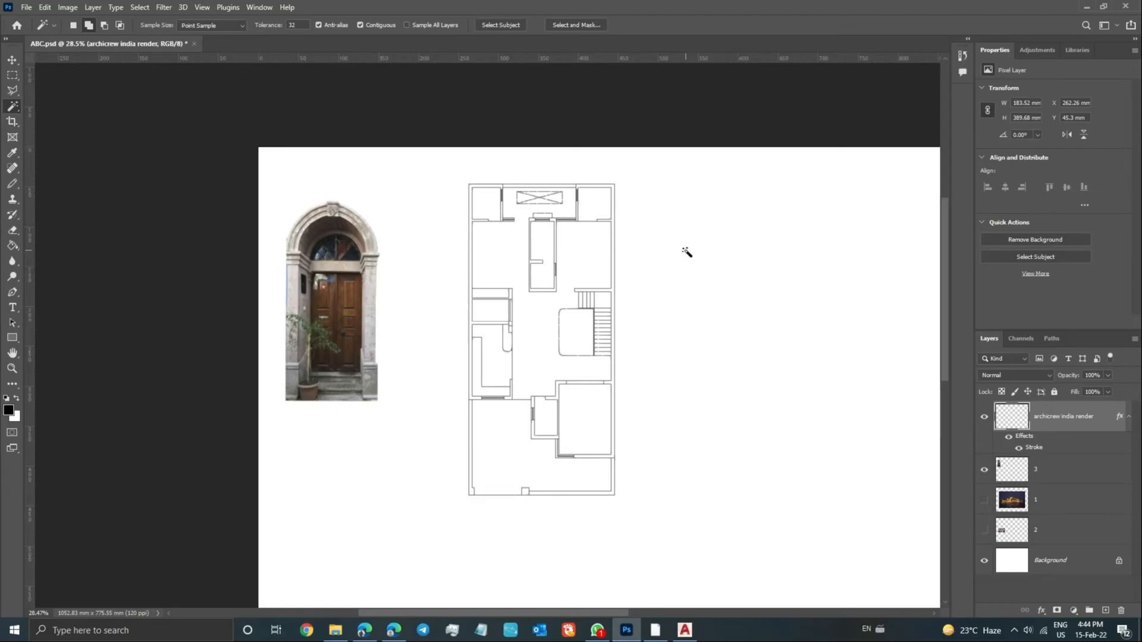
- Select the inside of the floor plan's right outer wall with the Magic Wand at tolerance 32
{"action": "right_click", "coordinate": [13, 107]}
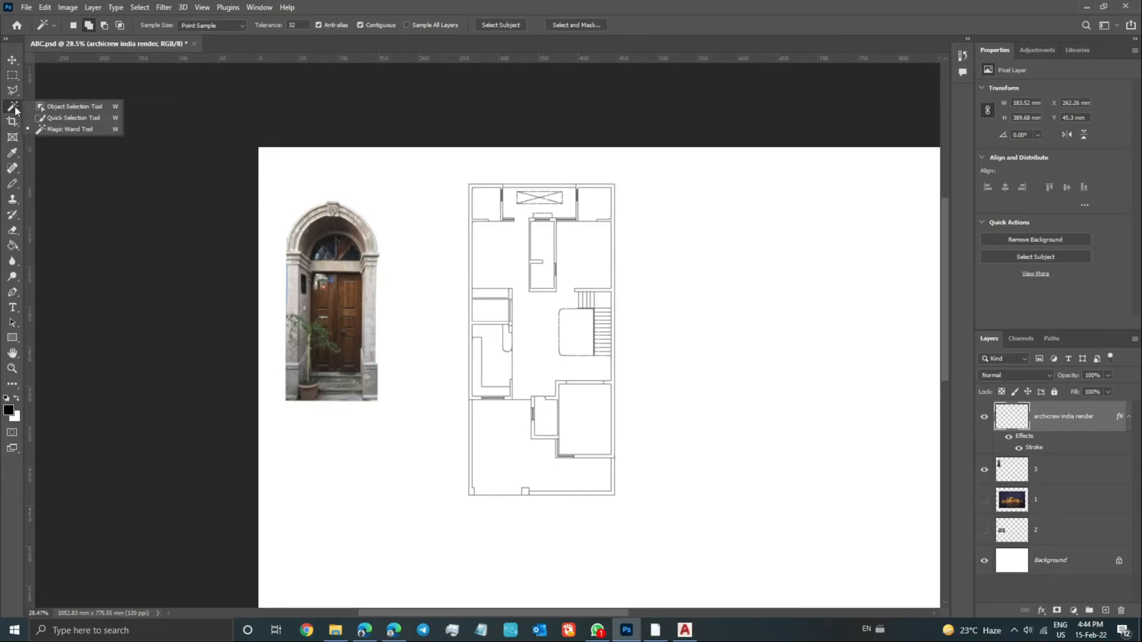
{"action": "left_click", "coordinate": [60, 129]}
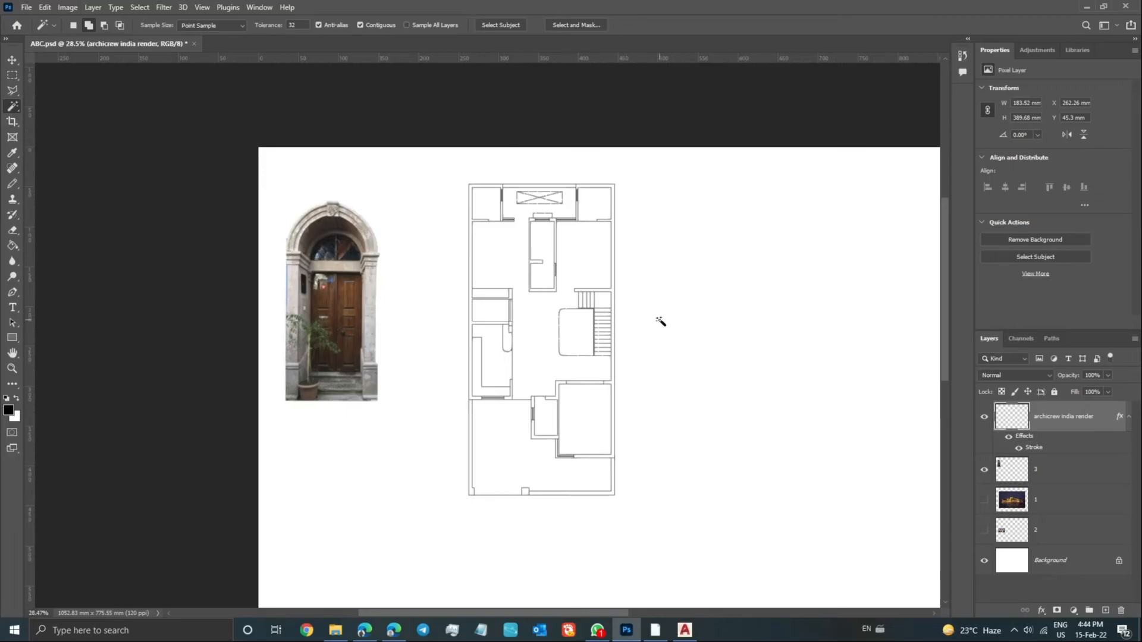
{"action": "scroll", "coordinate": [634, 314], "scroll_direction": "up", "scroll_amount": 3}
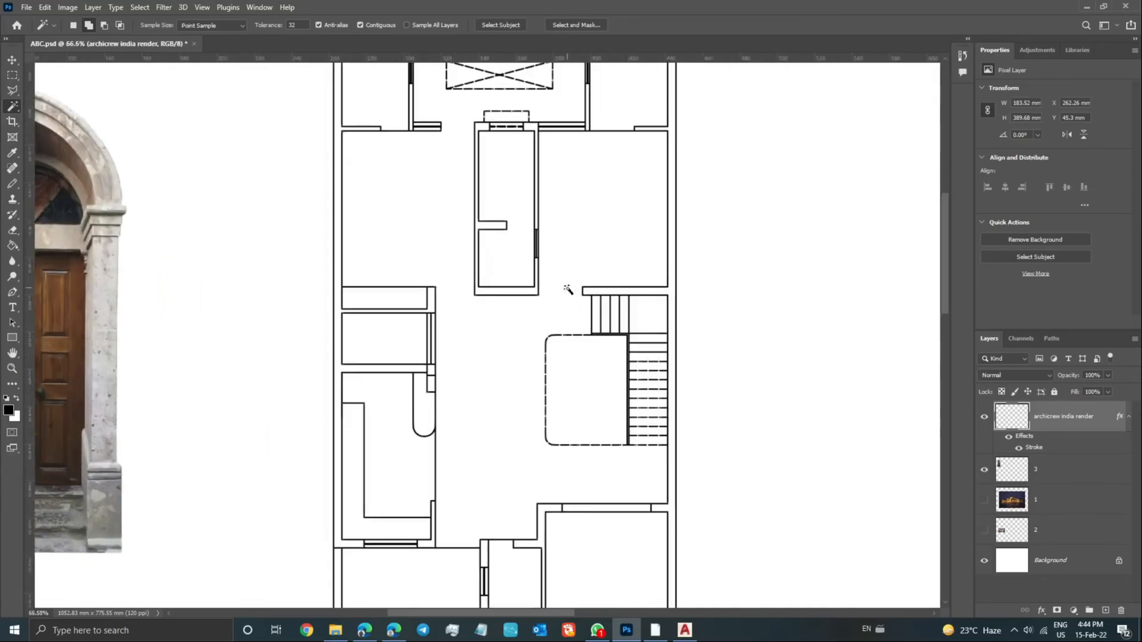
{"action": "scroll", "coordinate": [571, 292], "scroll_direction": "up", "scroll_amount": 2}
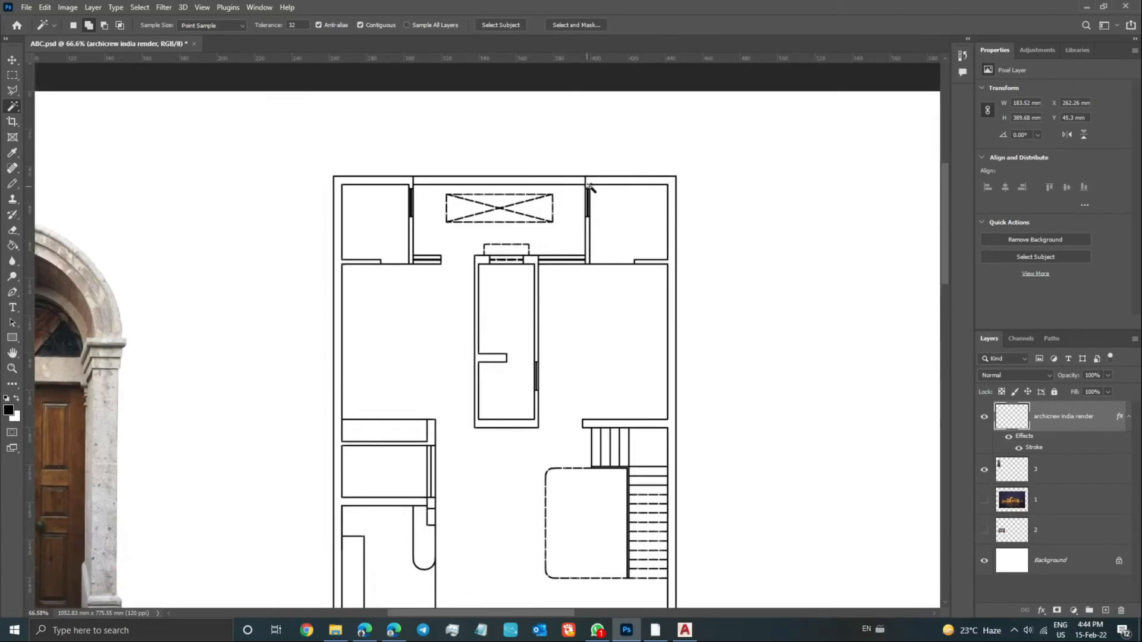
{"action": "scroll", "coordinate": [694, 217], "scroll_direction": "up", "scroll_amount": 1}
{"action": "scroll", "coordinate": [659, 207], "scroll_direction": "up", "scroll_amount": 1}
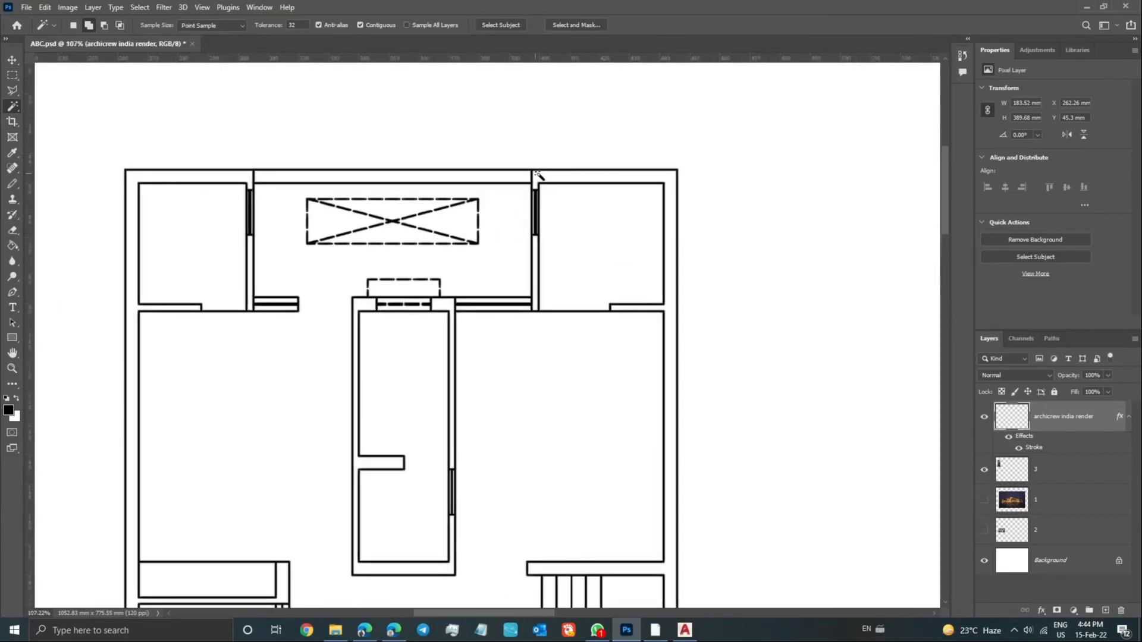
{"action": "left_click", "coordinate": [611, 173]}
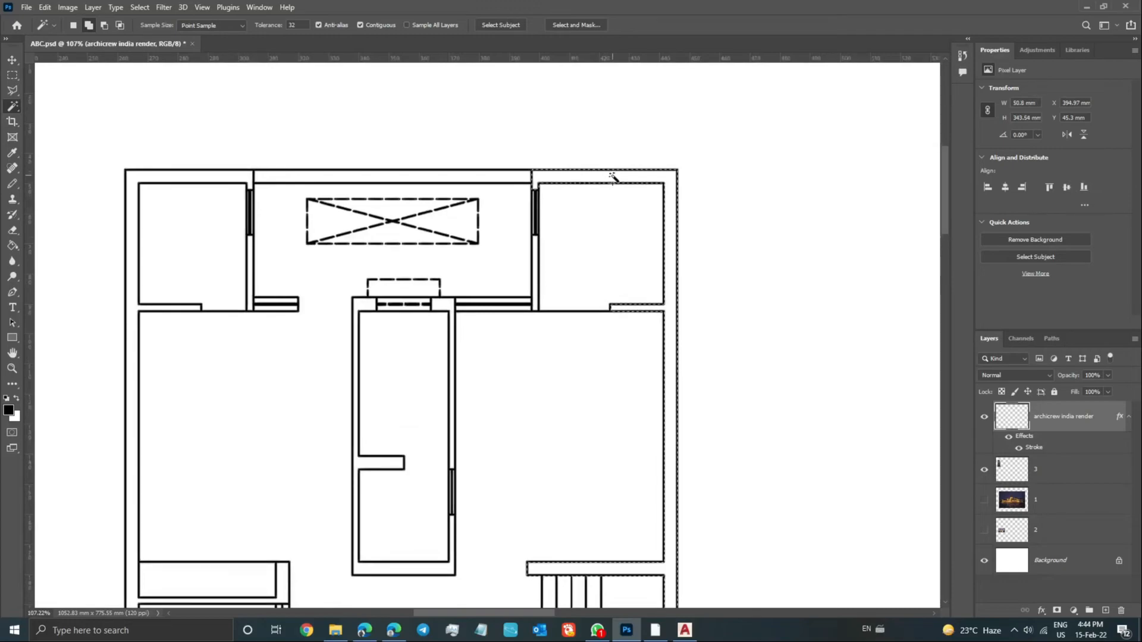
- Examine how far the wall selection runs down the plan's right side, and deselect it
{"action": "scroll", "coordinate": [611, 177], "scroll_direction": "down", "scroll_amount": 1}
{"action": "scroll", "coordinate": [678, 326], "scroll_direction": "down", "scroll_amount": 12}
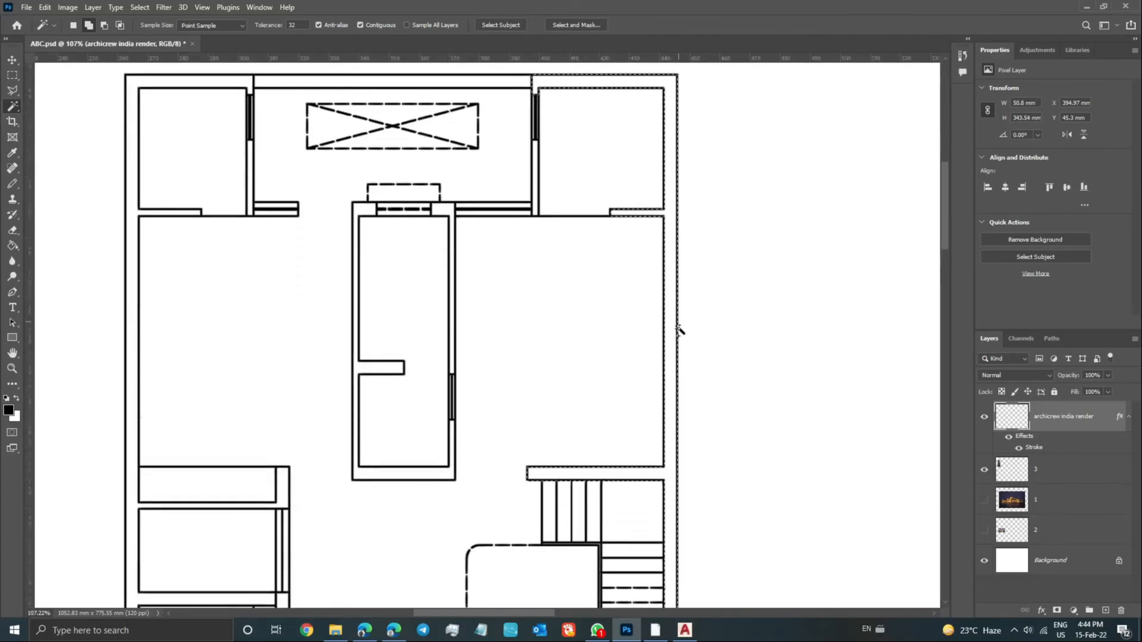
{"action": "scroll", "coordinate": [690, 434], "scroll_direction": "down", "scroll_amount": 6}
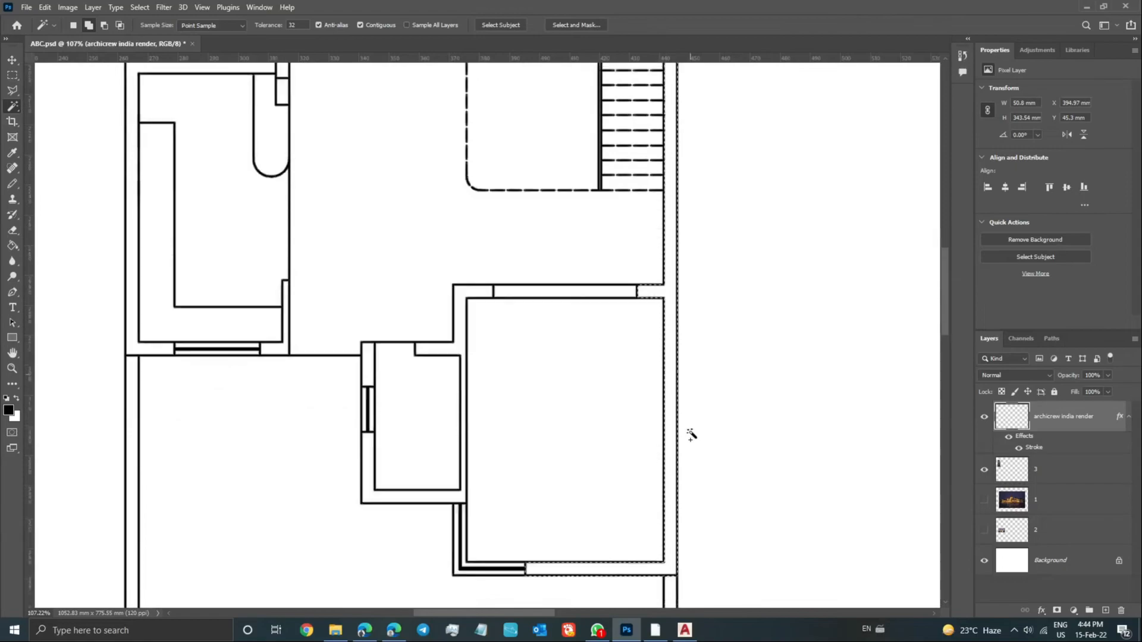
{"action": "scroll", "coordinate": [675, 429], "scroll_direction": "down", "scroll_amount": 1, "text": "alt"}
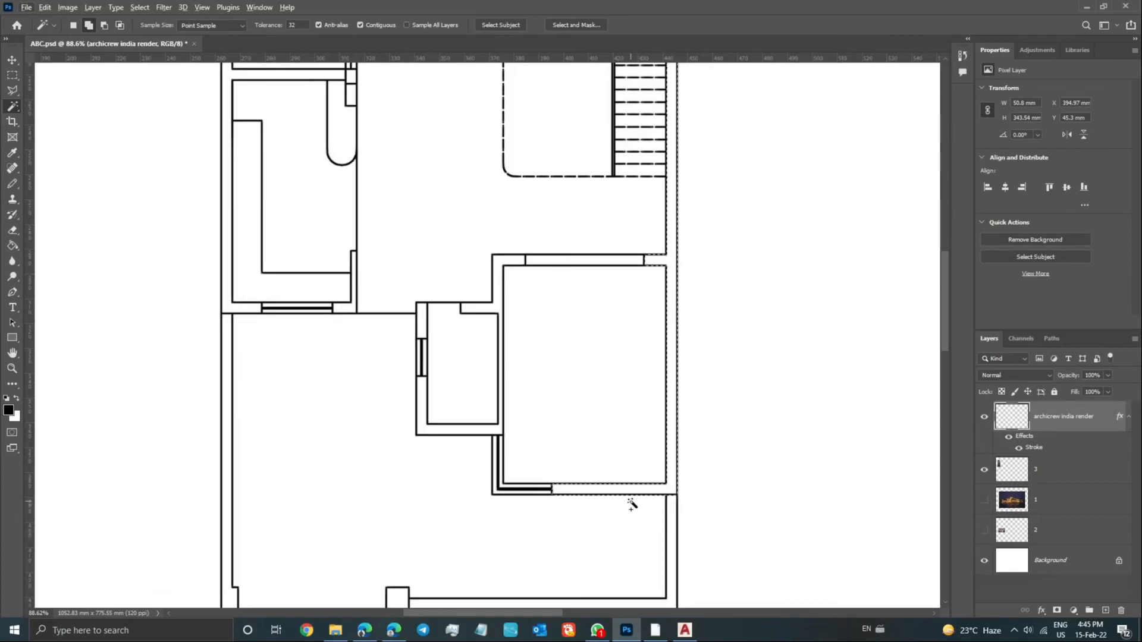
{"action": "scroll", "coordinate": [640, 495], "scroll_direction": "up", "scroll_amount": 3}
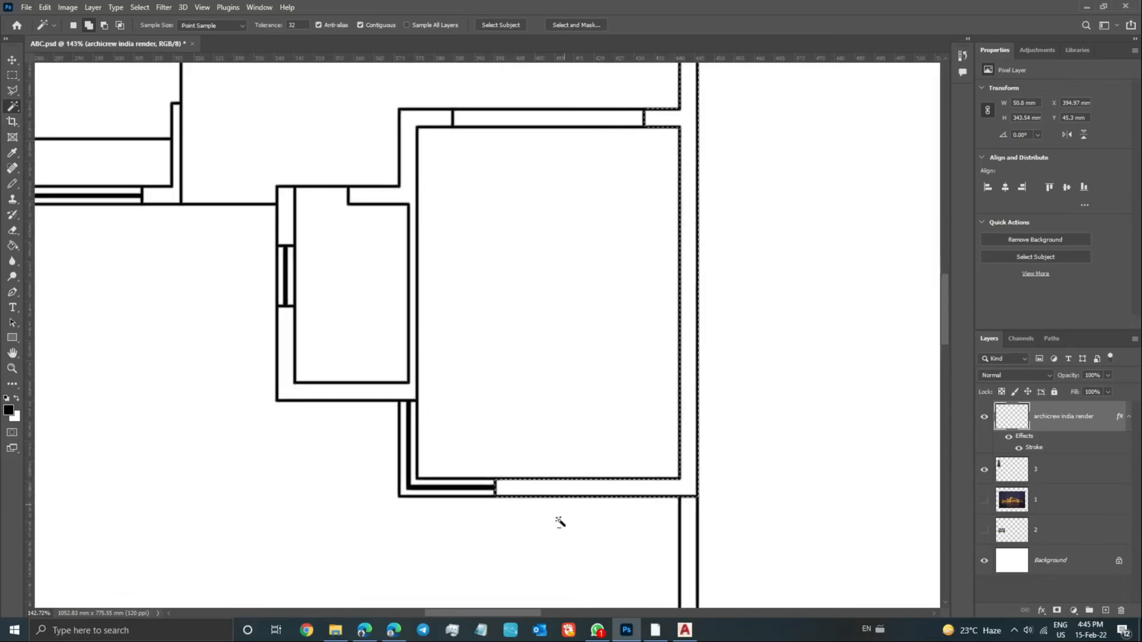
{"action": "scroll", "coordinate": [630, 508], "scroll_direction": "down", "scroll_amount": 6}
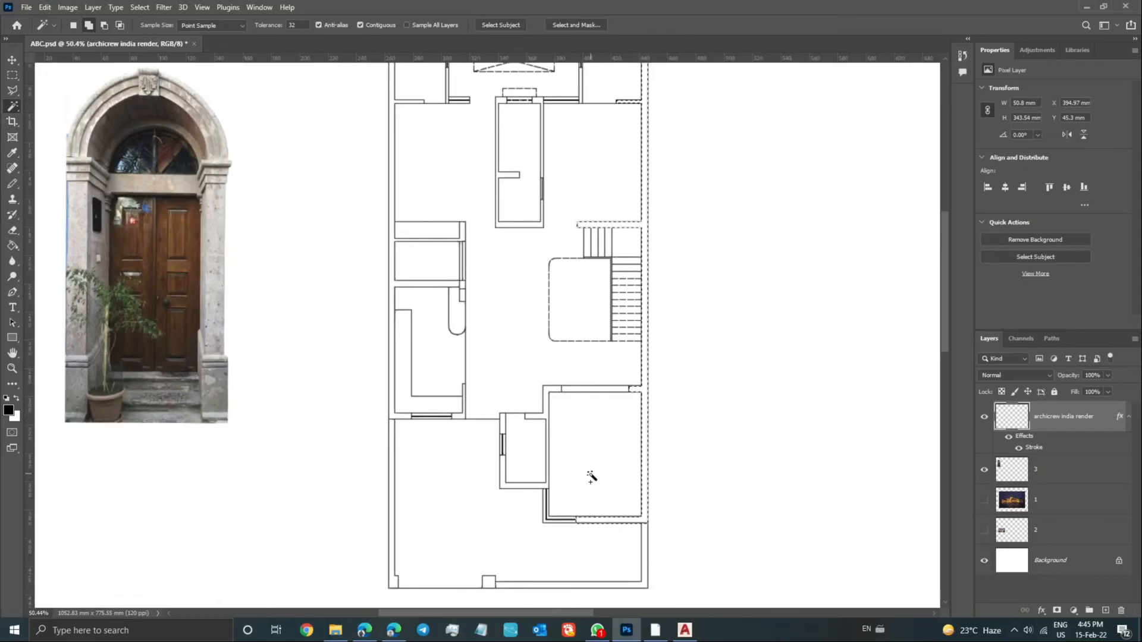
{"action": "key", "text": "ctrl+d"}
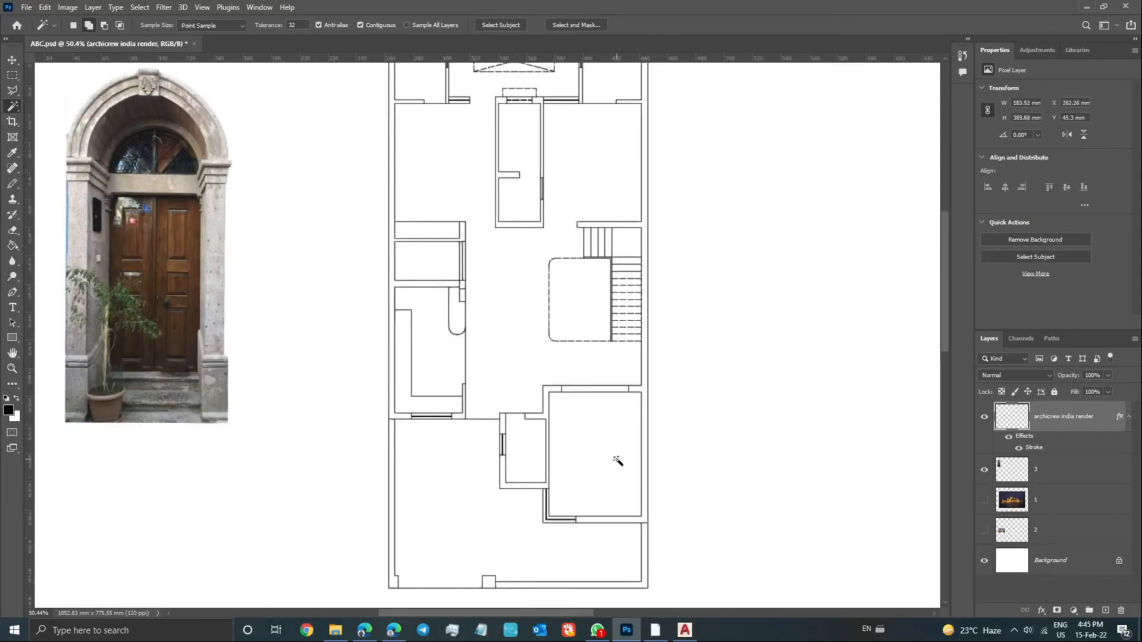
- Try a rectangular marquee of about 69 × 83 mm over the room above the staircase, and deselect it
{"action": "scroll", "coordinate": [600, 357], "scroll_direction": "up", "scroll_amount": 2}
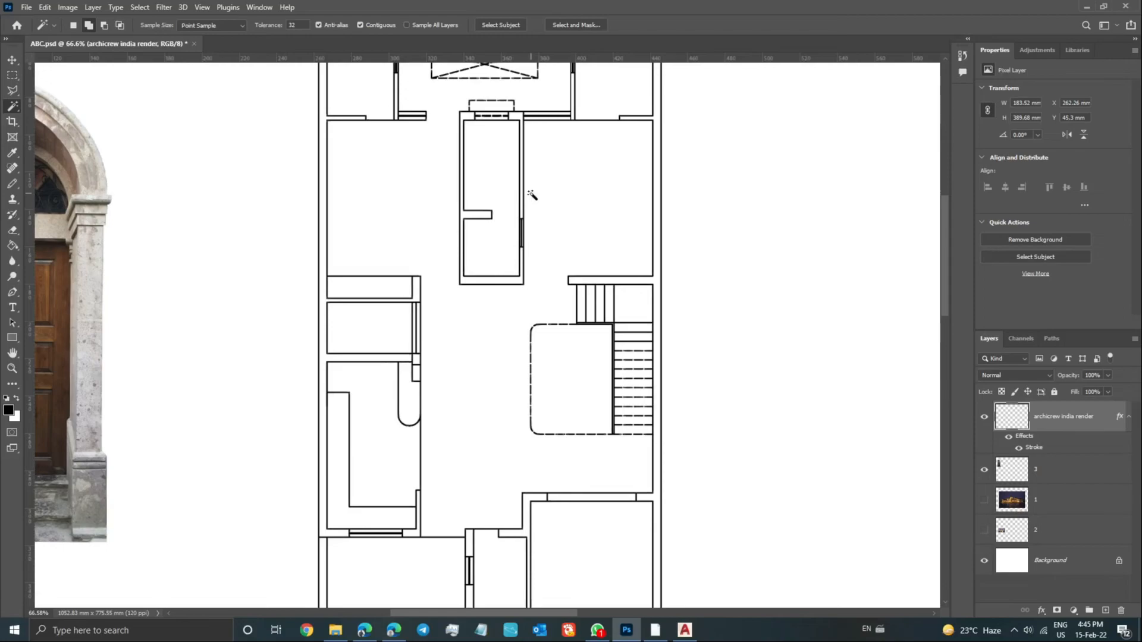
{"action": "left_click", "coordinate": [12, 76]}
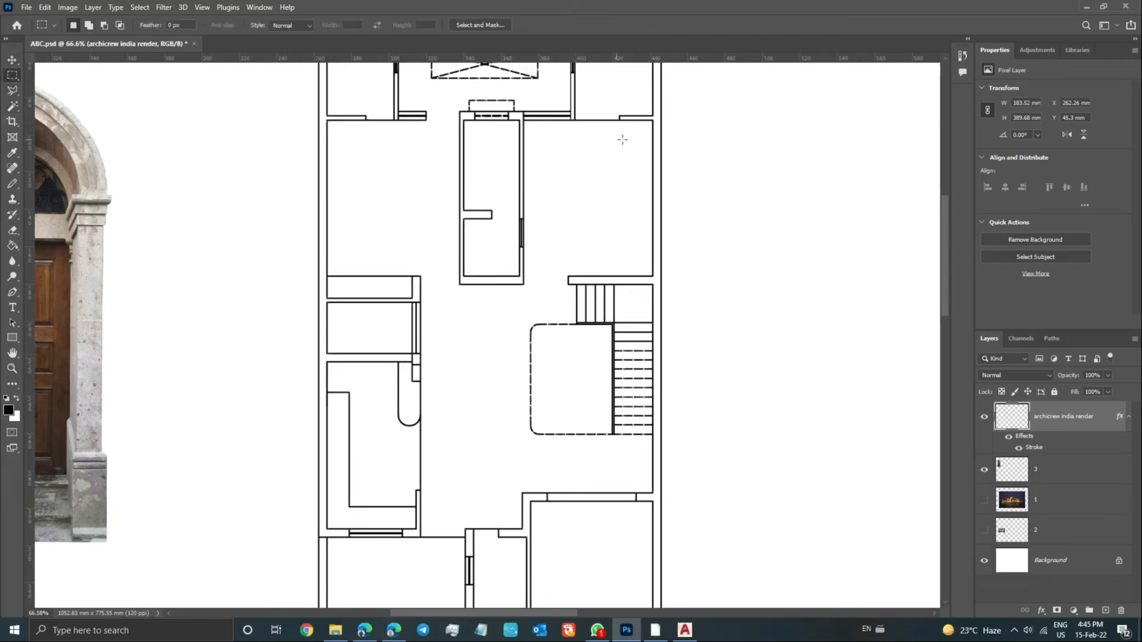
{"action": "scroll", "coordinate": [623, 140], "scroll_direction": "up", "scroll_amount": 5}
{"action": "left_click_drag", "start_coordinate": [282, 104], "coordinate": [670, 569]}
{"action": "scroll", "coordinate": [573, 216], "scroll_direction": "down", "scroll_amount": 4}
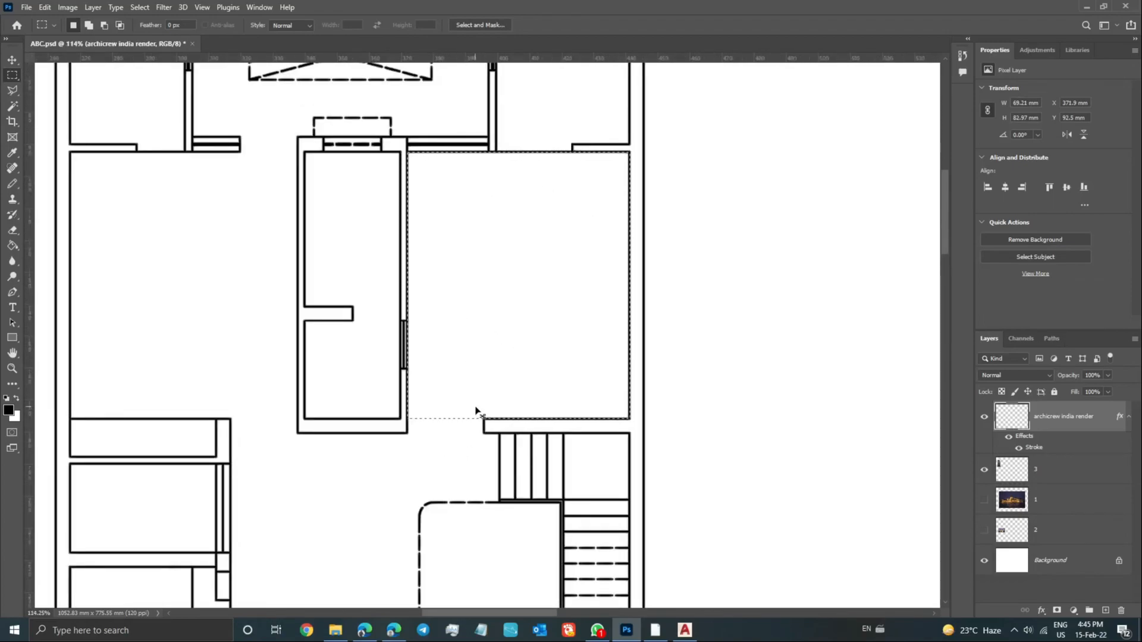
{"action": "key", "text": "ctrl+d"}
- Try a Magic Wand selection at tolerance 32 in the room above the staircase, examine its extent through the plan, and deselect it
{"action": "scroll", "coordinate": [454, 311], "scroll_direction": "down", "scroll_amount": 2}
{"action": "left_click", "coordinate": [12, 105]}
{"action": "scroll", "coordinate": [569, 302], "scroll_direction": "down", "scroll_amount": 4}
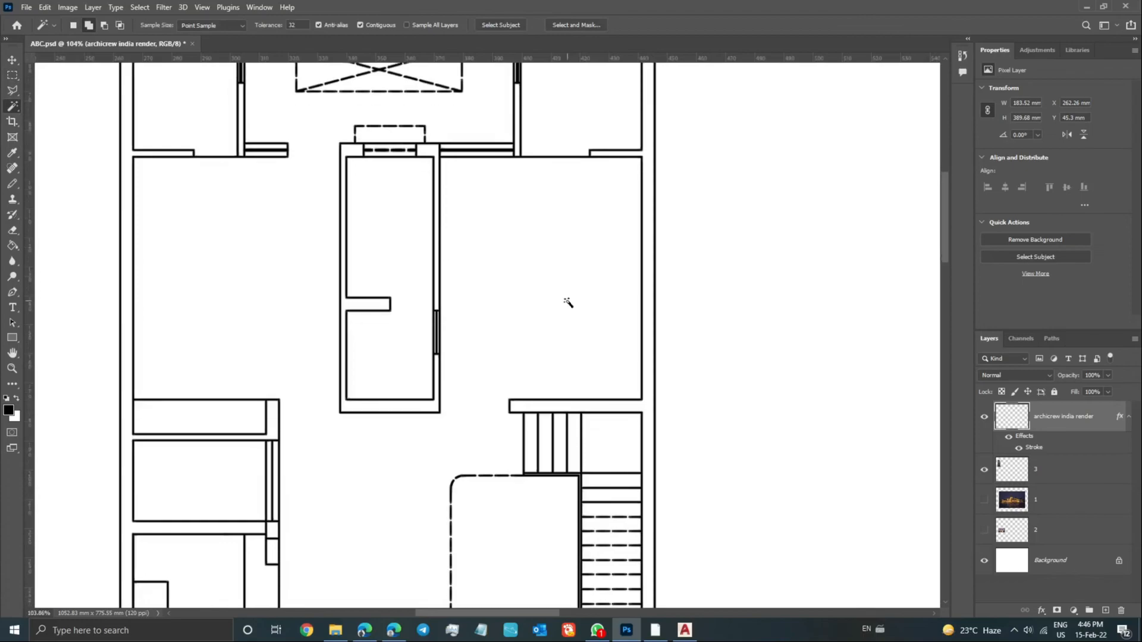
{"action": "scroll", "coordinate": [550, 250], "scroll_direction": "down", "scroll_amount": 2}
{"action": "left_click", "coordinate": [528, 201]}
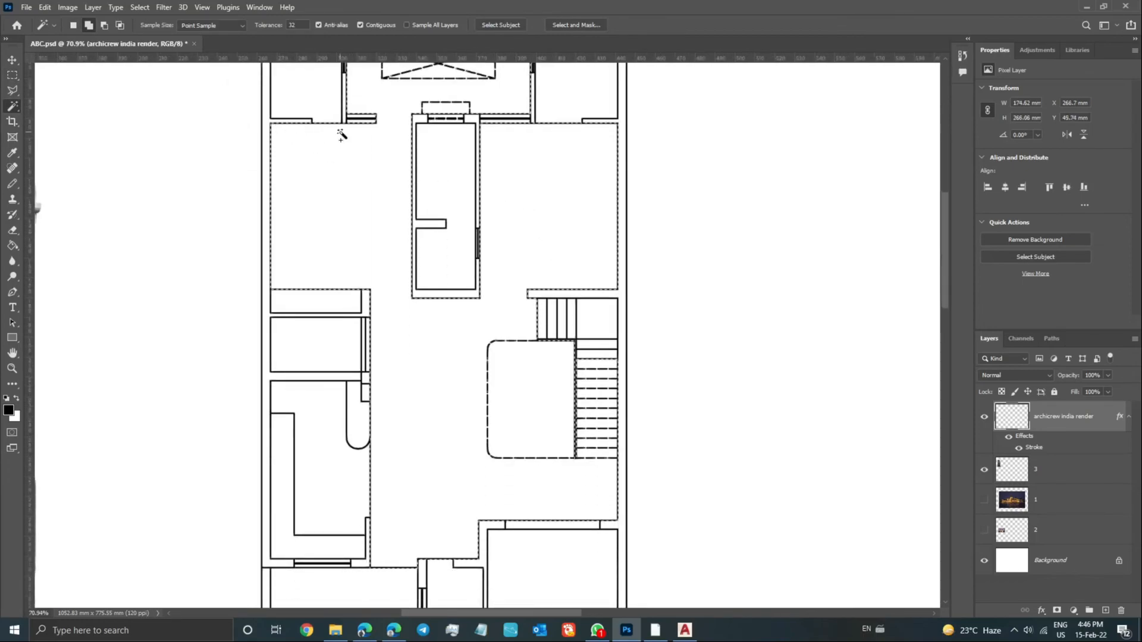
{"action": "scroll", "coordinate": [382, 212], "scroll_direction": "up", "scroll_amount": 5}
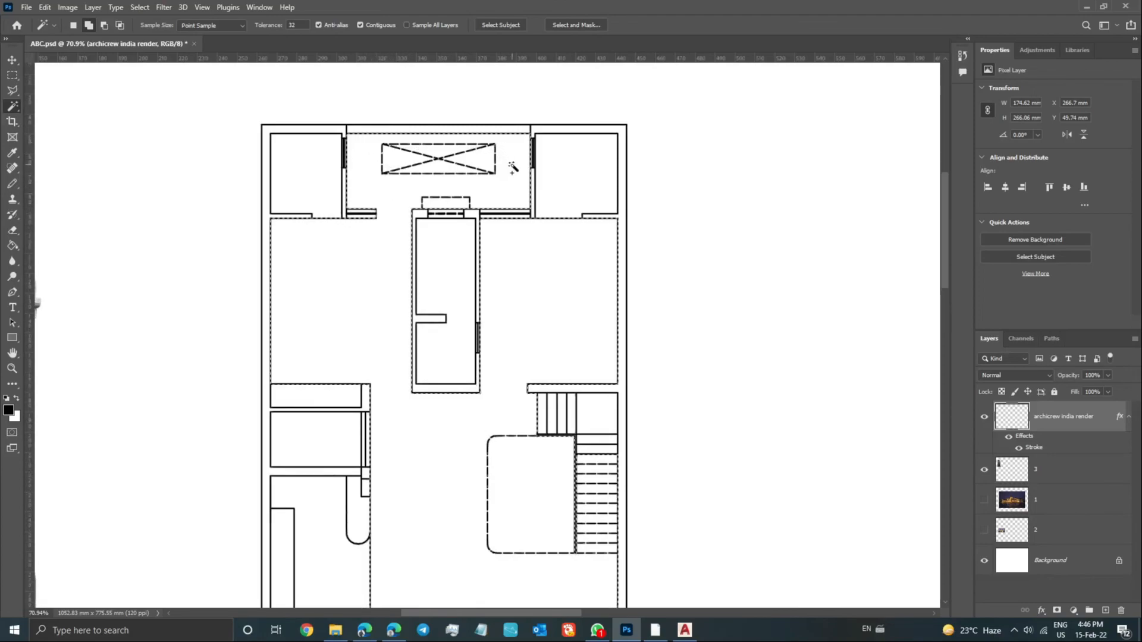
{"action": "scroll", "coordinate": [514, 170], "scroll_direction": "down", "scroll_amount": 2}
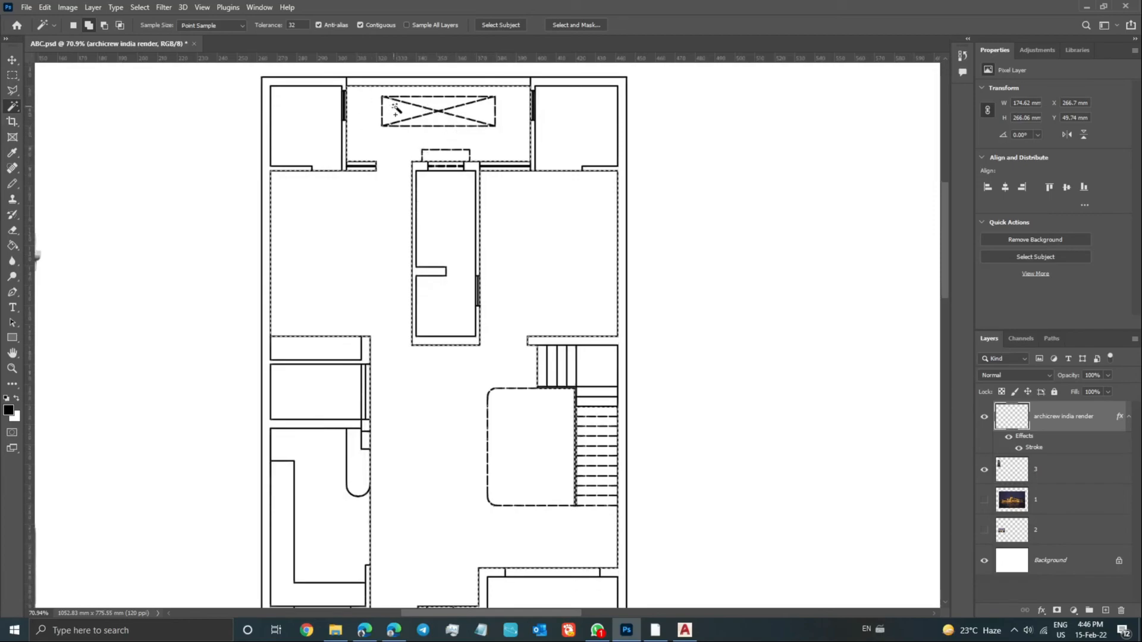
{"action": "scroll", "coordinate": [397, 108], "scroll_direction": "down", "scroll_amount": 2}
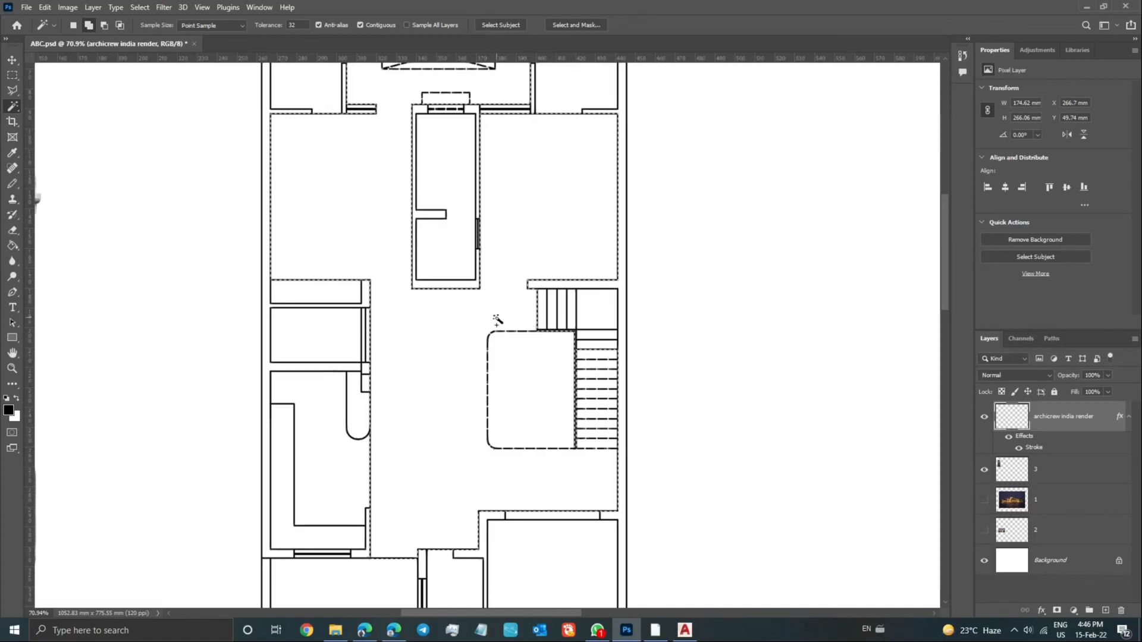
{"action": "scroll", "coordinate": [498, 319], "scroll_direction": "up", "scroll_amount": 1}
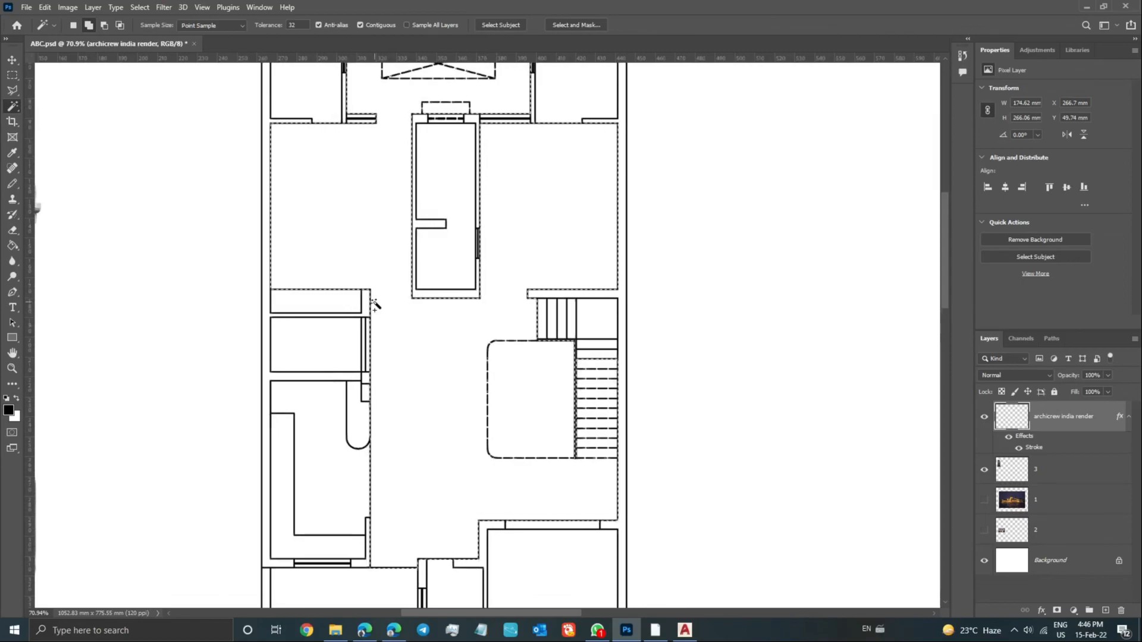
{"action": "key", "text": "ctrl+d"}
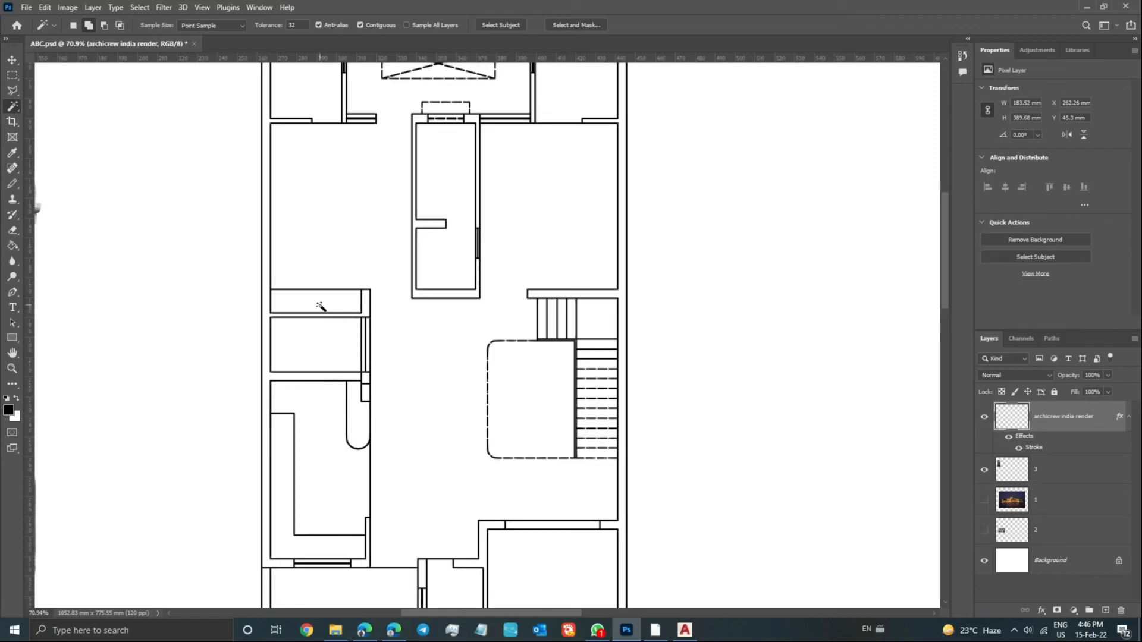
{"action": "scroll", "coordinate": [321, 302], "scroll_direction": "down", "scroll_amount": 3}
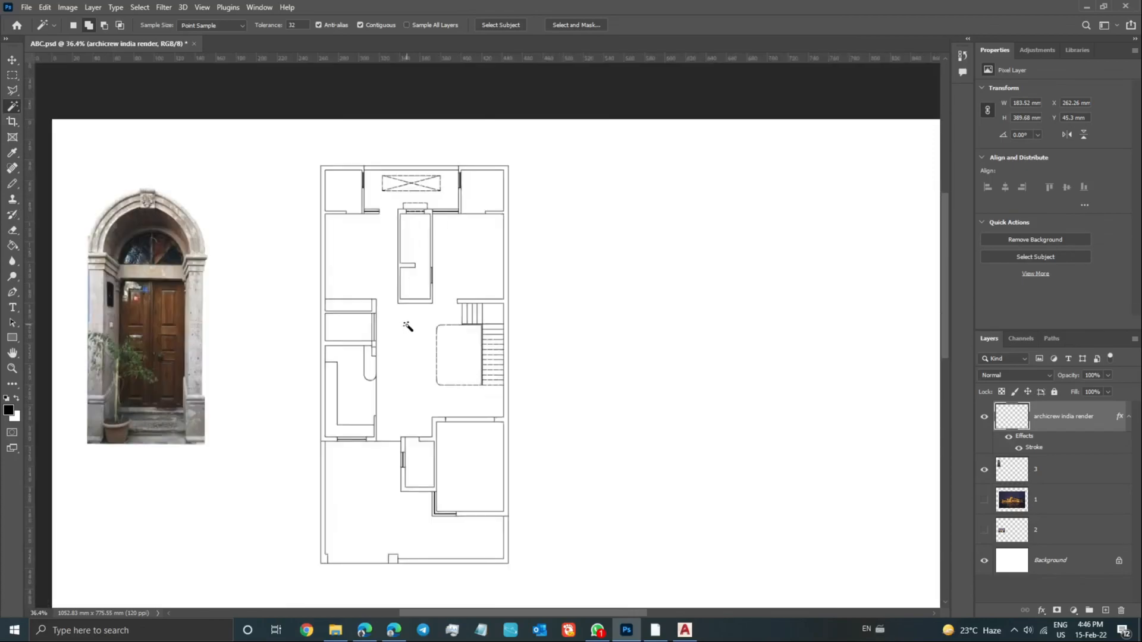